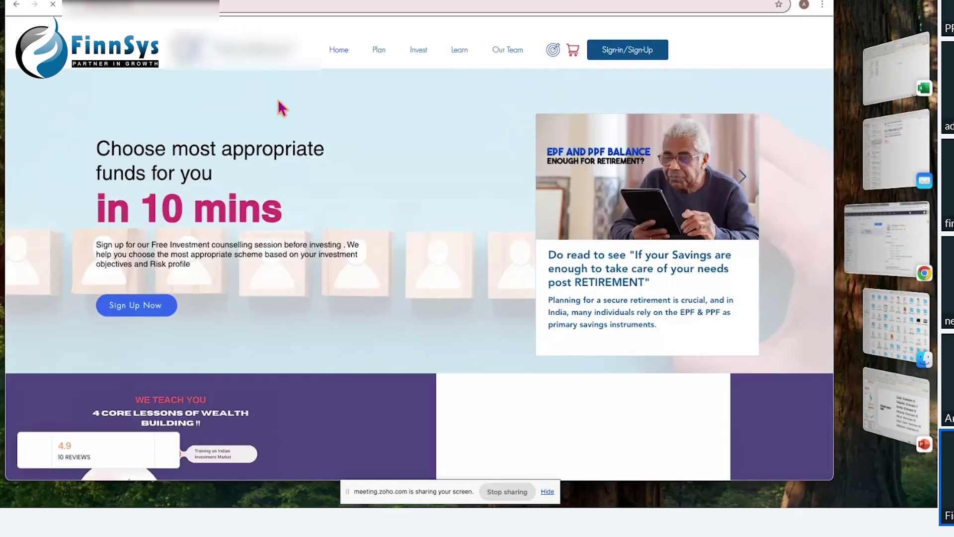
# Step: Sign in to FinnSys with the Admin role using the admin login ID and account password
pyautogui.click(626, 58)
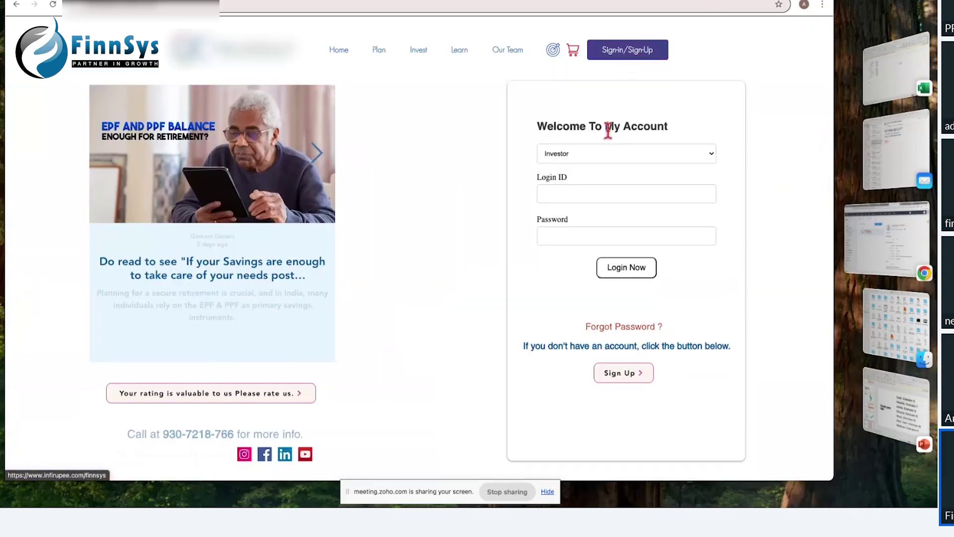
pyautogui.click(598, 156)
pyautogui.click(586, 177)
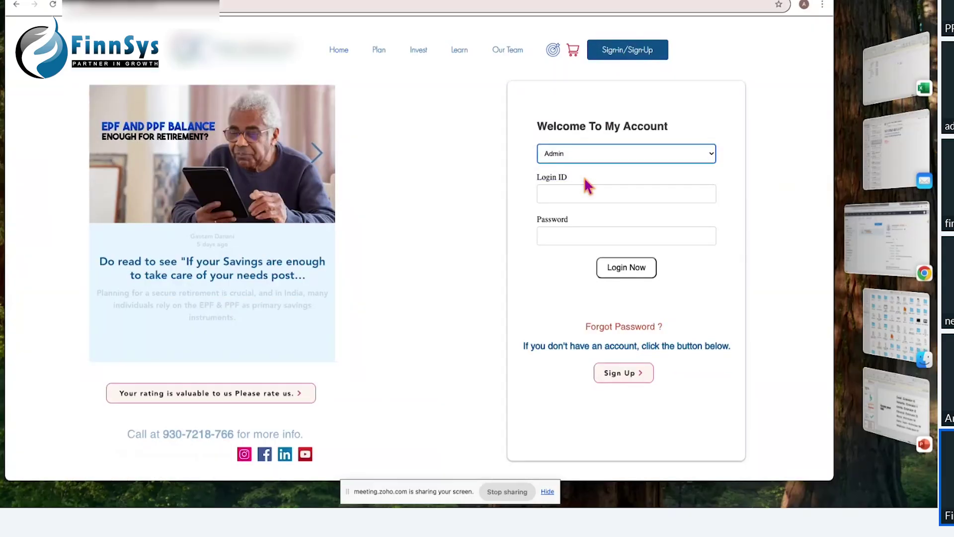
pyautogui.click(565, 195)
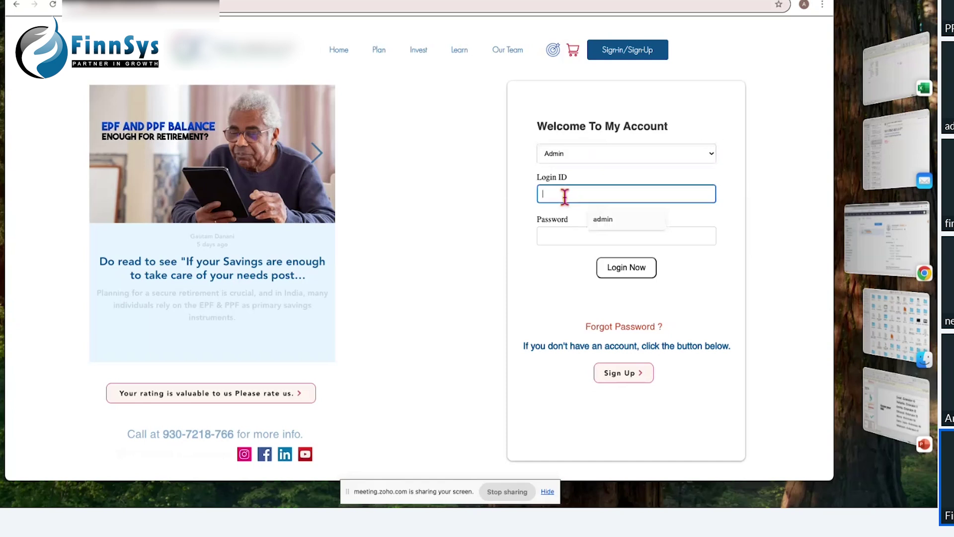
pyautogui.write('admin')
pyautogui.press('Tab')
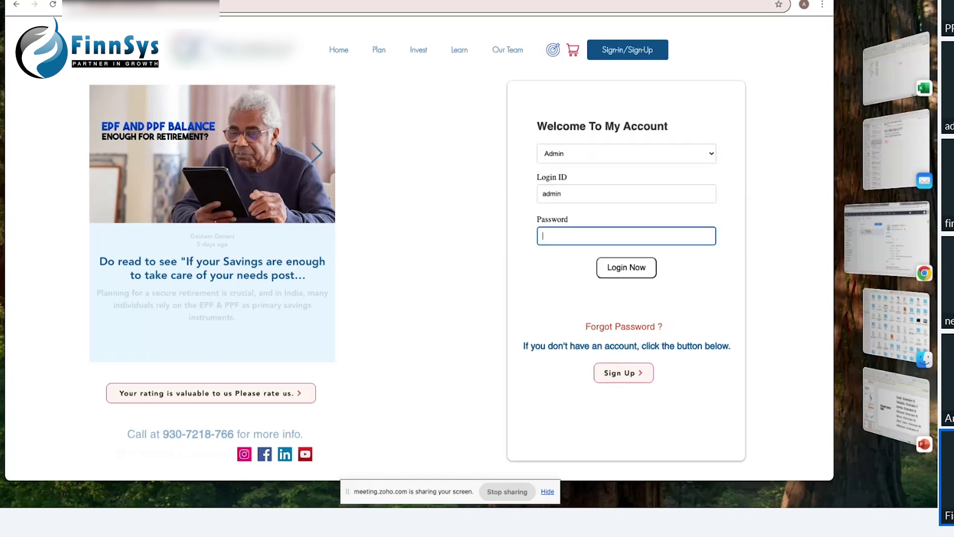
pyautogui.write('•••••••')
pyautogui.click(625, 269)
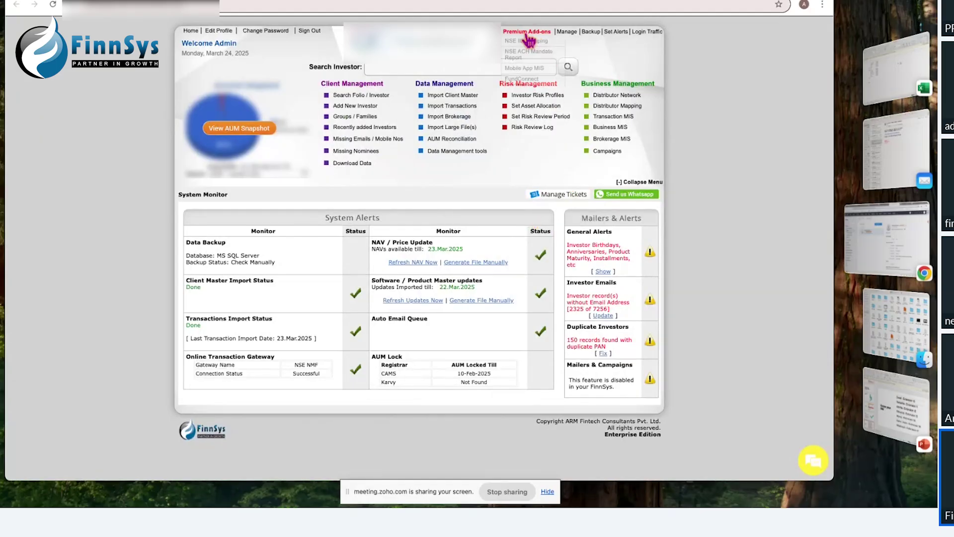
# Step: Highlight the online transaction gateway details on the dashboard, then clear the highlight
pyautogui.moveTo(526, 34)
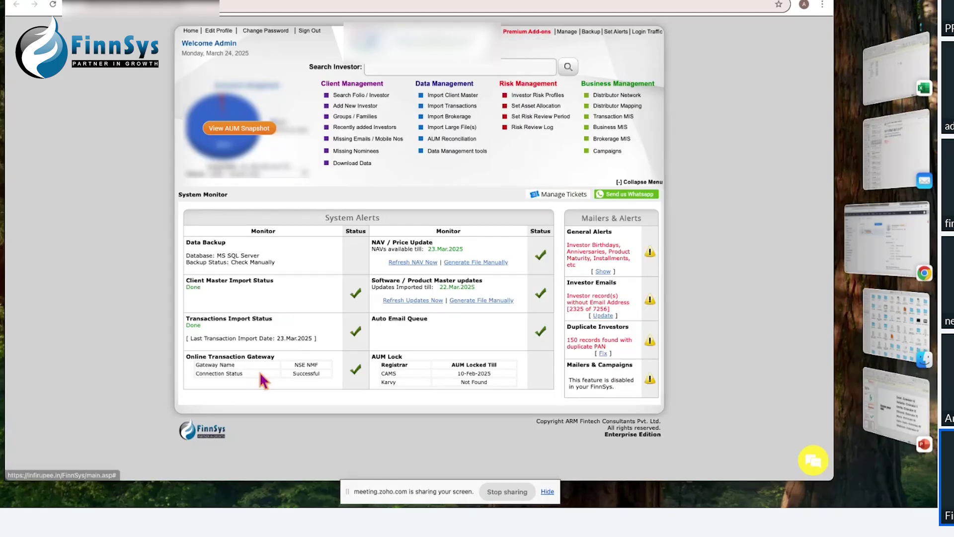
pyautogui.moveTo(185, 356); pyautogui.dragTo(290, 387)
pyautogui.click(290, 384)
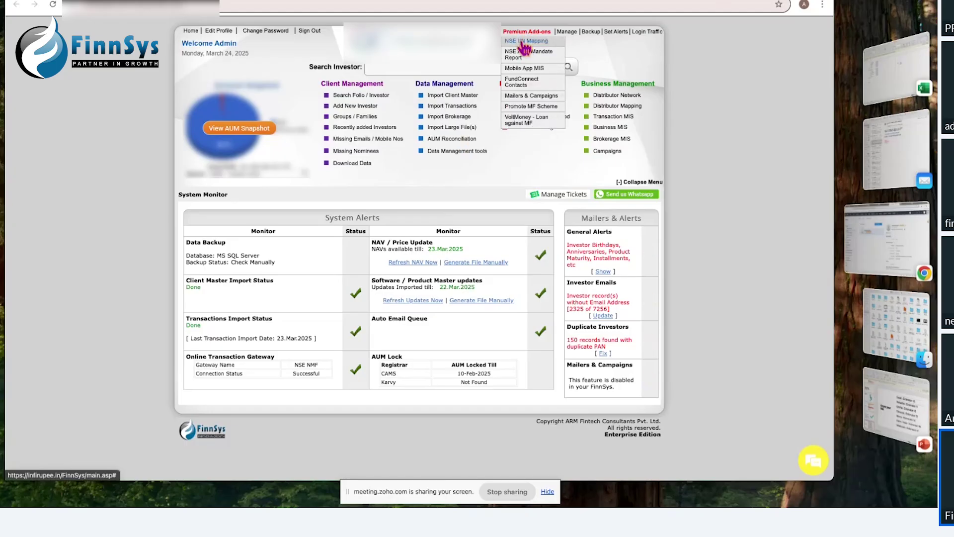
# Step: Search for the investor by name in the Search Investor box
pyautogui.click(467, 68)
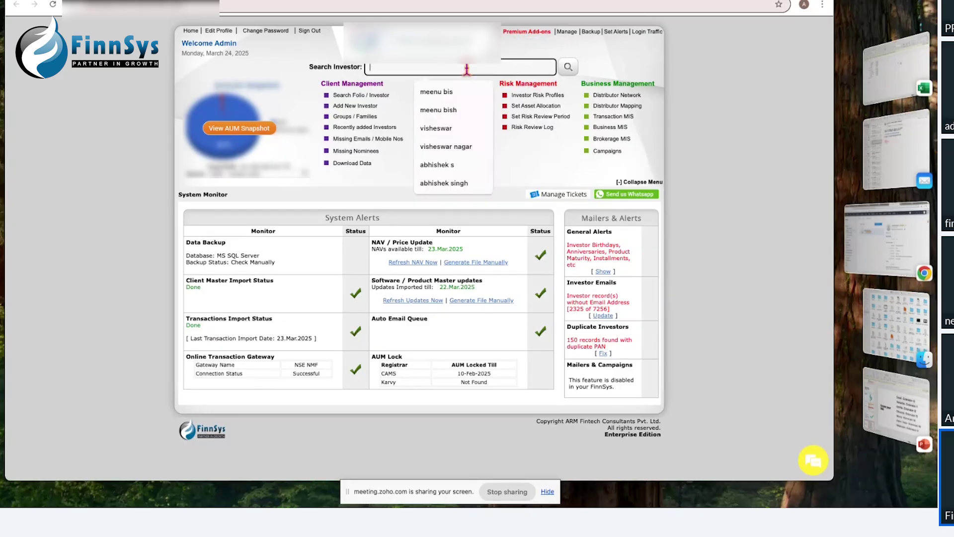
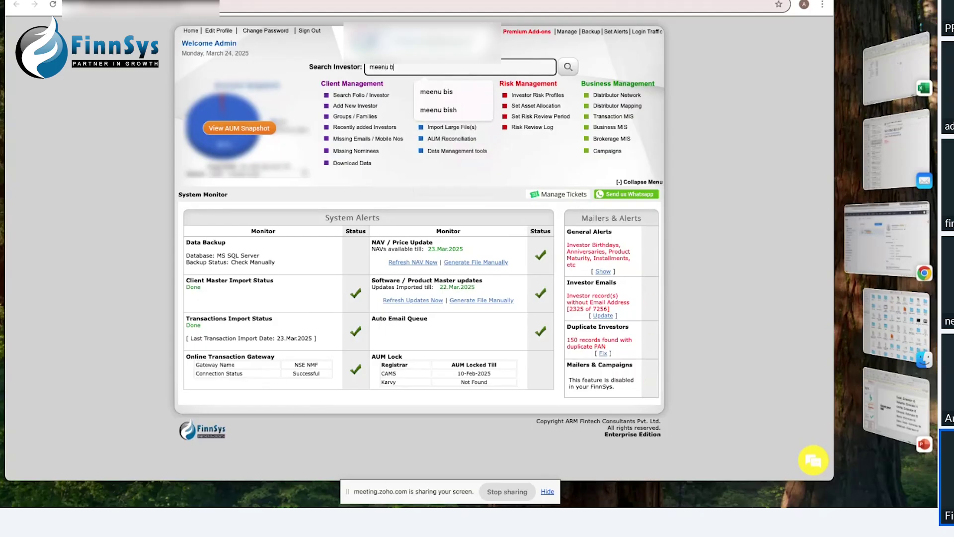
pyautogui.press('Return')
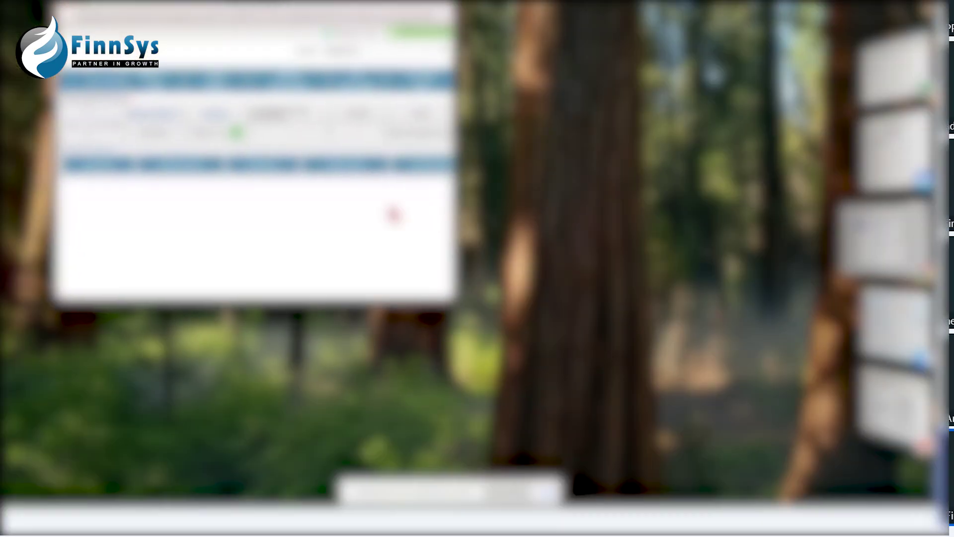
# Step: Widen the investor window, continue the cart to holding selection, and review the holding's IIN details
pyautogui.moveTo(452, 210); pyautogui.dragTo(773, 233)
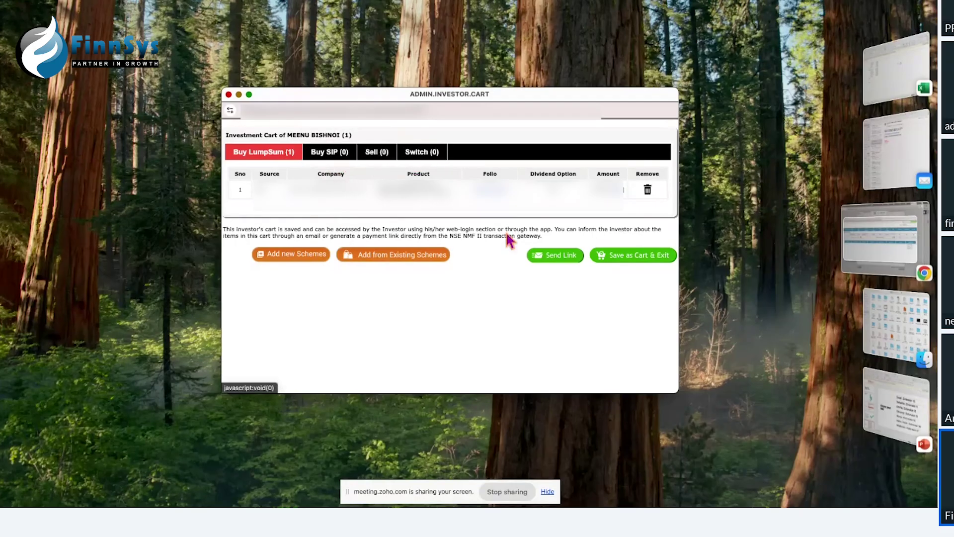
pyautogui.click(554, 258)
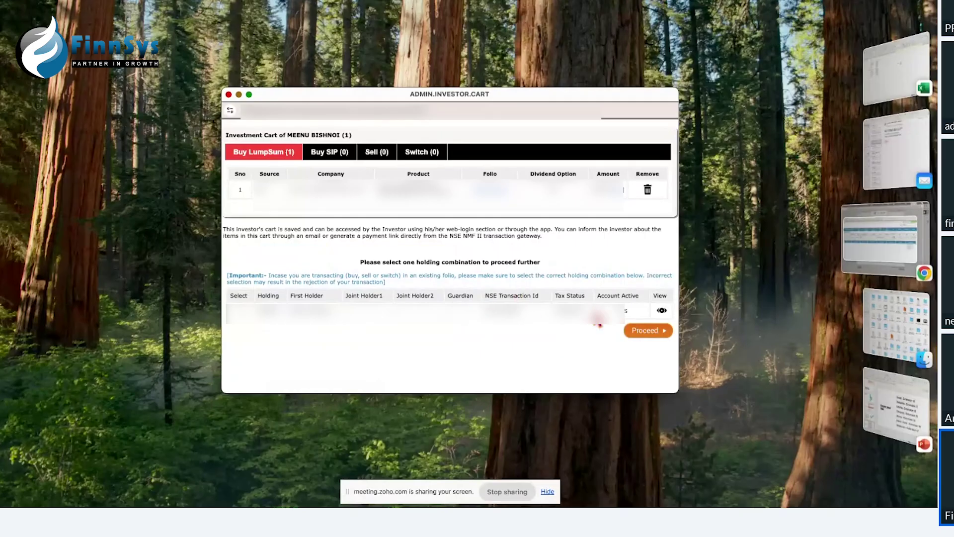
pyautogui.click(665, 312)
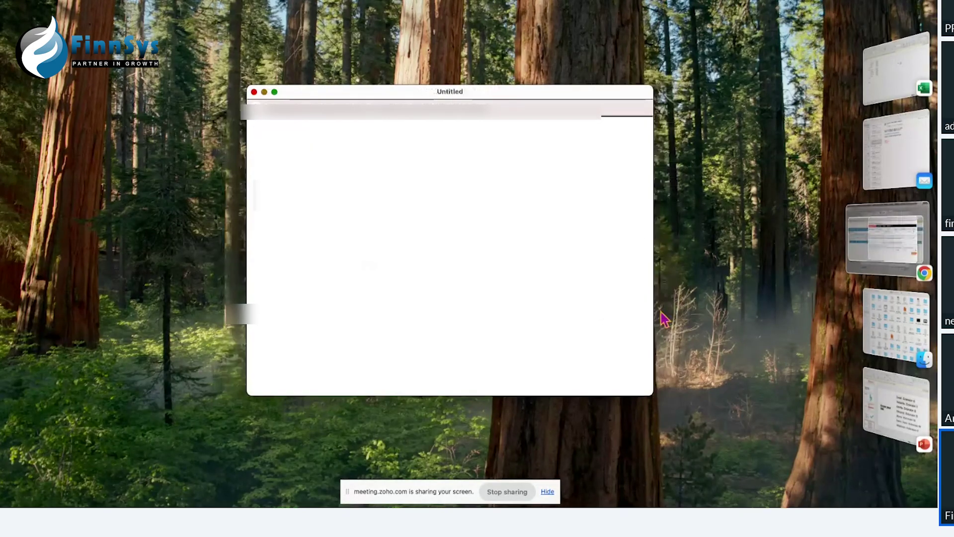
pyautogui.scroll(-3, 443, 247)
pyautogui.scroll(-10, 443, 247)
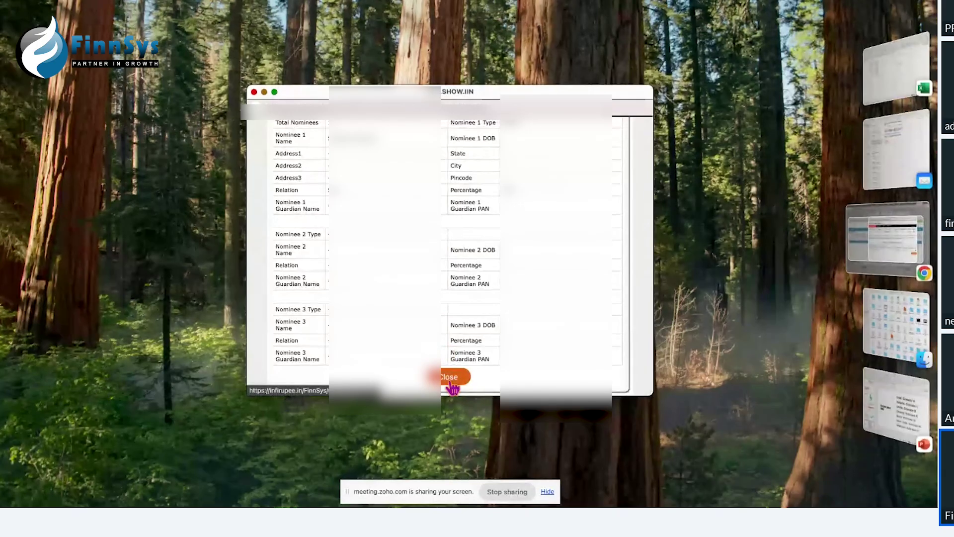
pyautogui.click(449, 377)
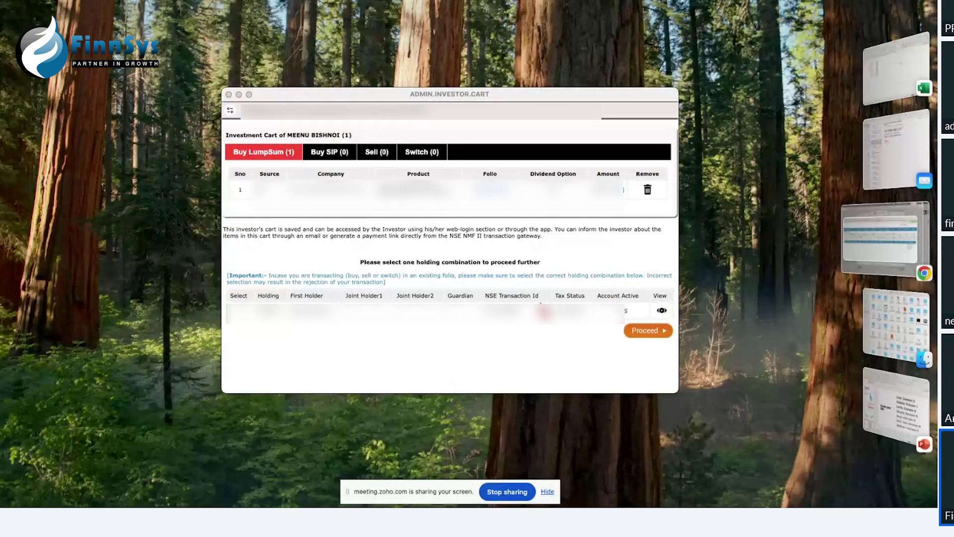
pyautogui.click(526, 325)
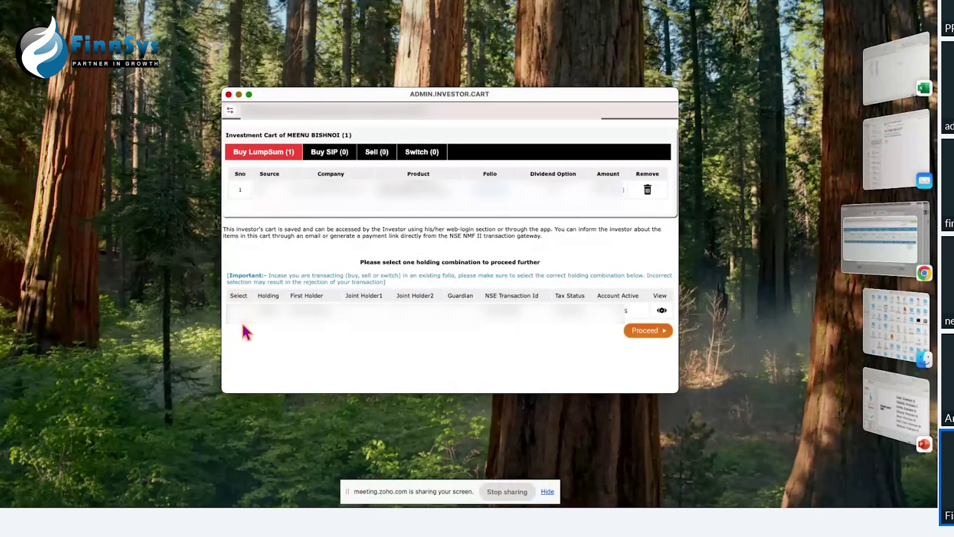
# Step: Proceed to purchase details for the 25000-rupee lump sum and choose Existing One-time Mandate payment
pyautogui.click(645, 331)
pyautogui.moveTo(382, 102); pyautogui.dragTo(307, 28)
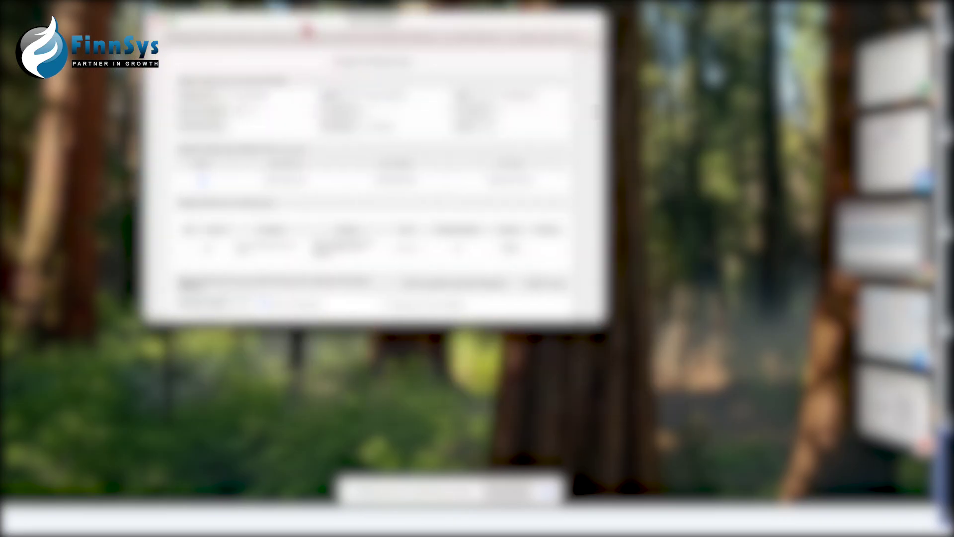
pyautogui.moveTo(603, 334); pyautogui.dragTo(788, 447)
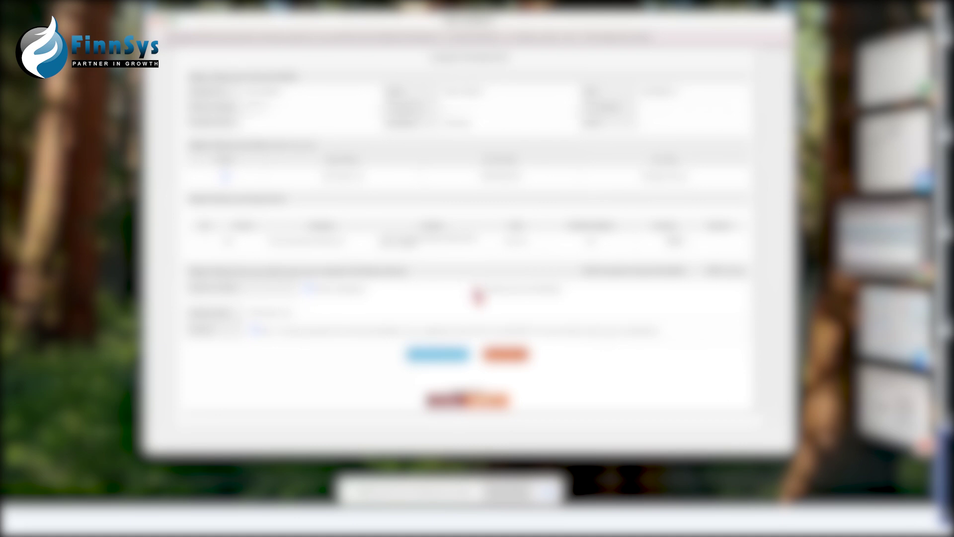
pyautogui.click(477, 288)
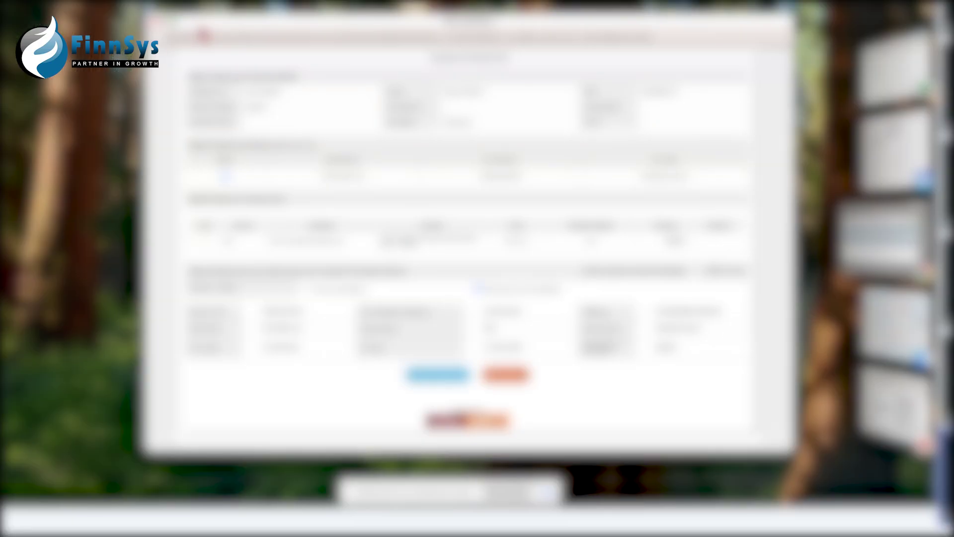
pyautogui.moveTo(203, 35); pyautogui.dragTo(145, 3)
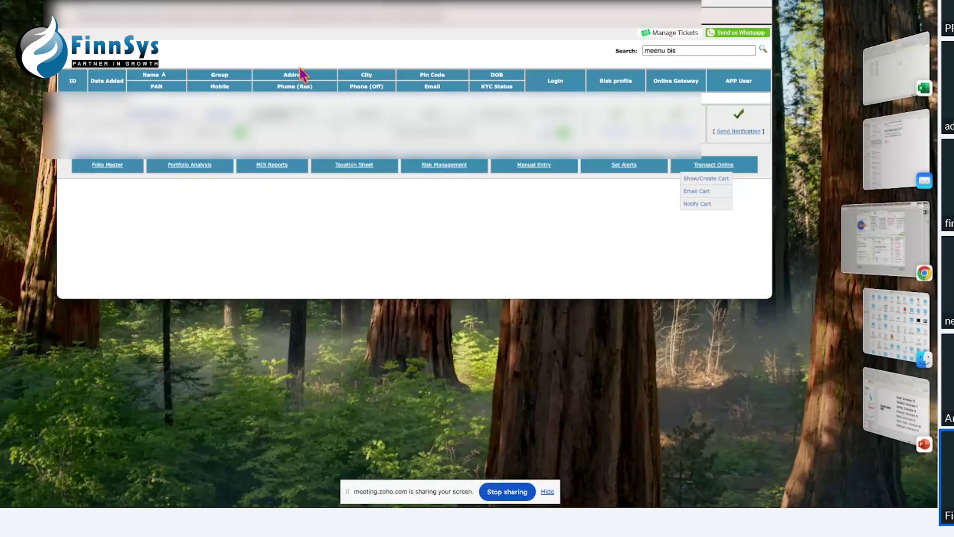
# Step: Close the investor search and open Premium Add-ons > NSE IIN Mapping in an enlarged window
pyautogui.click(65, 5)
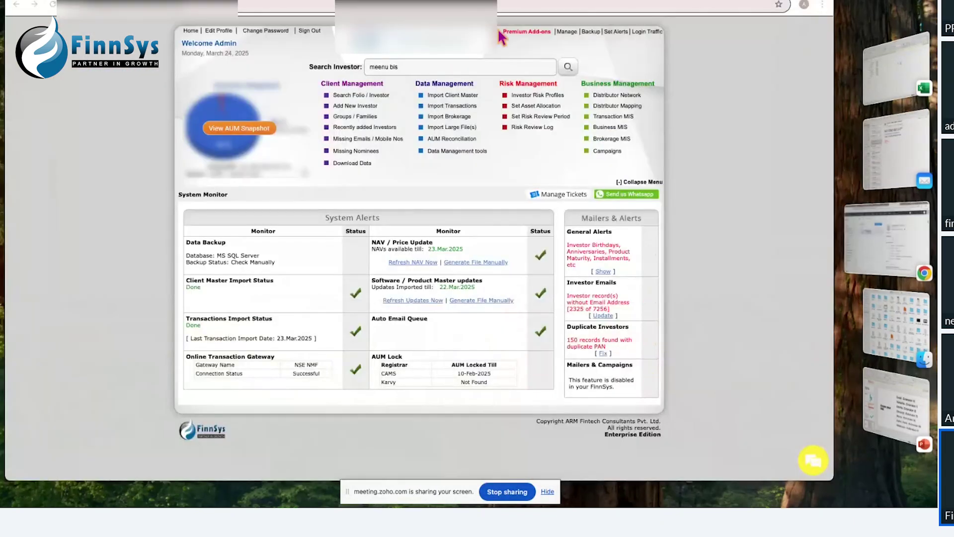
pyautogui.click(529, 30)
pyautogui.click(529, 31)
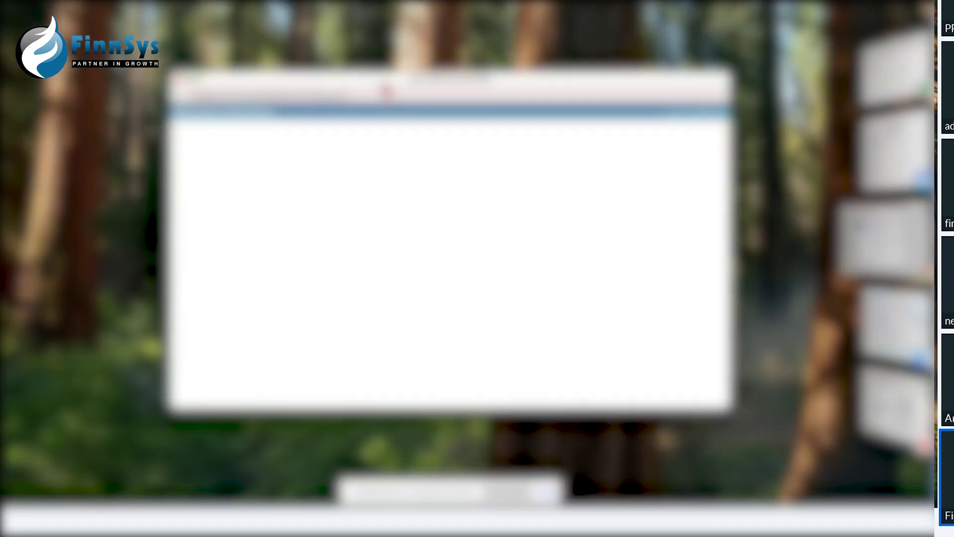
pyautogui.moveTo(387, 91); pyautogui.dragTo(337, 9)
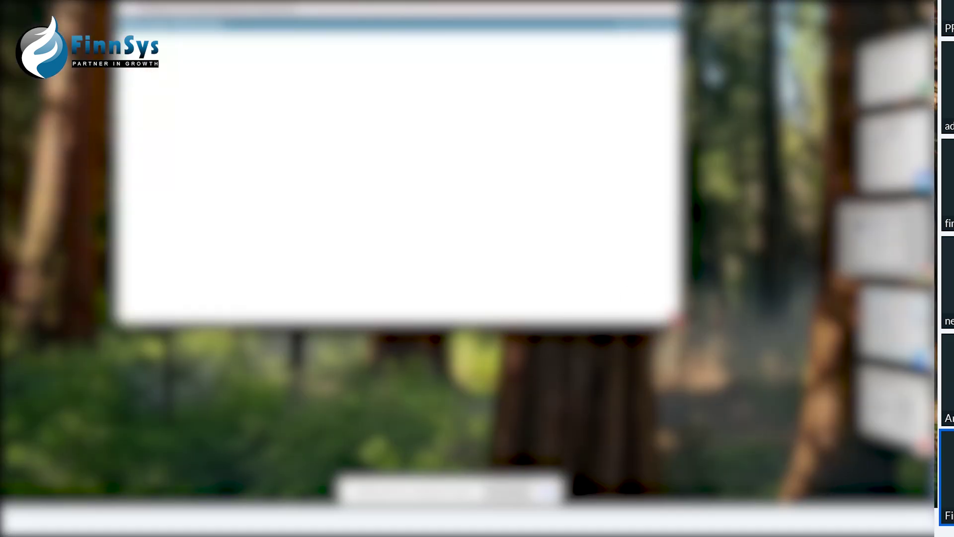
pyautogui.moveTo(681, 324); pyautogui.dragTo(870, 450)
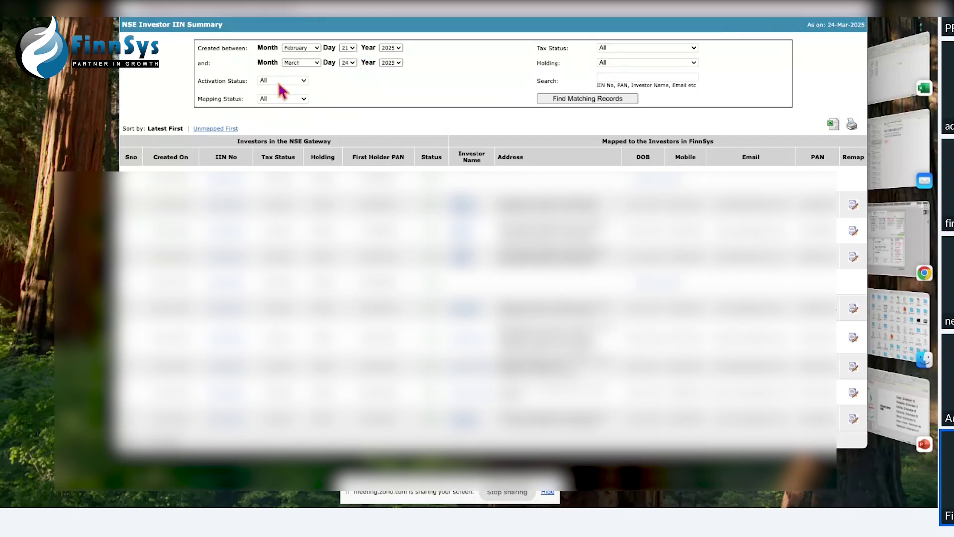
# Step: Filter the NSE IIN summary to UnMapped investors and find the matching records
pyautogui.click(284, 99)
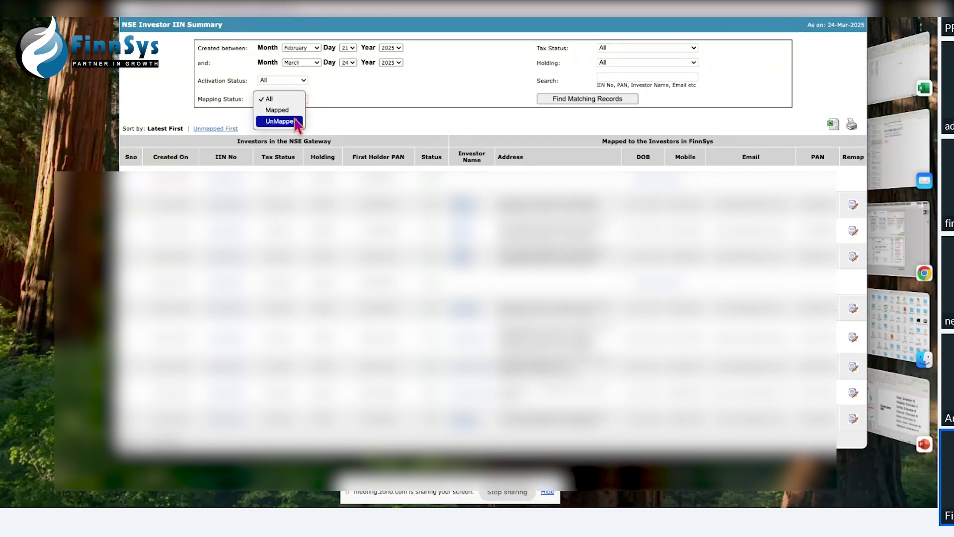
pyautogui.click(295, 121)
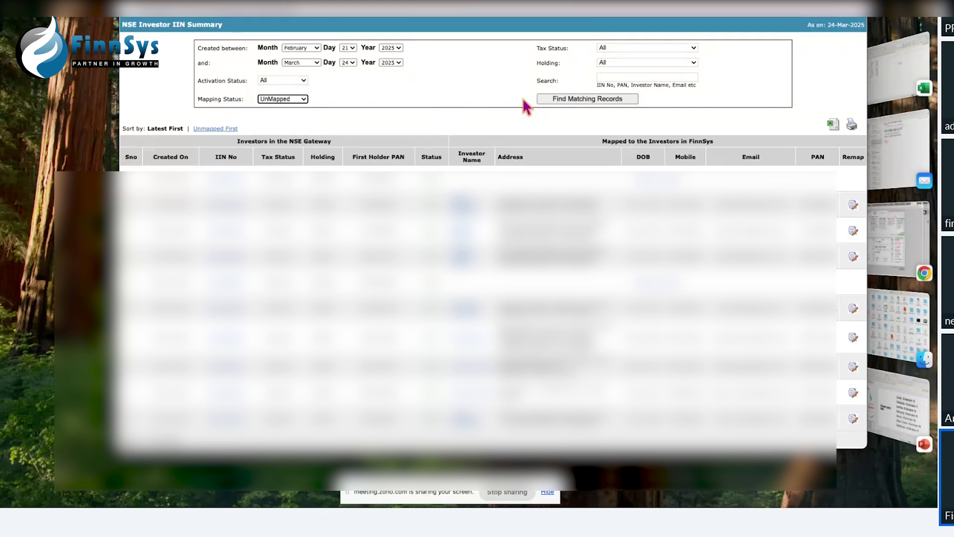
pyautogui.click(558, 102)
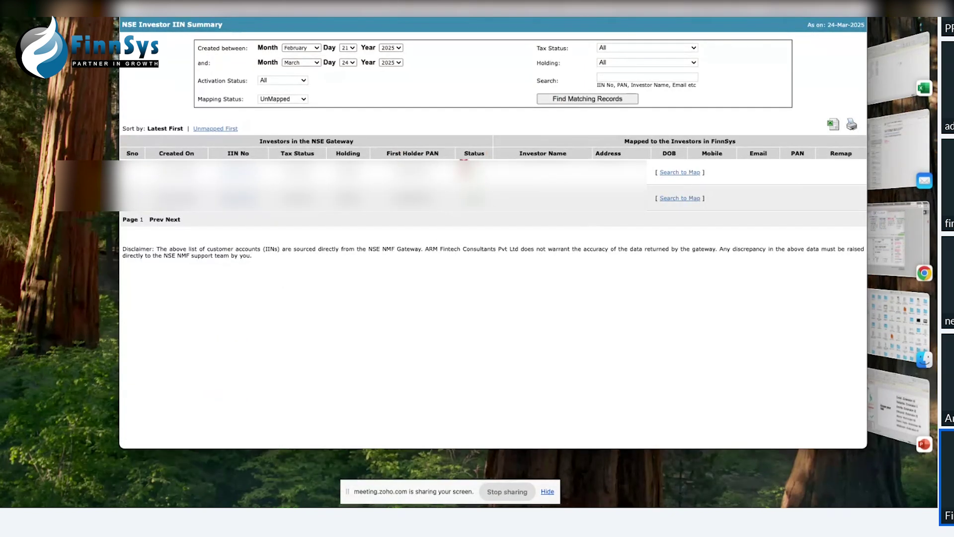
# Step: Highlight the NSE gateway investors and FinnSys mapped investors headings for reference
pyautogui.moveTo(260, 140); pyautogui.dragTo(351, 141)
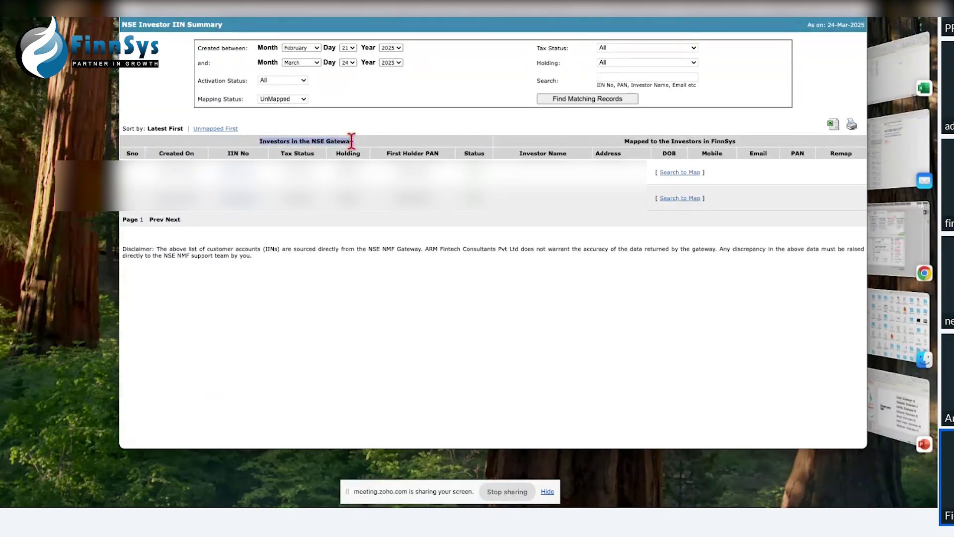
pyautogui.moveTo(625, 141); pyautogui.dragTo(744, 145)
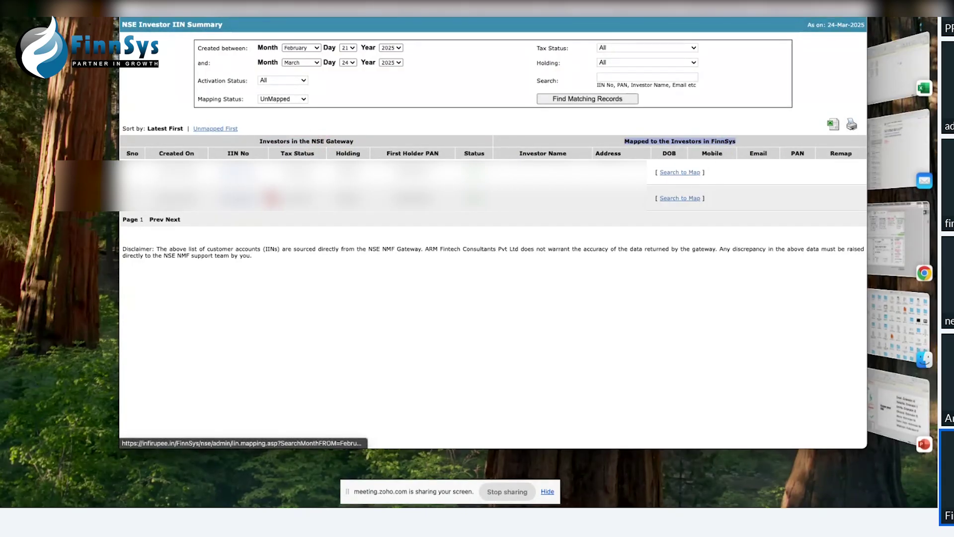
pyautogui.click(275, 199)
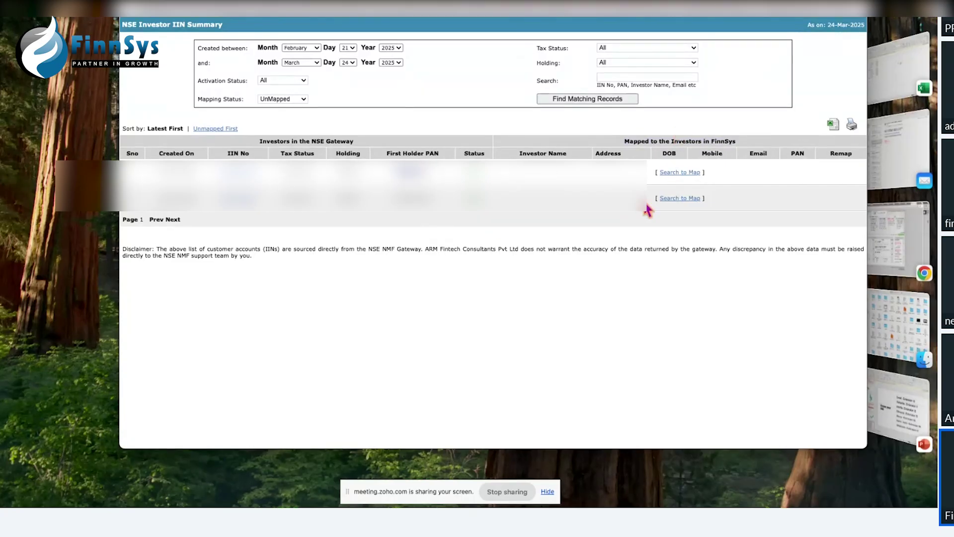
# Step: Map the second unmapped IIN to its matching investor, then search a match for the remaining IIN
pyautogui.click(677, 199)
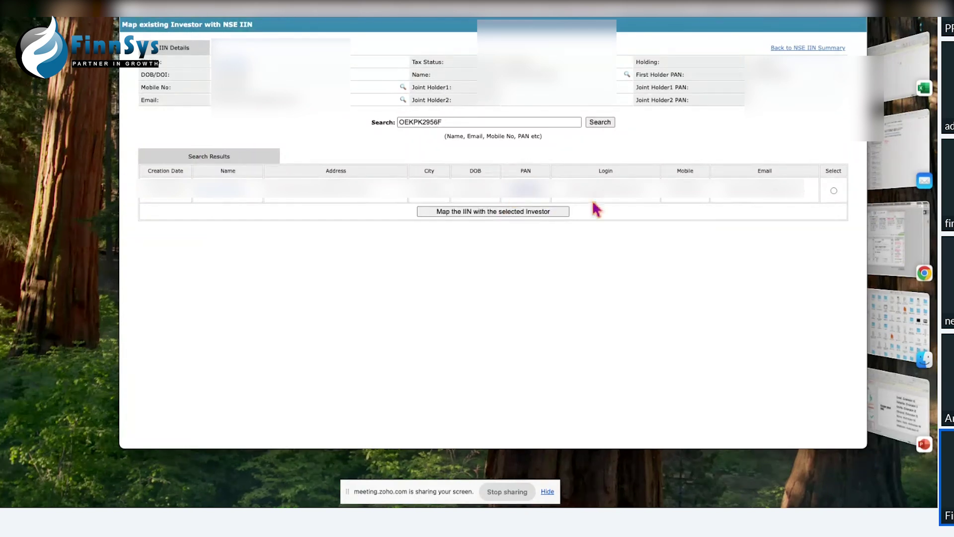
pyautogui.click(834, 190)
pyautogui.click(502, 213)
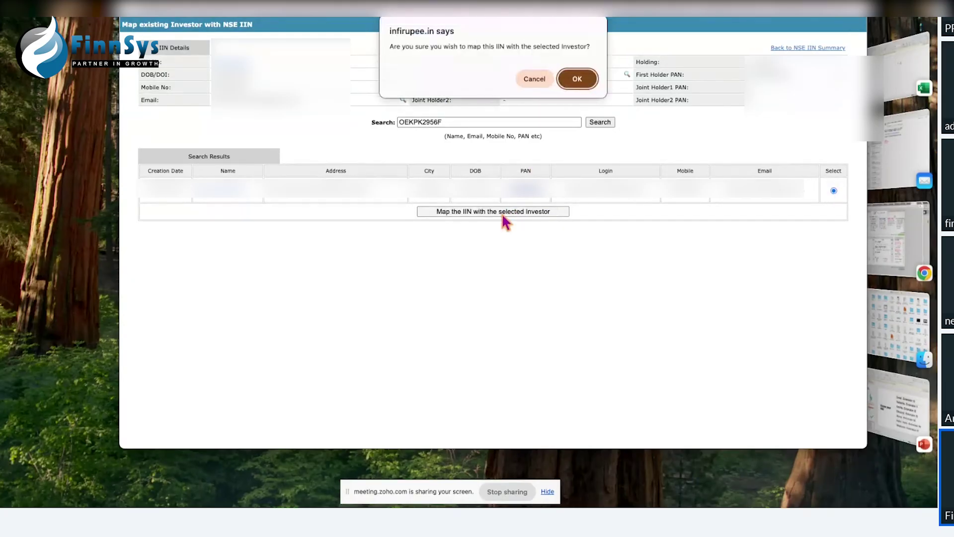
pyautogui.click(581, 84)
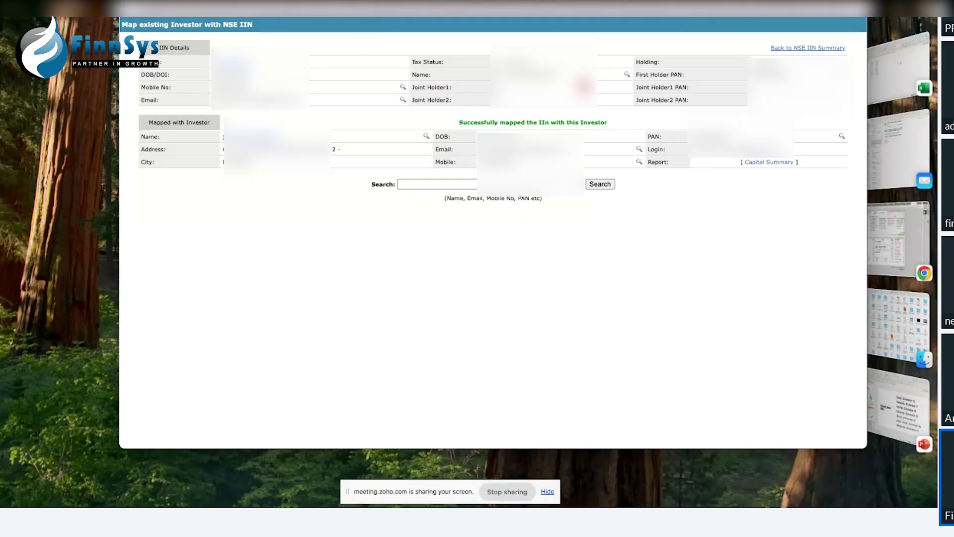
pyautogui.click(793, 49)
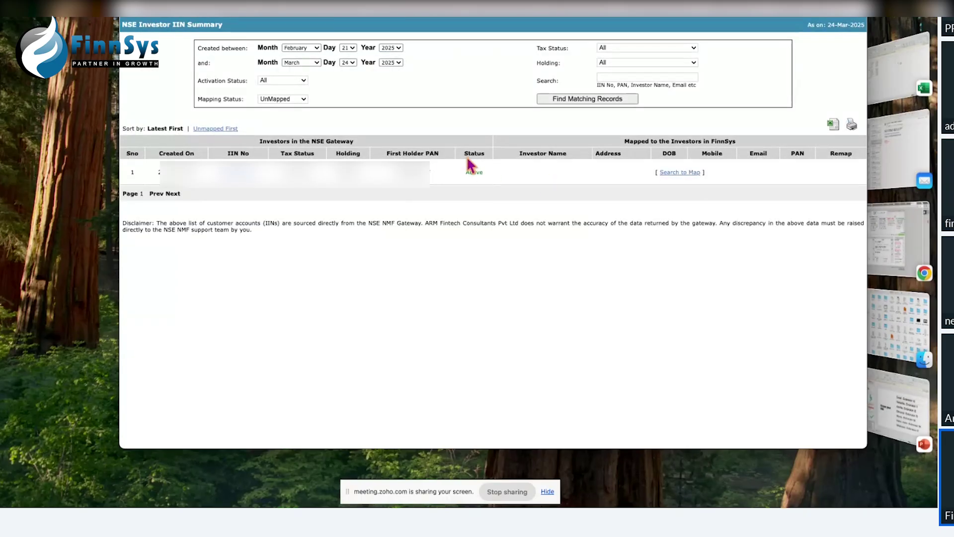
pyautogui.click(671, 173)
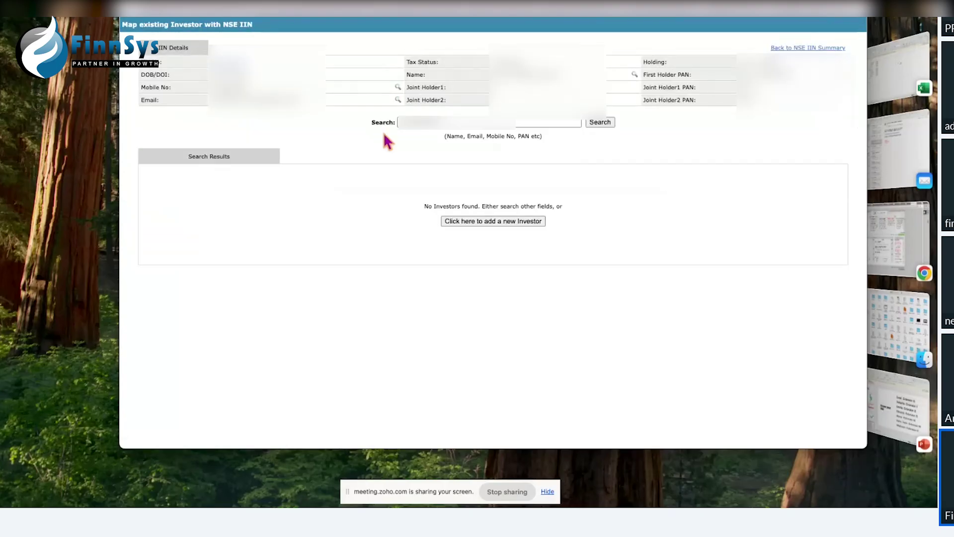
# Step: Add a new investor record from the remaining unmapped IIN's prefilled details
pyautogui.click(488, 221)
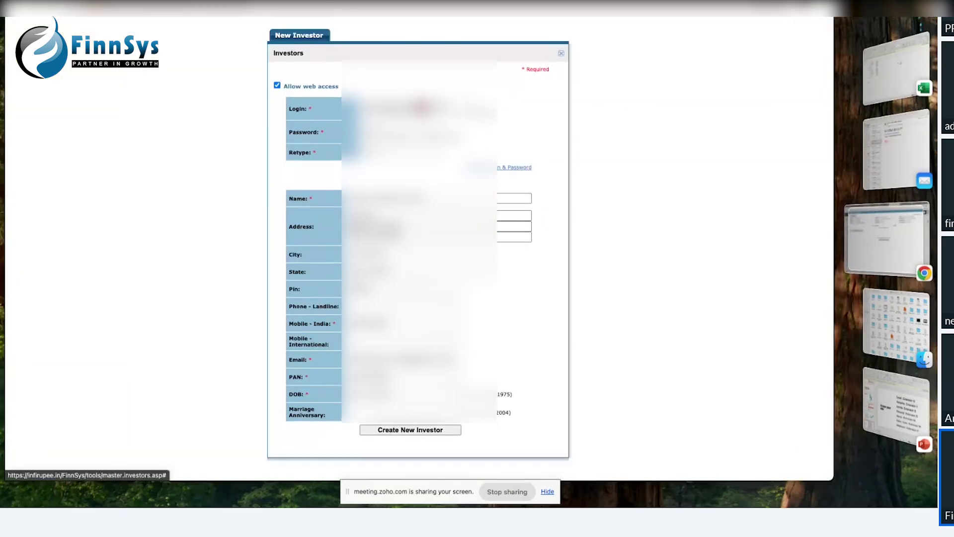
pyautogui.click(407, 430)
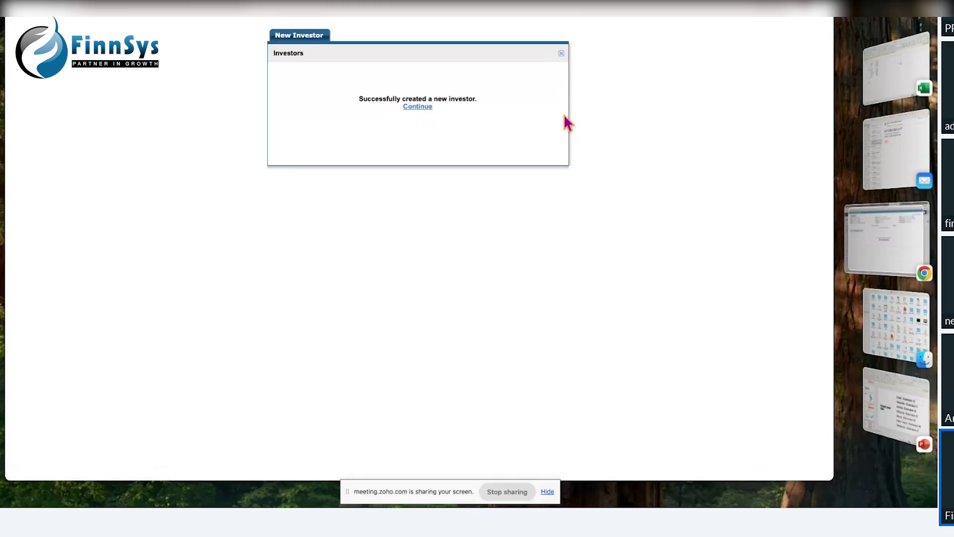
# Step: Map the remaining IIN to the newly created investor via NSE IIN Mapping and confirm
pyautogui.click(561, 54)
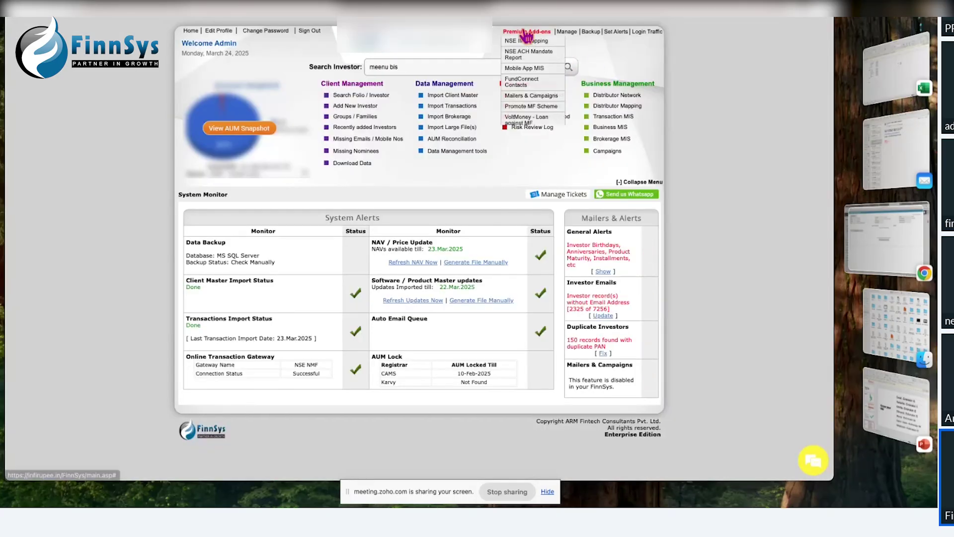
pyautogui.click(525, 41)
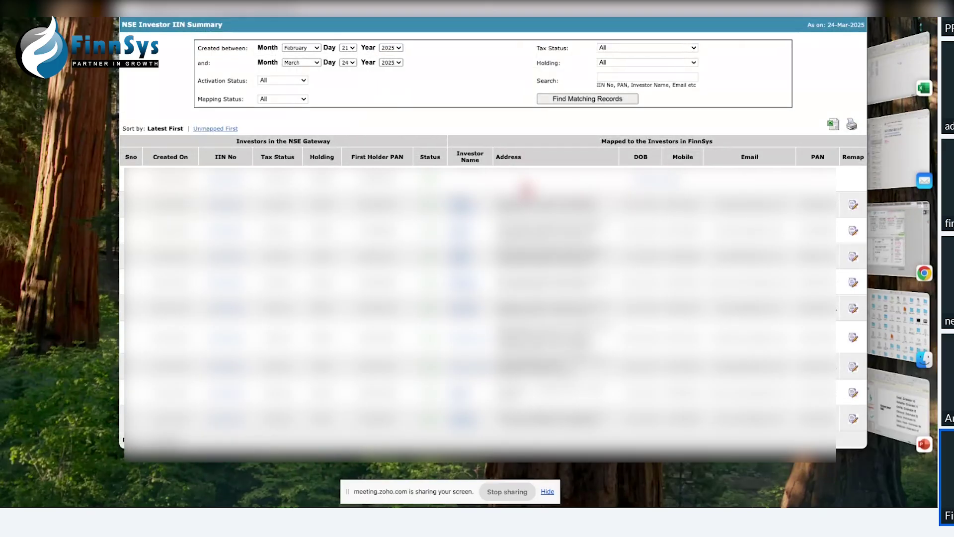
pyautogui.click(645, 186)
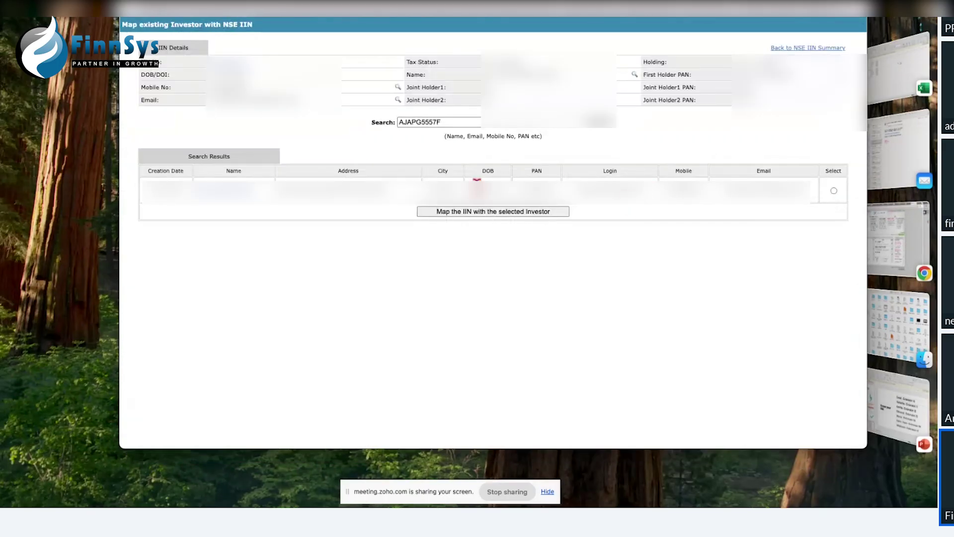
pyautogui.click(833, 190)
pyautogui.click(538, 210)
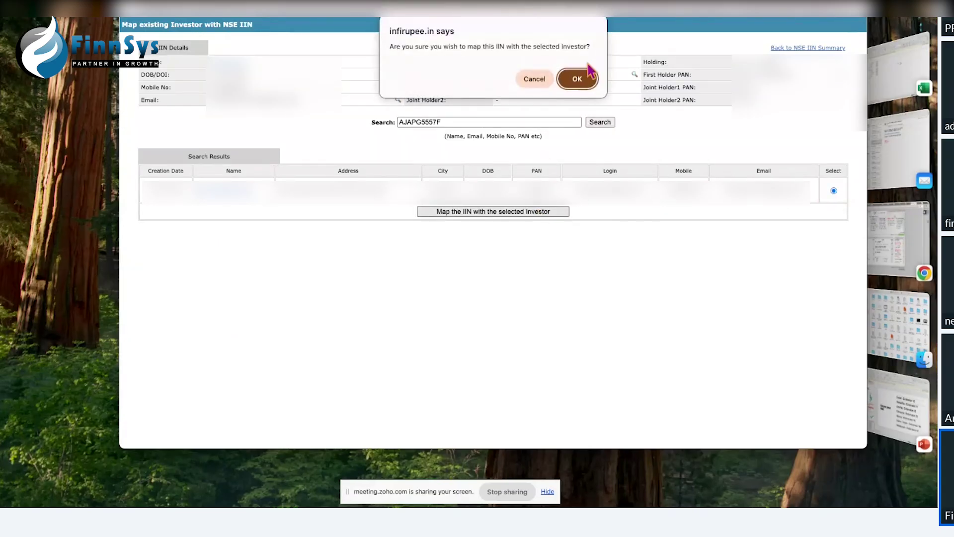
pyautogui.click(577, 76)
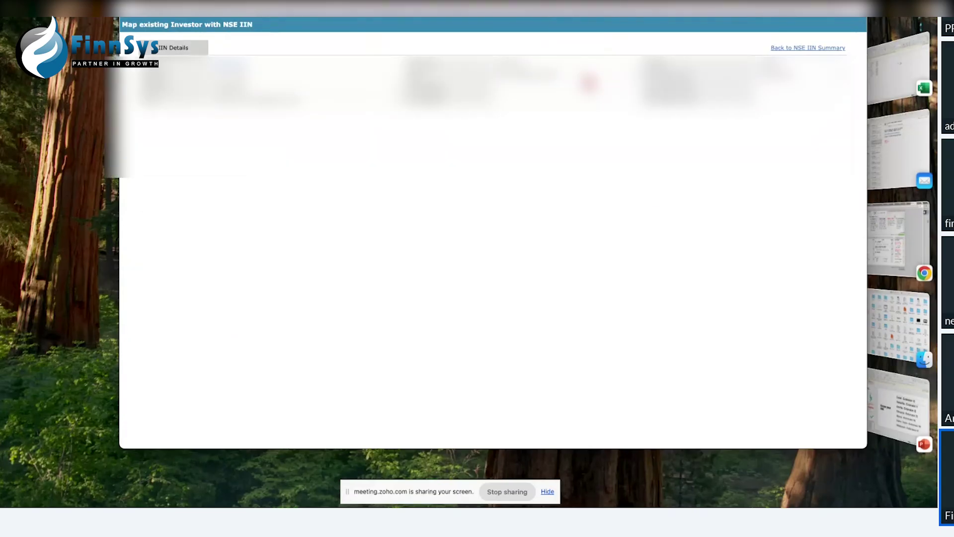
pyautogui.click(802, 49)
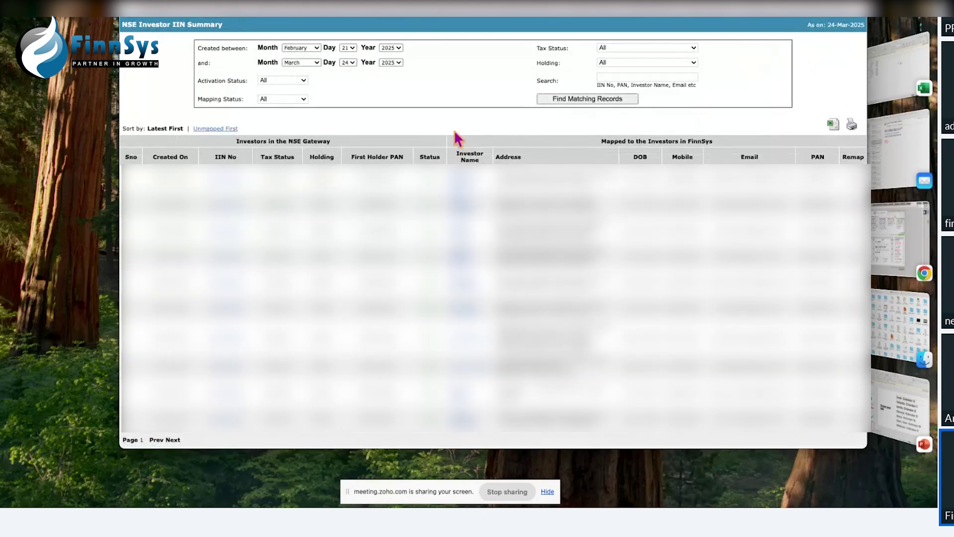
# Step: Review the updated NSE IIN summary and close it to return to the dashboard
pyautogui.scroll(-2, 492, 258)
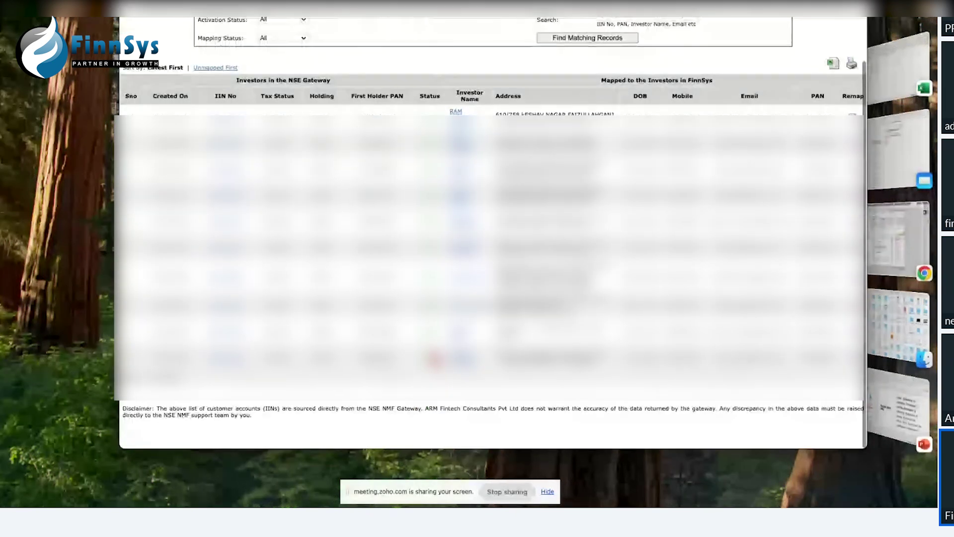
pyautogui.scroll(1, 492, 234)
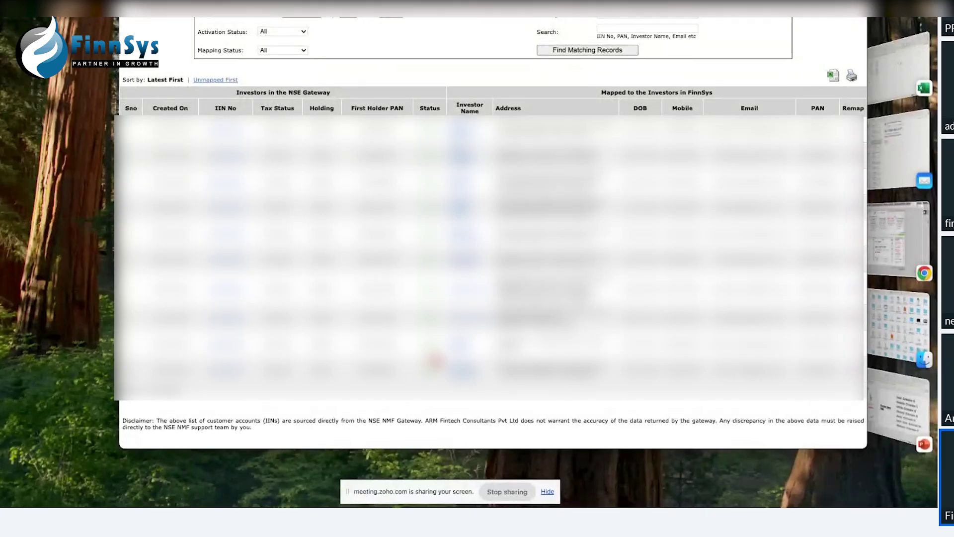
pyautogui.scroll(3, 709, 60)
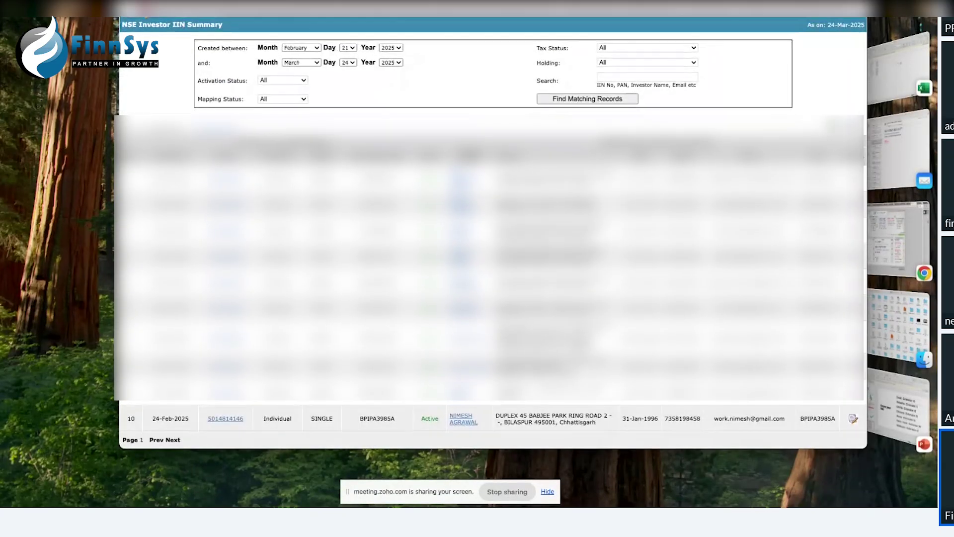
pyautogui.click(129, 6)
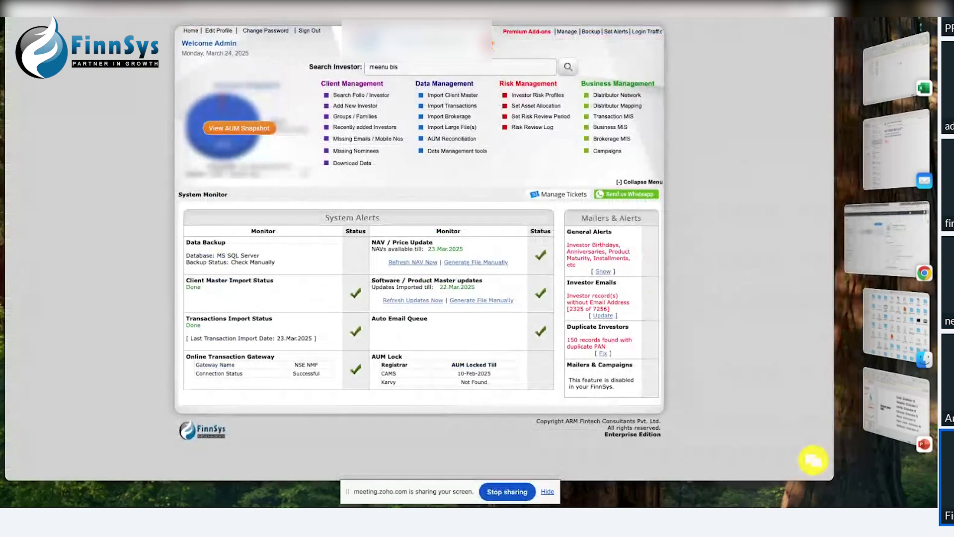
# Step: Run the Mobile App MIS report of users added 17–24 March 2025 and enlarge its window
pyautogui.click(528, 32)
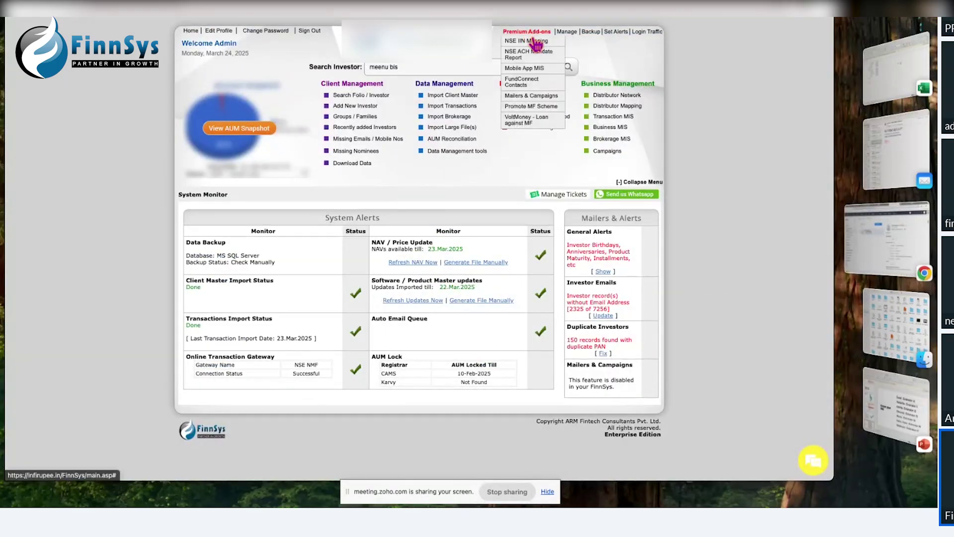
pyautogui.click(530, 69)
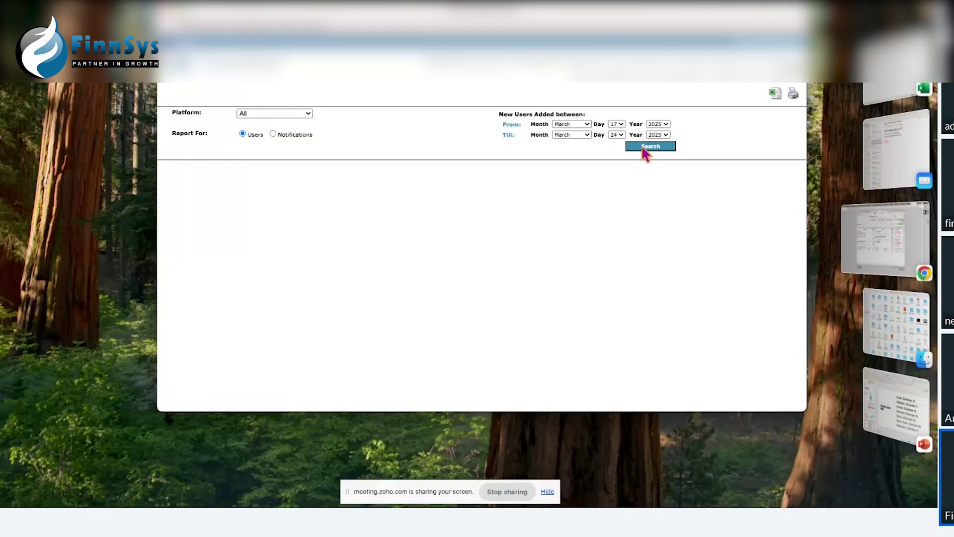
pyautogui.click(647, 149)
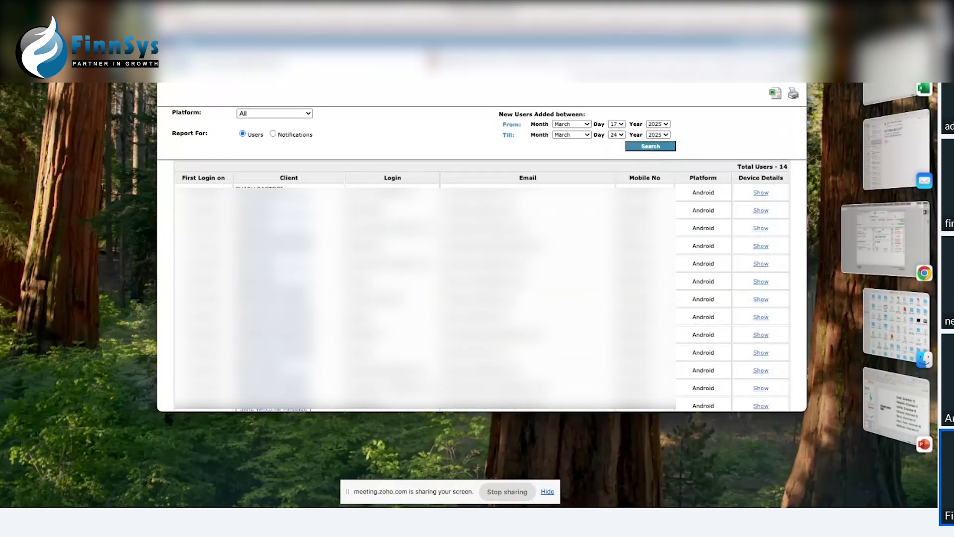
pyautogui.moveTo(290, 19); pyautogui.dragTo(187, 0)
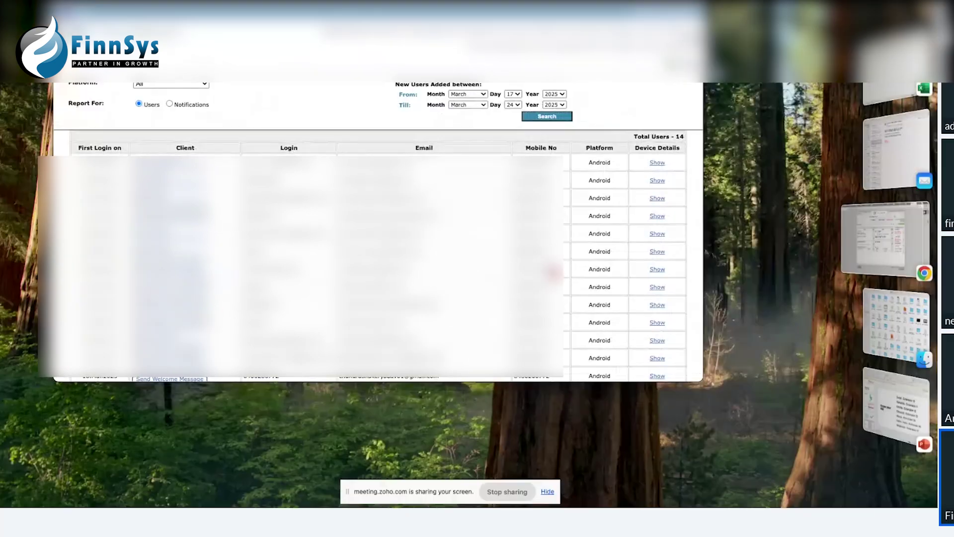
pyautogui.moveTo(700, 377); pyautogui.dragTo(874, 476)
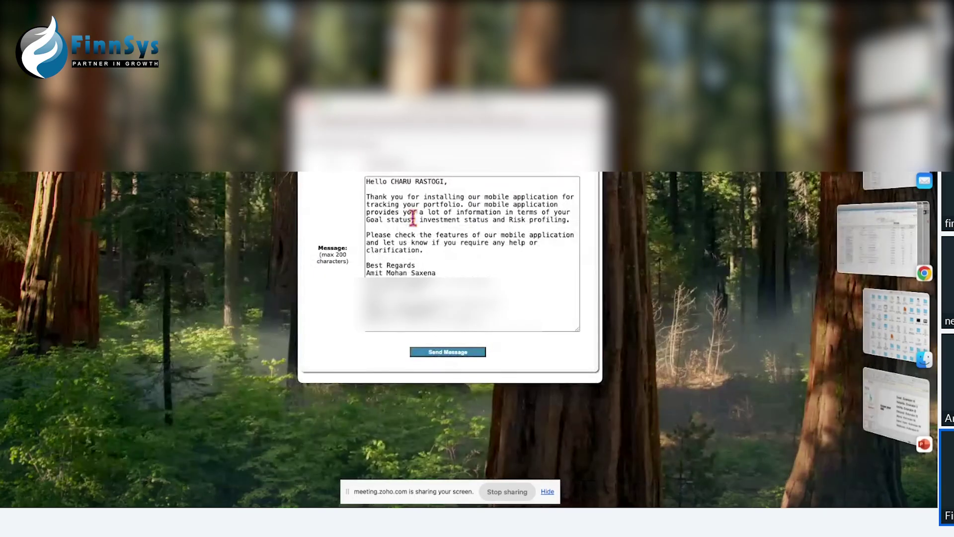
# Step: Share the welcome message via WhatsApp's Send Message, declining to open the WhatsApp app
pyautogui.click(447, 352)
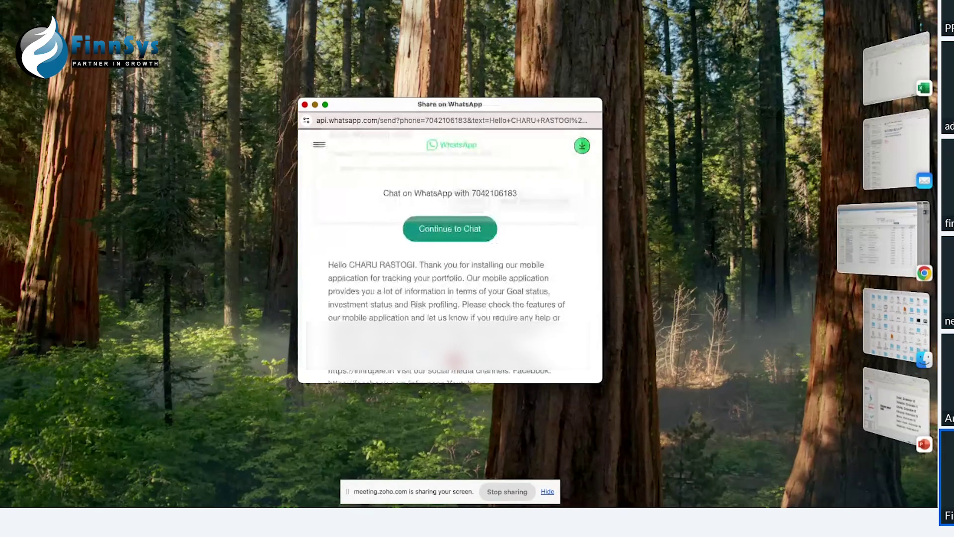
pyautogui.click(467, 215)
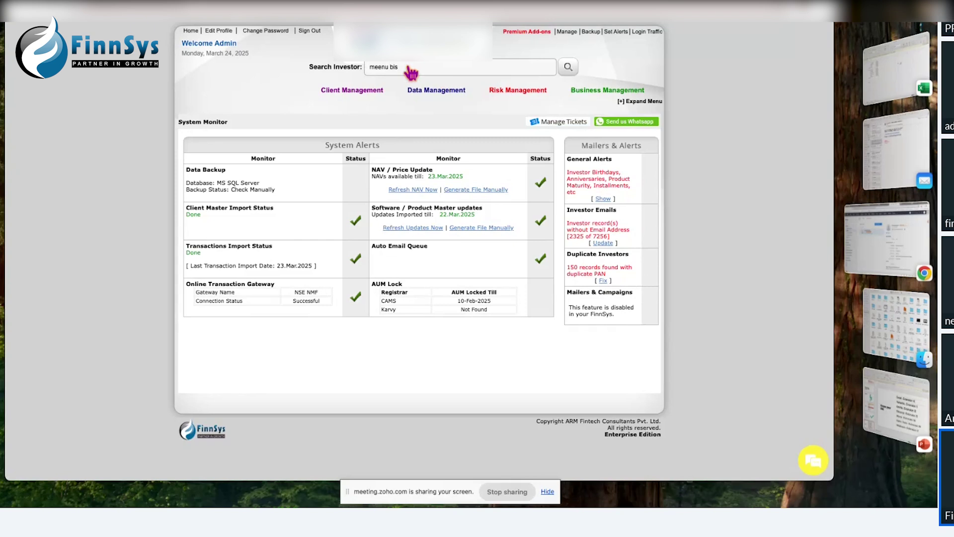
# Step: Open 'VoltMoney - Loan against MF' from the Premium Add-ons menu
pyautogui.moveTo(526, 36)
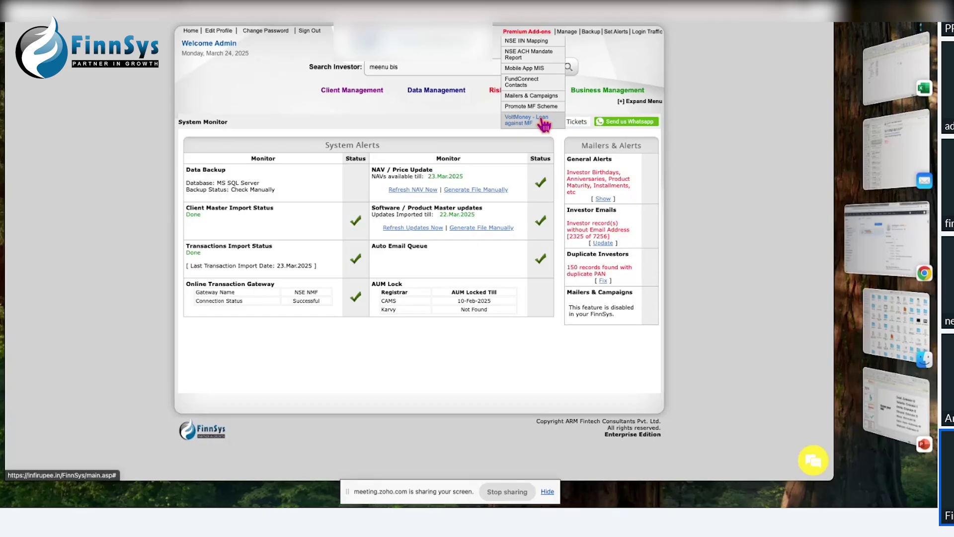
pyautogui.click(544, 124)
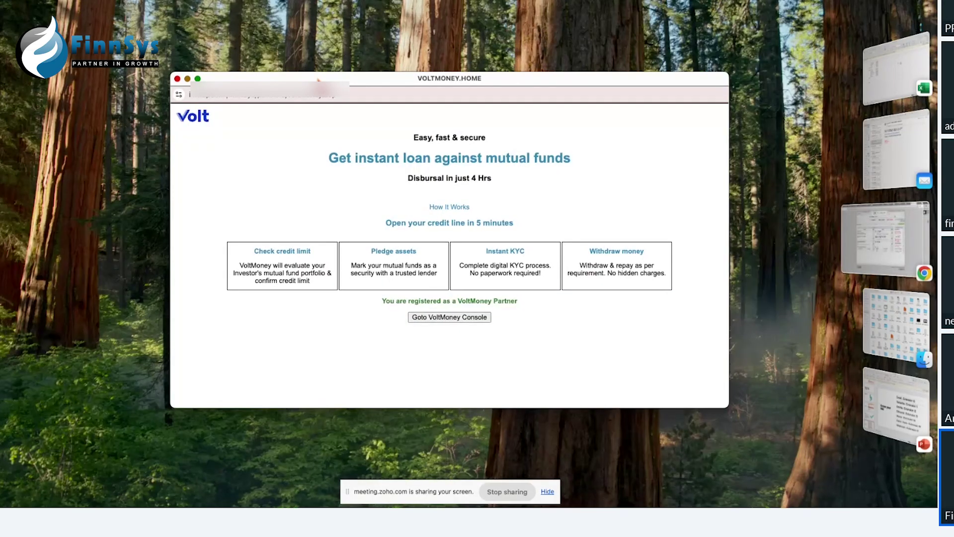
# Step: Maximize the VoltMoney page and highlight its 'registered as a VoltMoney Partner' notice
pyautogui.doubleClick(348, 2)
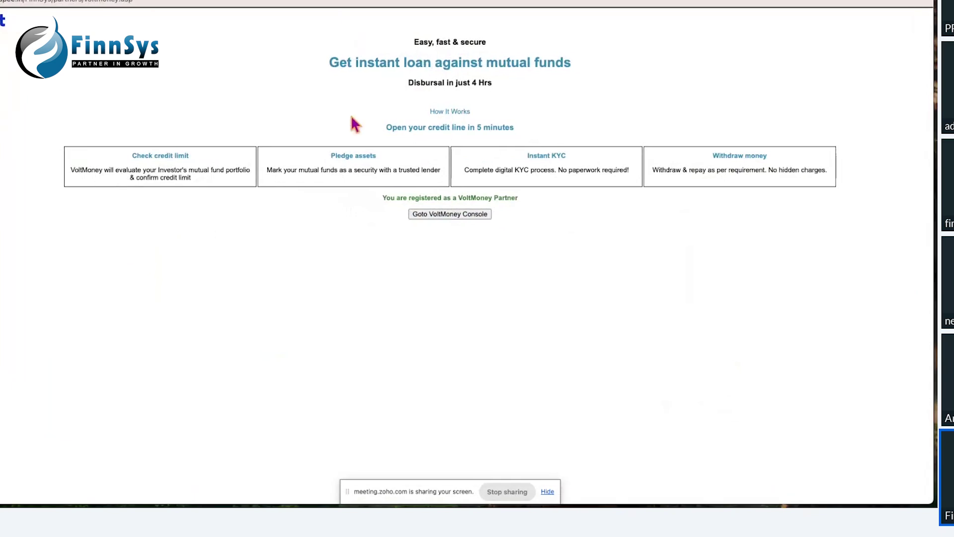
pyautogui.moveTo(381, 198); pyautogui.dragTo(532, 205)
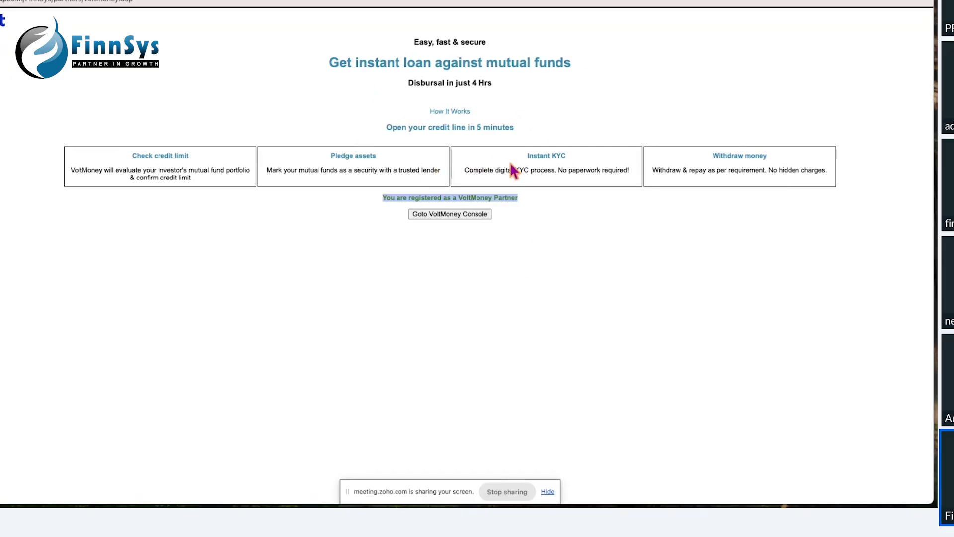
pyautogui.click(477, 308)
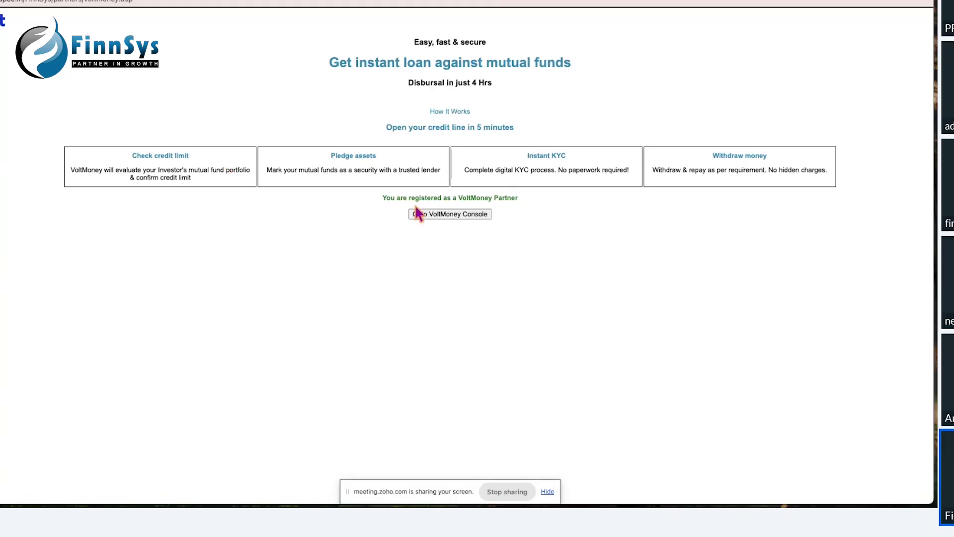
pyautogui.click(449, 217)
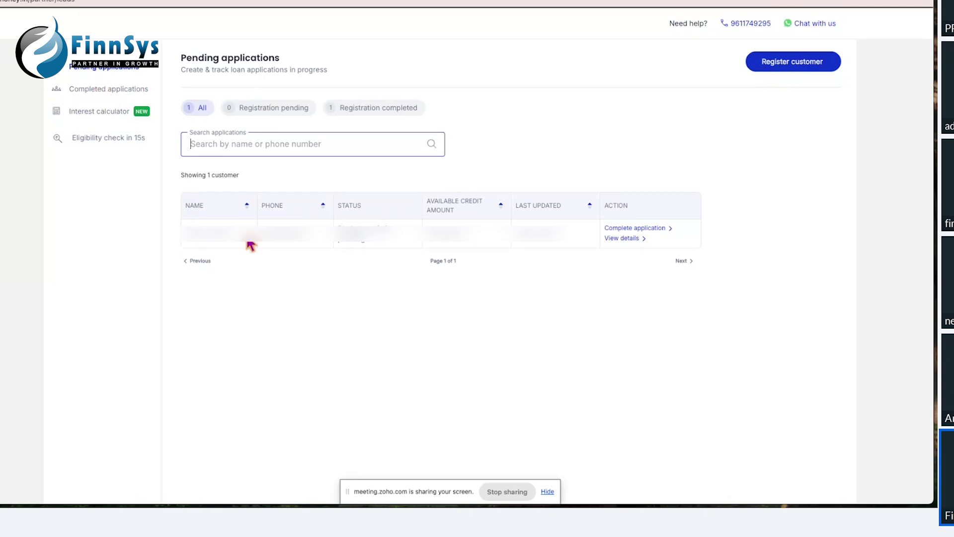
pyautogui.click(778, 63)
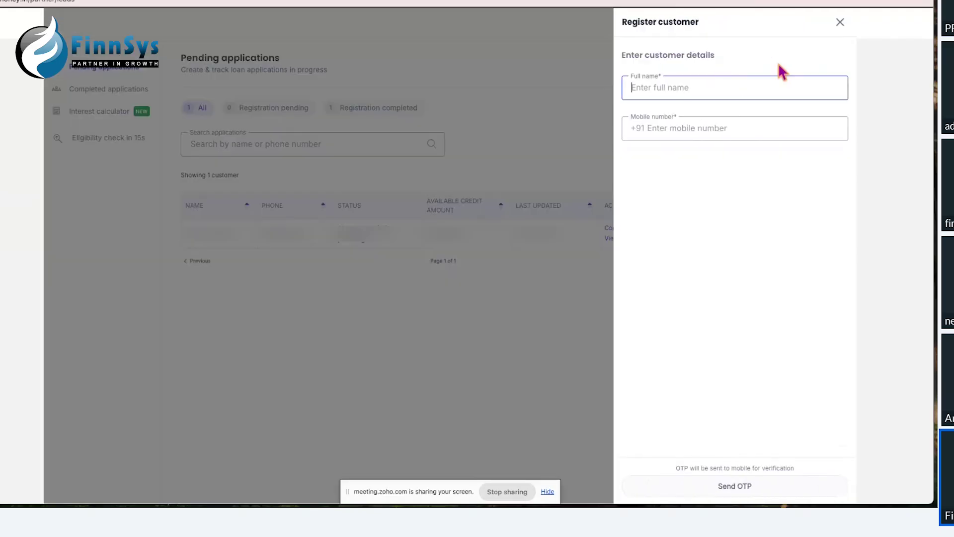
pyautogui.click(659, 89)
pyautogui.click(665, 127)
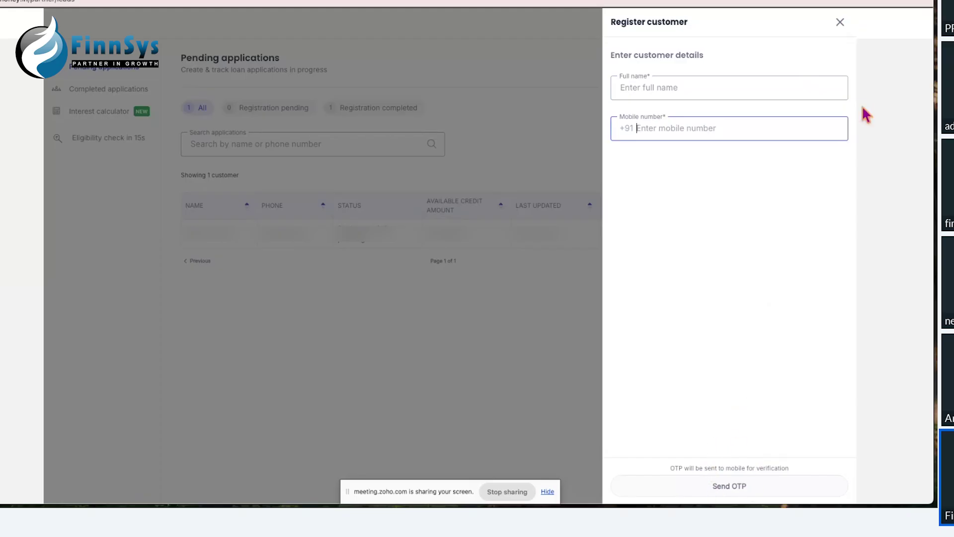
pyautogui.click(840, 22)
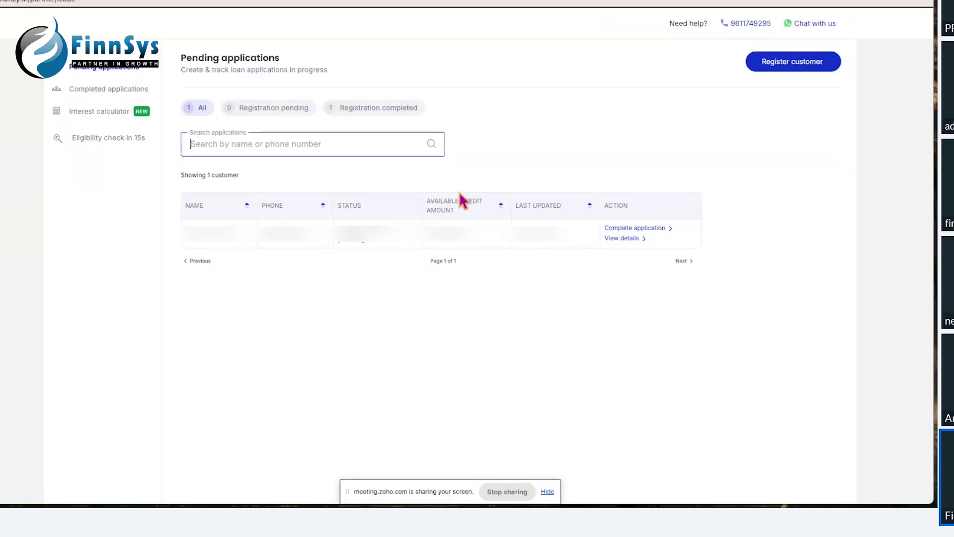
pyautogui.click(457, 240)
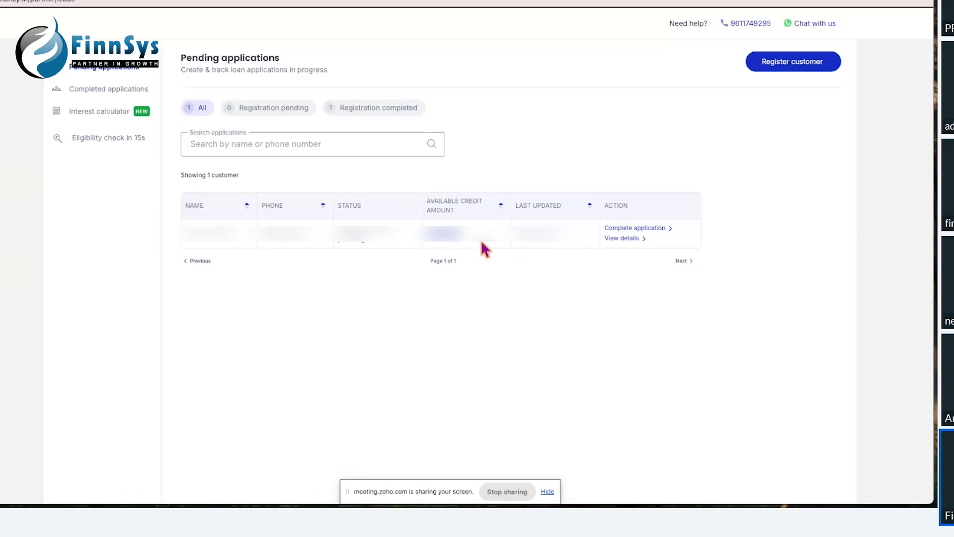
# Step: Open the pending customer's details and highlight the Pledge portfolio pending status
pyautogui.click(625, 240)
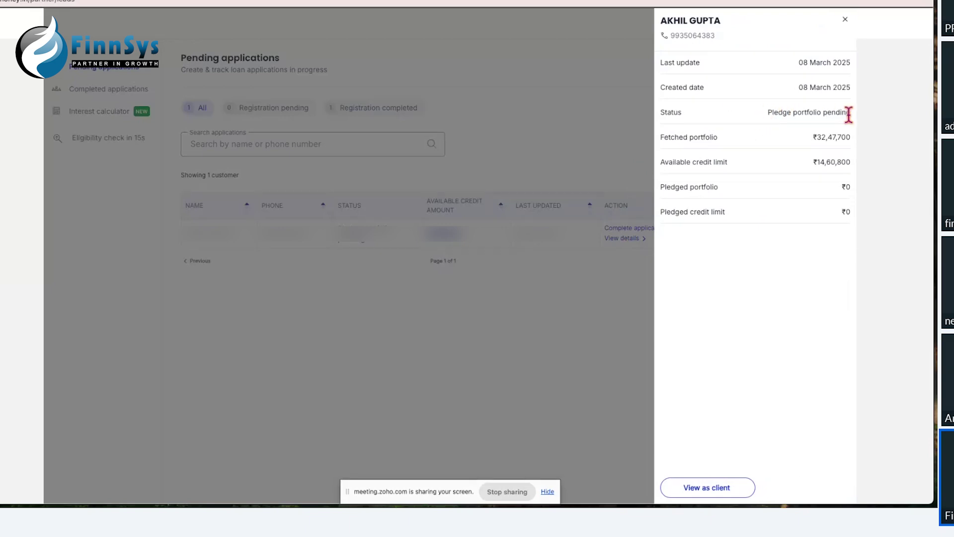
pyautogui.moveTo(850, 114); pyautogui.dragTo(839, 137)
# Step: Switch to View as client and scroll through the customer's eligible credit
pyautogui.click(704, 491)
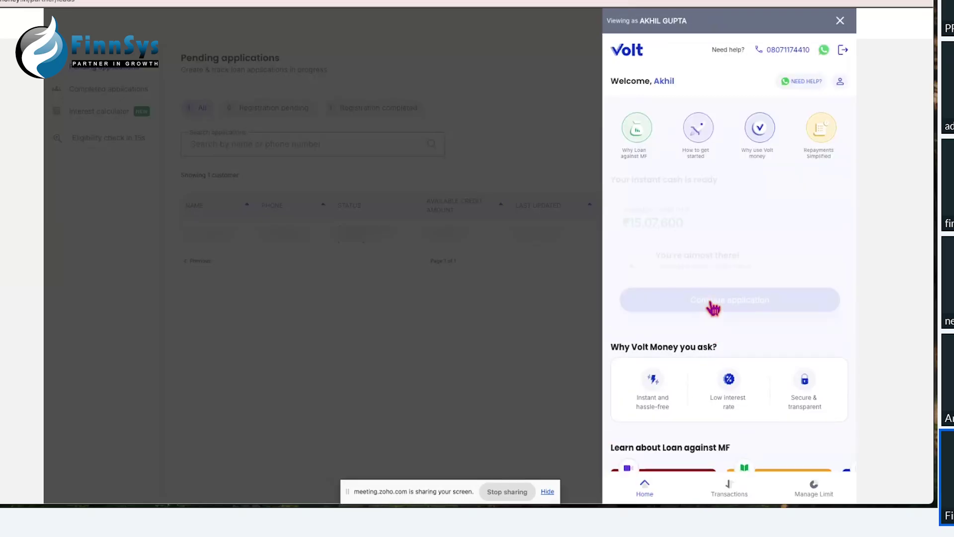
pyautogui.scroll(-1, 696, 284)
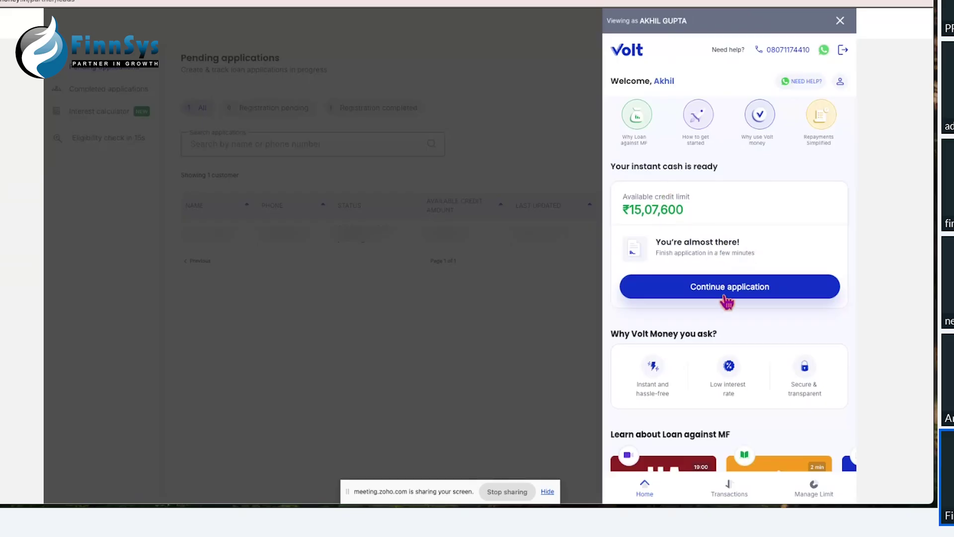
pyautogui.scroll(-4, 752, 171)
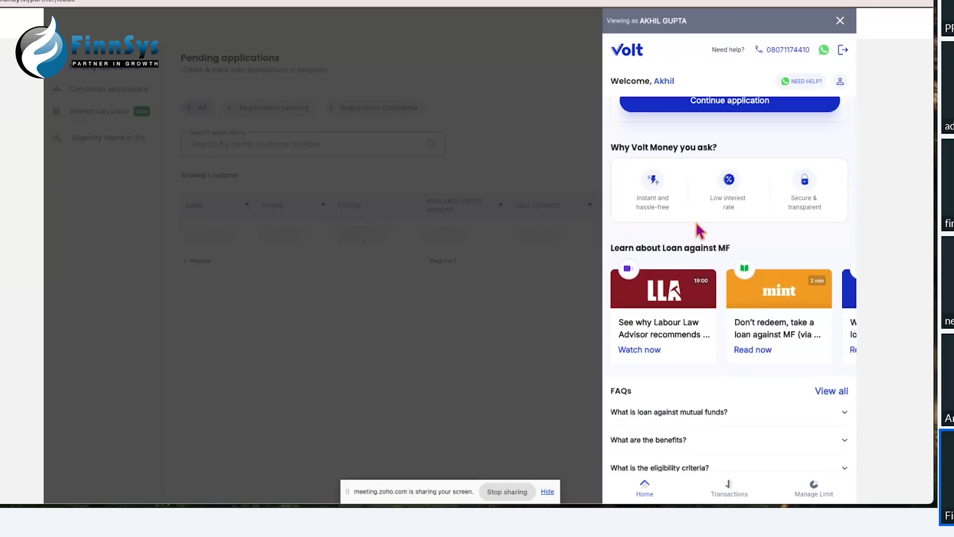
pyautogui.scroll(2, 696, 222)
# Step: Continue the application and browse the fetched mutual funds' fund-by-fund credit limits
pyautogui.click(724, 172)
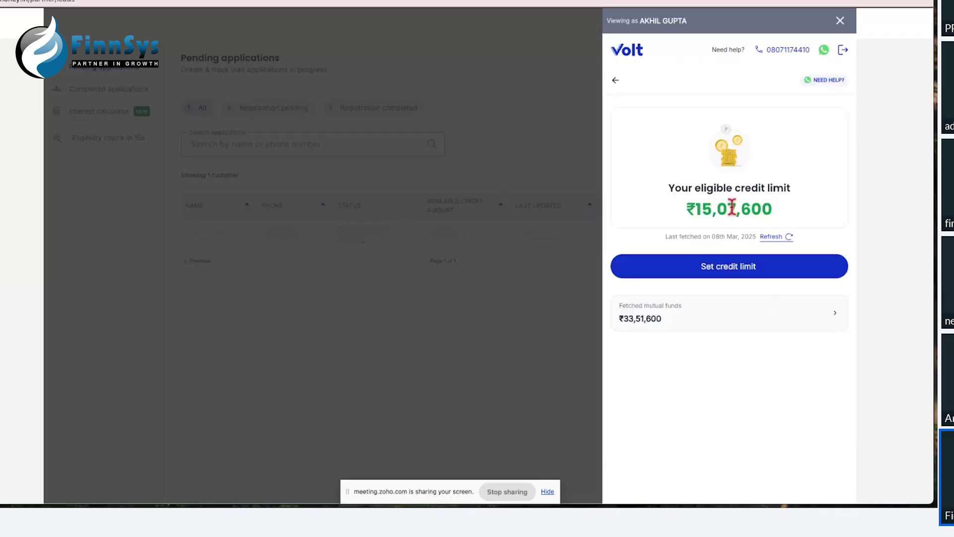
pyautogui.click(665, 314)
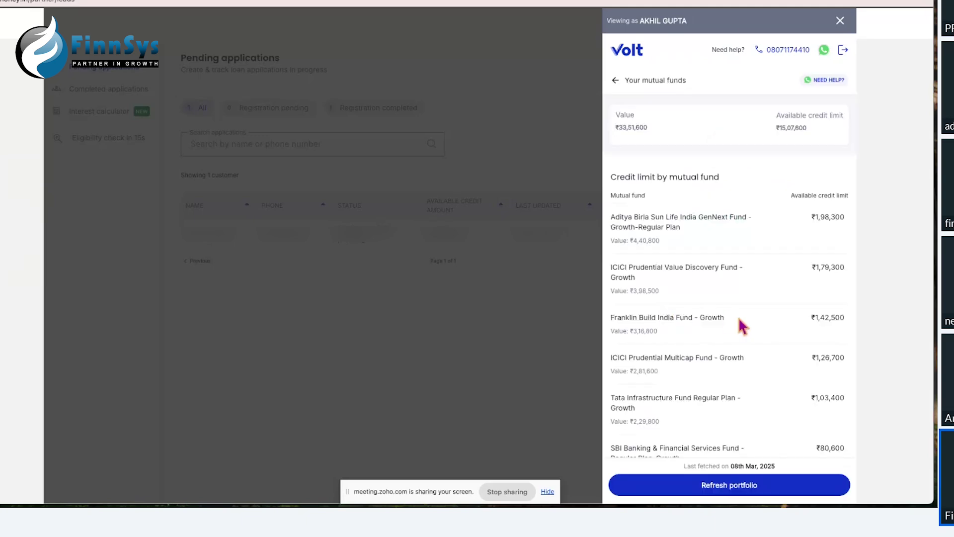
pyautogui.scroll(-5, 682, 323)
pyautogui.scroll(-7, 740, 325)
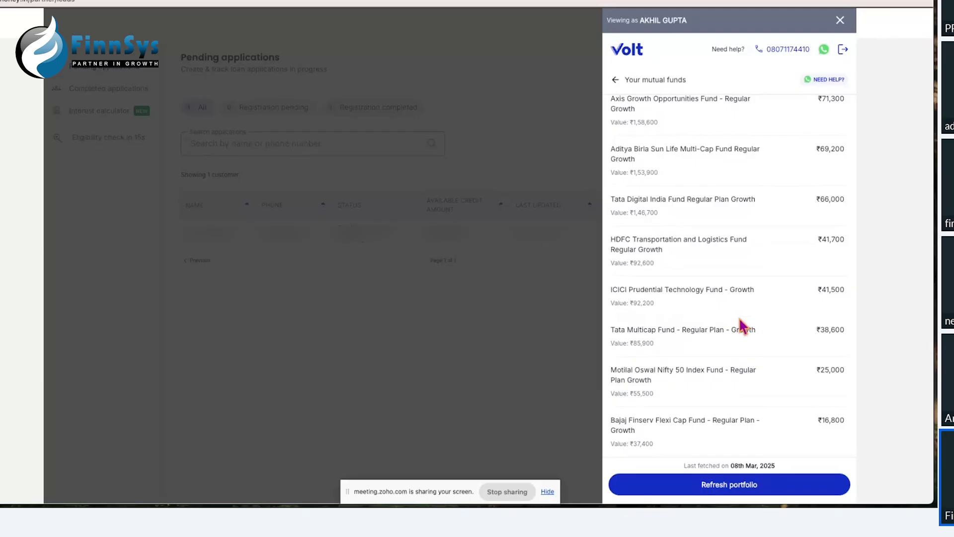
pyautogui.scroll(7, 740, 320)
pyautogui.scroll(5, 738, 317)
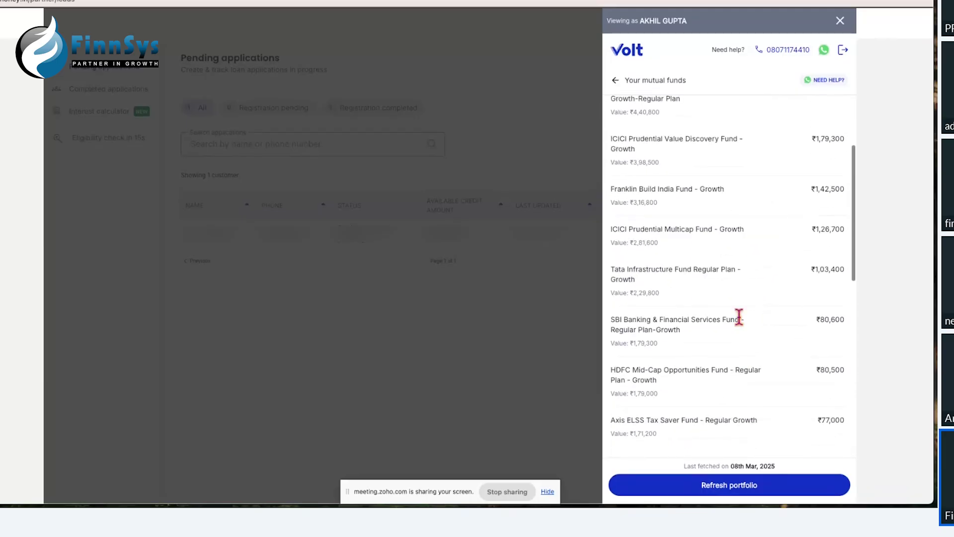
pyautogui.scroll(1, 740, 326)
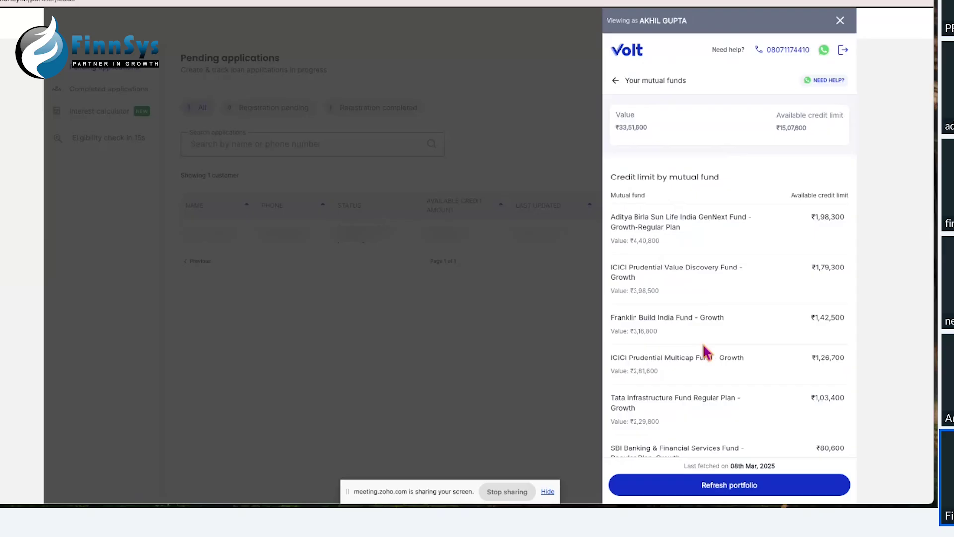
pyautogui.scroll(-9, 702, 343)
pyautogui.scroll(-3, 703, 343)
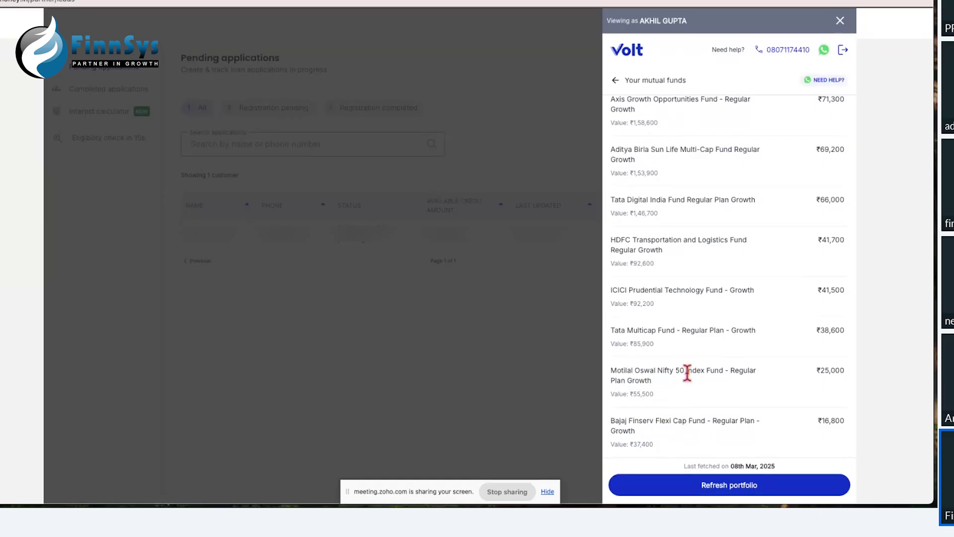
pyautogui.scroll(10, 697, 346)
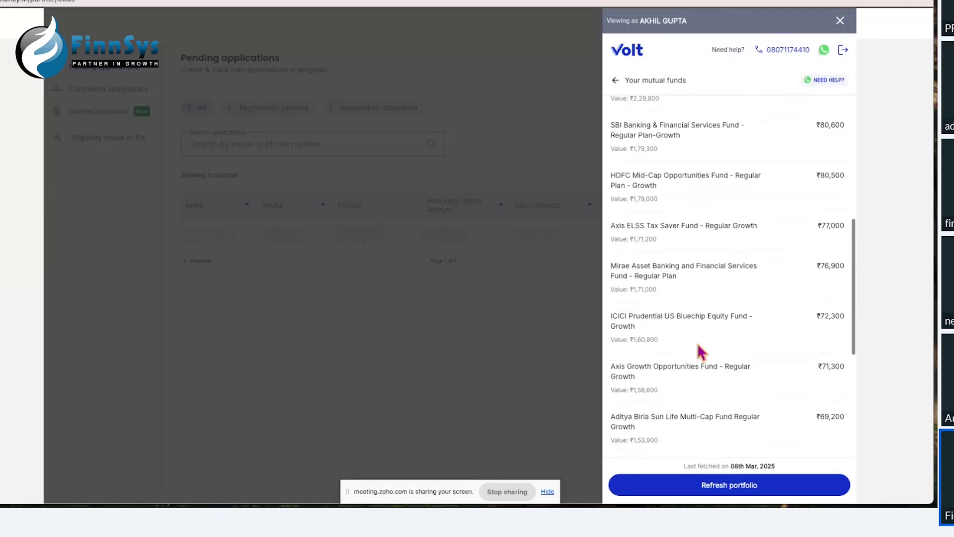
pyautogui.scroll(1, 698, 344)
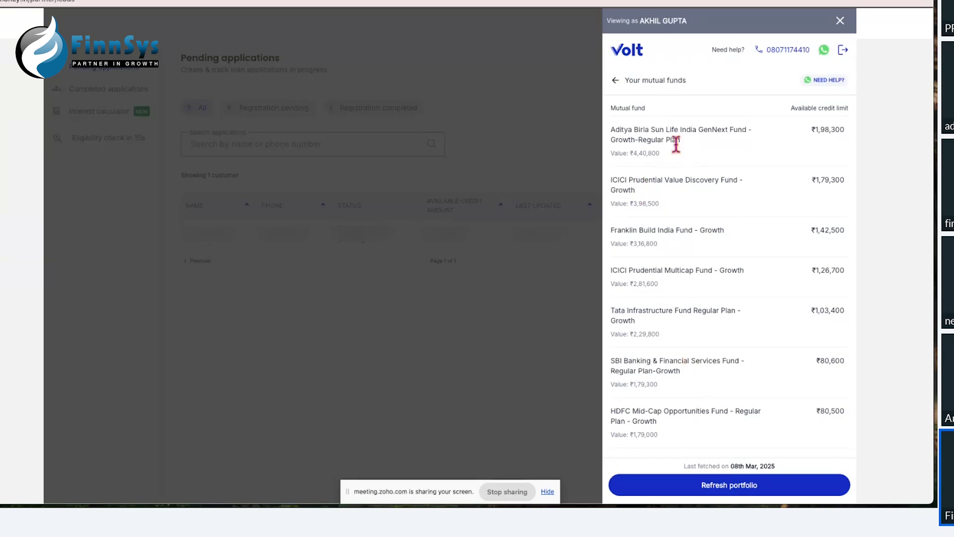
pyautogui.scroll(-6, 675, 155)
pyautogui.scroll(-3, 675, 154)
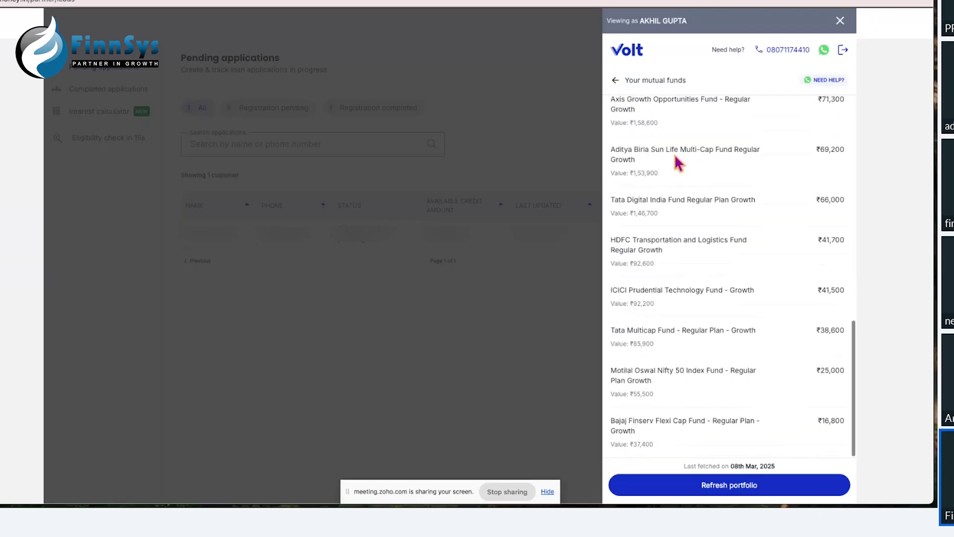
pyautogui.scroll(12, 675, 154)
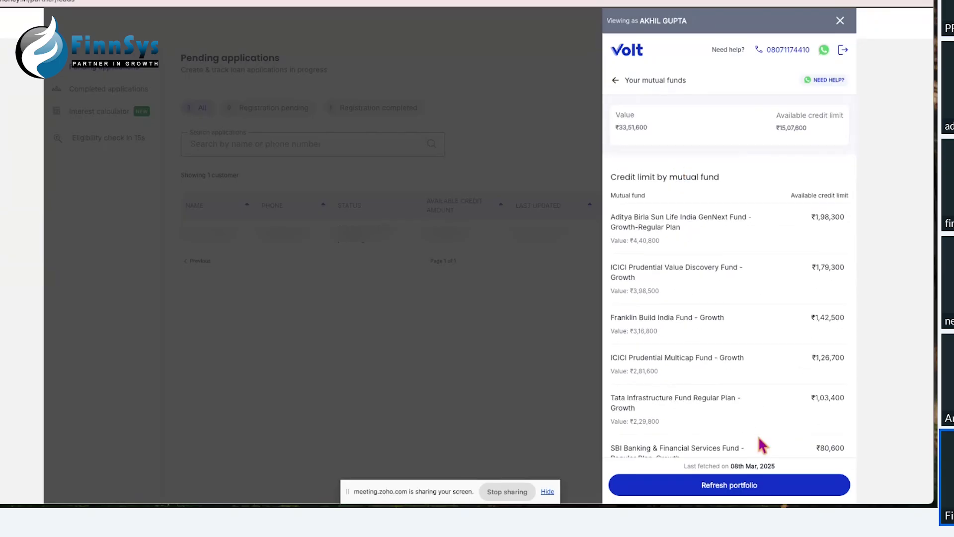
# Step: Request a portfolio refresh from MFCentral, dismiss the OTP sheet, and exit the client view
pyautogui.click(730, 490)
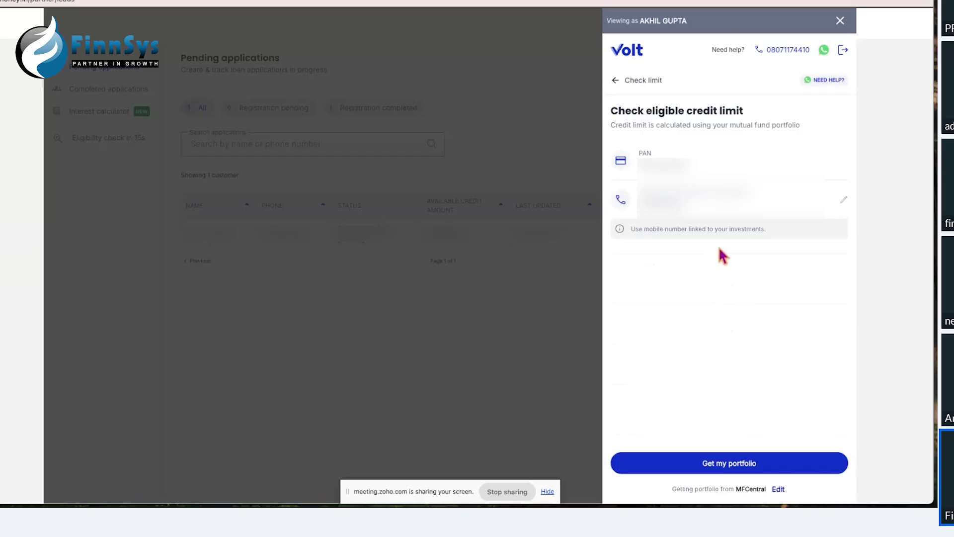
pyautogui.click(726, 469)
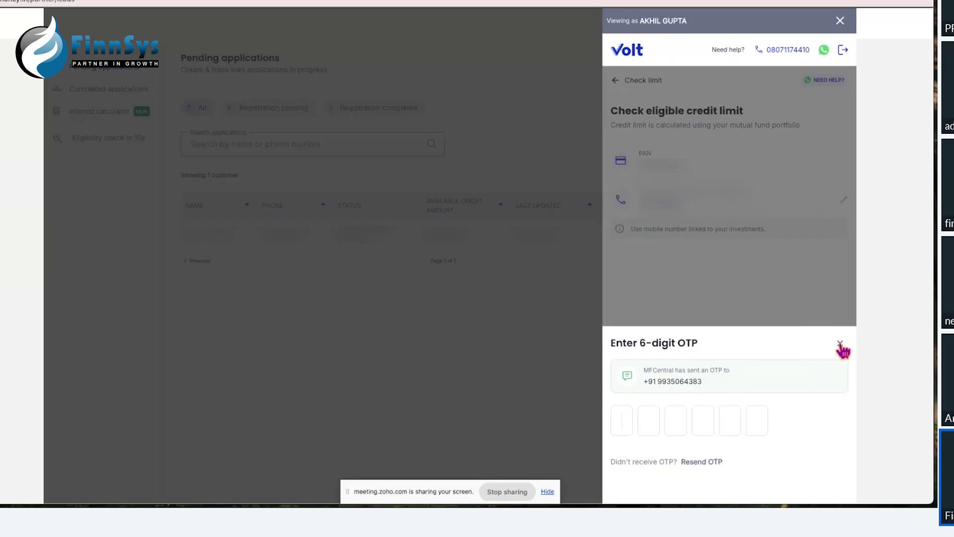
pyautogui.click(840, 344)
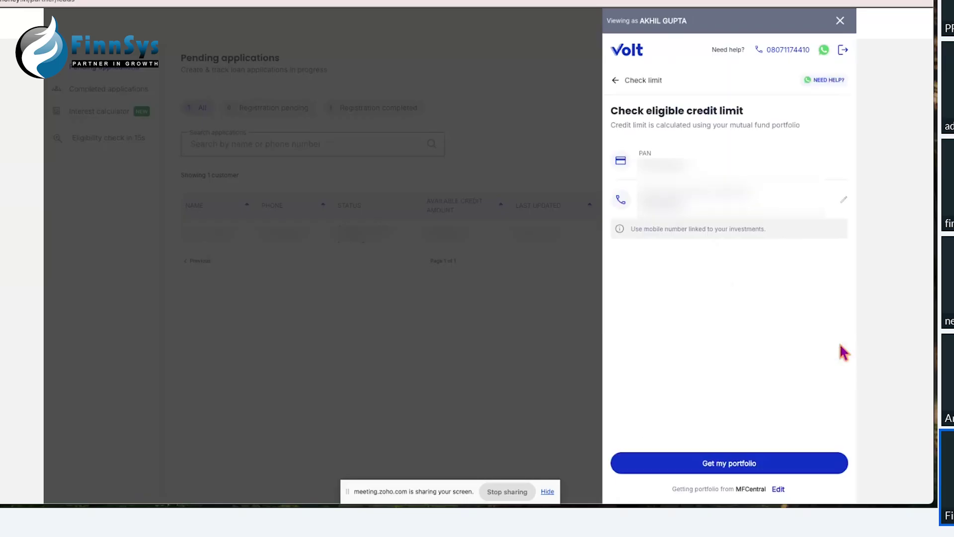
pyautogui.click(840, 21)
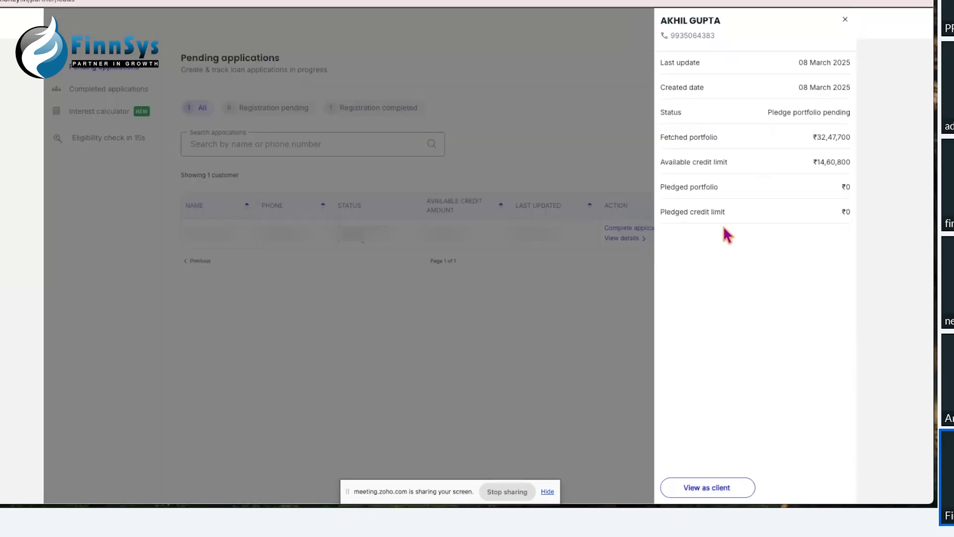
# Step: Close the Volt details panel and return to the FinnSys Premium Add-ons and Manage menus
pyautogui.click(846, 21)
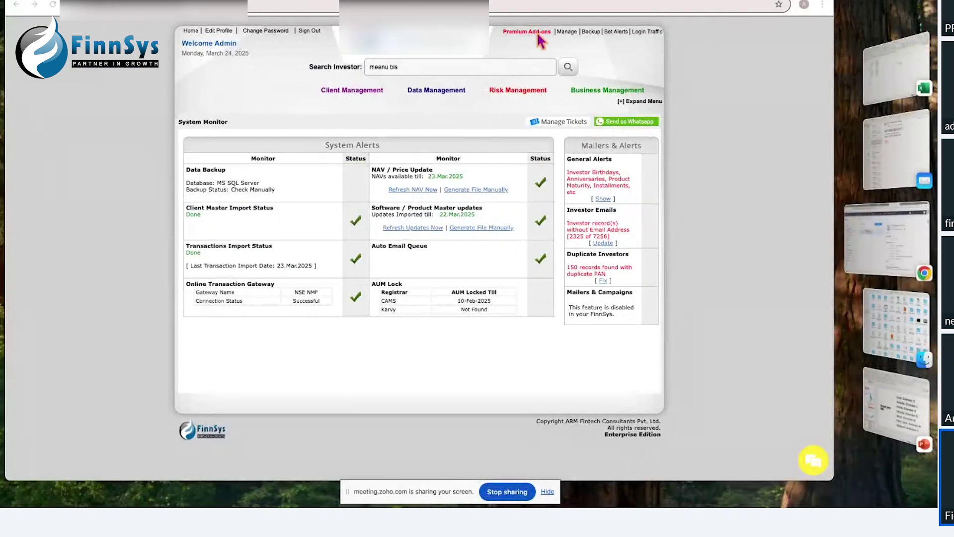
pyautogui.moveTo(540, 37)
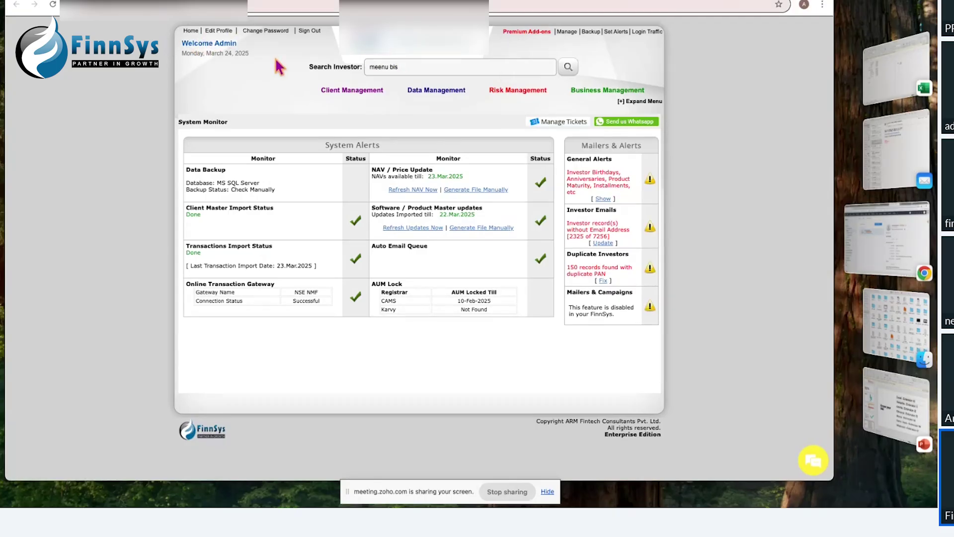
pyautogui.moveTo(571, 36)
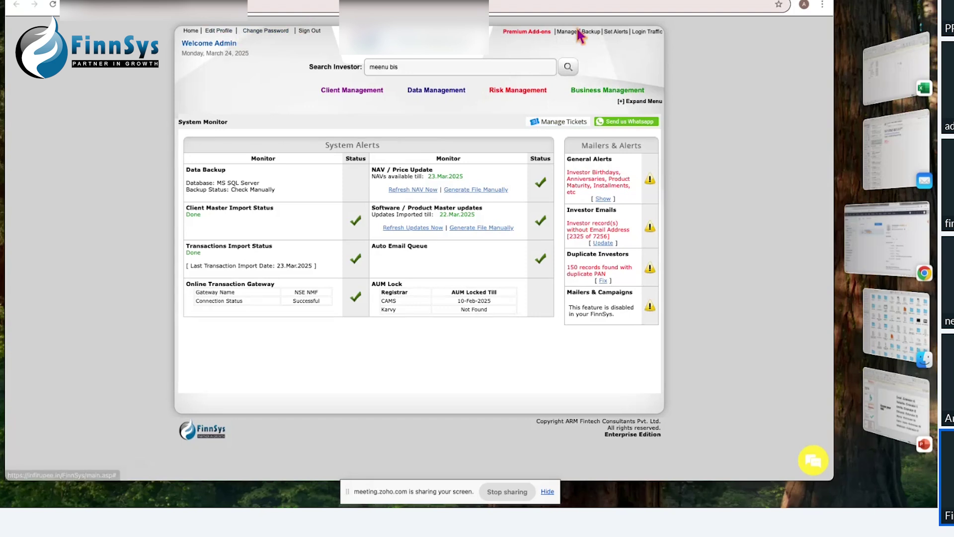
# Step: Log back in to FinnSys as a Distributor with the saved login name and password
pyautogui.click(647, 35)
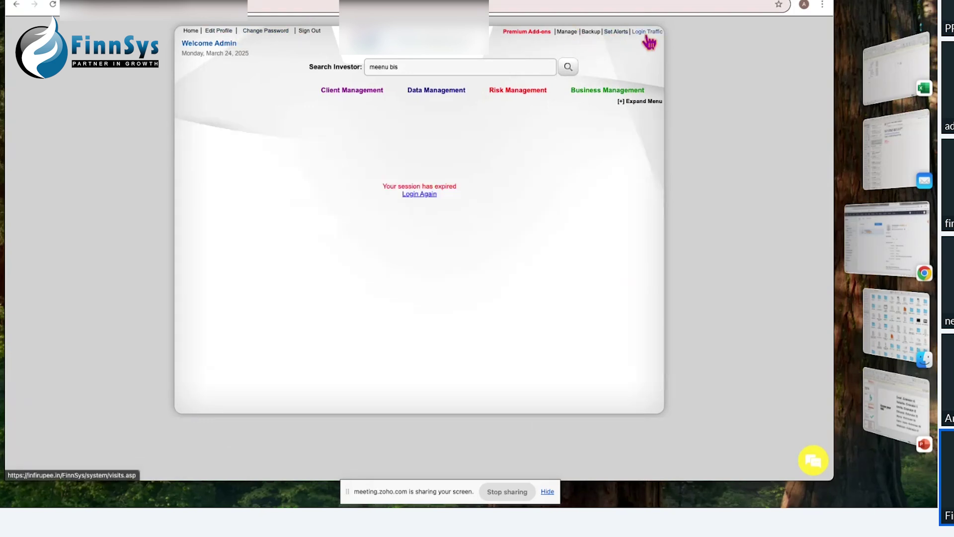
pyautogui.click(410, 195)
pyautogui.click(357, 111)
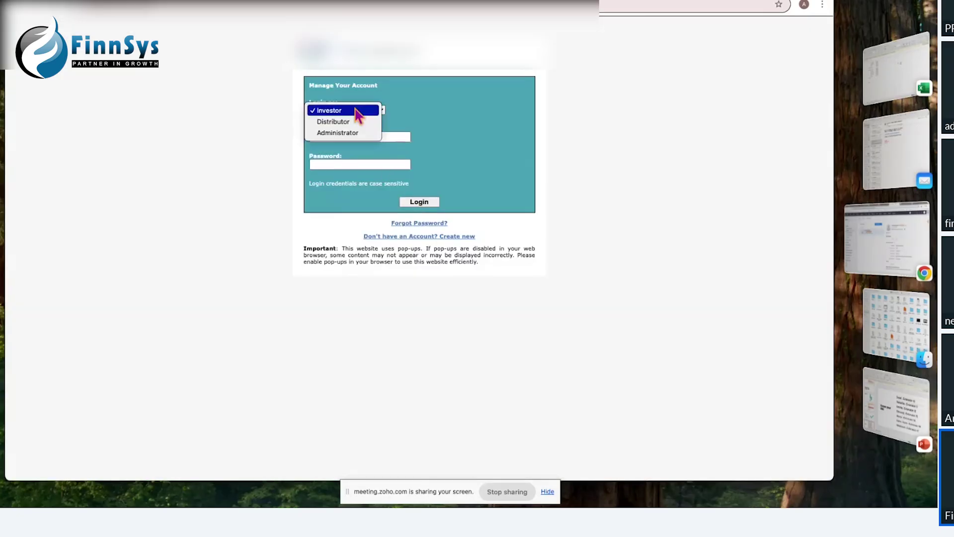
pyautogui.click(352, 122)
pyautogui.click(348, 137)
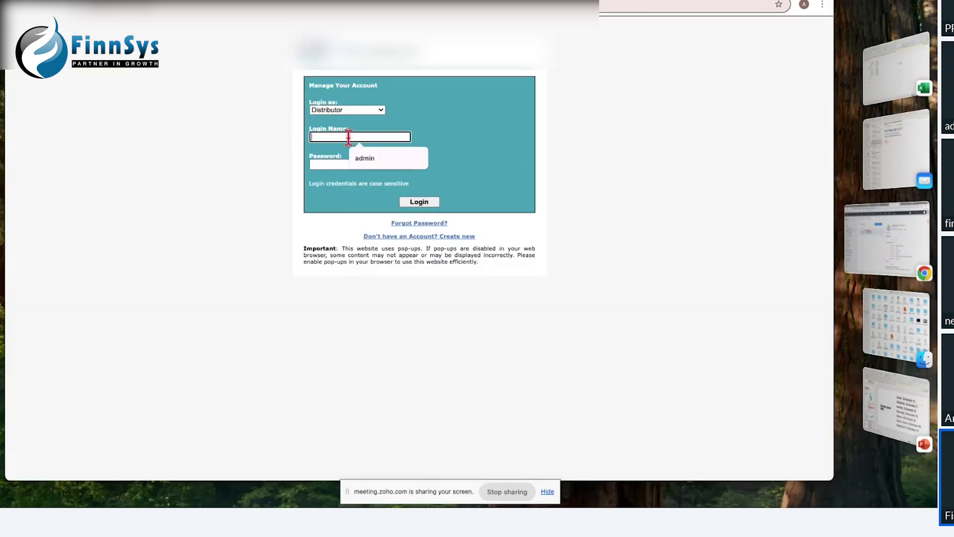
pyautogui.click(372, 160)
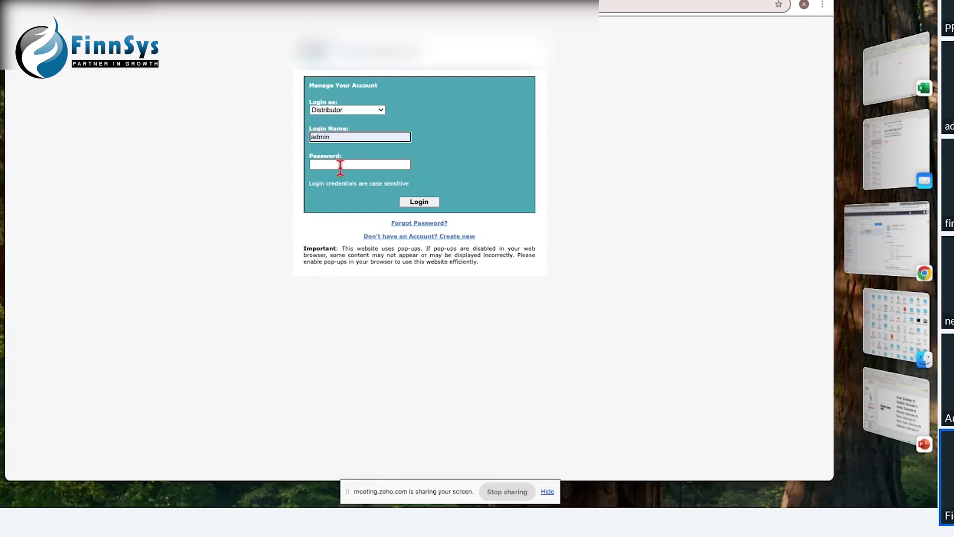
pyautogui.click(340, 165)
pyautogui.write('•')
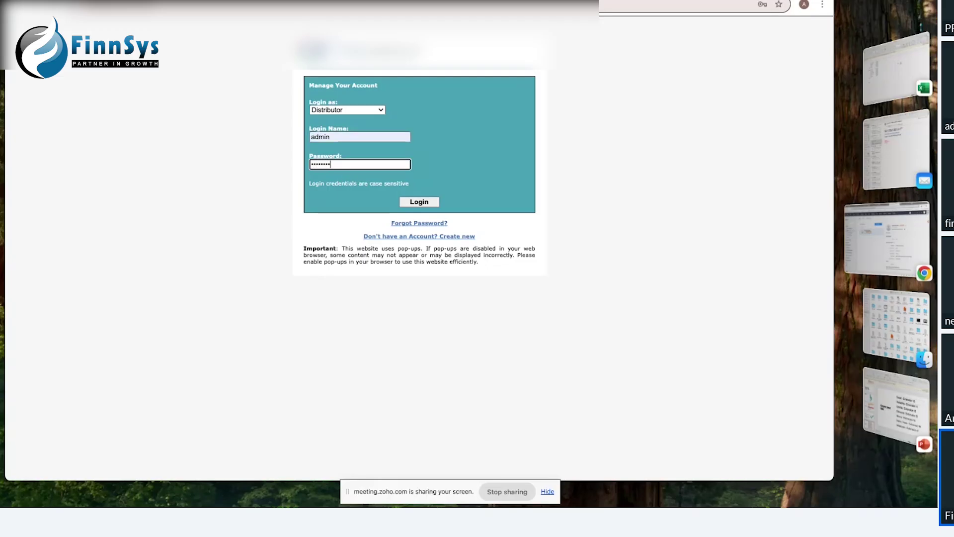
pyautogui.click(424, 205)
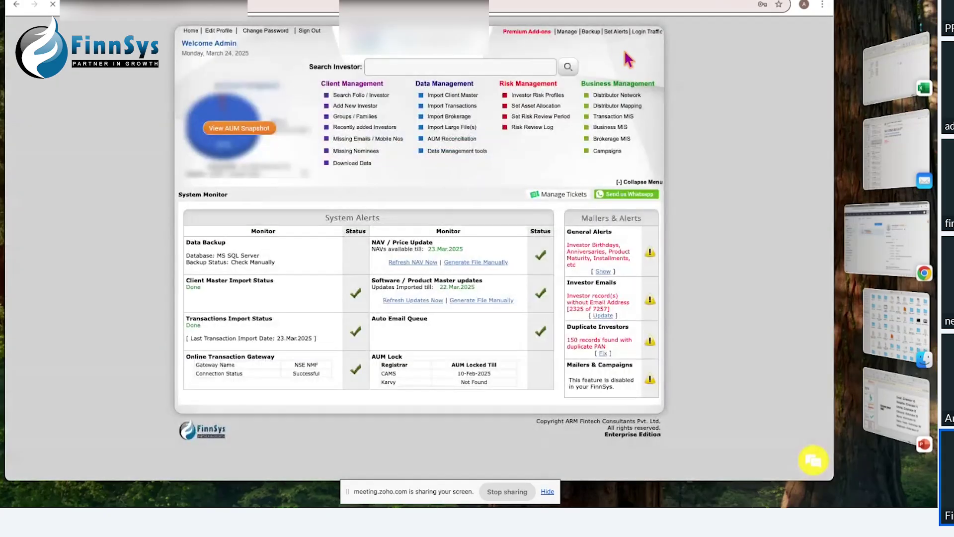
pyautogui.moveTo(526, 32)
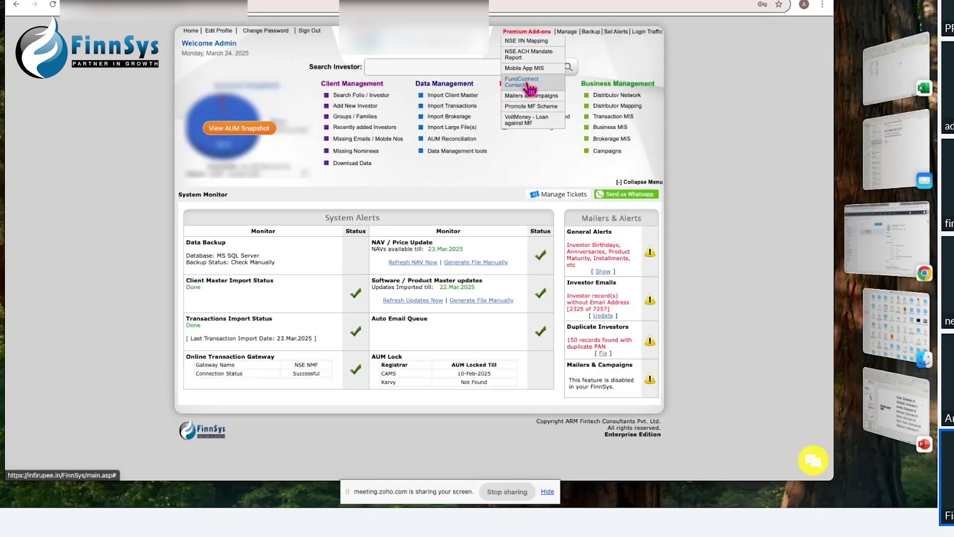
pyautogui.click(648, 33)
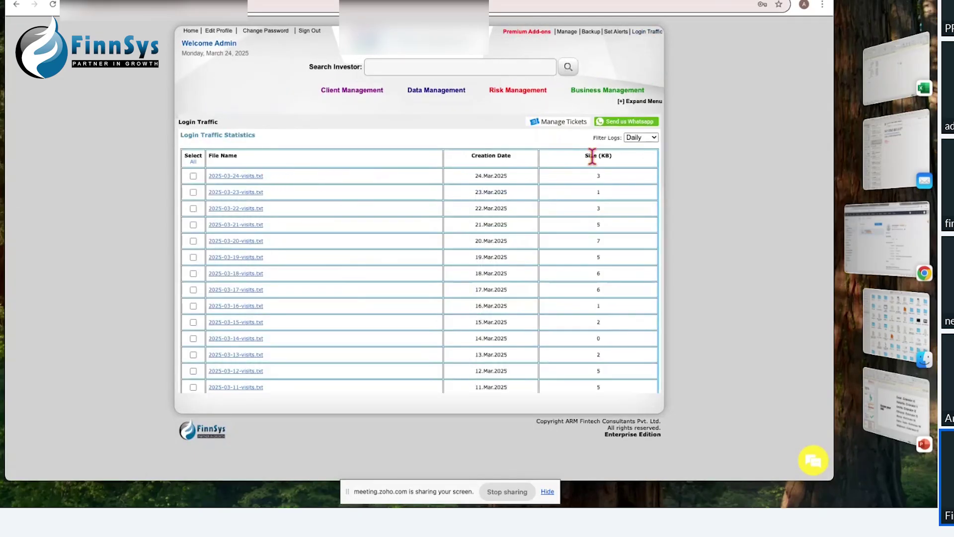
pyautogui.click(641, 139)
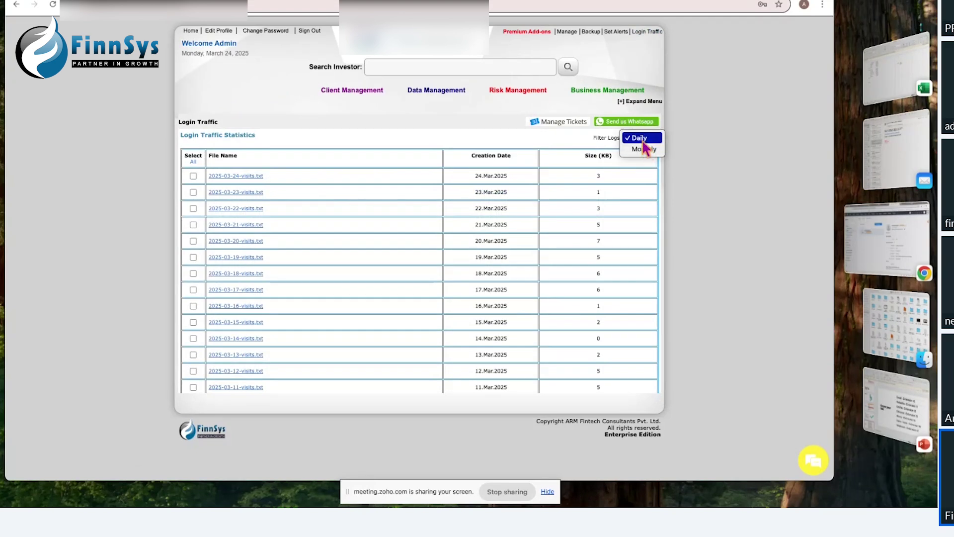
pyautogui.click(640, 138)
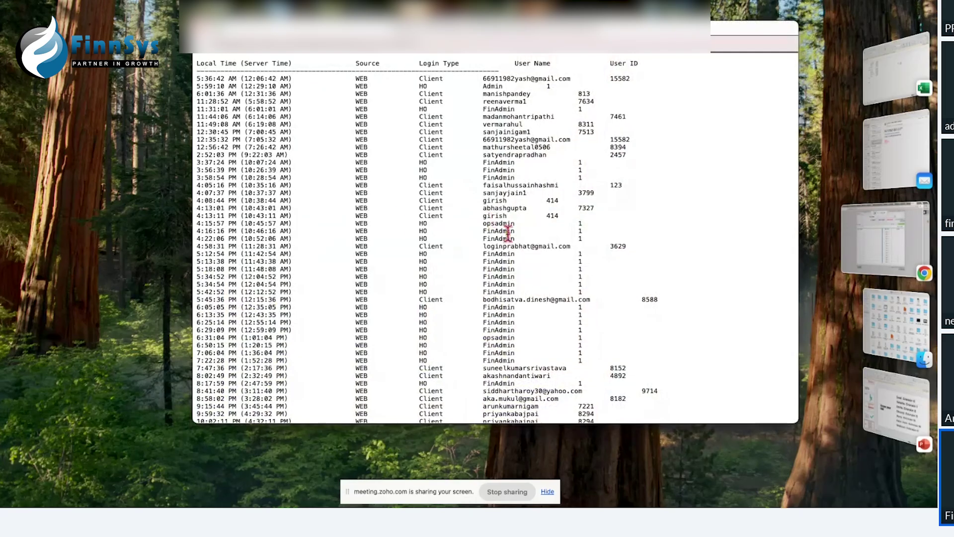
pyautogui.scroll(-2, 515, 246)
pyautogui.scroll(-2, 514, 249)
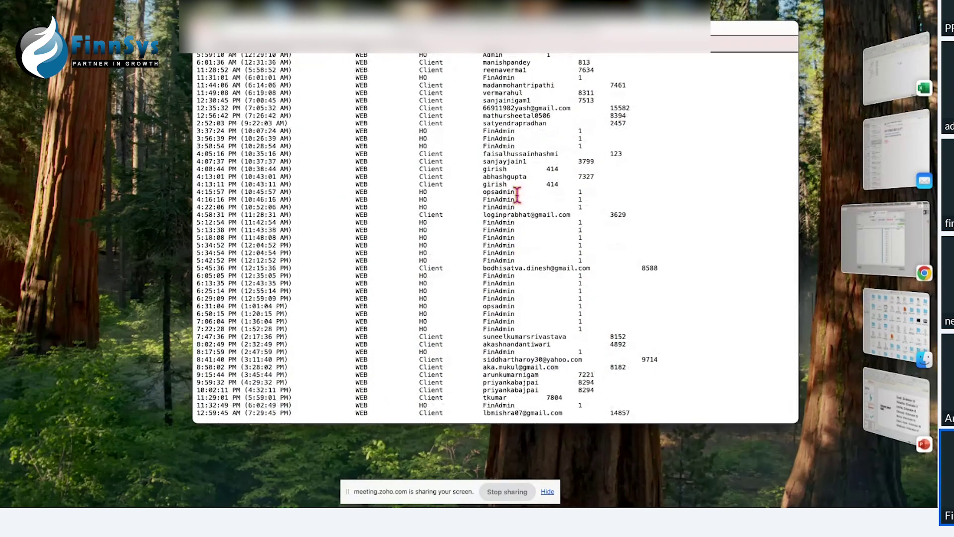
pyautogui.moveTo(516, 192); pyautogui.dragTo(480, 191)
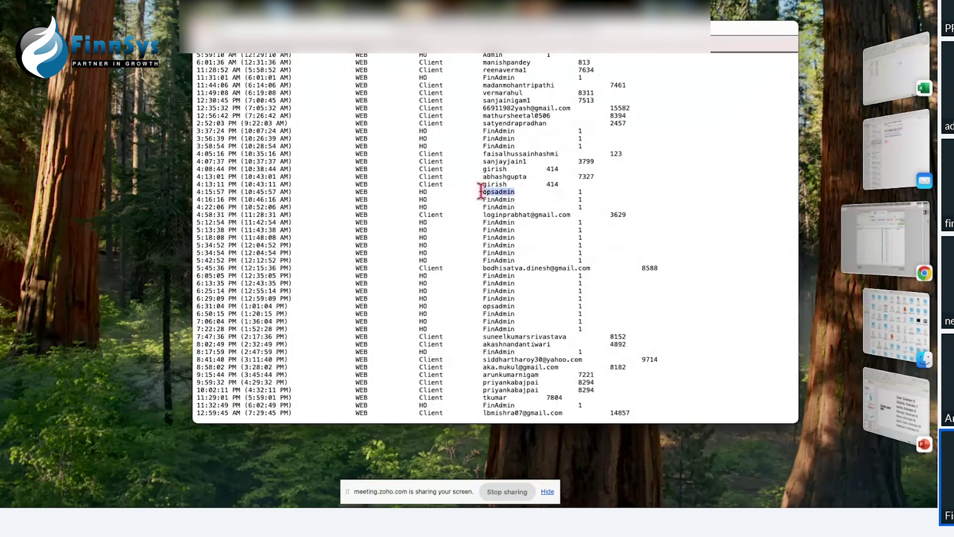
pyautogui.doubleClick(482, 199)
pyautogui.scroll(3, 500, 171)
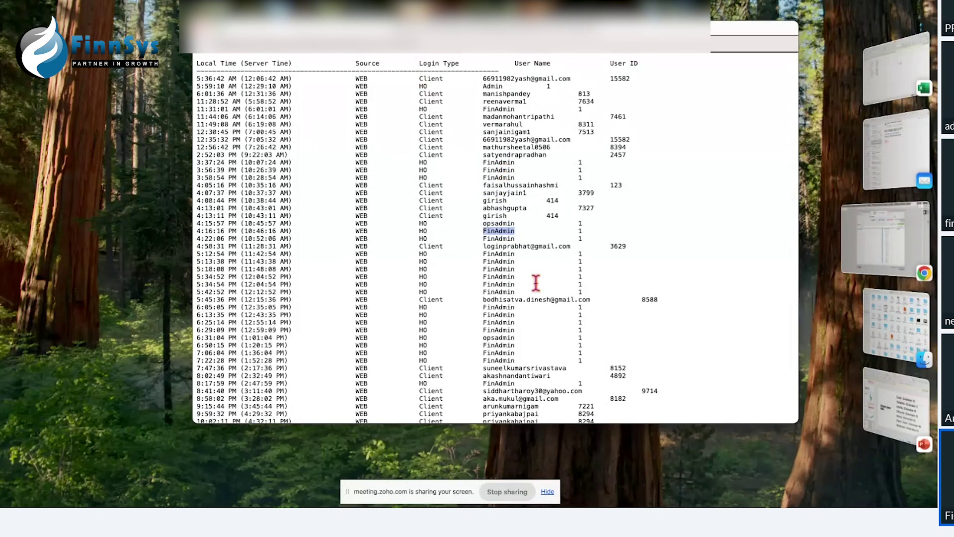
pyautogui.scroll(-3, 536, 282)
pyautogui.moveTo(582, 360); pyautogui.dragTo(484, 363)
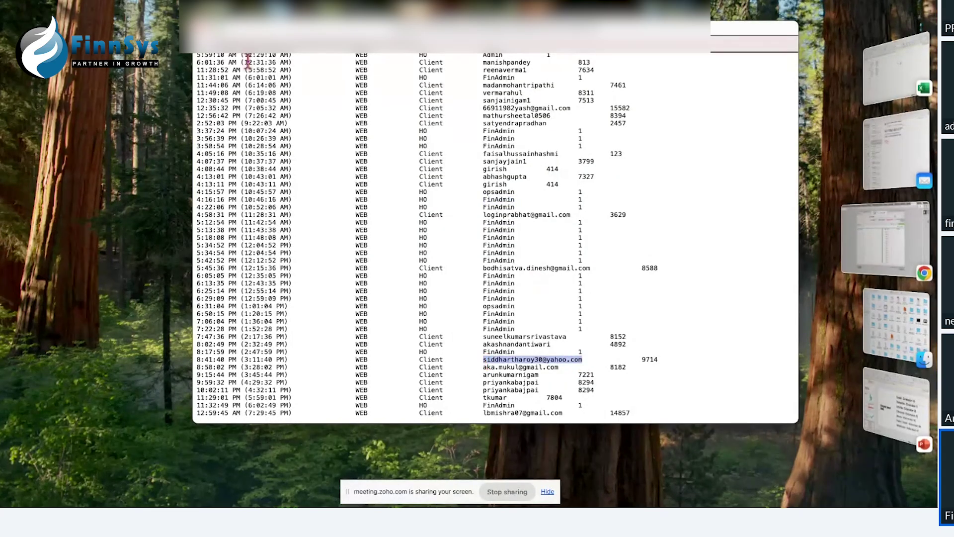
pyautogui.press('super+Tab')
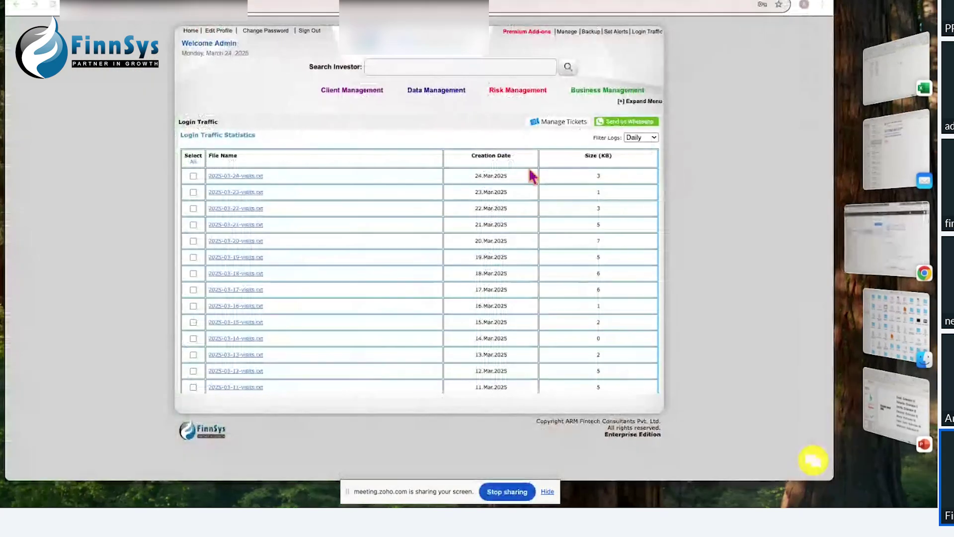
# Step: Filter the login logs to Monthly and open 2025-02-monthlyvisits.txt
pyautogui.click(635, 138)
pyautogui.click(645, 149)
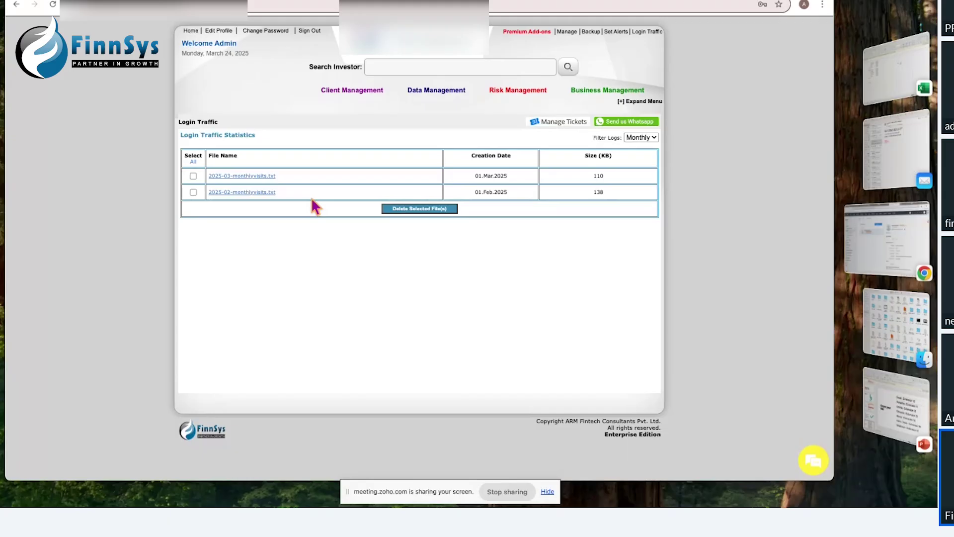
pyautogui.click(256, 195)
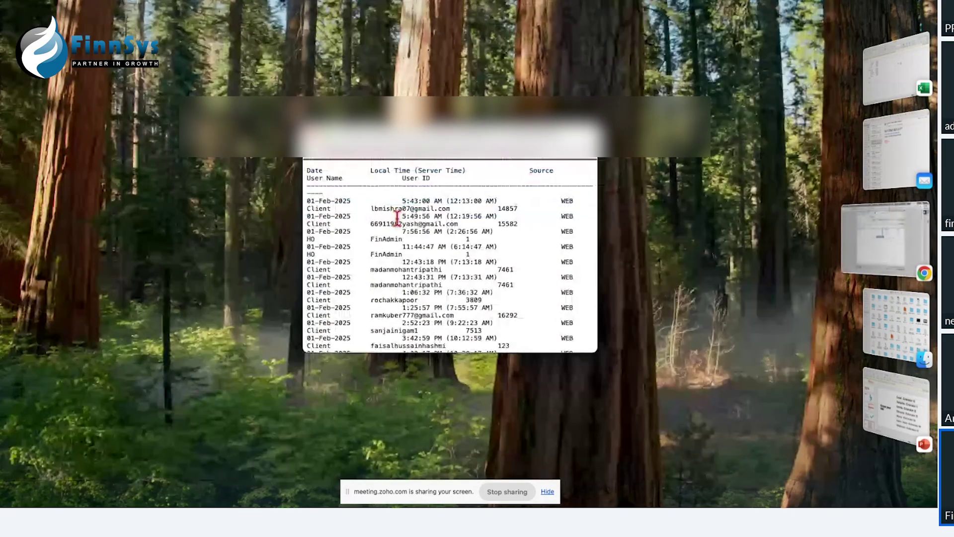
# Step: Enlarge the February log window and scroll through it, highlighting a client's user name
pyautogui.moveTo(363, 145); pyautogui.dragTo(268, 30)
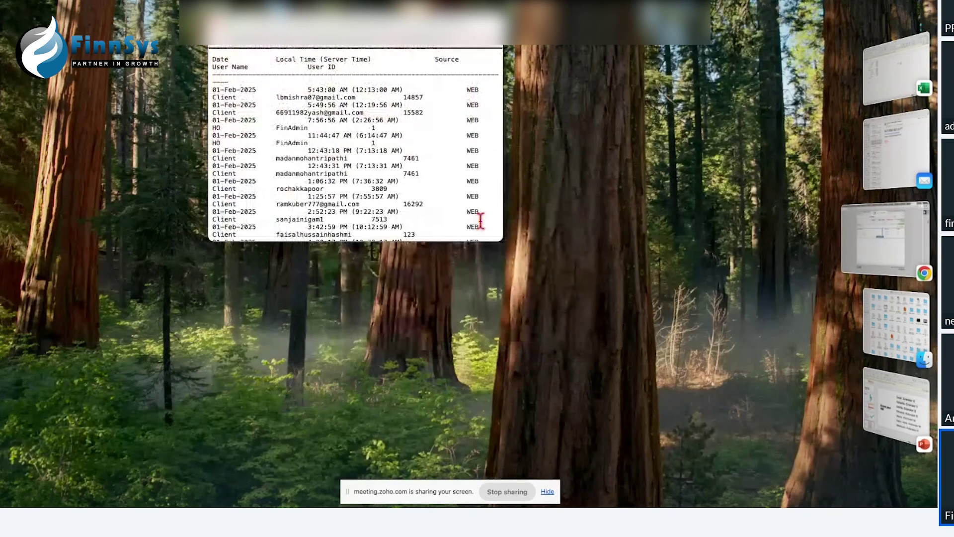
pyautogui.moveTo(499, 241); pyautogui.dragTo(895, 505)
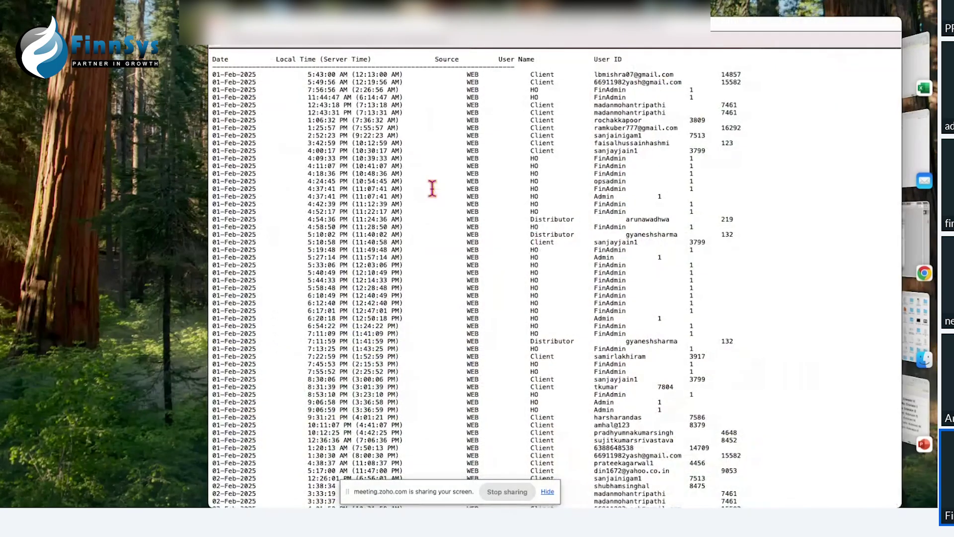
pyautogui.scroll(-15, 432, 188)
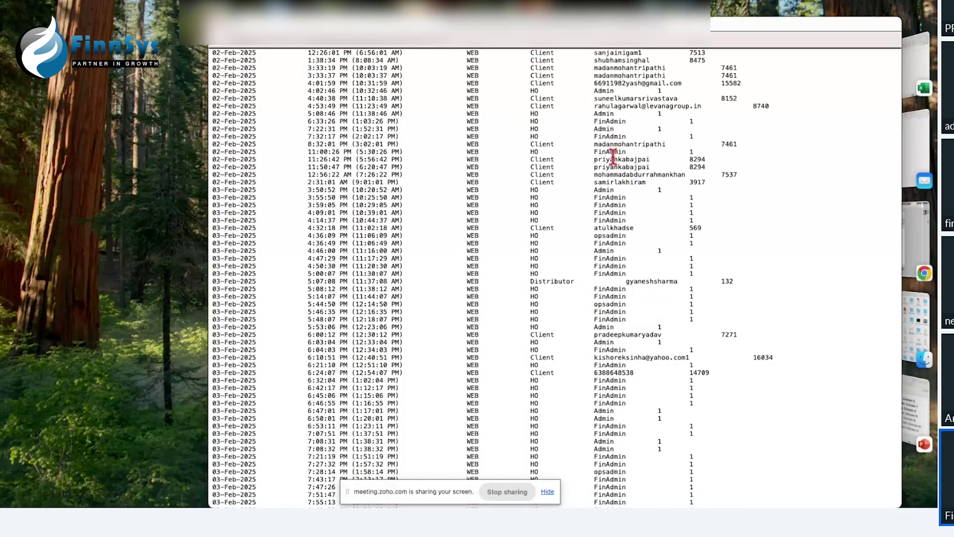
pyautogui.scroll(-9, 636, 338)
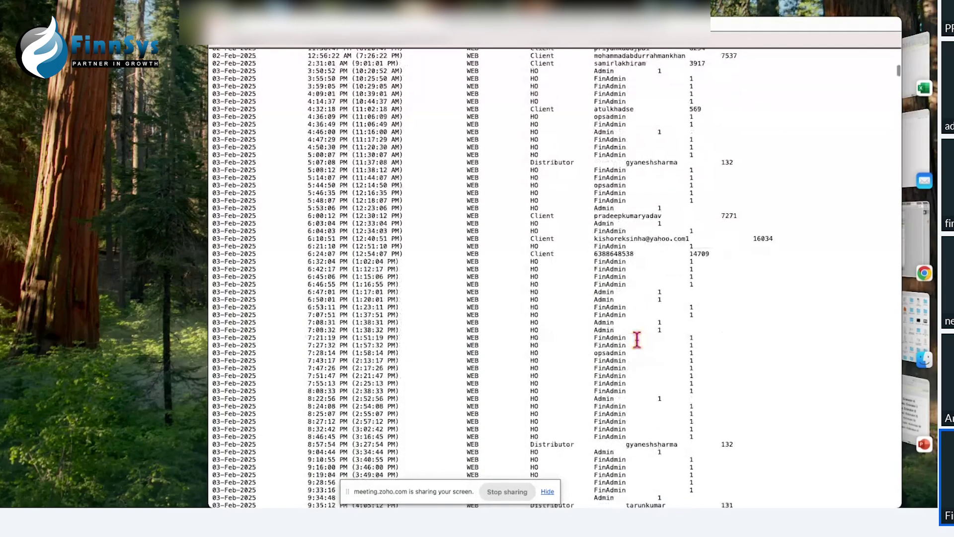
pyautogui.scroll(-13, 637, 339)
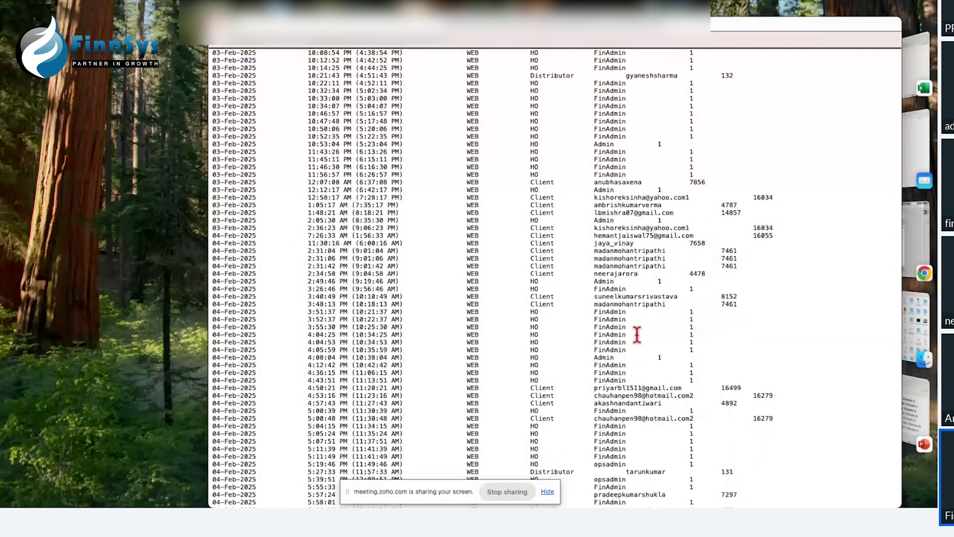
pyautogui.moveTo(595, 251); pyautogui.dragTo(667, 250)
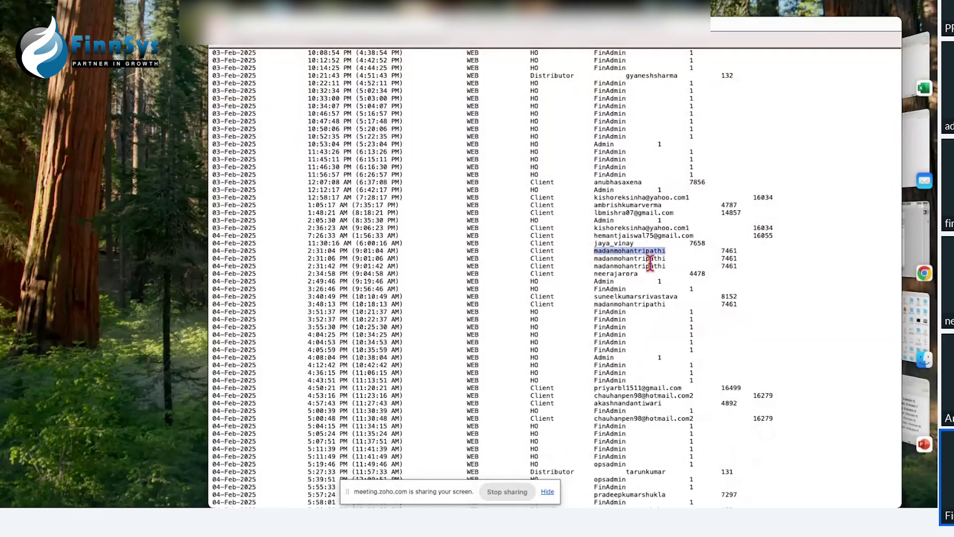
pyautogui.scroll(-10, 651, 264)
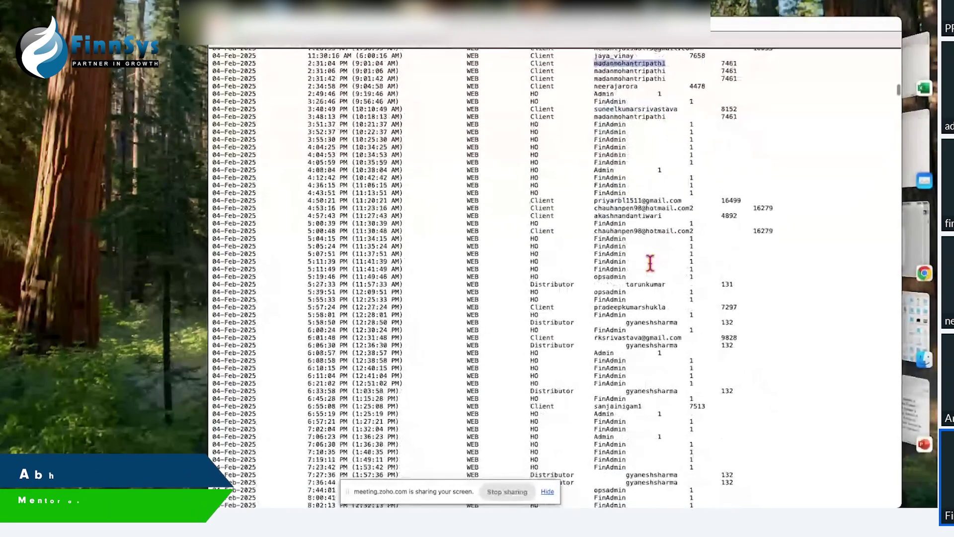
pyautogui.scroll(-20, 651, 264)
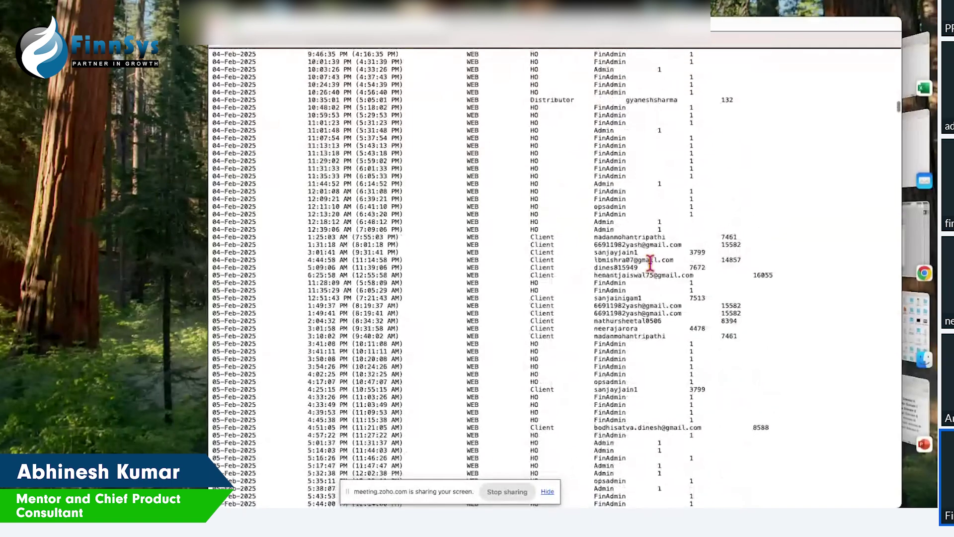
pyautogui.scroll(-3, 651, 264)
pyautogui.scroll(-8, 650, 262)
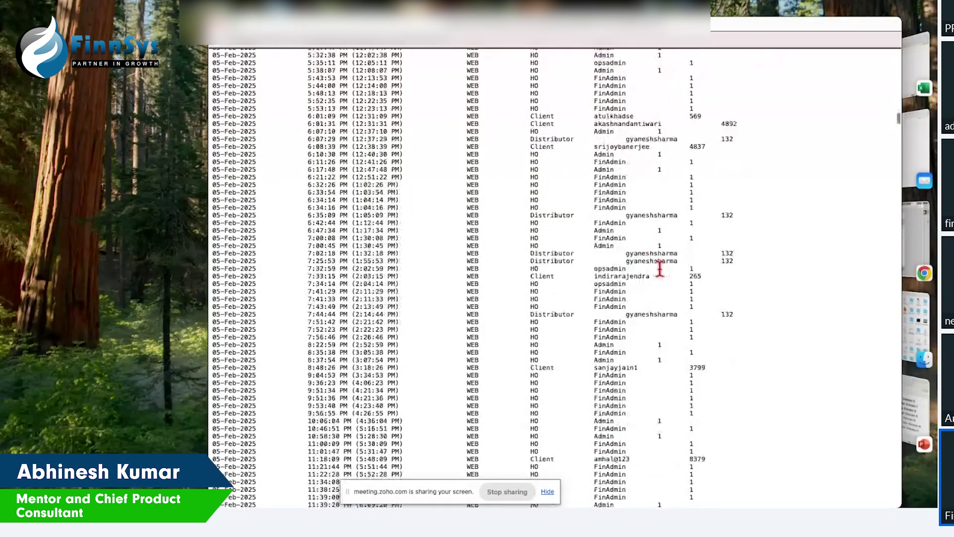
pyautogui.scroll(-9, 659, 268)
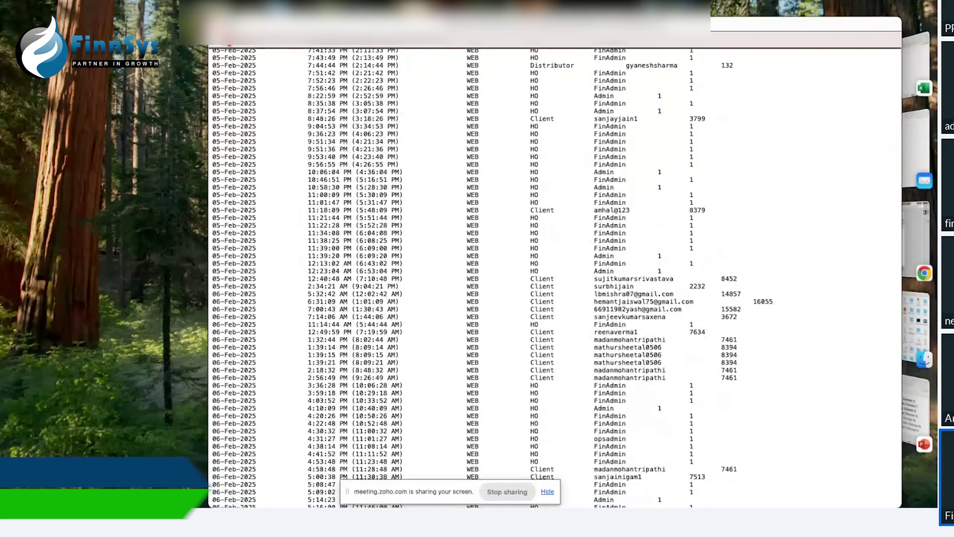
# Step: Close the log, return to FinnSys Home, and bring the PowerPoint presentation forward
pyautogui.click(216, 27)
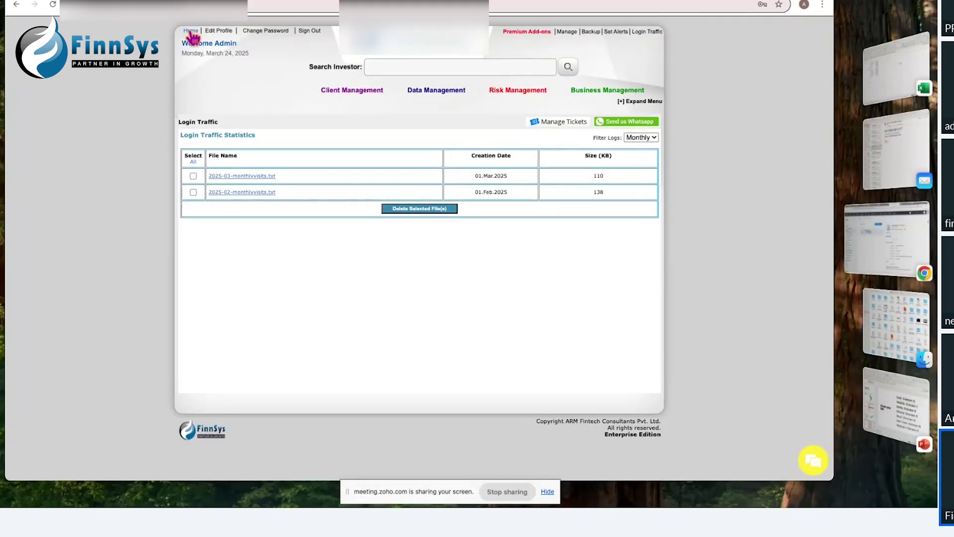
pyautogui.click(191, 33)
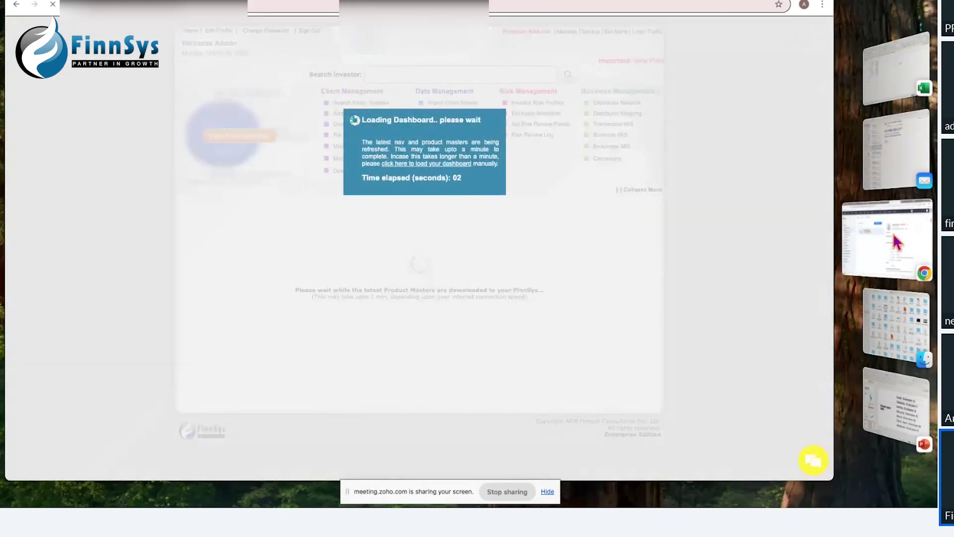
pyautogui.click(895, 406)
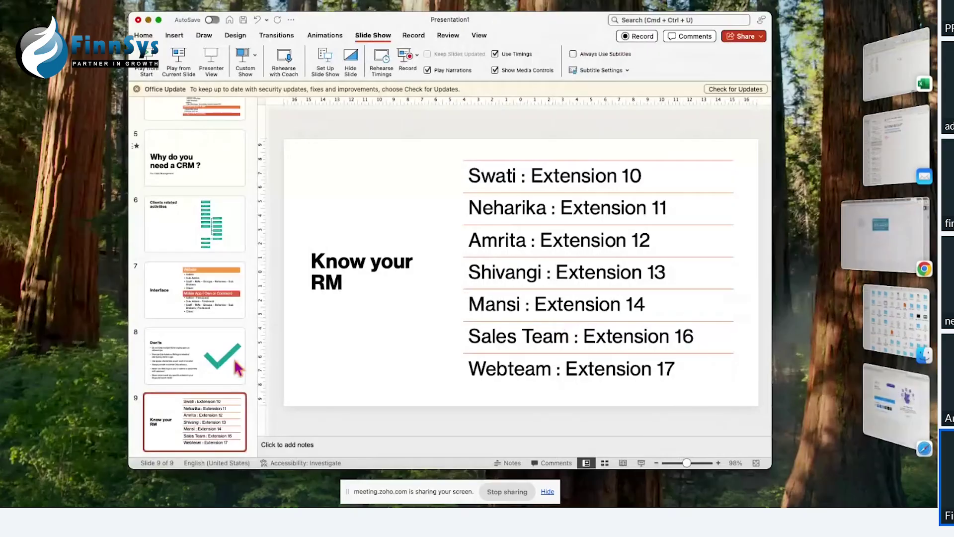
# Step: Show slide 6, Clients related activities, zoomed in, then switch back to the FinnSys browser
pyautogui.click(170, 244)
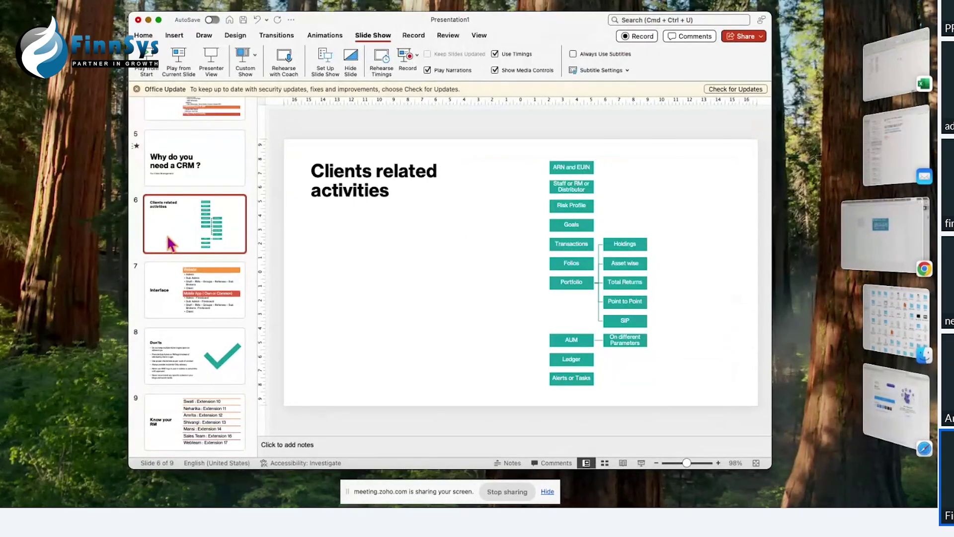
pyautogui.scroll(2, 417, 244)
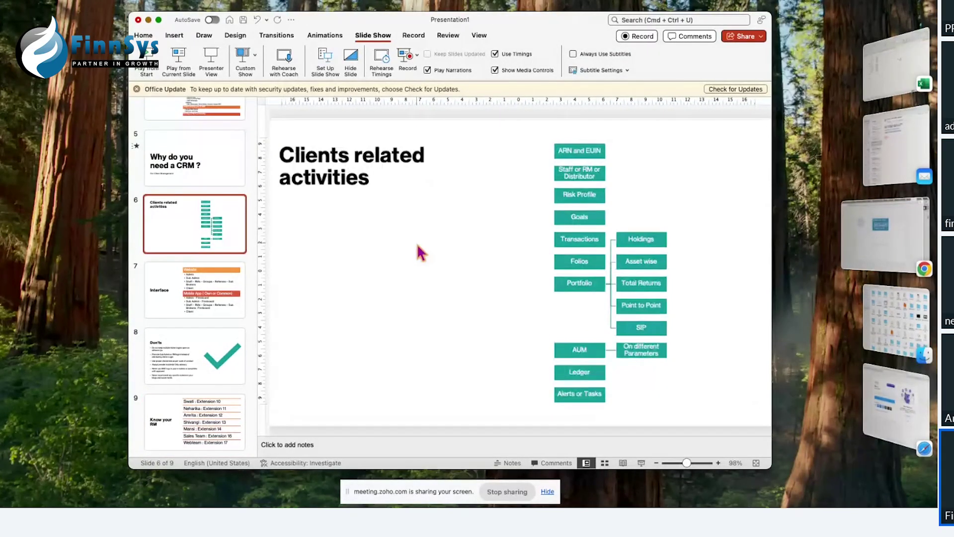
pyautogui.scroll(3, 418, 246)
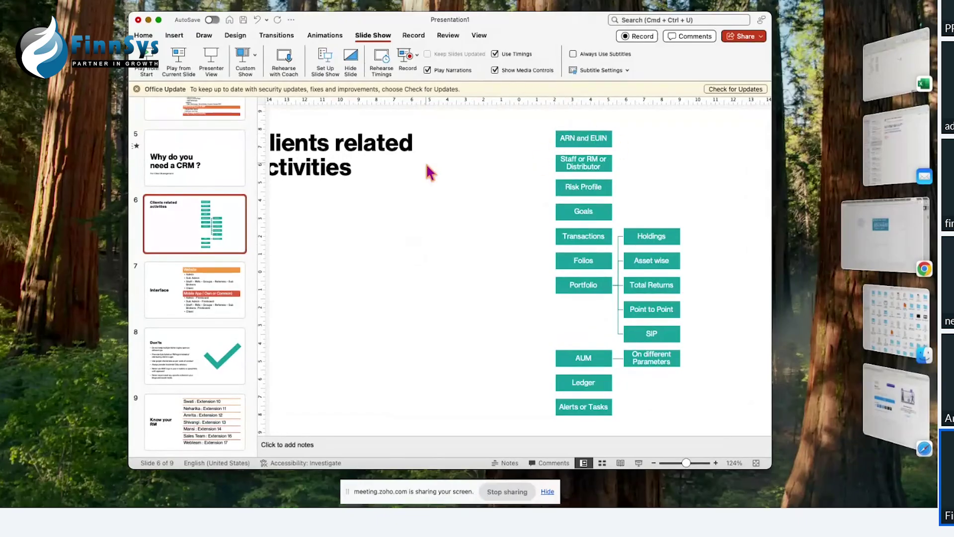
pyautogui.click(888, 244)
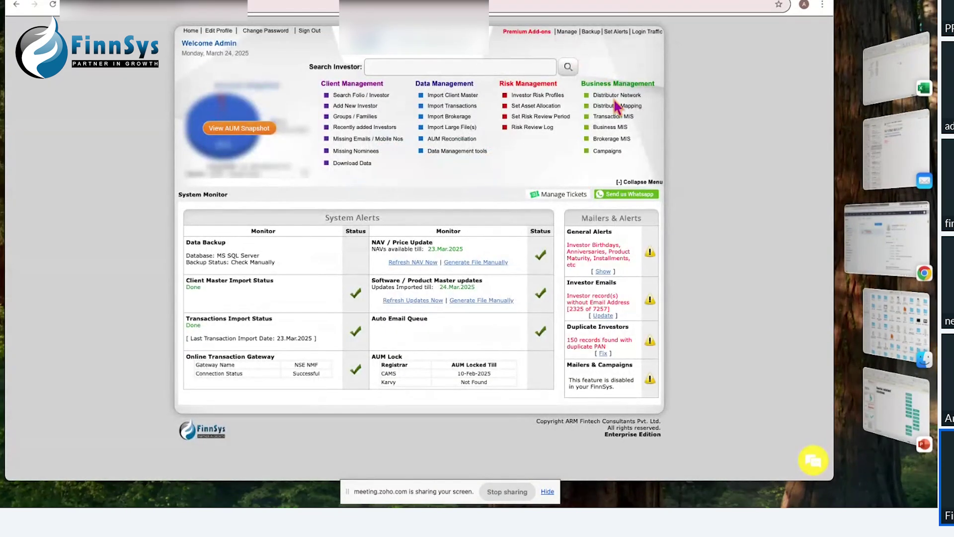
# Step: View the Distributor Network tiers and head office popups, close them, and switch back to PowerPoint
pyautogui.click(620, 96)
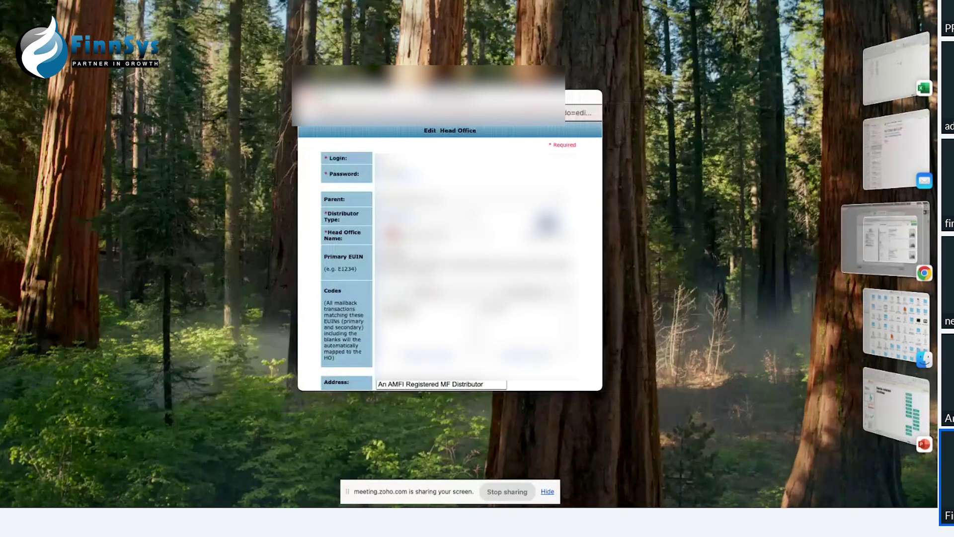
pyautogui.scroll(-2, 450, 258)
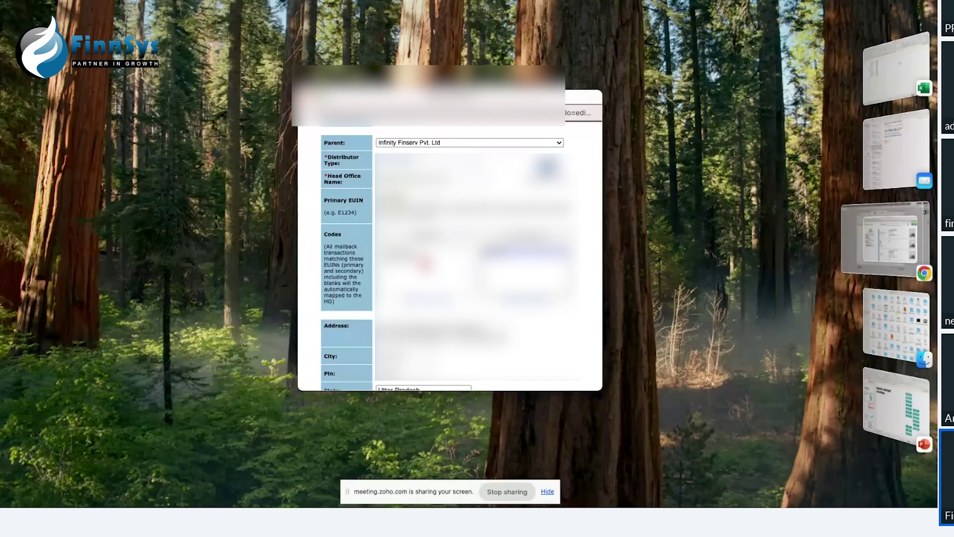
pyautogui.click(307, 98)
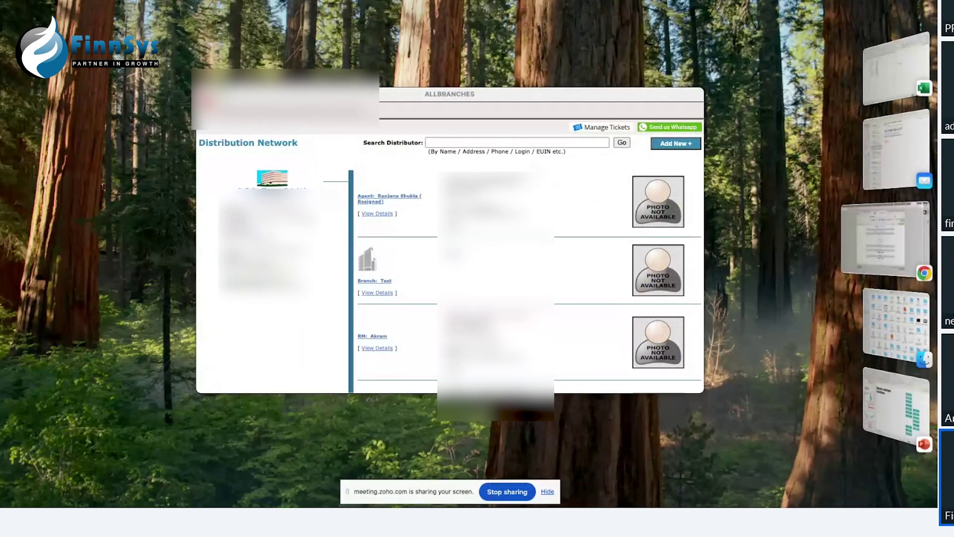
pyautogui.click(207, 99)
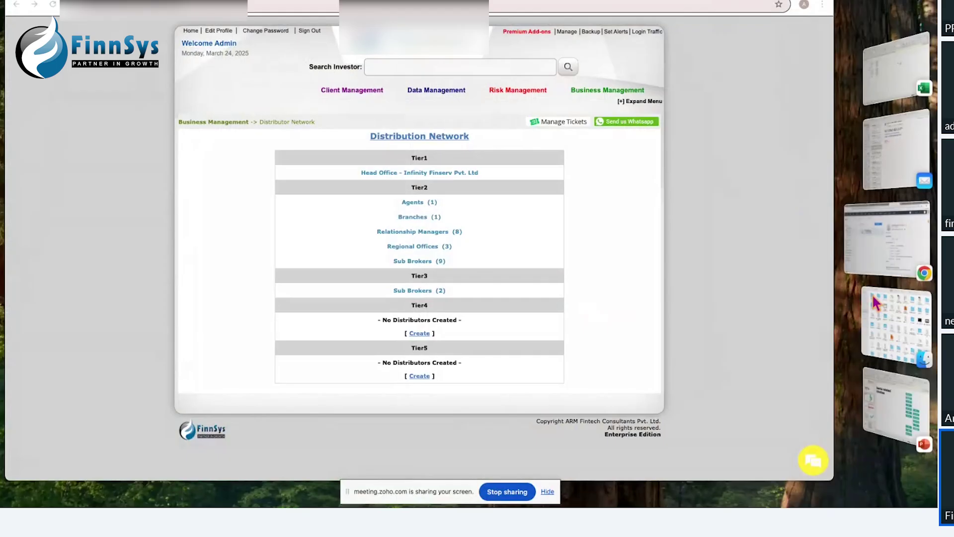
pyautogui.click(880, 426)
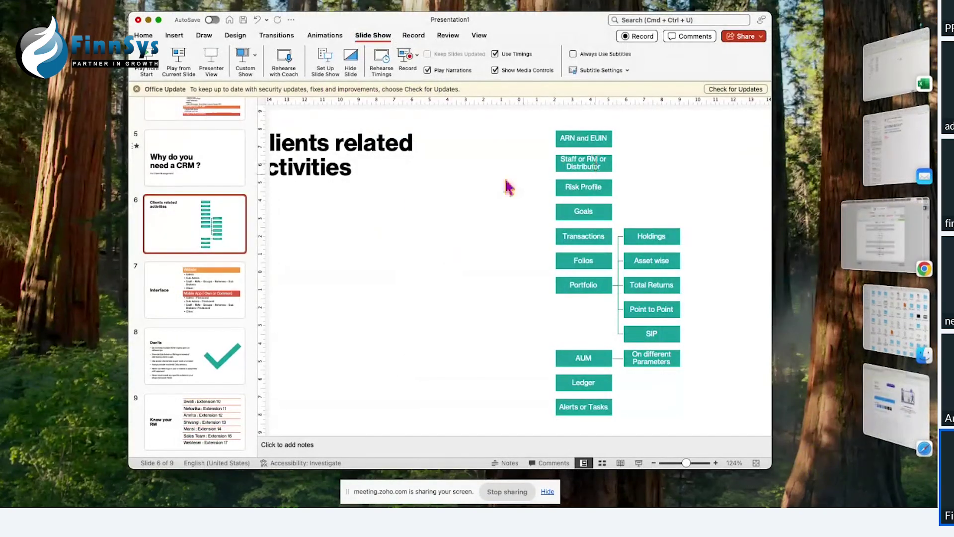
# Step: Bring the FinnSys portal forward and open the Distributor Mapping tool from the full menu
pyautogui.click(869, 267)
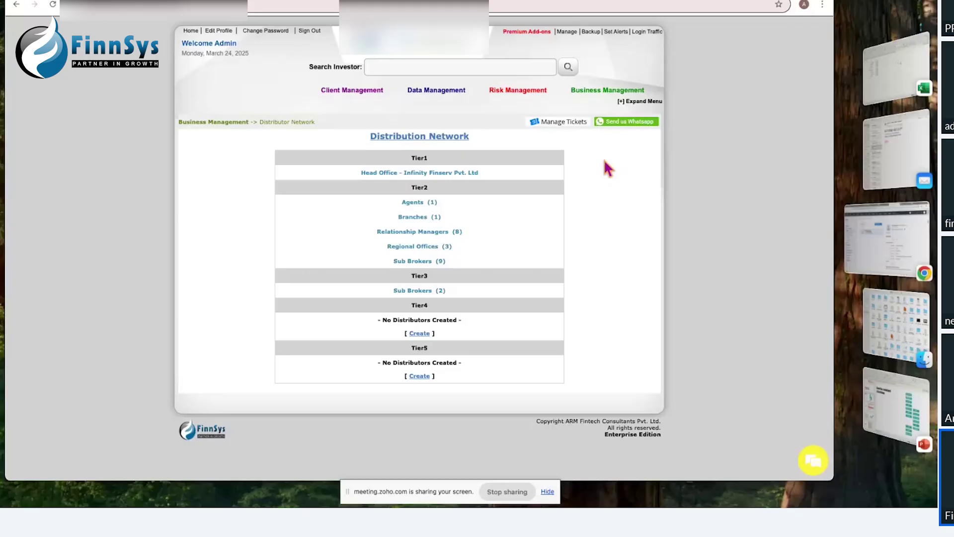
pyautogui.click(626, 101)
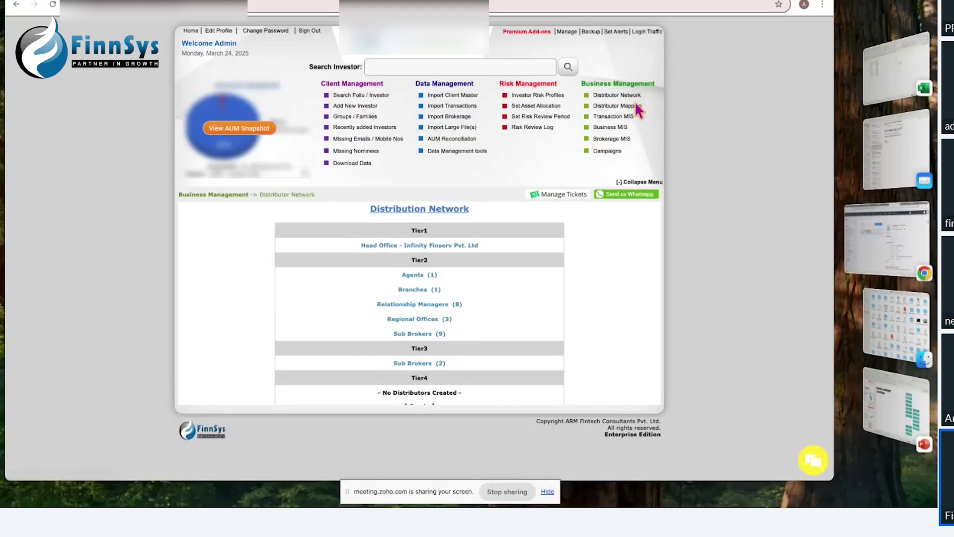
pyautogui.click(628, 107)
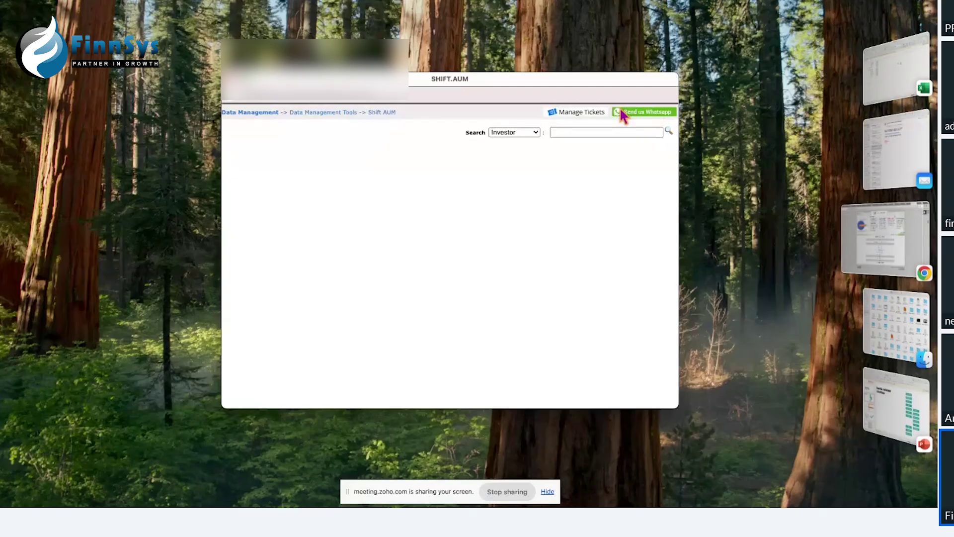
# Step: Search investors by Group/Family for the chosen investor family
pyautogui.click(534, 134)
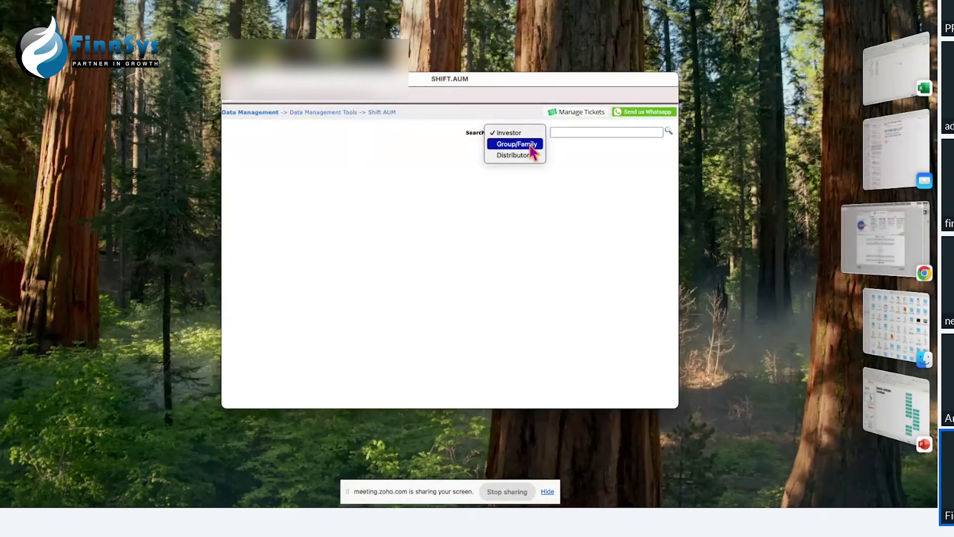
pyautogui.click(517, 144)
pyautogui.click(575, 128)
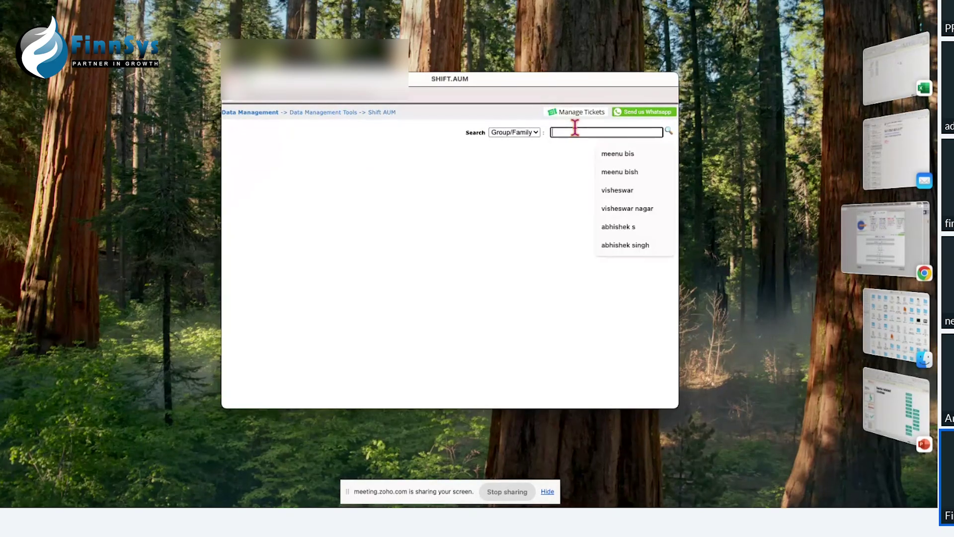
pyautogui.write('abhinesh')
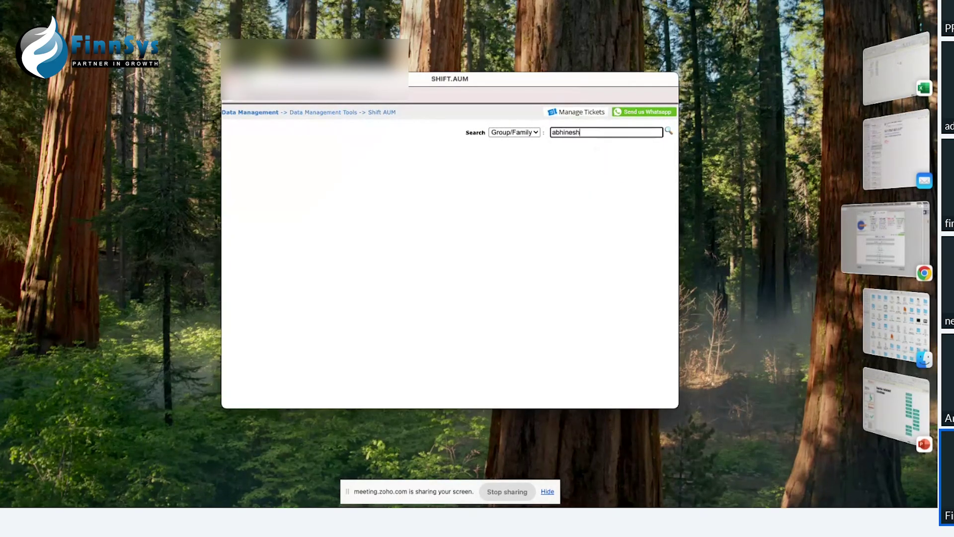
pyautogui.click(669, 131)
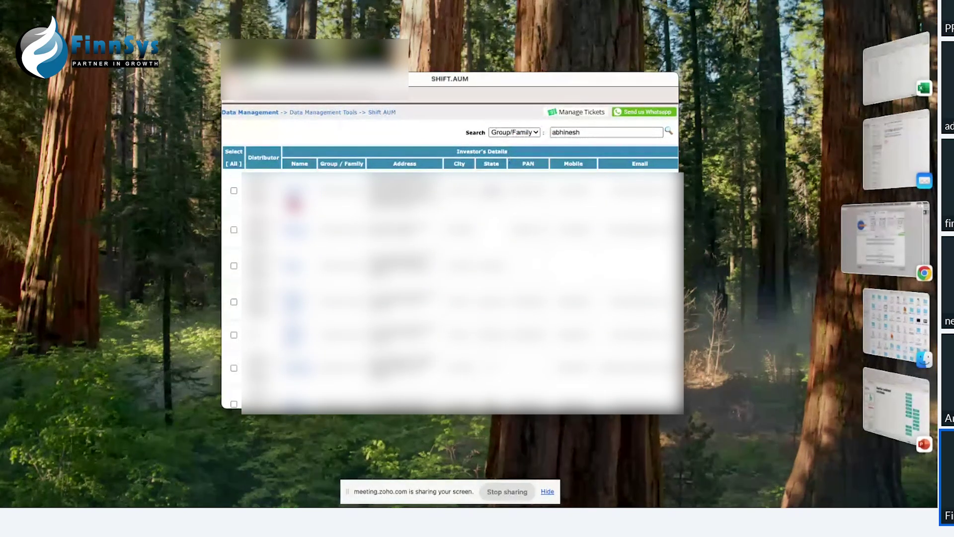
# Step: Select all listed family investors and open the Remap Investor(s) page
pyautogui.click(233, 164)
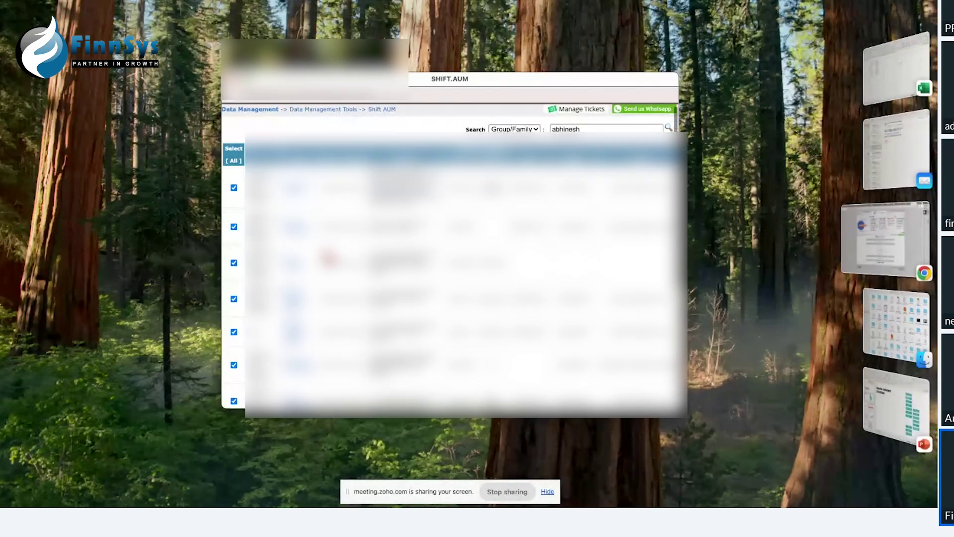
pyautogui.scroll(-3, 455, 258)
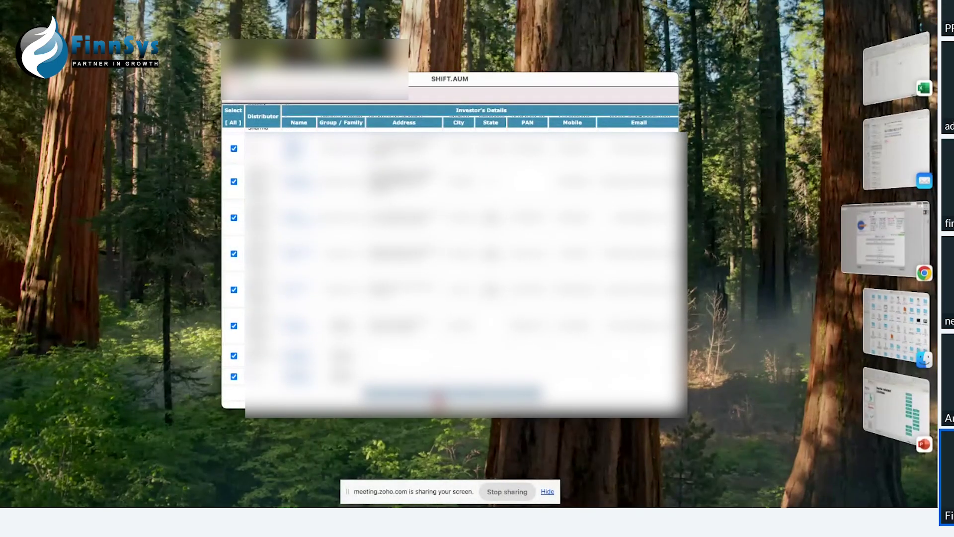
pyautogui.click(438, 397)
pyautogui.click(442, 194)
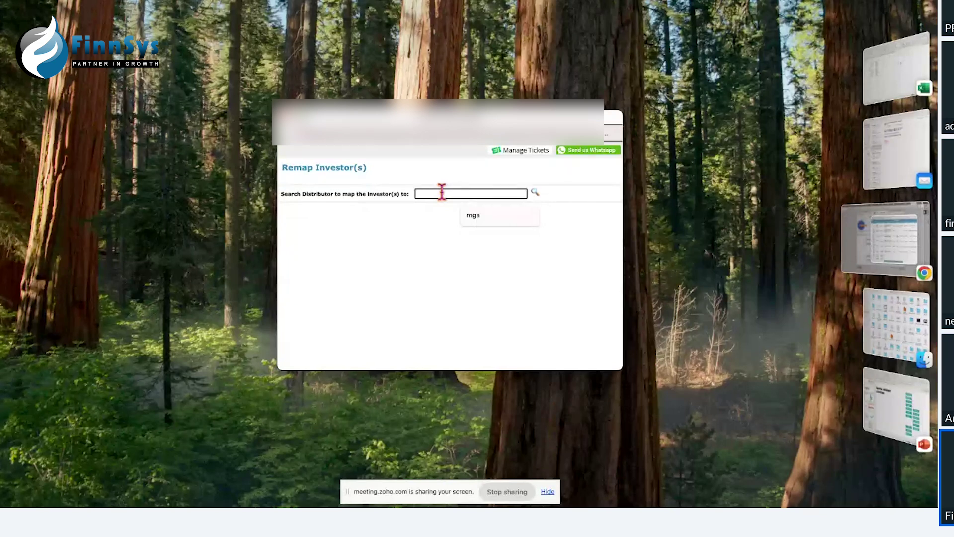
# Step: Search distributors for 'infi' and choose the first matching distributor
pyautogui.write('h')
pyautogui.press('BackSpace')
pyautogui.write('infi')
pyautogui.click(534, 193)
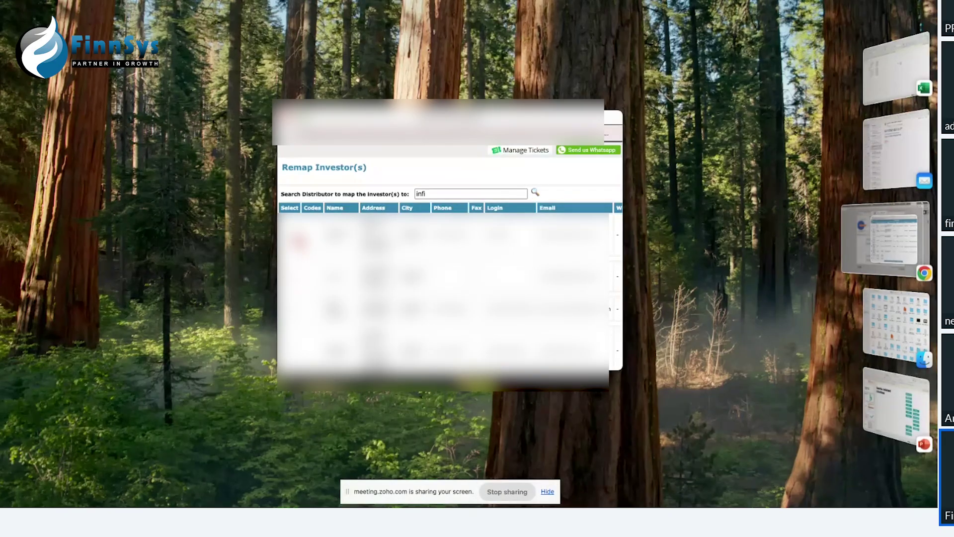
pyautogui.click(298, 242)
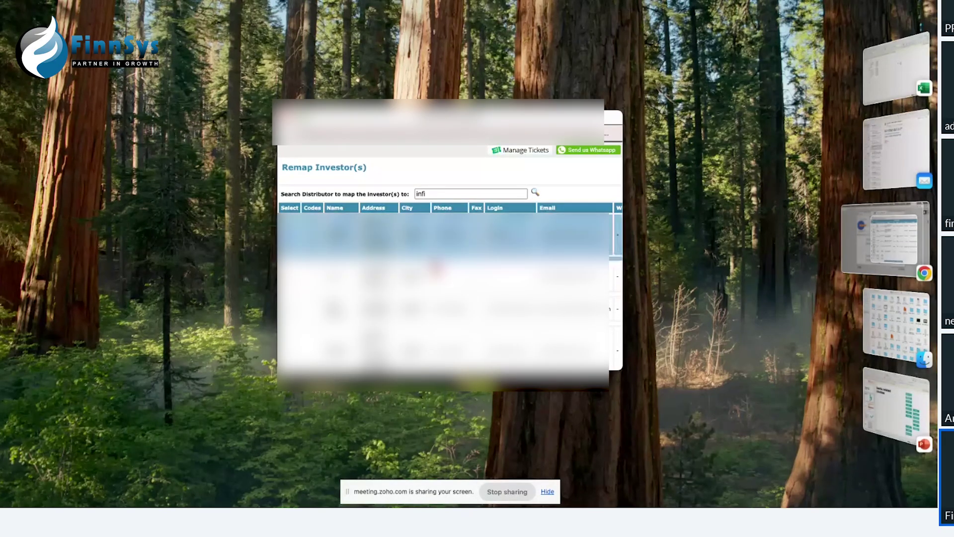
# Step: Move both AUM and credit to that distributor, confirm, and close the investor list
pyautogui.scroll(-5, 442, 249)
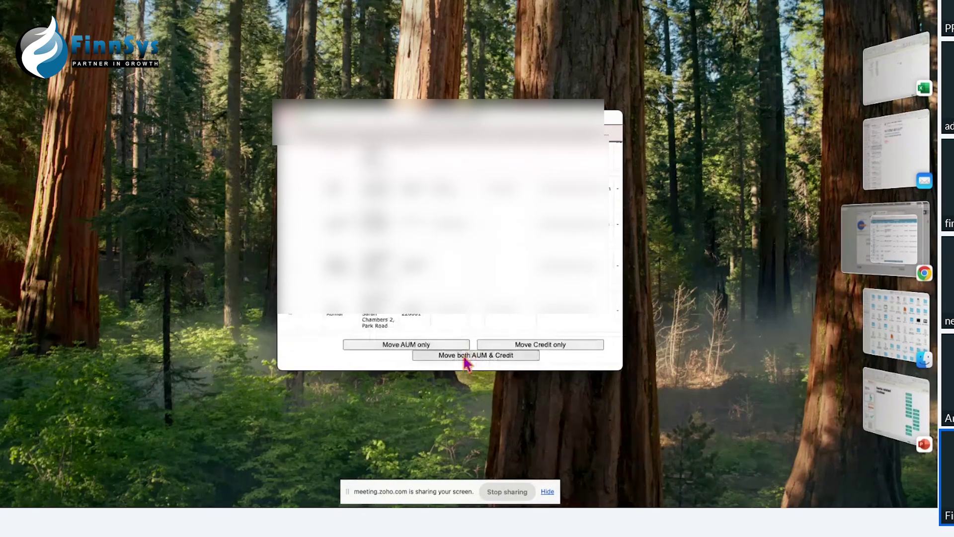
pyautogui.click(474, 356)
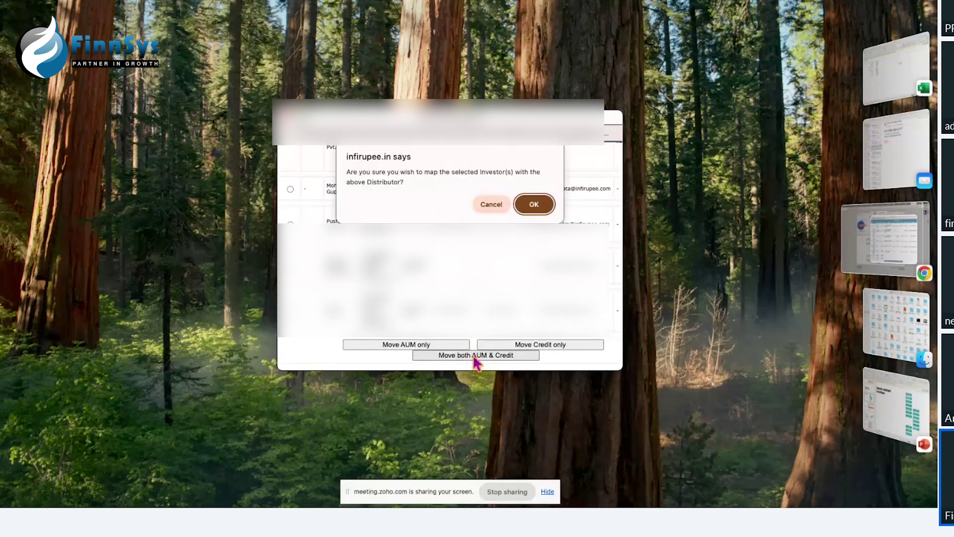
pyautogui.click(533, 207)
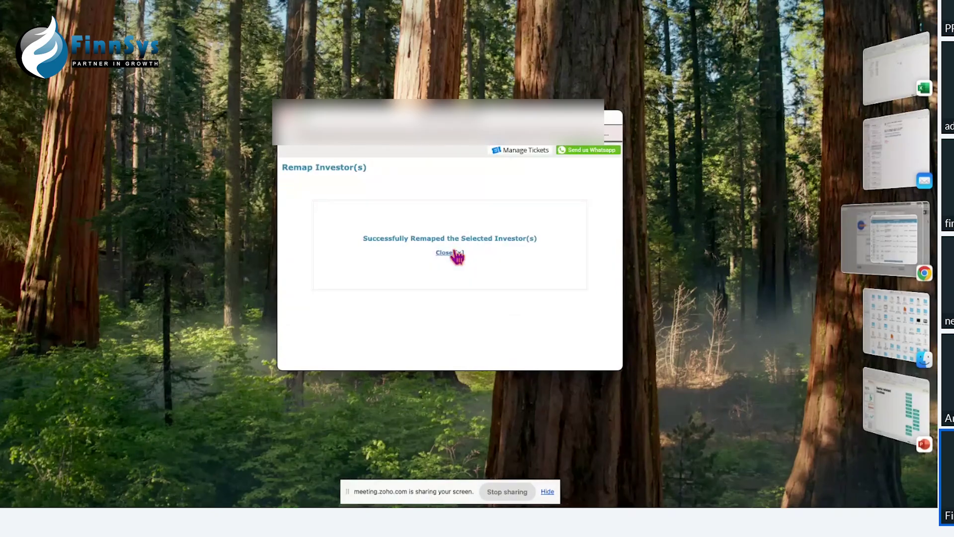
pyautogui.click(450, 252)
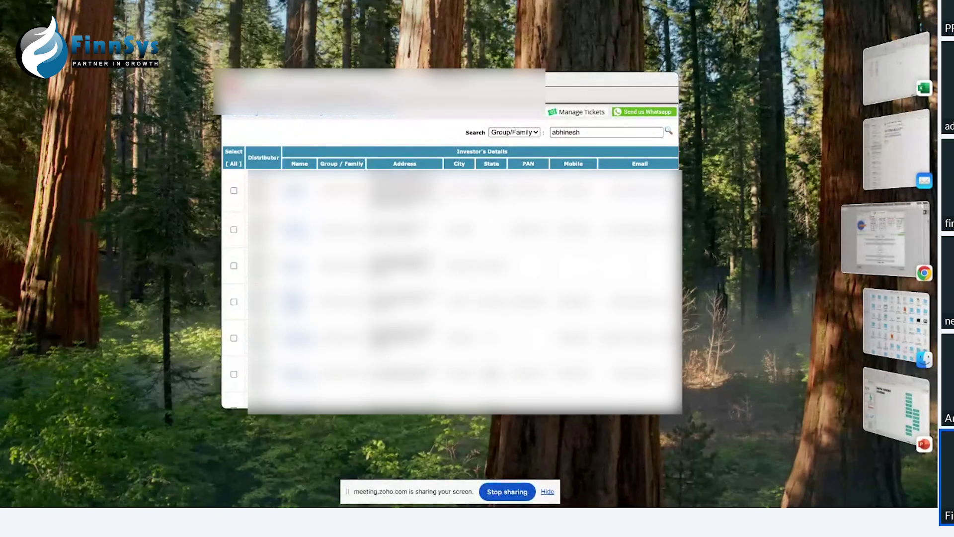
pyautogui.click(229, 81)
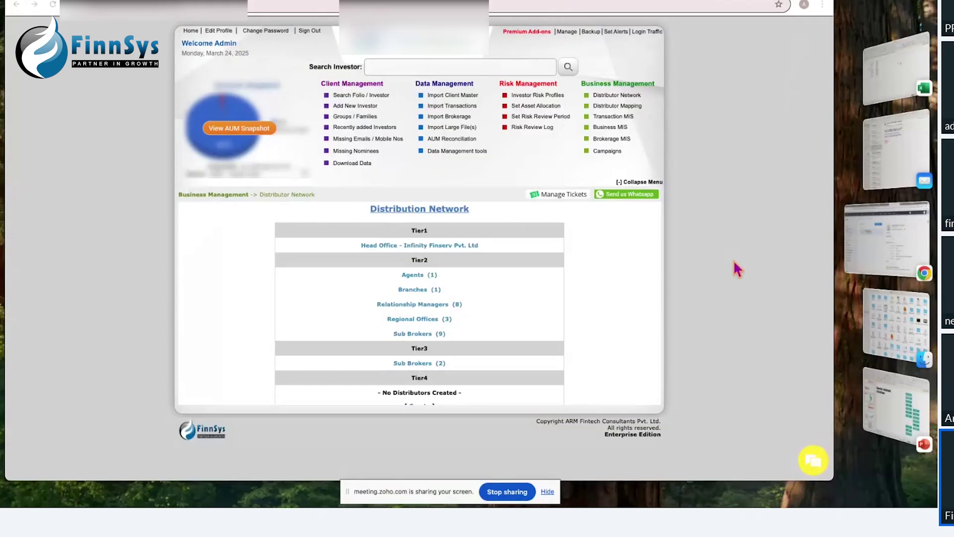
# Step: Glance at the presentation slides, then reopen and close FinnSys's Distributor Mapping window
pyautogui.click(913, 405)
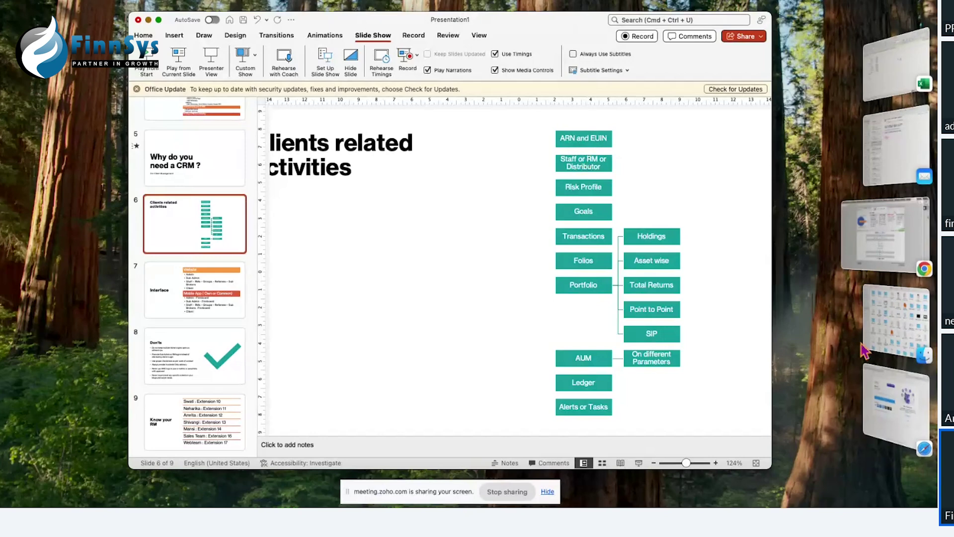
pyautogui.click(880, 244)
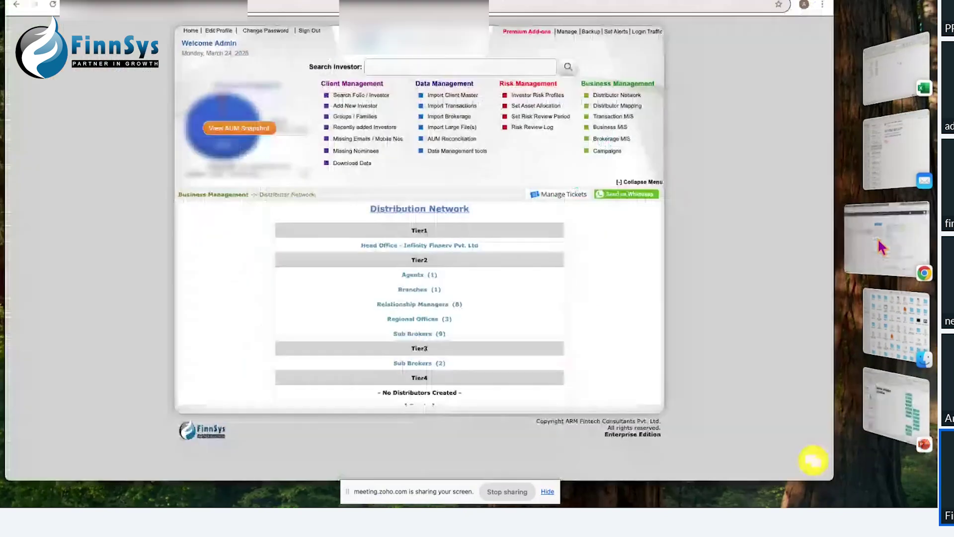
pyautogui.click(612, 115)
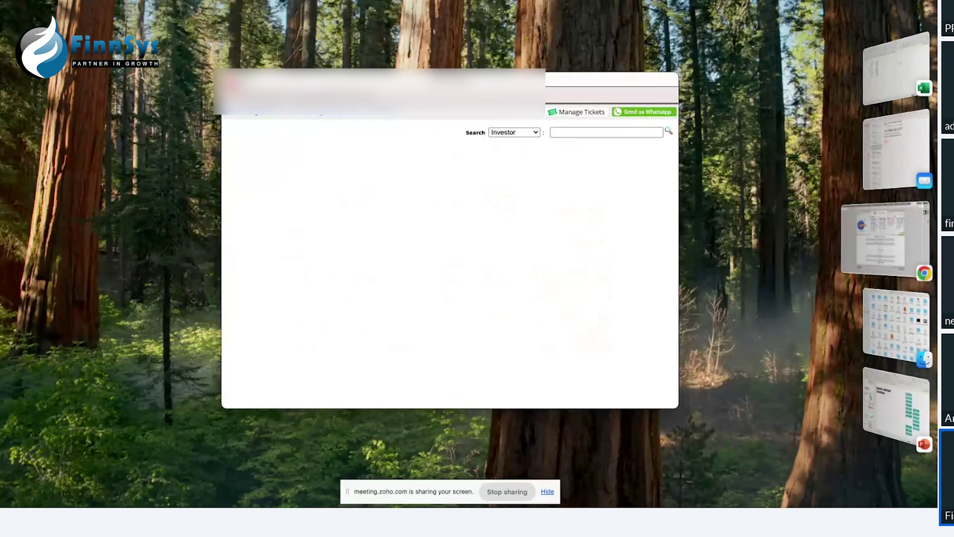
pyautogui.click(246, 67)
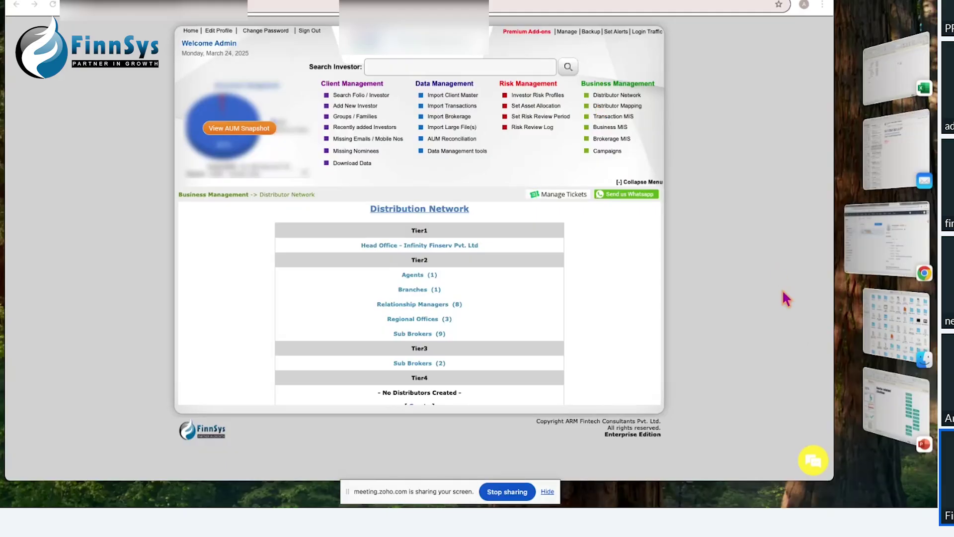
# Step: Check the slides again, return to FinnSys, and bring up Spotlight search
pyautogui.click(880, 401)
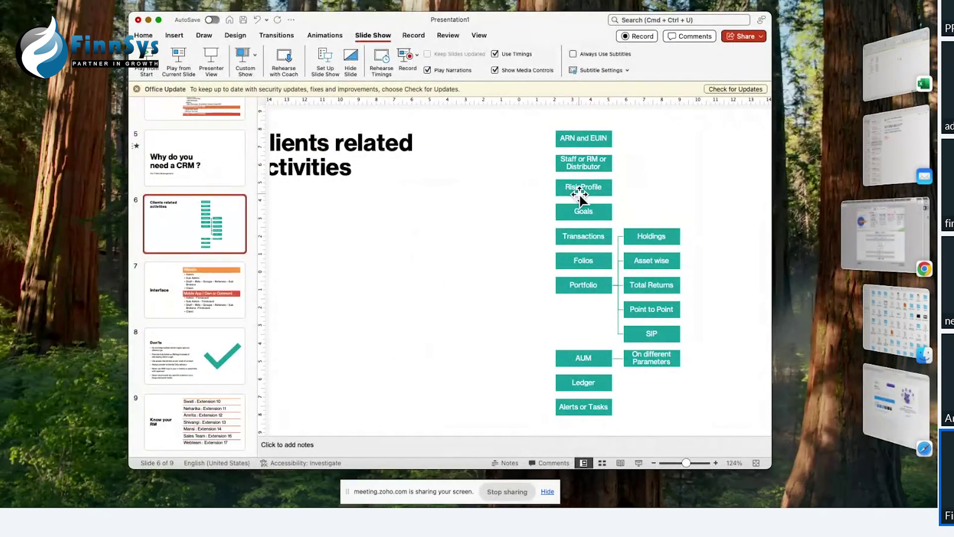
pyautogui.click(867, 257)
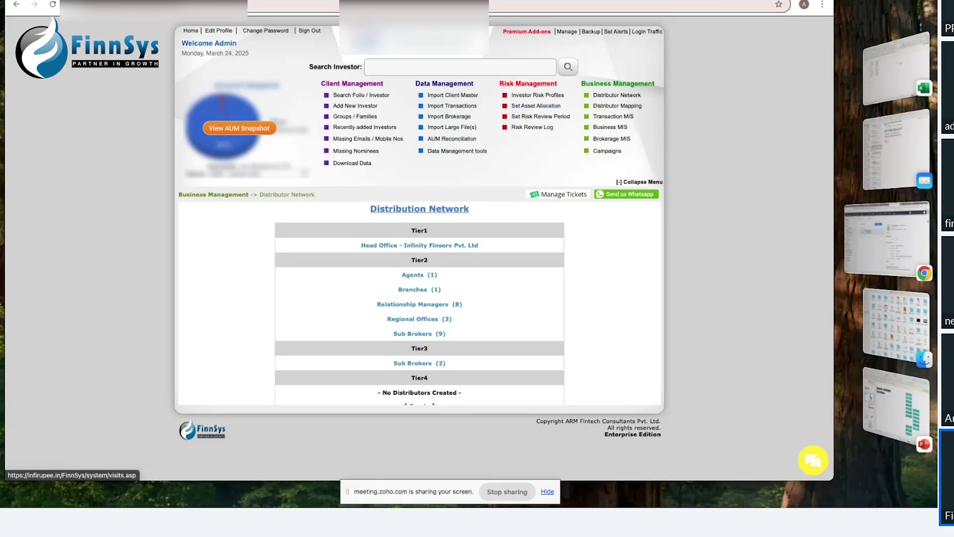
pyautogui.press('super+space')
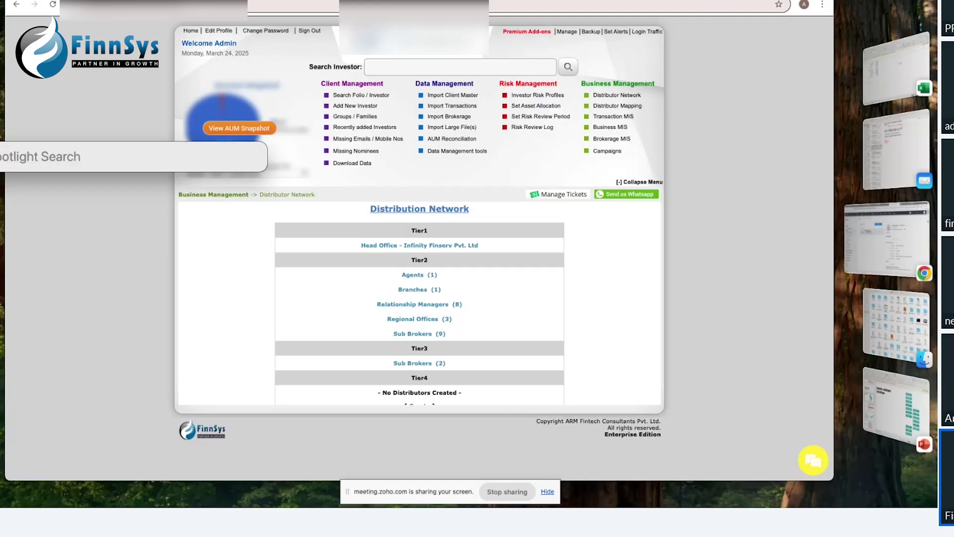
# Step: Open SEBi_page147.pdf, search it for '147', and scroll to section 15.4.1.4
pyautogui.write('bi 147')
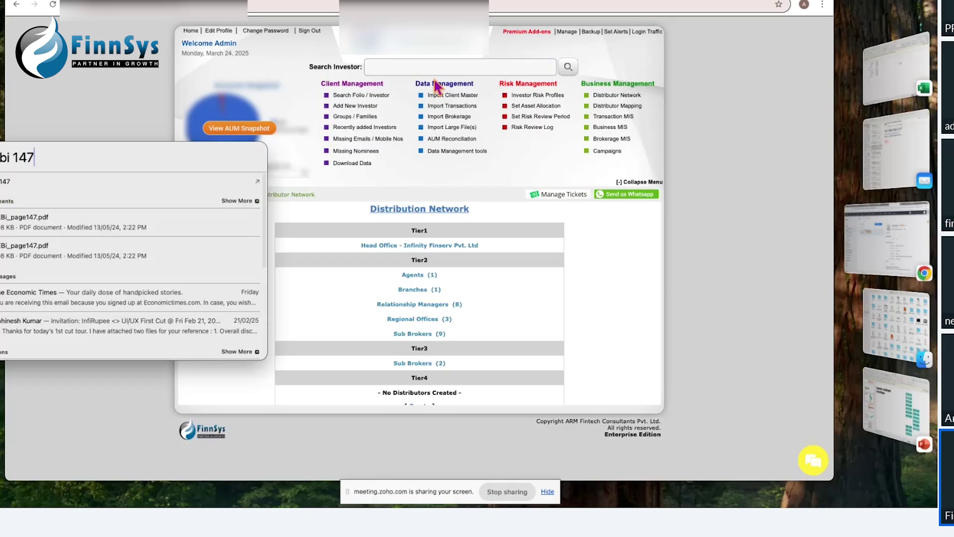
pyautogui.click(28, 228)
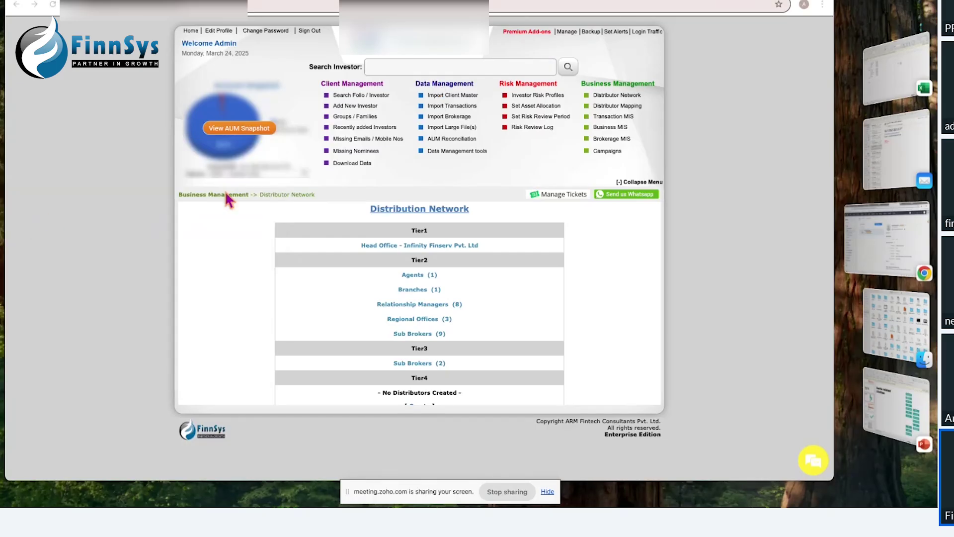
pyautogui.scroll(-15, 373, 281)
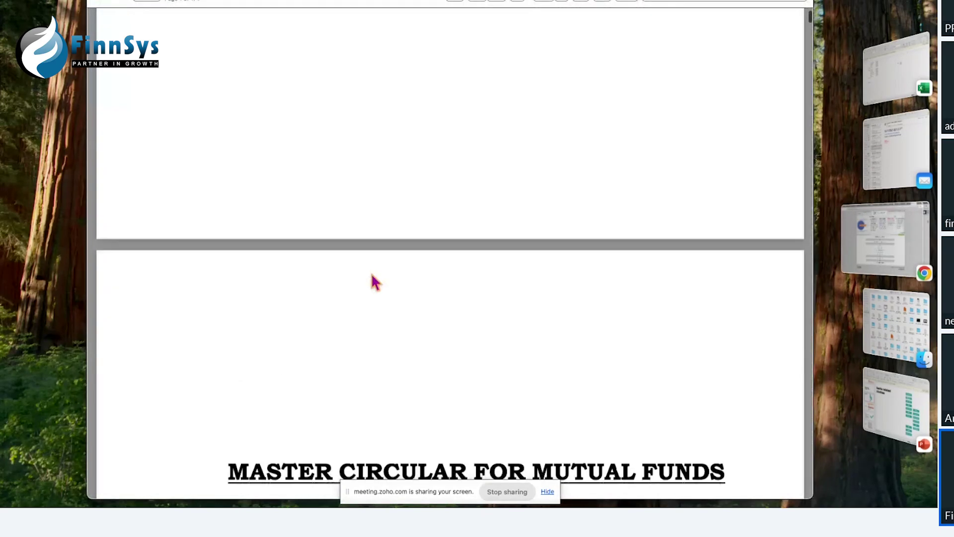
pyautogui.press('super+f')
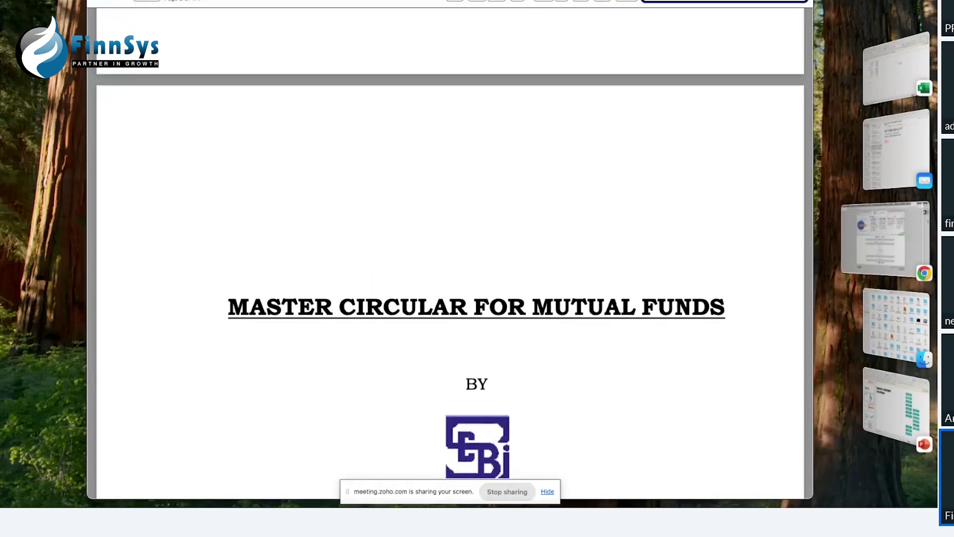
pyautogui.write('147')
pyautogui.scroll(1, 327, 201)
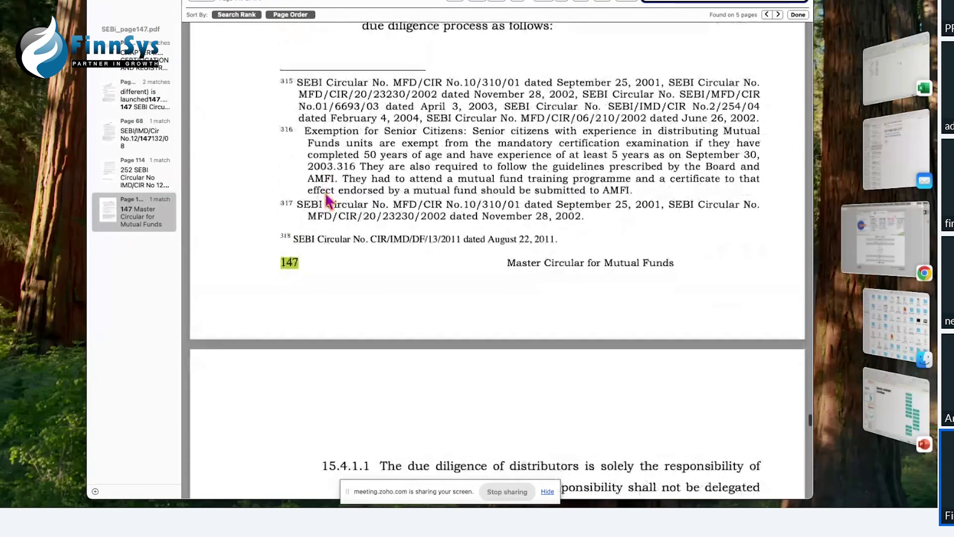
pyautogui.scroll(-10, 327, 201)
pyautogui.scroll(-8, 329, 201)
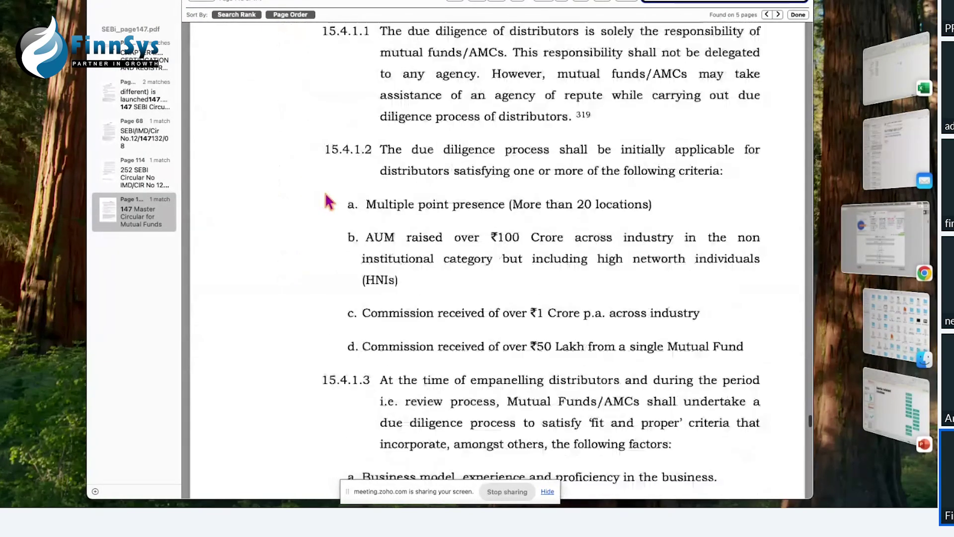
pyautogui.scroll(-3, 427, 172)
pyautogui.scroll(-20, 426, 172)
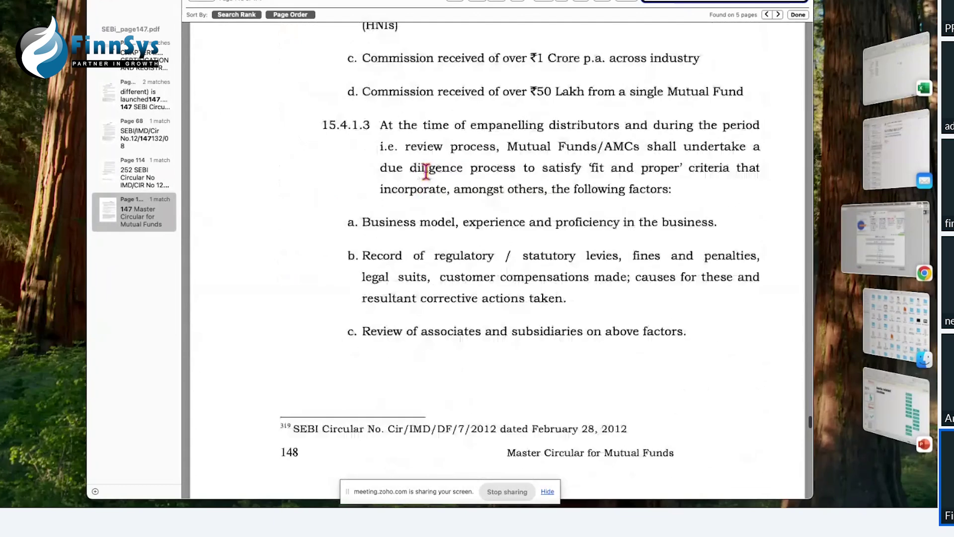
pyautogui.scroll(-14, 426, 172)
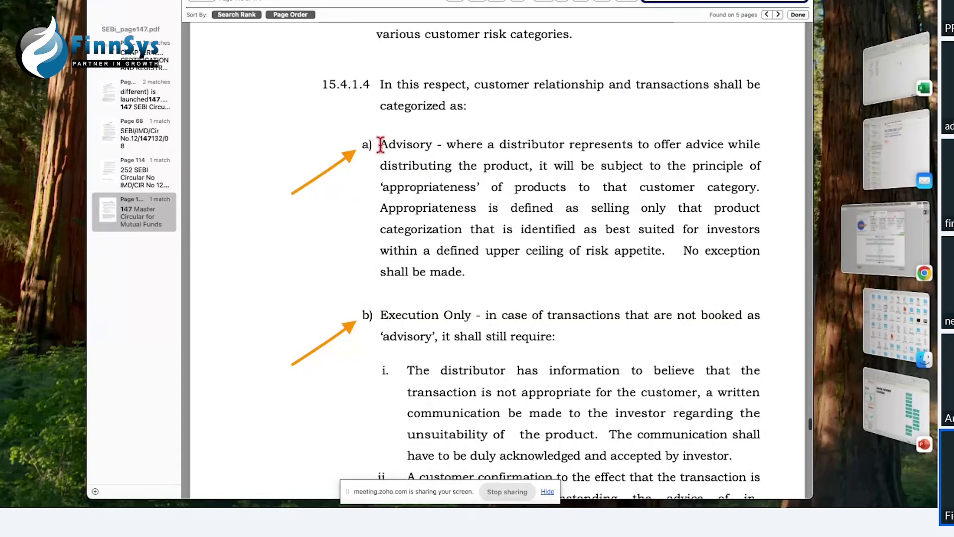
# Step: Highlight the Advisory definition and the appropriateness-principle clause in item a)
pyautogui.moveTo(381, 145); pyautogui.dragTo(444, 144)
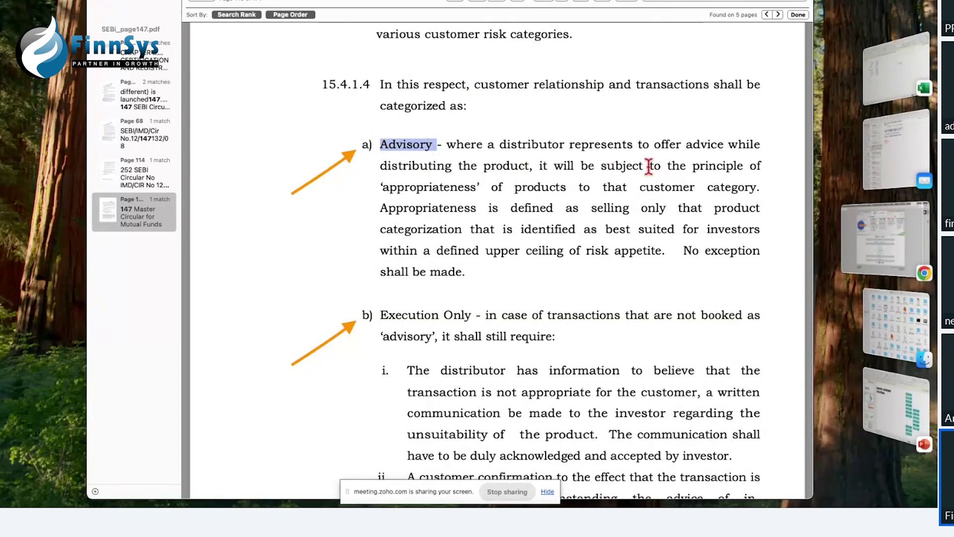
pyautogui.moveTo(600, 165); pyautogui.dragTo(615, 166)
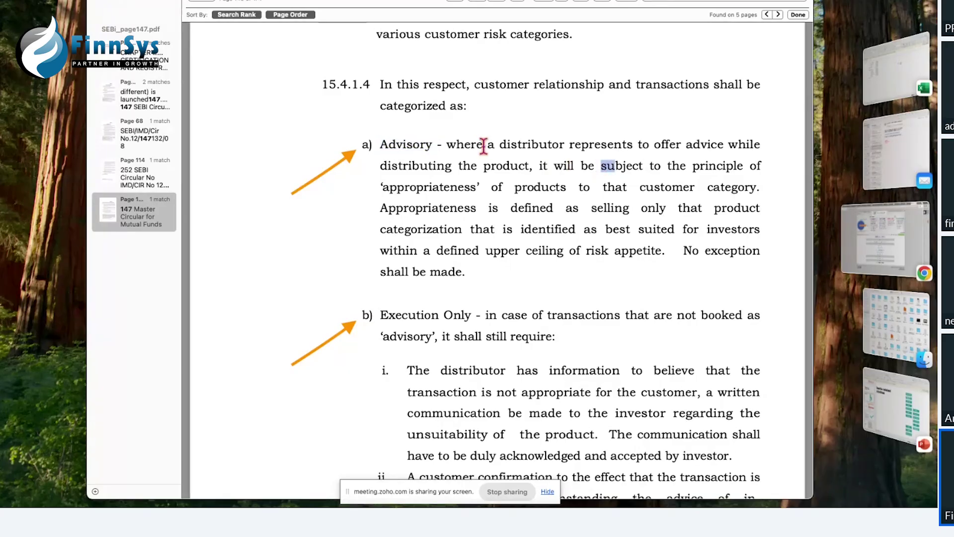
pyautogui.moveTo(449, 144); pyautogui.dragTo(763, 162)
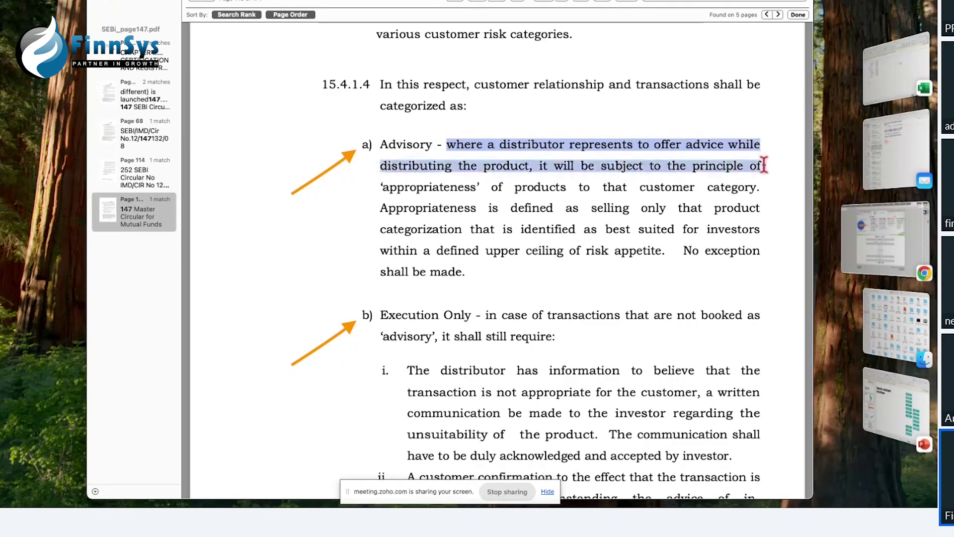
pyautogui.click(560, 167)
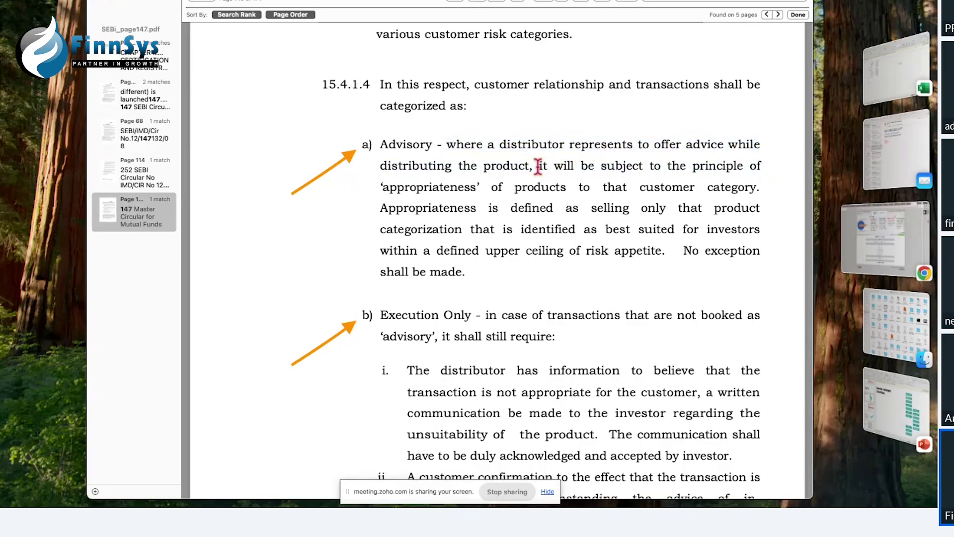
pyautogui.moveTo(539, 165); pyautogui.dragTo(563, 191)
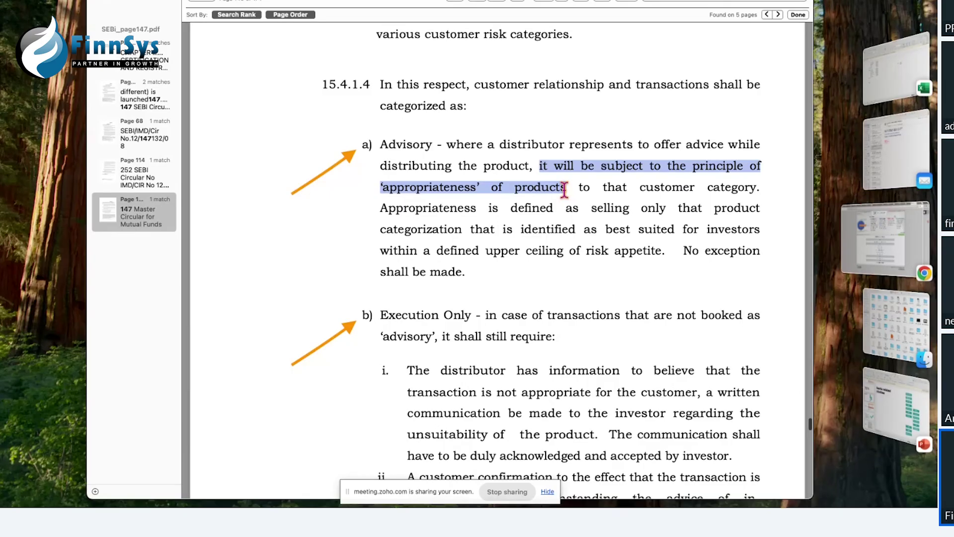
# Step: Highlight the ₹1 Crore commission threshold in section 15.4.1.3
pyautogui.scroll(5, 443, 134)
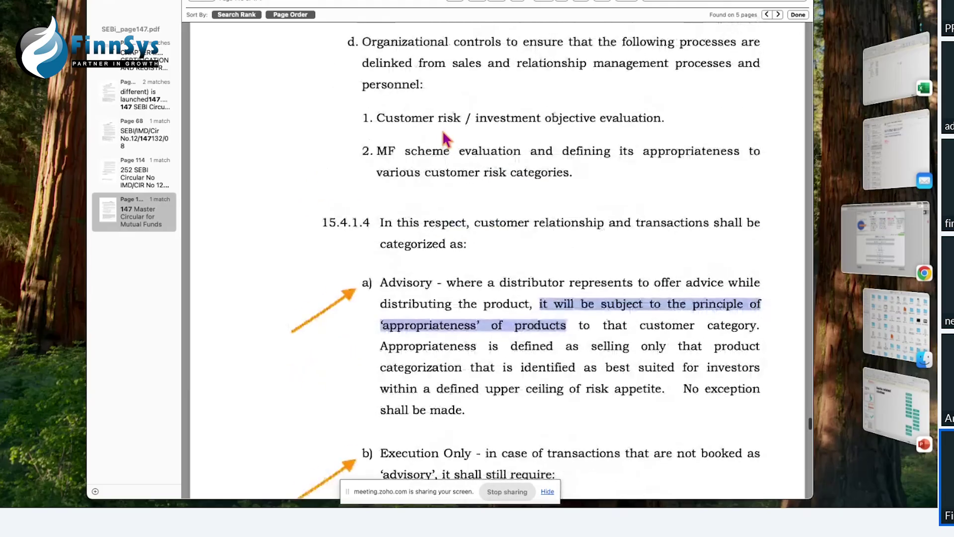
pyautogui.scroll(10, 443, 131)
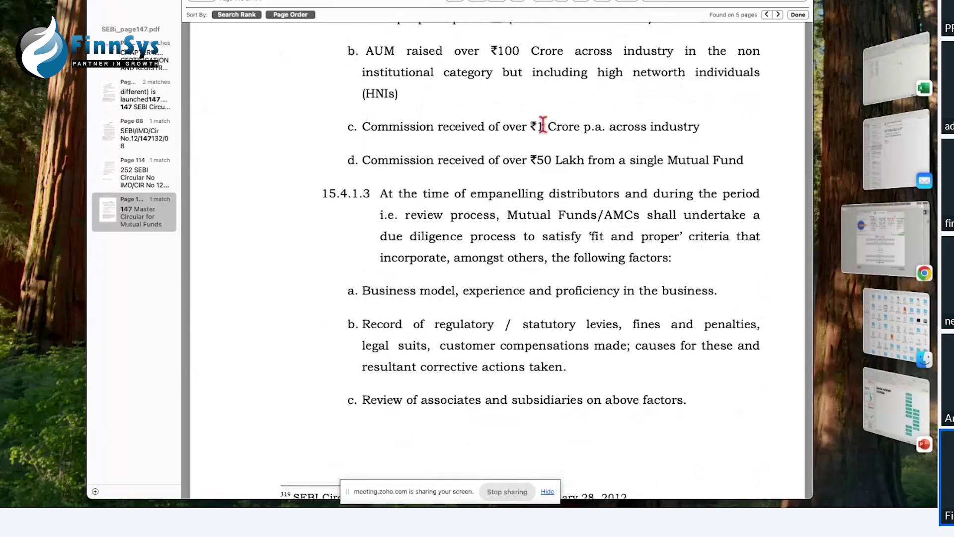
pyautogui.moveTo(536, 129); pyautogui.dragTo(571, 130)
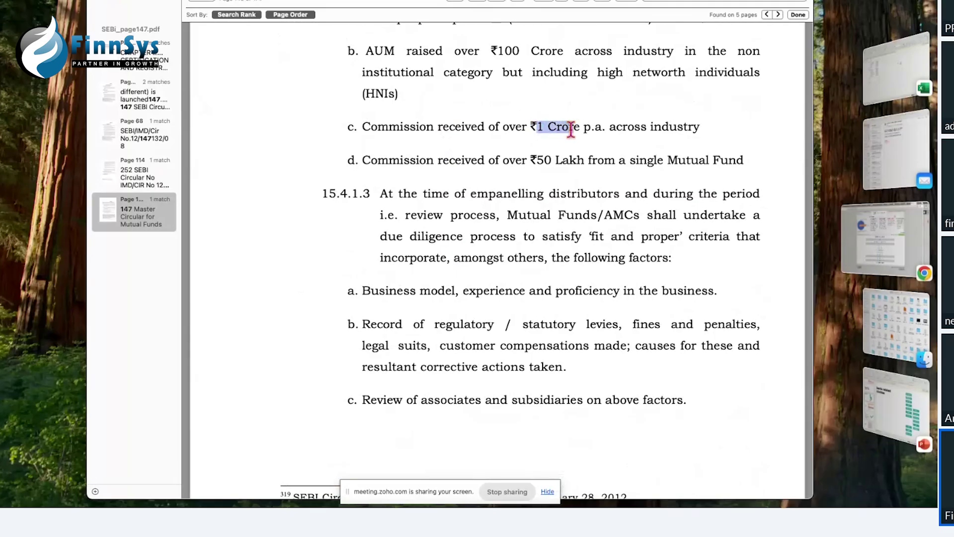
pyautogui.scroll(-5, 571, 130)
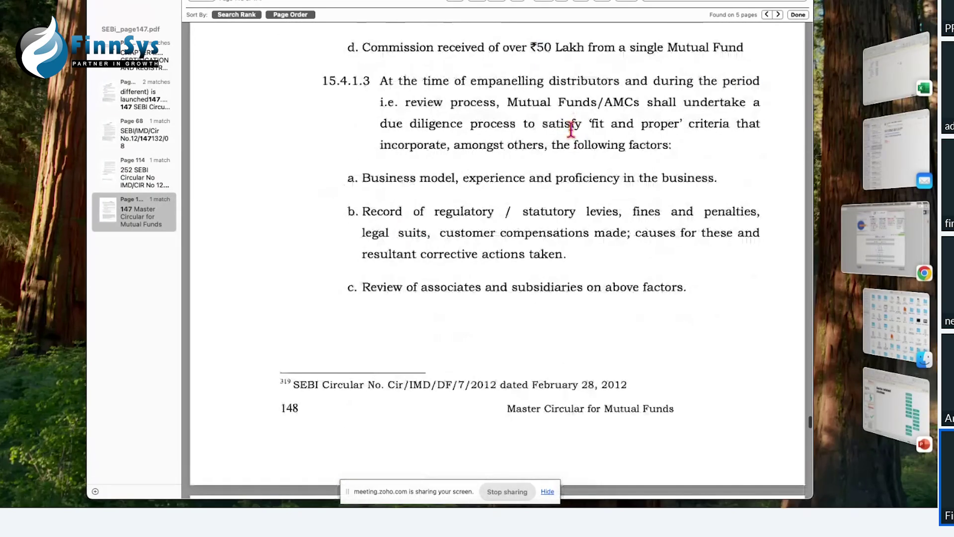
pyautogui.scroll(-20, 571, 130)
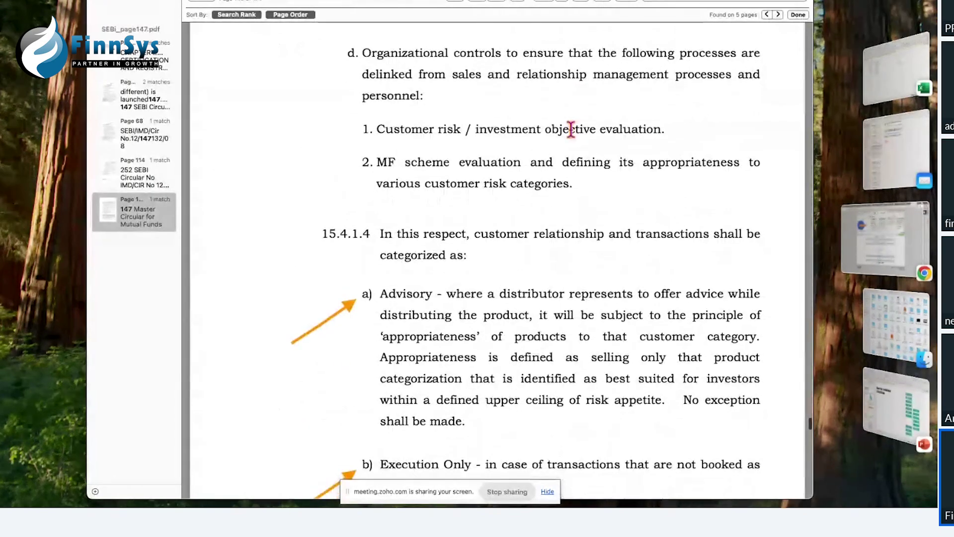
pyautogui.scroll(-7, 571, 131)
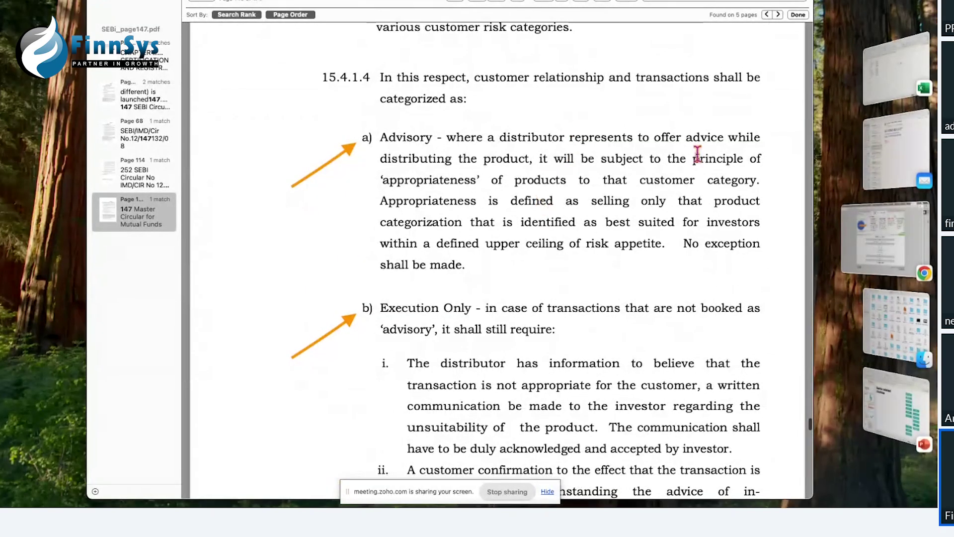
# Step: Highlight the product-appropriateness and 'No exception' phrases, then return to the FinnSys browser
pyautogui.moveTo(693, 156); pyautogui.dragTo(766, 180)
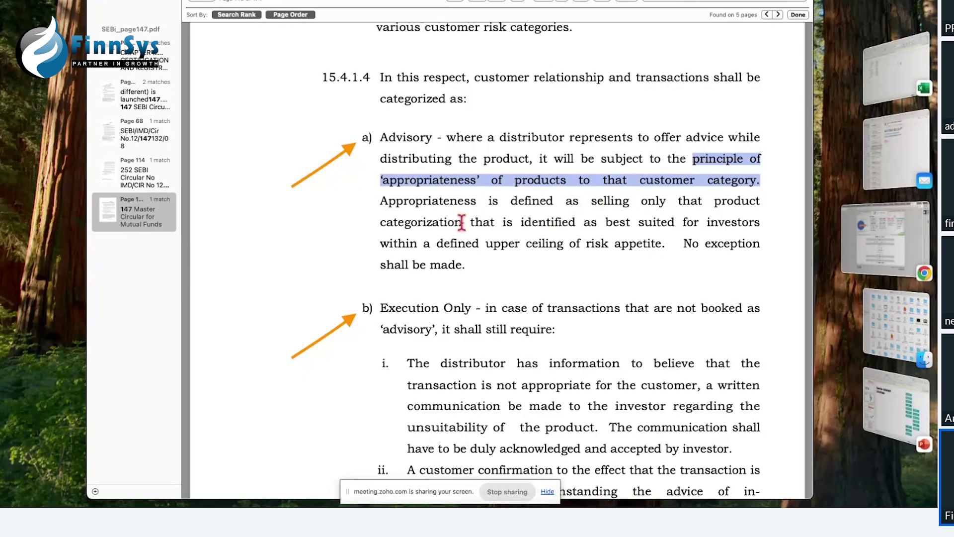
pyautogui.moveTo(605, 222); pyautogui.dragTo(665, 246)
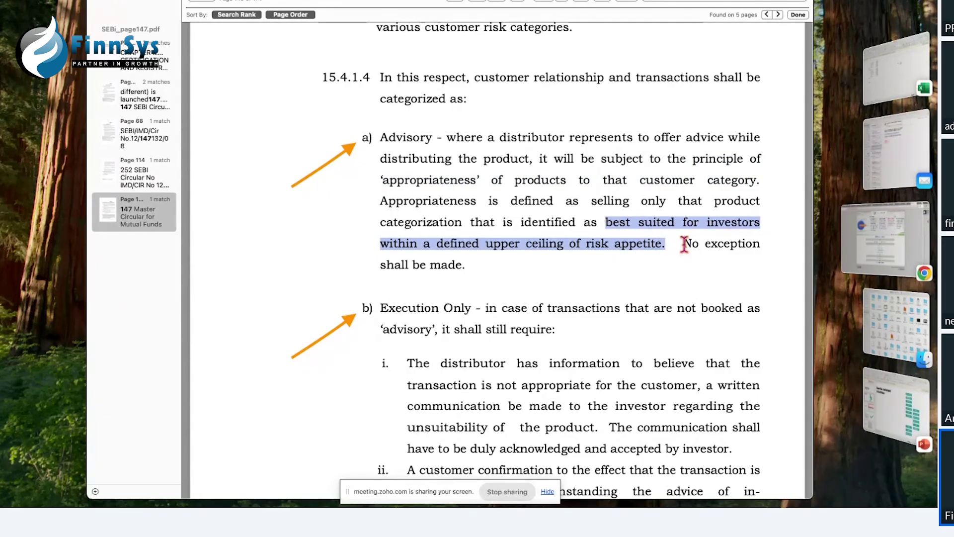
pyautogui.click(719, 274)
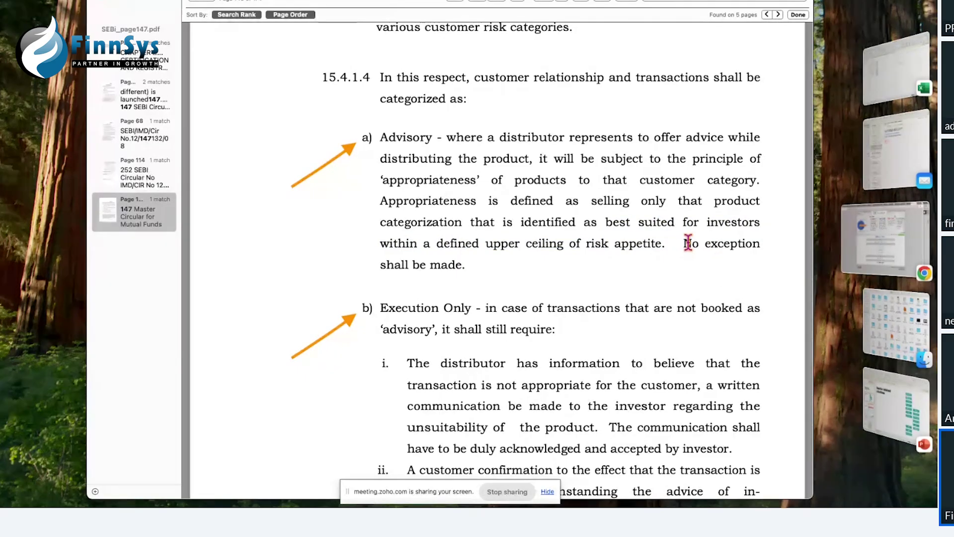
pyautogui.moveTo(686, 244); pyautogui.dragTo(754, 249)
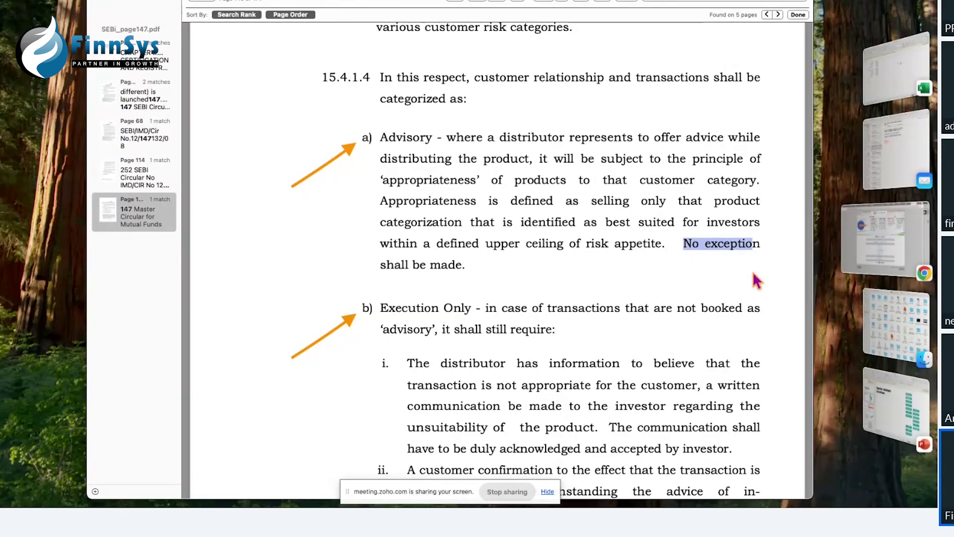
pyautogui.click(885, 239)
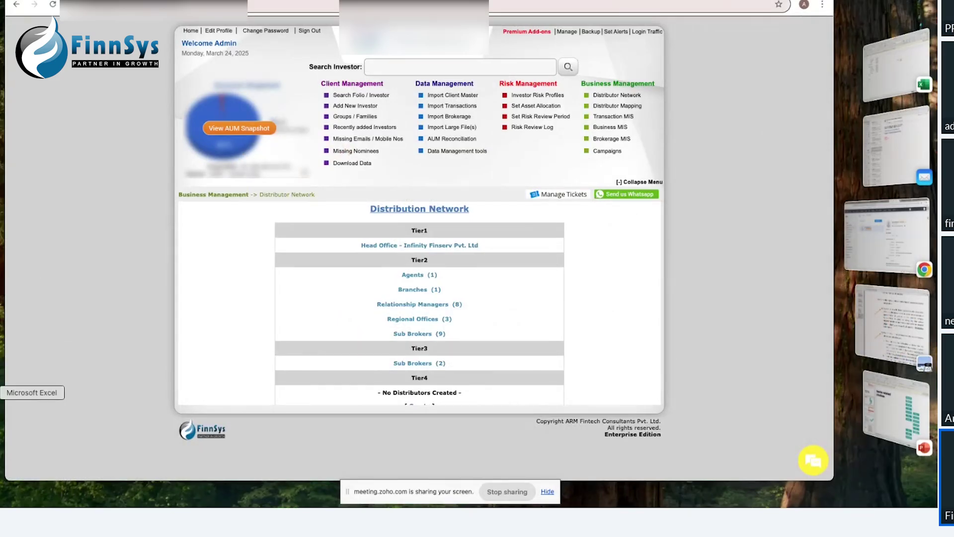
# Step: Switch to the Mysheet workbook, add Sheet4 after Sheet3, and select cell F6
pyautogui.click(3, 392)
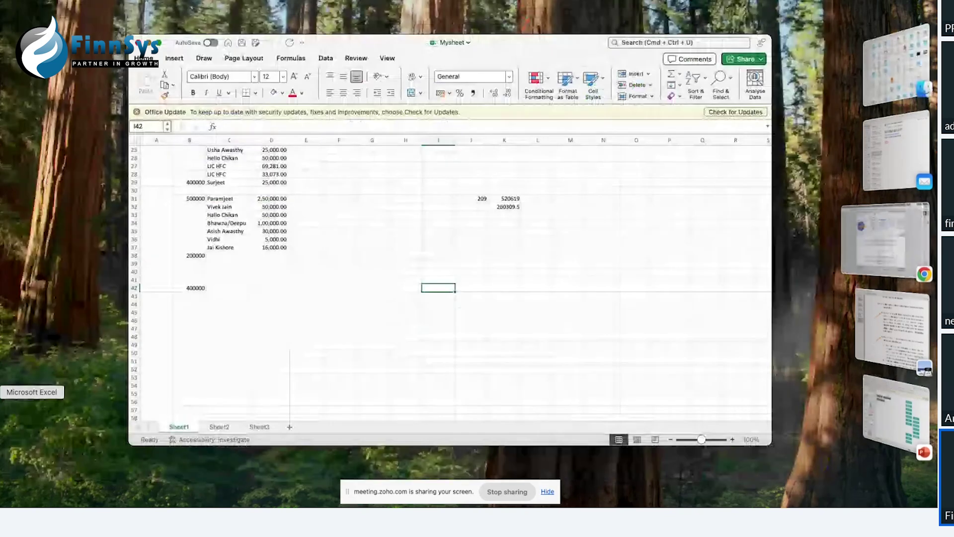
pyautogui.click(266, 427)
pyautogui.click(289, 427)
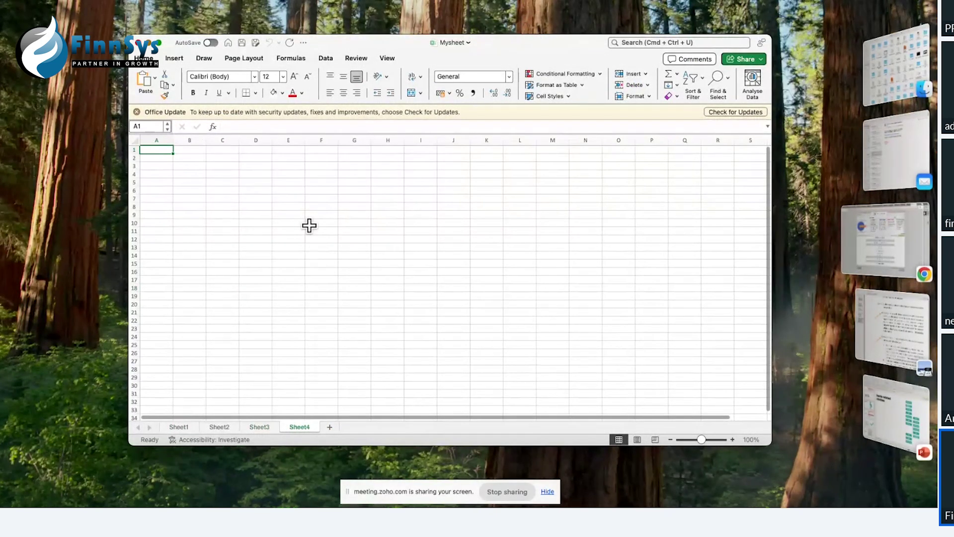
pyautogui.scroll(5, 309, 226)
pyautogui.click(305, 187)
pyautogui.click(333, 189)
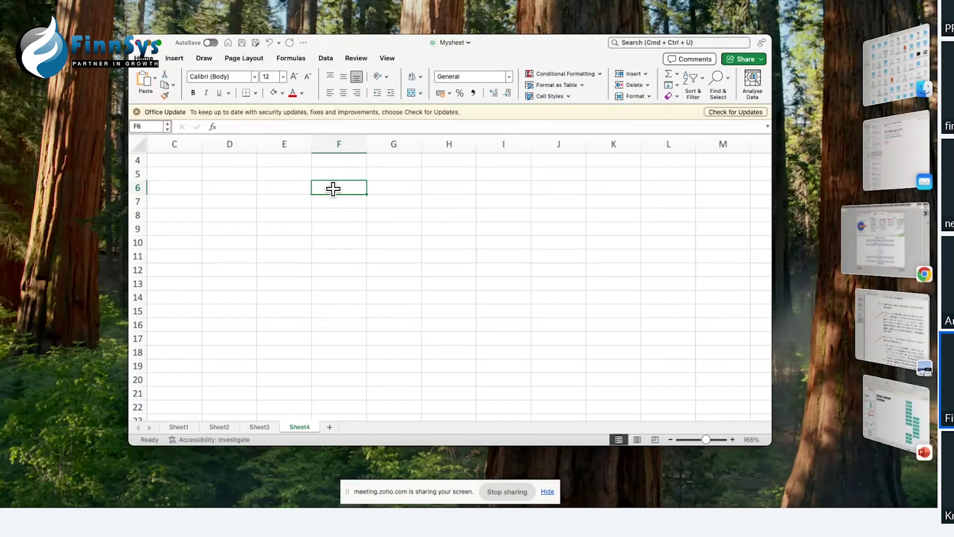
# Step: Enter the labels Tolernace, Caapcity and Need in F6 to F8
pyautogui.write('Tolernace')
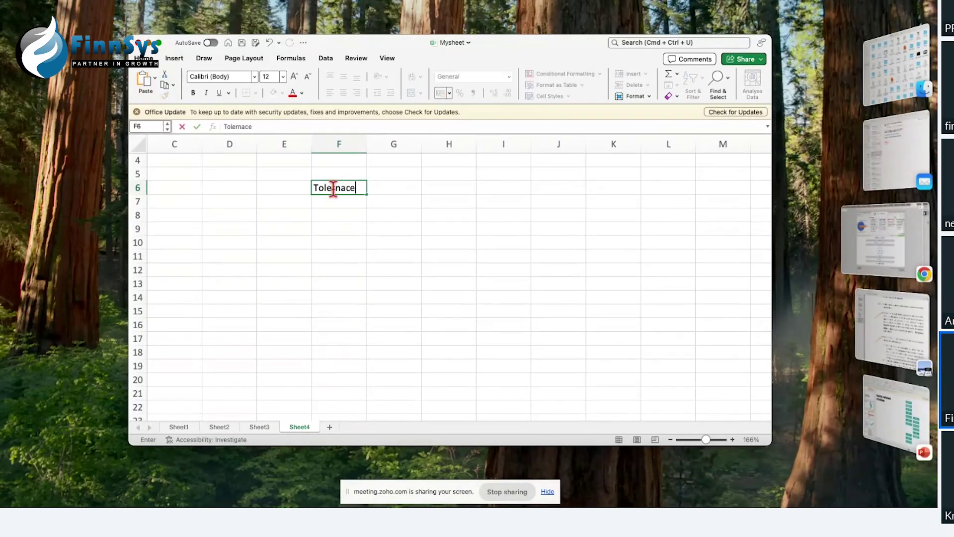
pyautogui.press('Return')
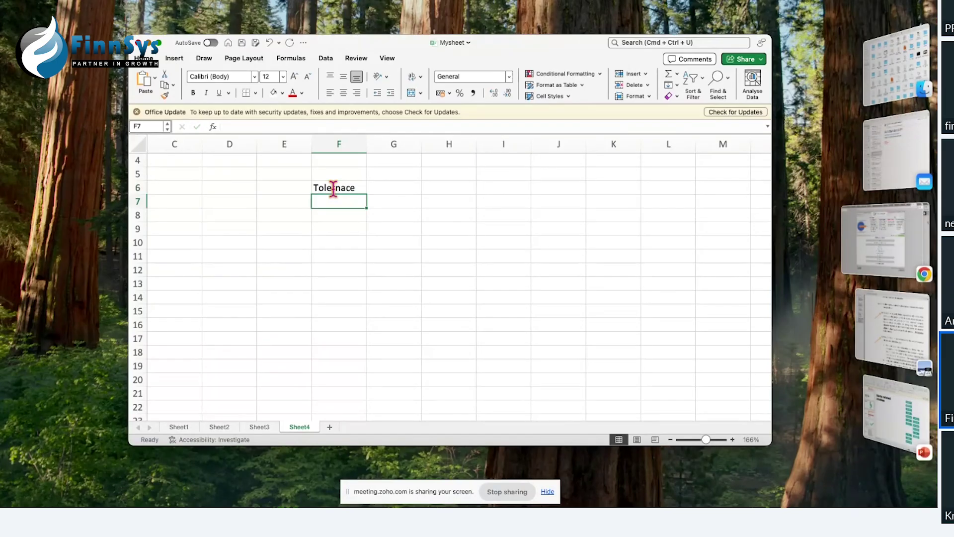
pyautogui.write('Caapcity')
pyautogui.press('Return')
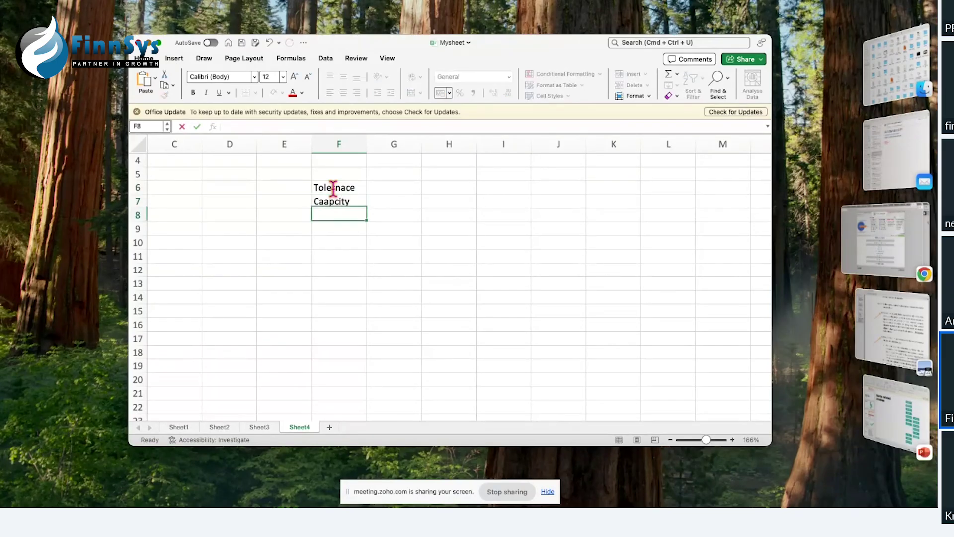
pyautogui.write('Need')
pyautogui.click(369, 243)
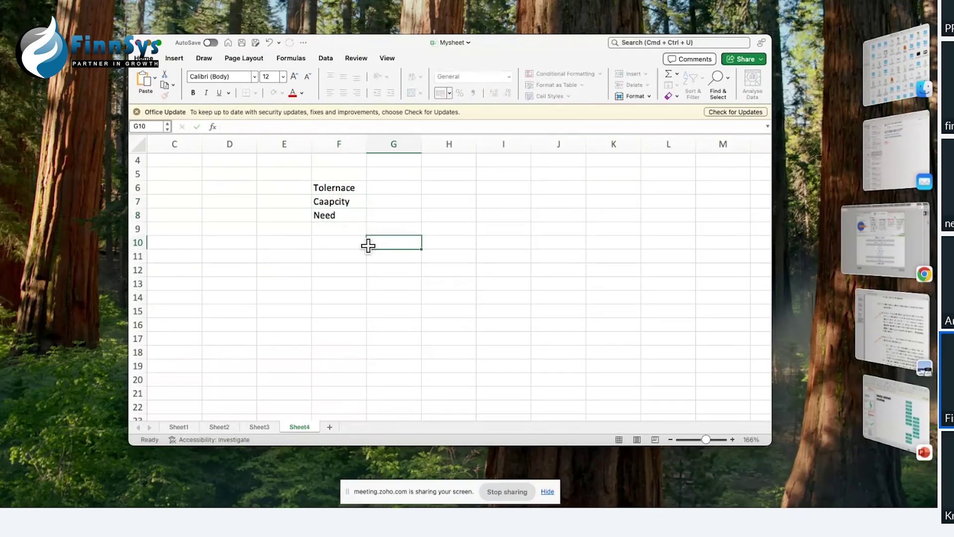
# Step: Correct F7 from Caapcity to Capacity via the formula bar
pyautogui.click(336, 203)
pyautogui.click(236, 127)
pyautogui.press('BackSpace')
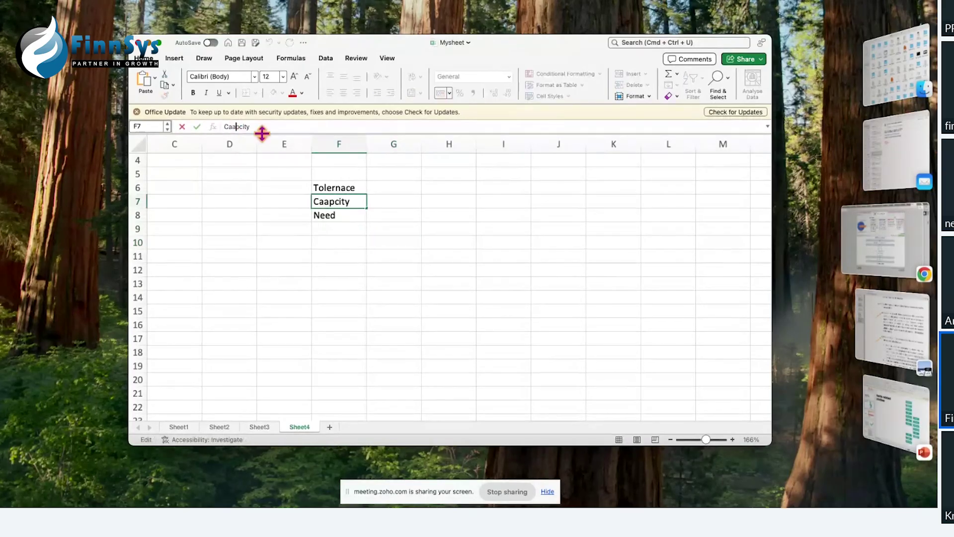
pyautogui.write('a')
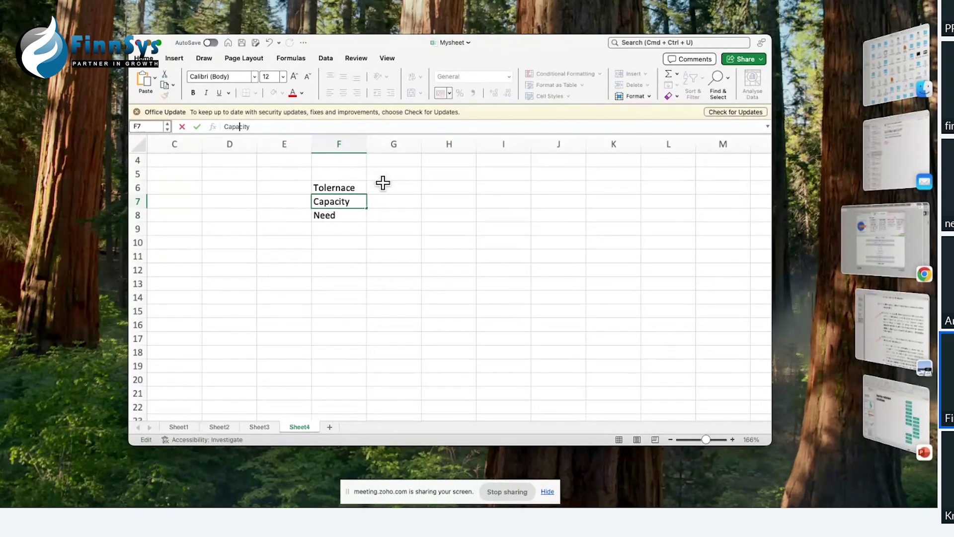
pyautogui.click(385, 185)
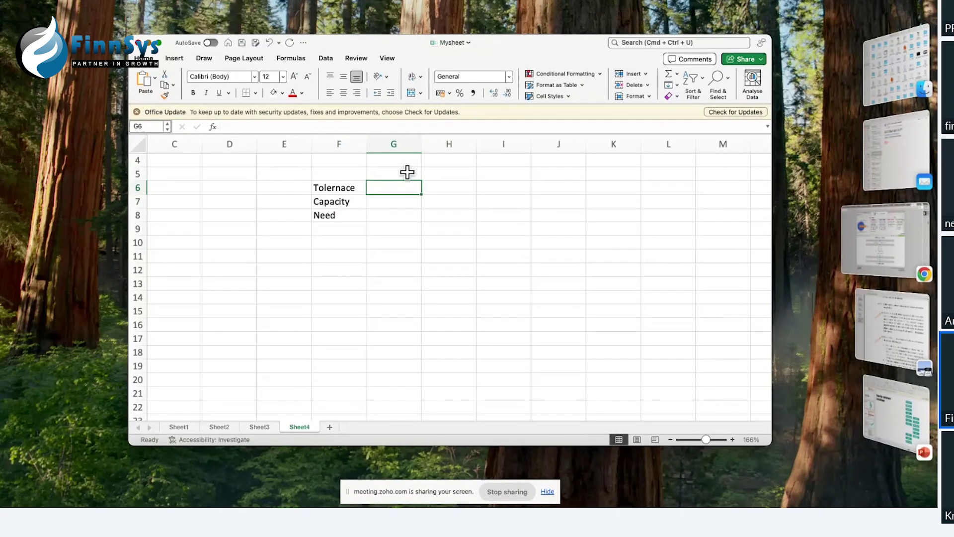
# Step: Enter the tolerance question 'How u ill feel whn martket falls by 20% pr more in a go' in G6
pyautogui.write('How u w')
pyautogui.write('i')
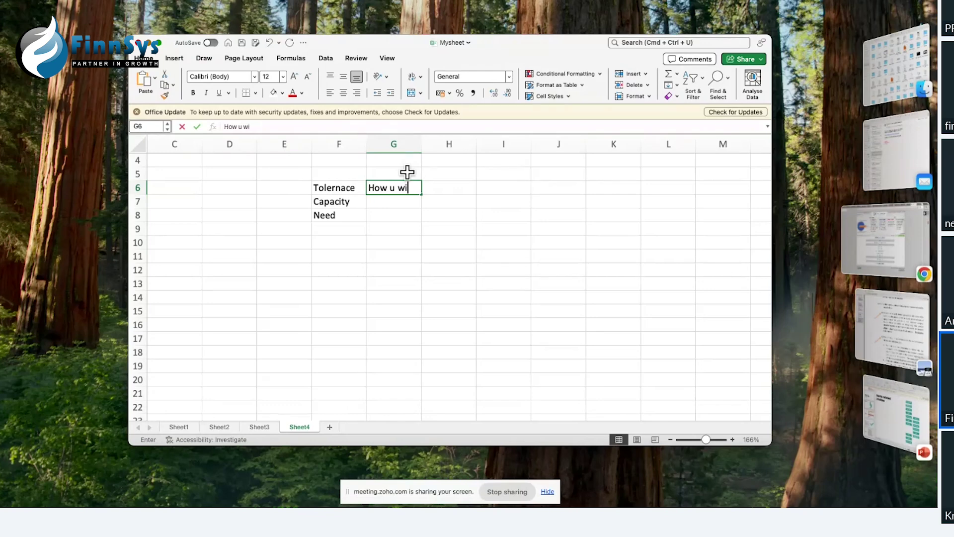
pyautogui.write('ll feel whn m')
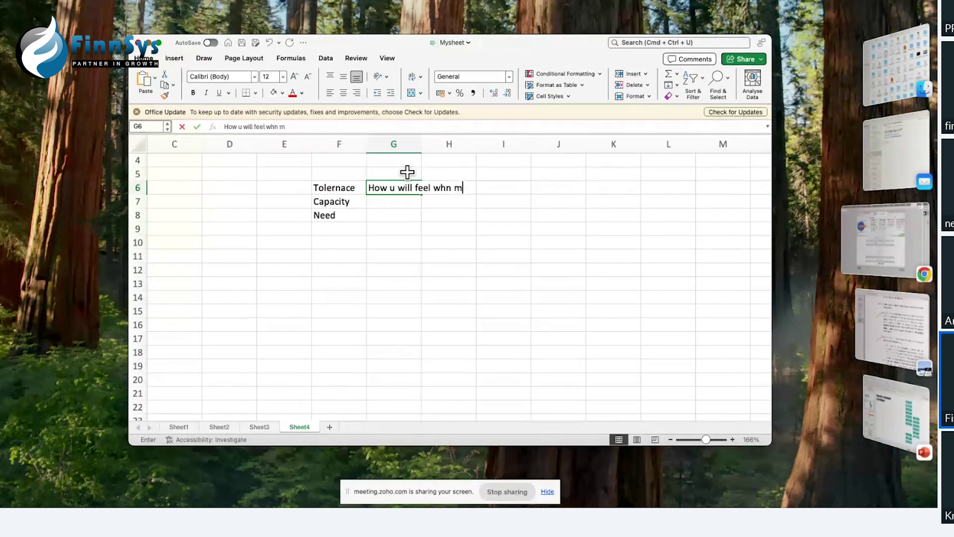
pyautogui.write('artket ')
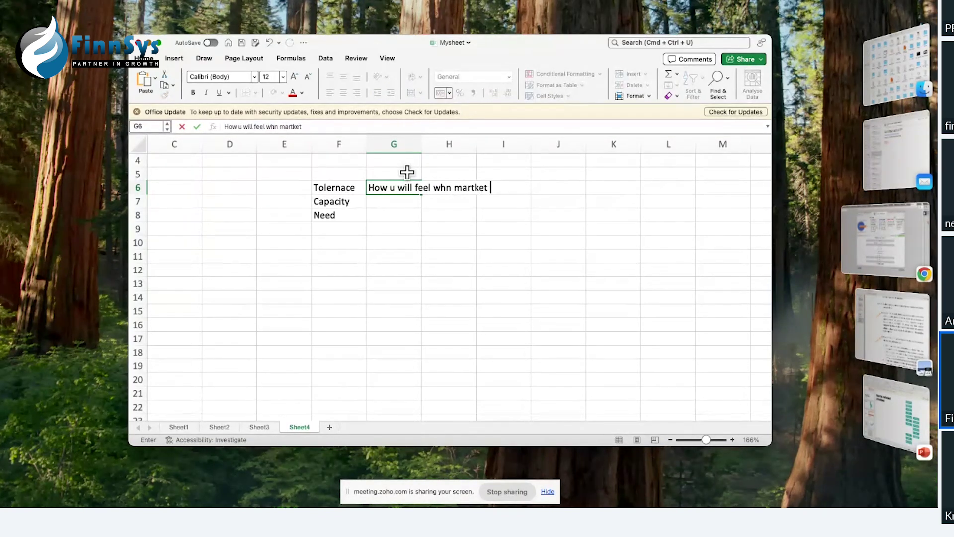
pyautogui.write('falls by 20% pr ')
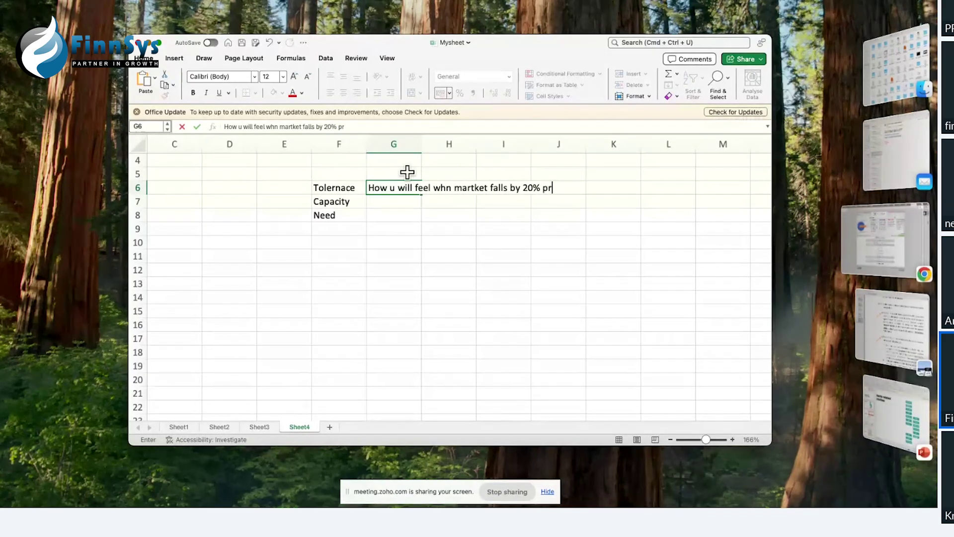
pyautogui.write('more in a go')
pyautogui.click(386, 204)
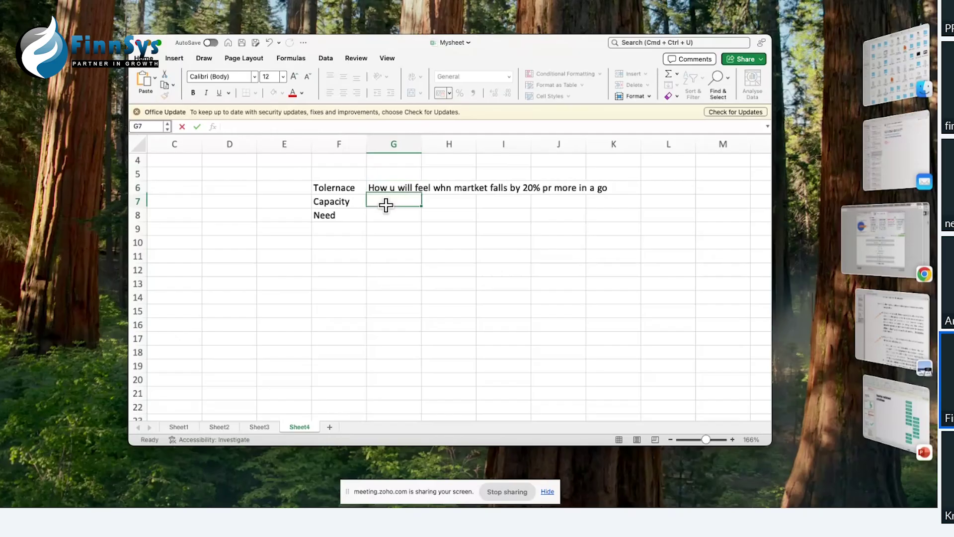
pyautogui.click(394, 189)
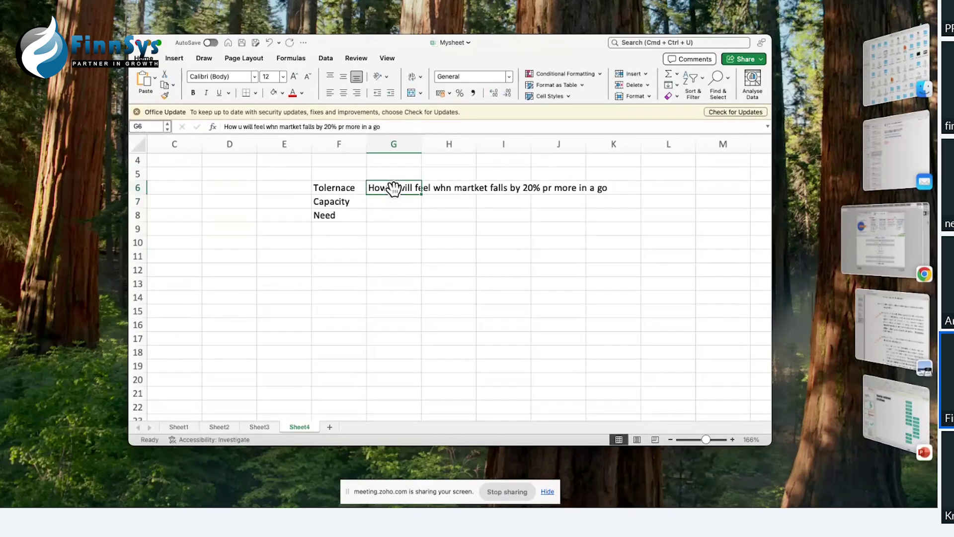
# Step: Enter 'What is ur source of Income ?' in G7 and 'Why you need to Invest' in G8
pyautogui.click(383, 206)
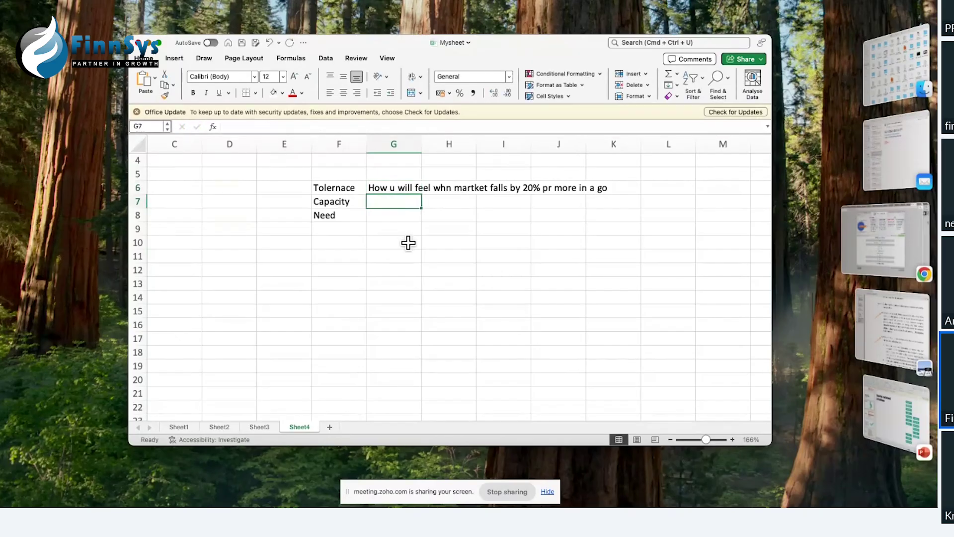
pyautogui.write('What is ur')
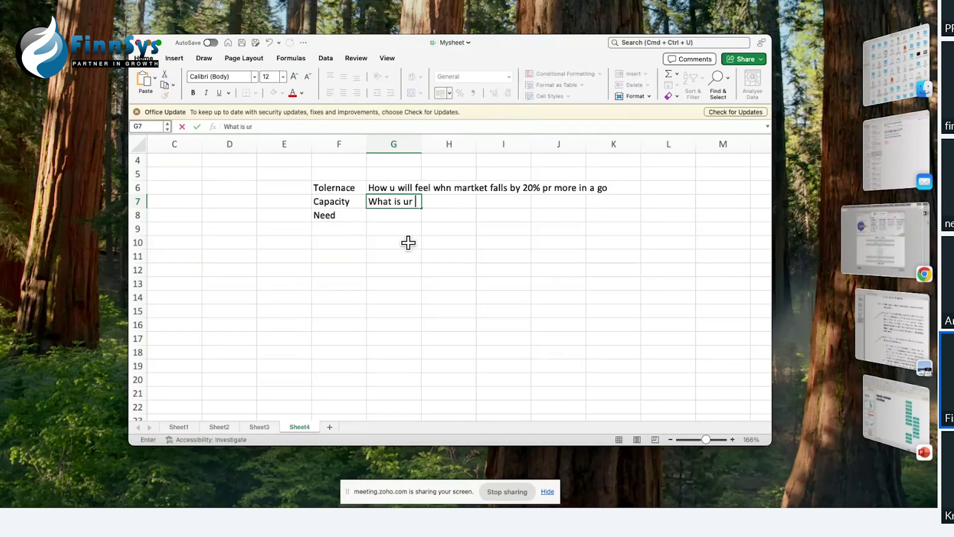
pyautogui.write(' source of Income ?')
pyautogui.press('Return')
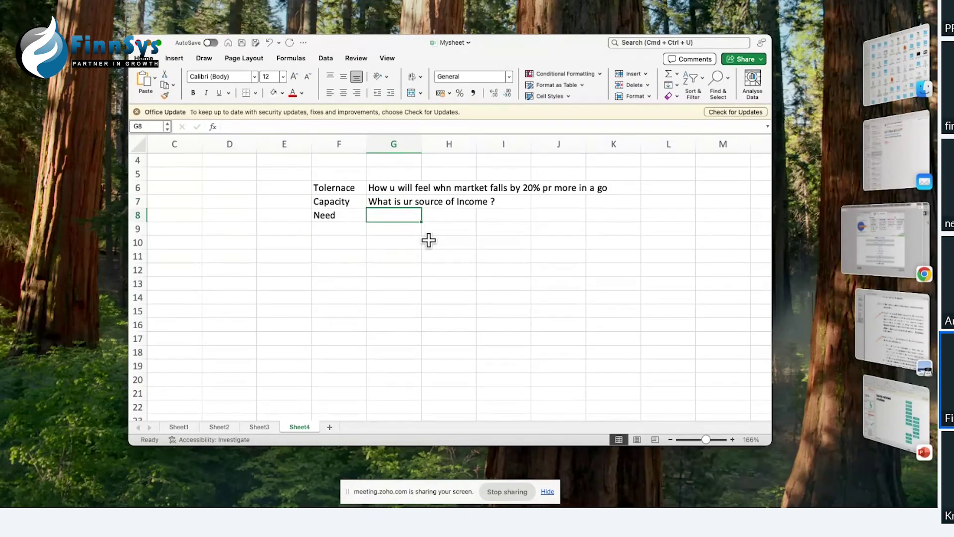
pyautogui.write('Wh')
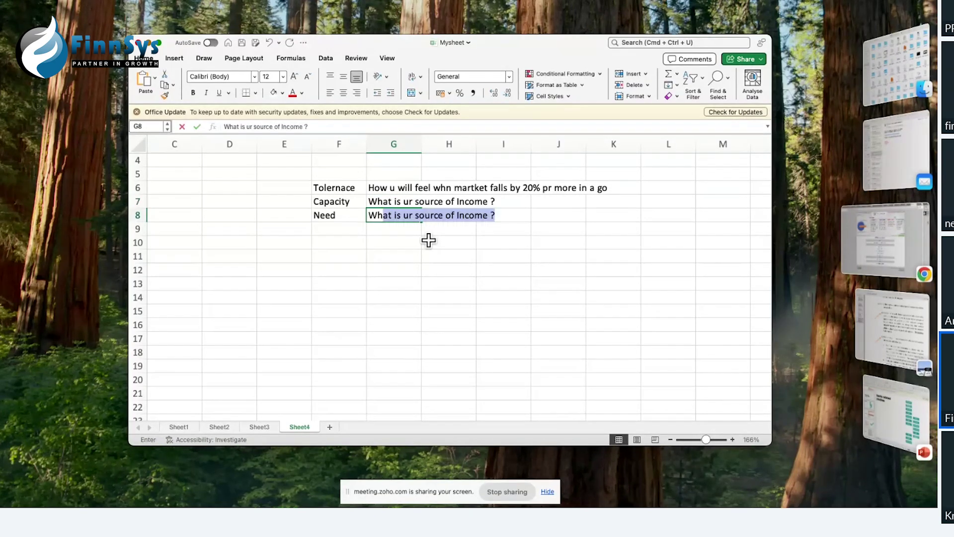
pyautogui.write('y you ne')
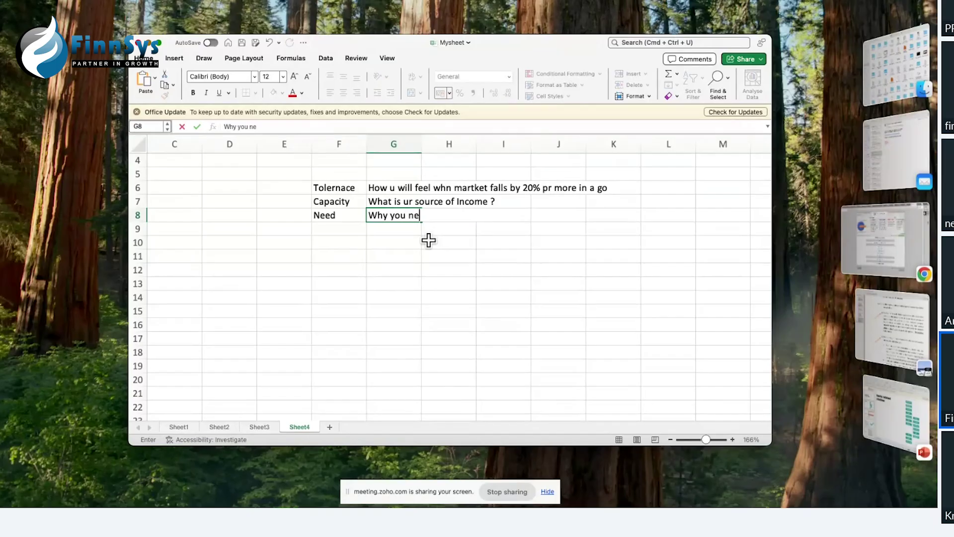
pyautogui.write('ed to I vest')
pyautogui.press('BackSpace')
pyautogui.press('BackSpace')
pyautogui.press('BackSpace')
pyautogui.press('BackSpace')
pyautogui.press('BackSpace')
pyautogui.press('BackSpace')
pyautogui.write('nvest')
pyautogui.click(434, 282)
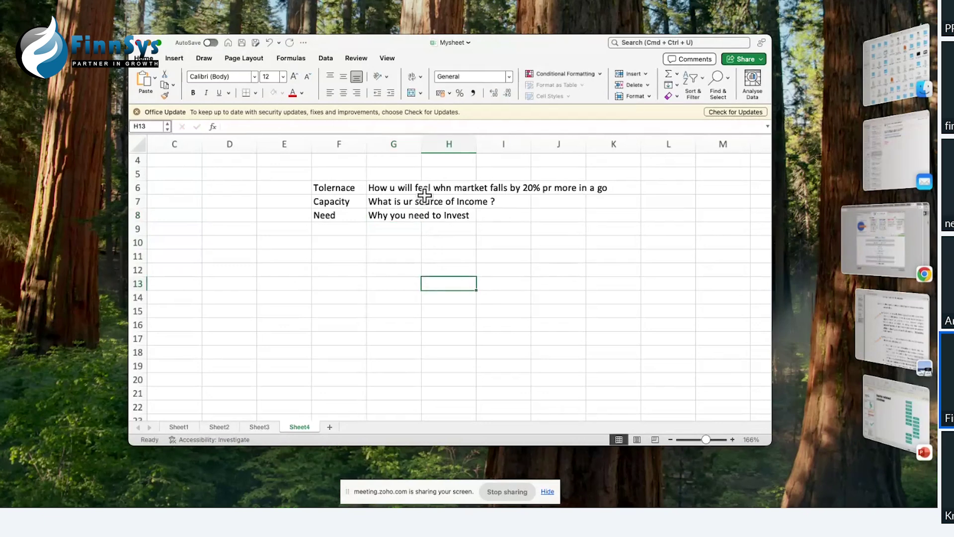
# Step: Autofit column G to the questions and fix 'whn' to 'when' in G6
pyautogui.doubleClick(421, 145)
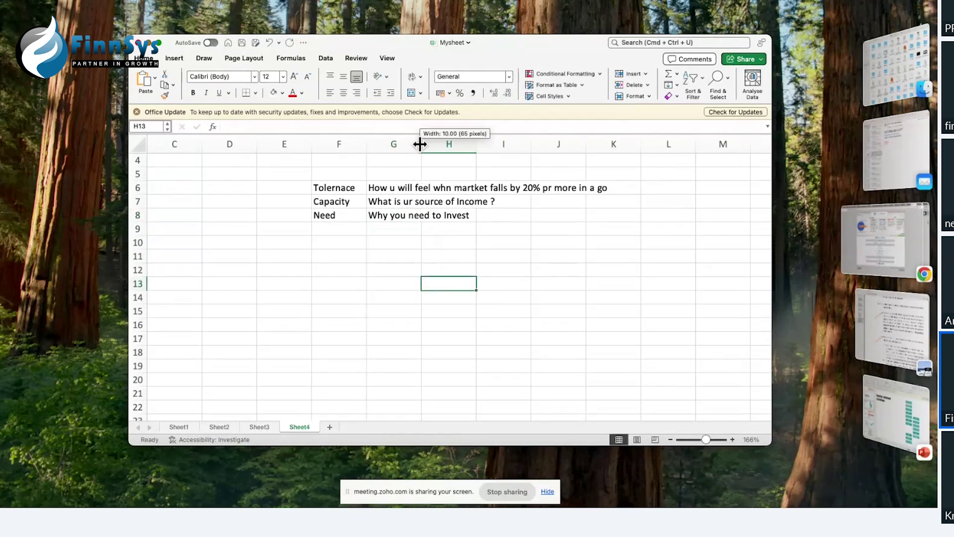
pyautogui.click(399, 189)
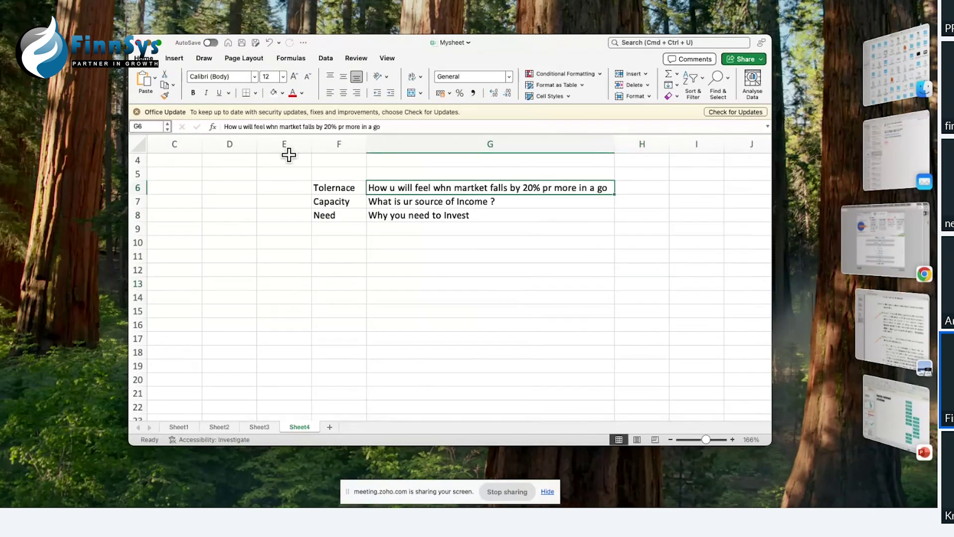
pyautogui.click(275, 127)
pyautogui.write('e')
pyautogui.click(333, 231)
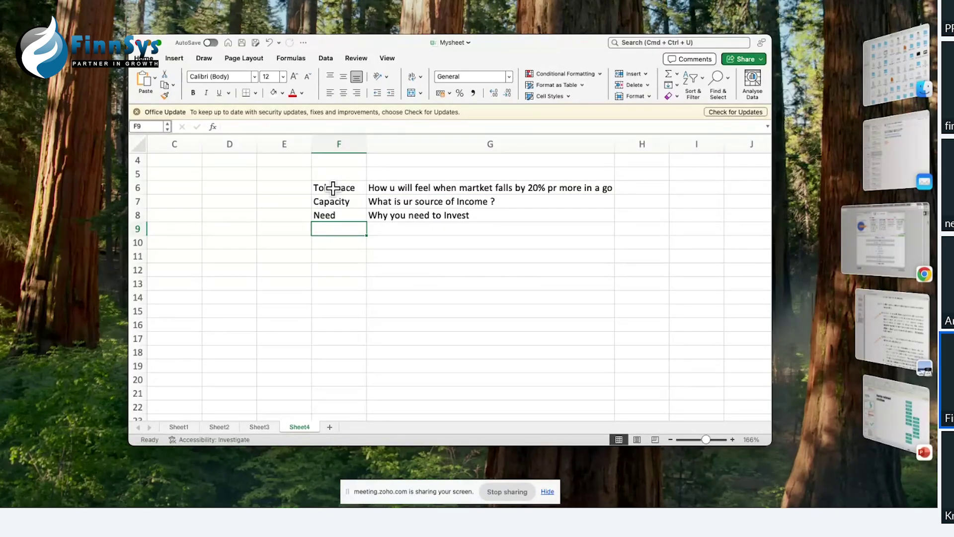
# Step: Apply All Borders to the F6:G8 label-and-question table
pyautogui.moveTo(333, 188); pyautogui.dragTo(441, 217)
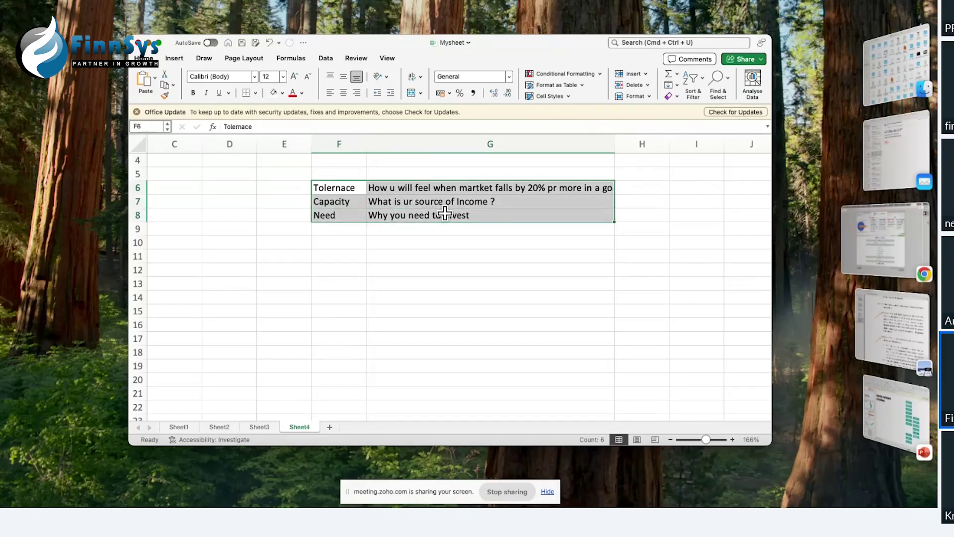
pyautogui.click(255, 93)
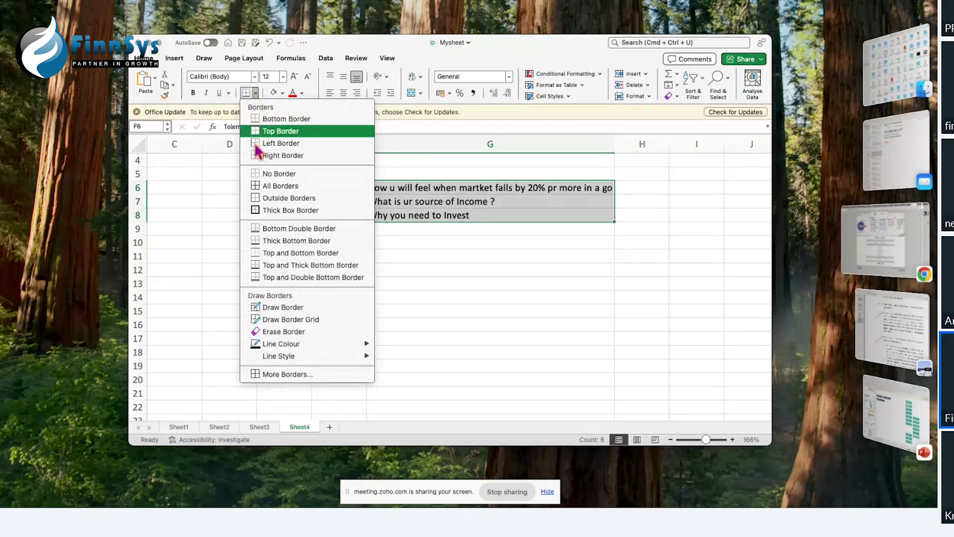
pyautogui.click(256, 188)
pyautogui.click(311, 312)
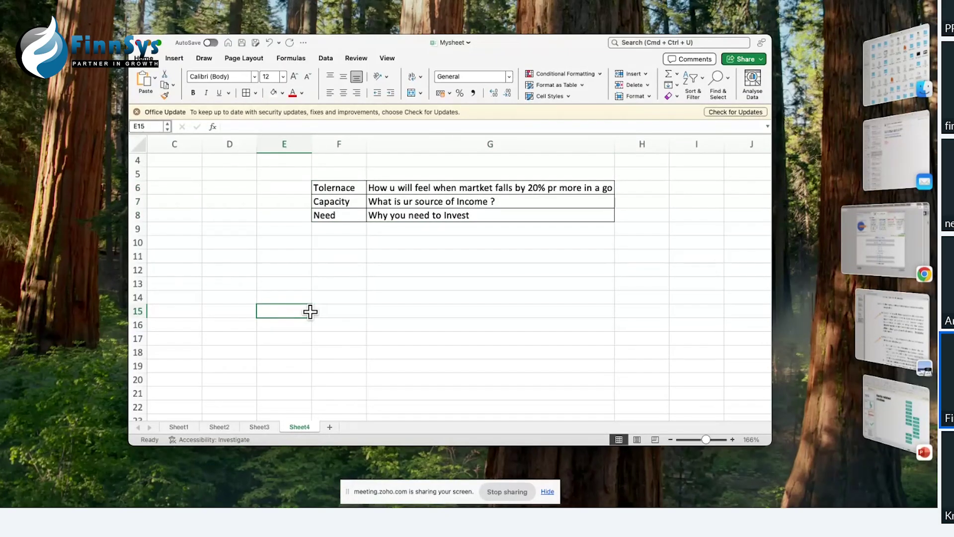
# Step: Enter '0-10' Conservative and '10 to 16' Moderate in rows 11 and 12, retyping the date-converted range
pyautogui.click(322, 255)
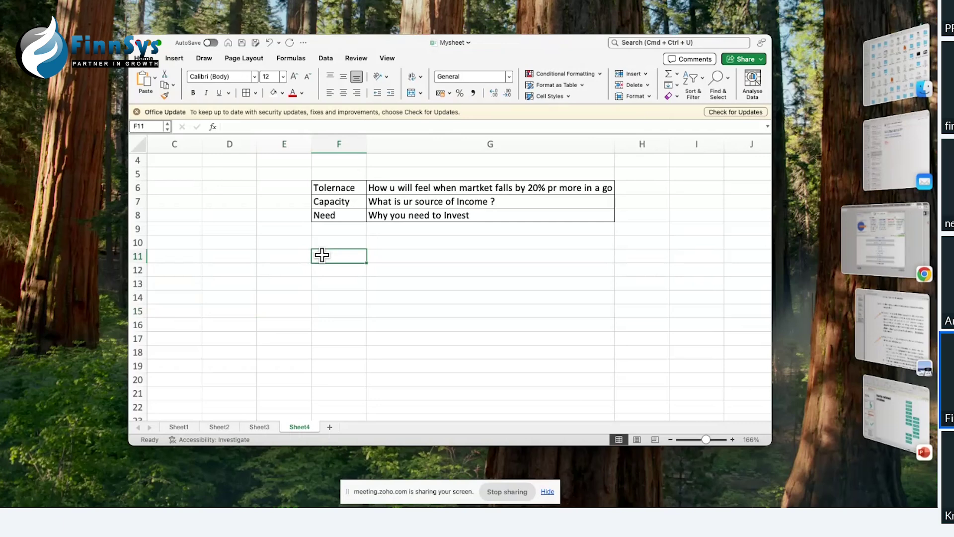
pyautogui.write('0')
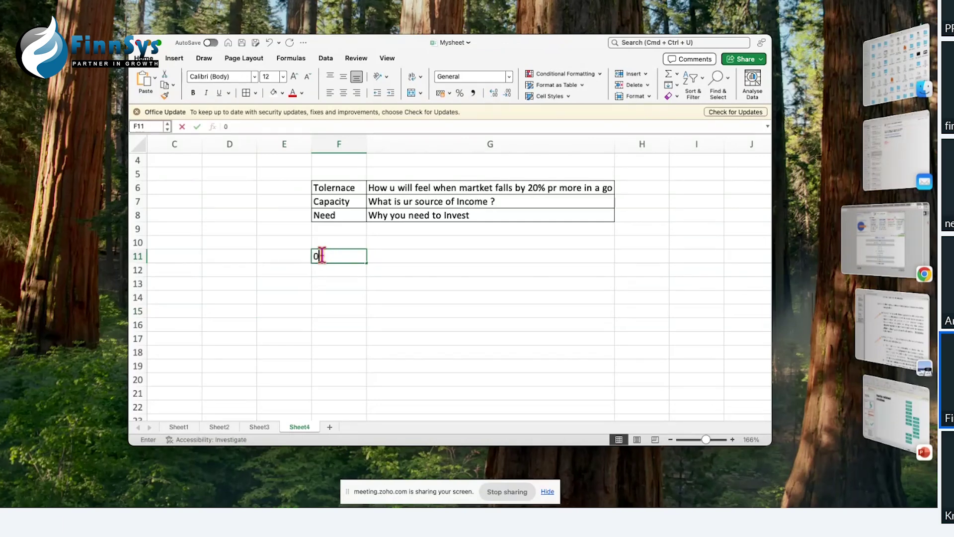
pyautogui.write('-10')
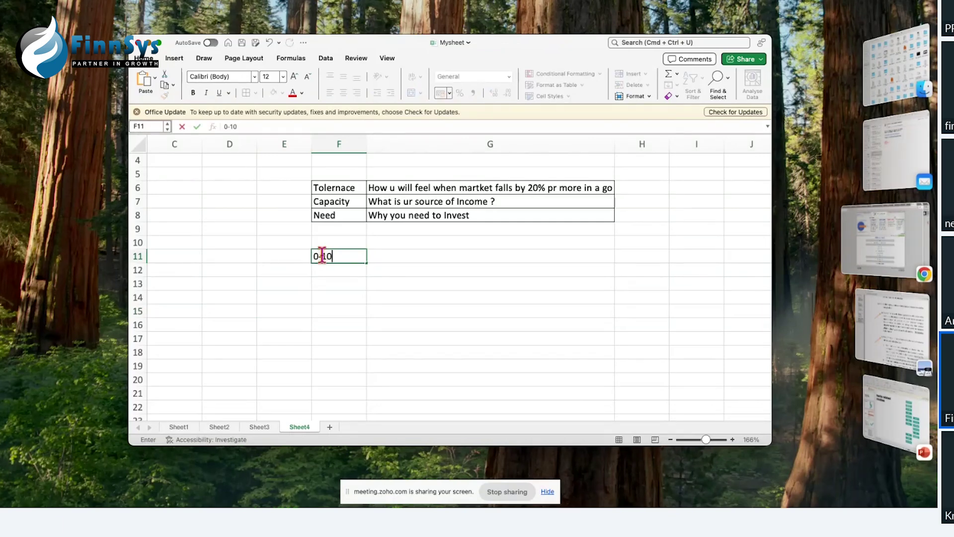
pyautogui.press('Tab')
pyautogui.write('Conservati')
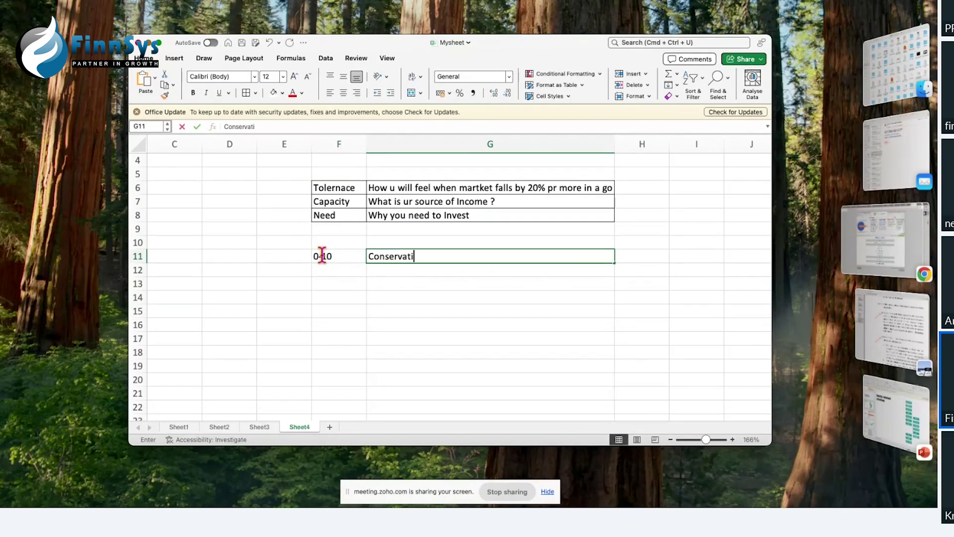
pyautogui.write('ve')
pyautogui.press('Return')
pyautogui.write('10-')
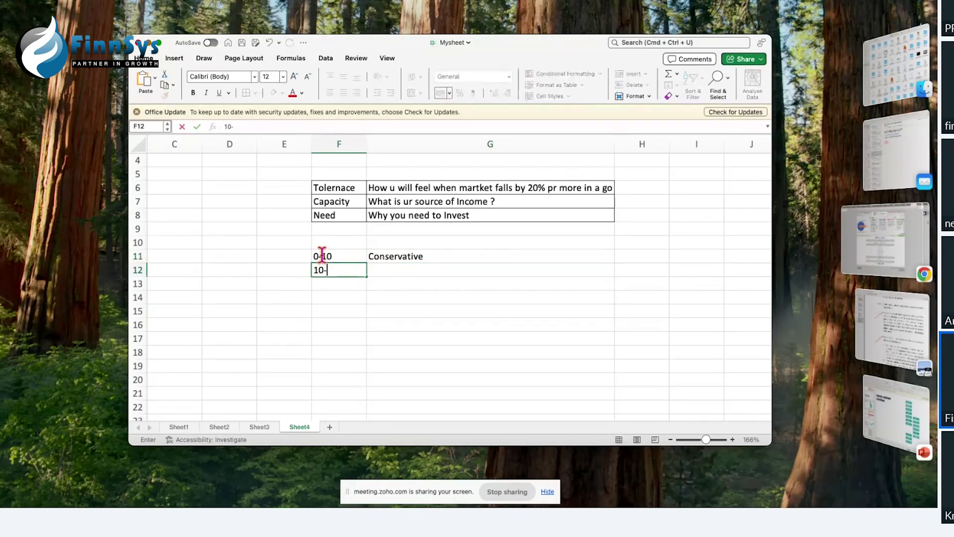
pyautogui.write('16')
pyautogui.press('Tab')
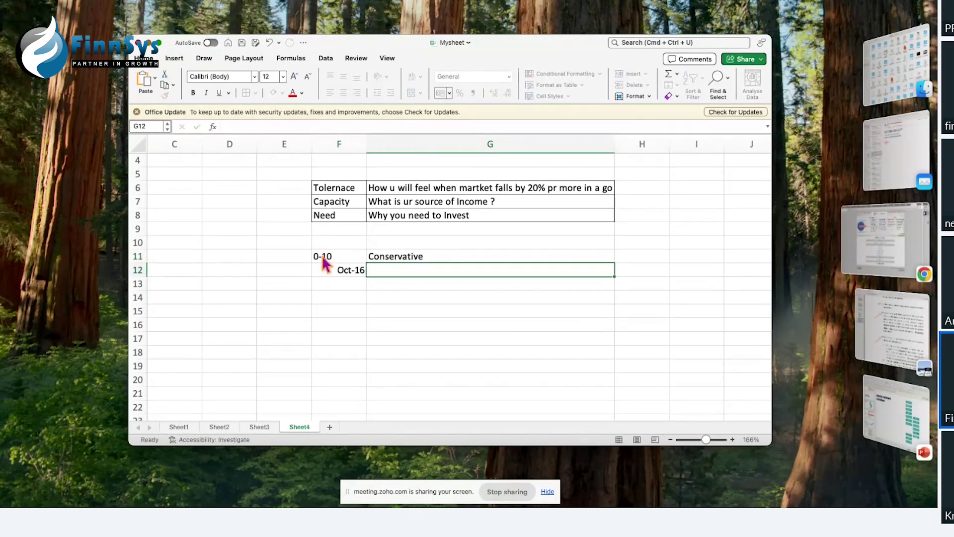
pyautogui.click(339, 272)
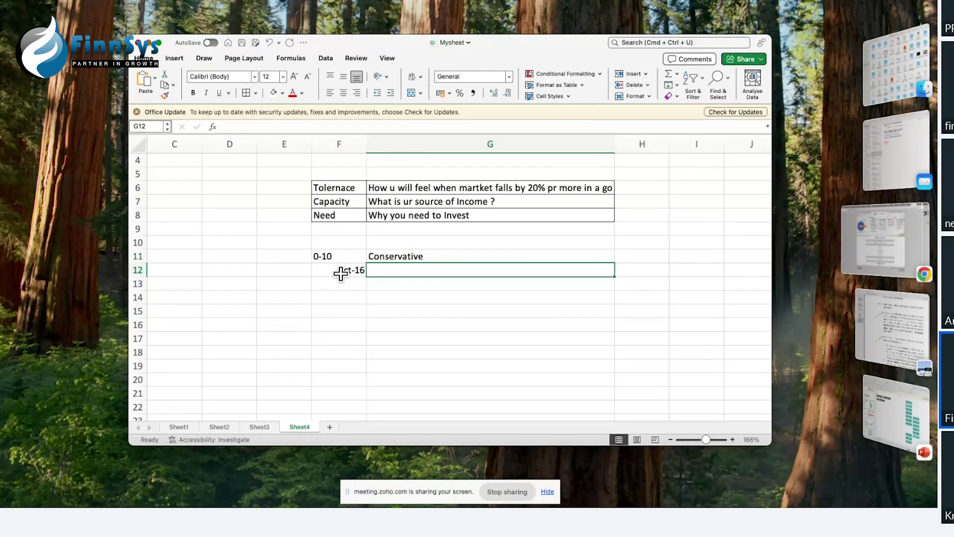
pyautogui.write('10 to 16')
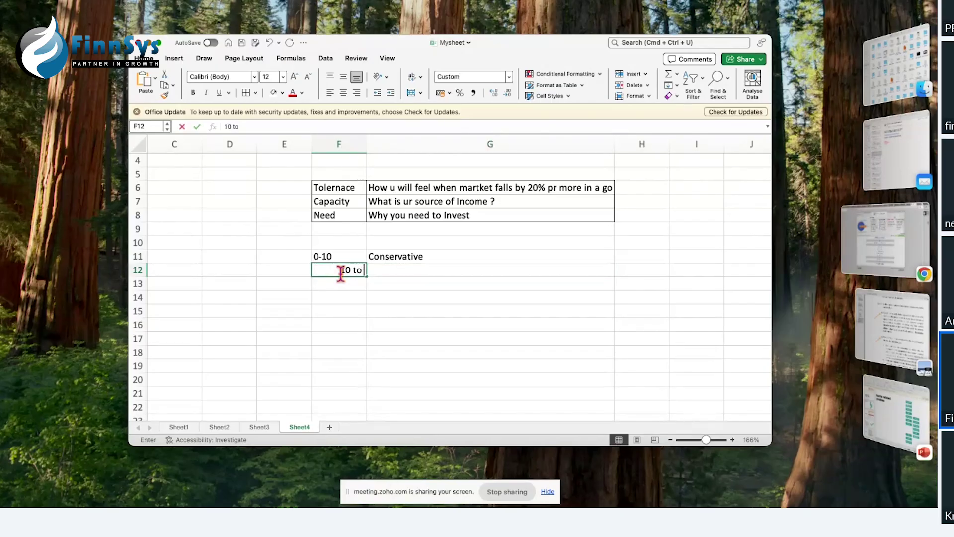
pyautogui.press('Tab')
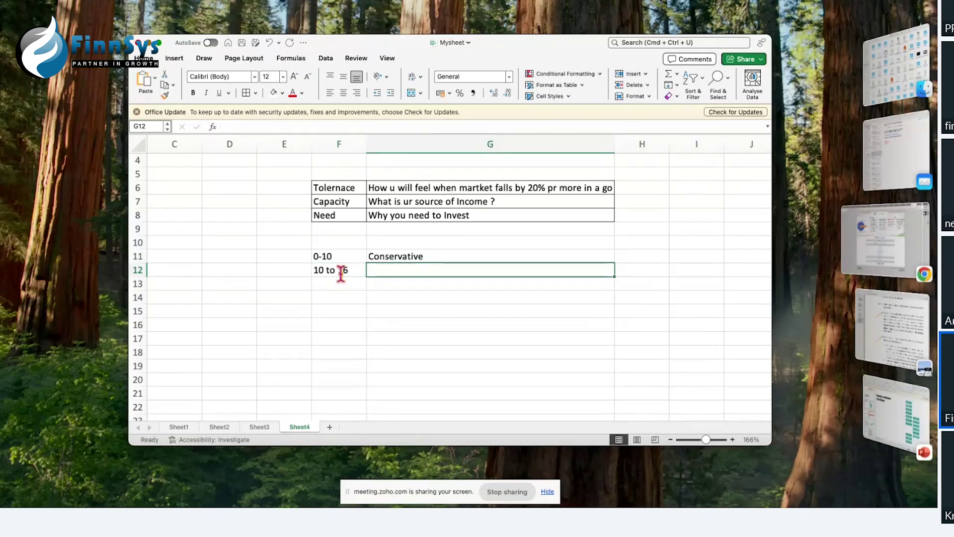
pyautogui.write('Moderate')
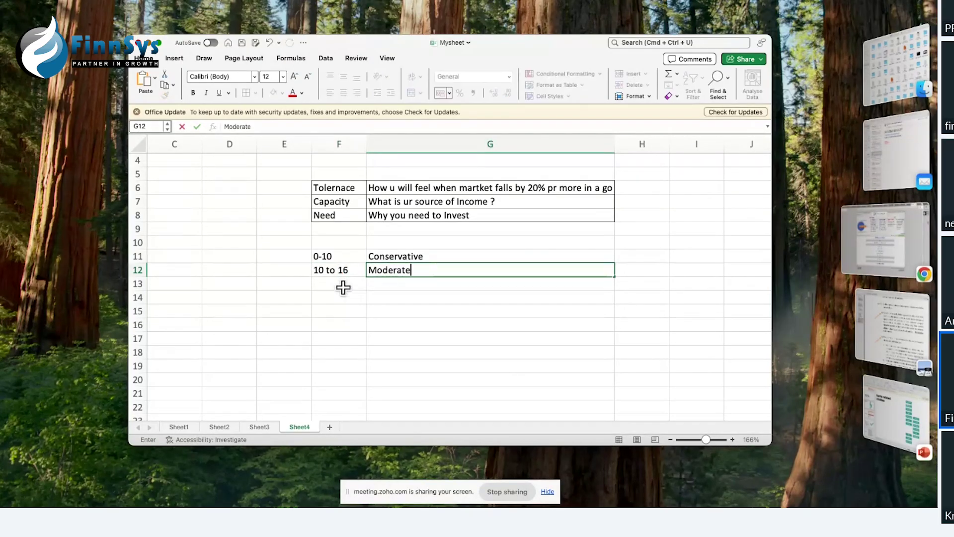
# Step: Add '17 to 24' Aggressive and '24 above' Very Aggressive in rows 13 and 14
pyautogui.click(341, 284)
pyautogui.write('17 to 24')
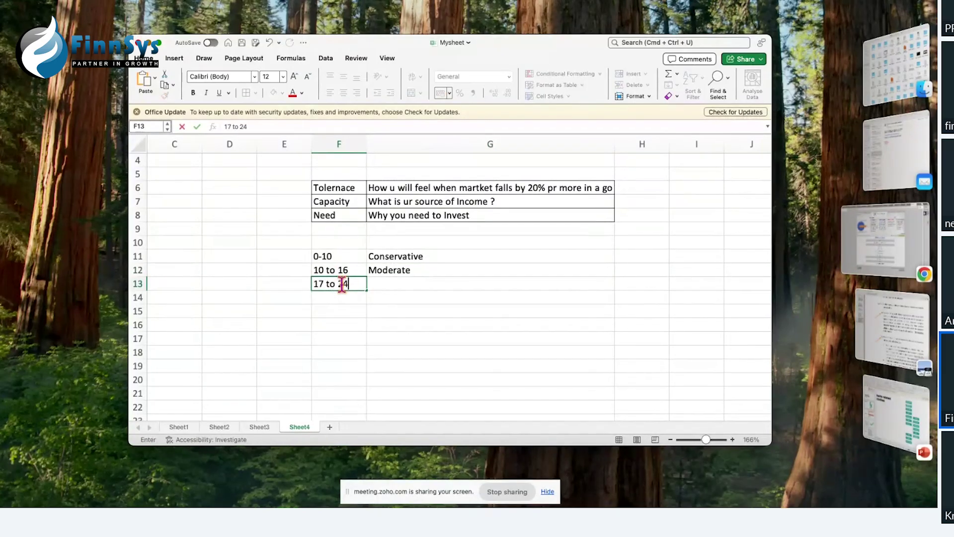
pyautogui.press('Tab')
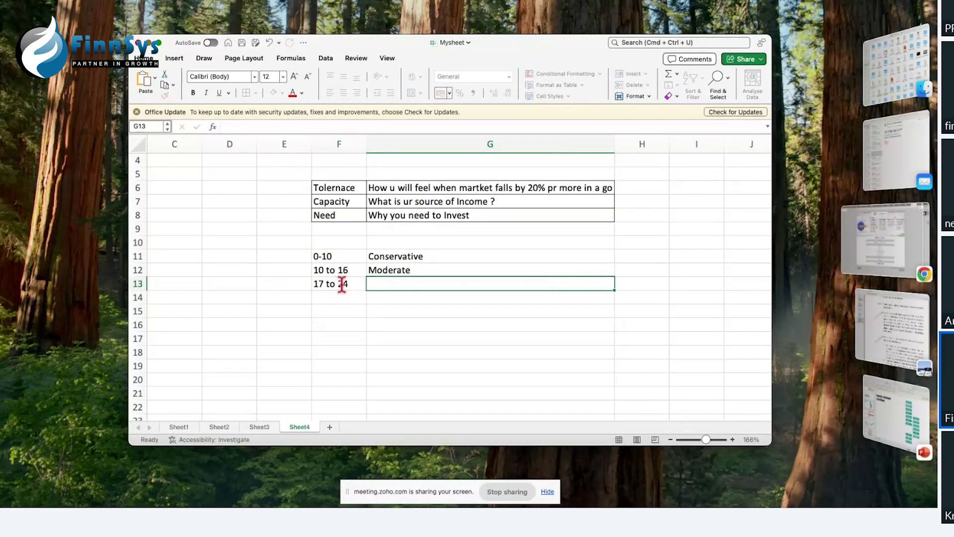
pyautogui.write('Aggressive')
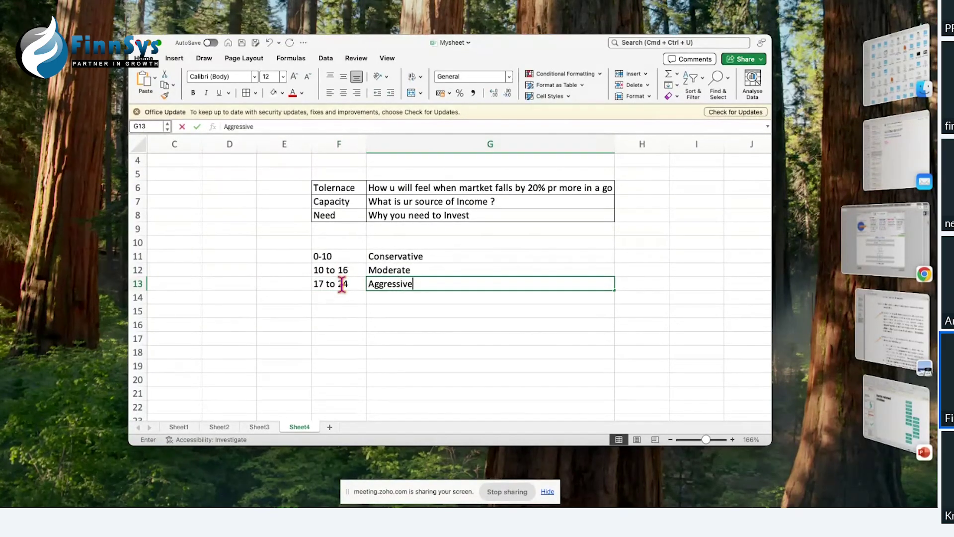
pyautogui.press('Return')
pyautogui.write('24 above')
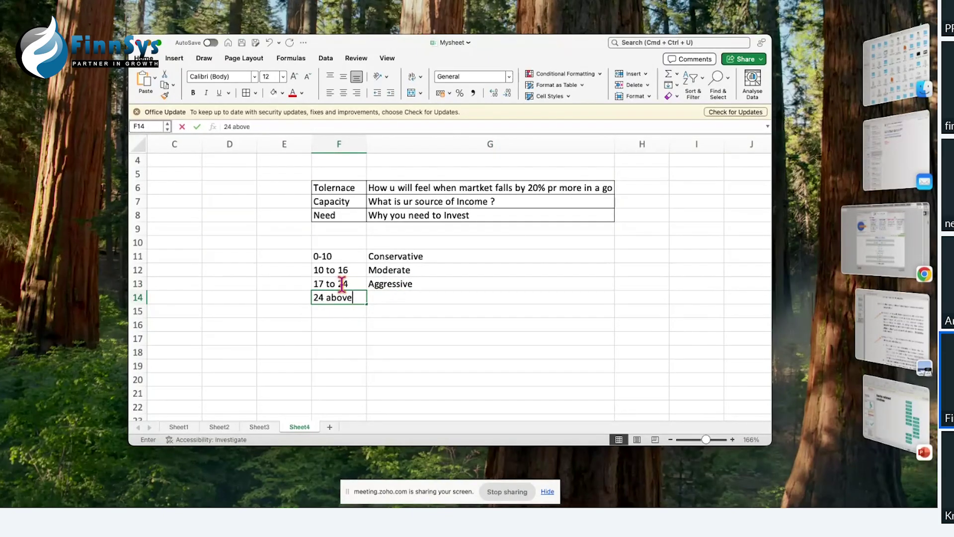
pyautogui.press('Tab')
pyautogui.write('Ve')
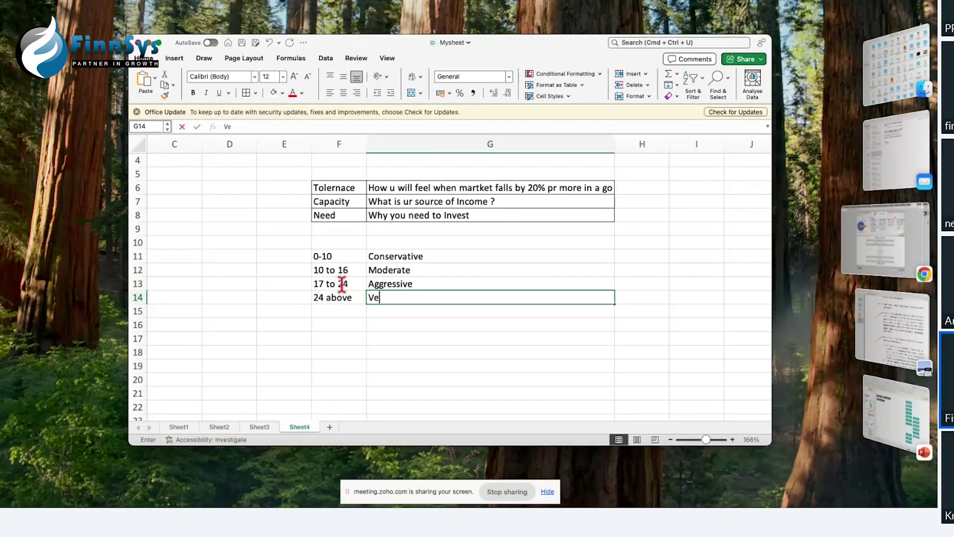
pyautogui.write('ry Aggressive')
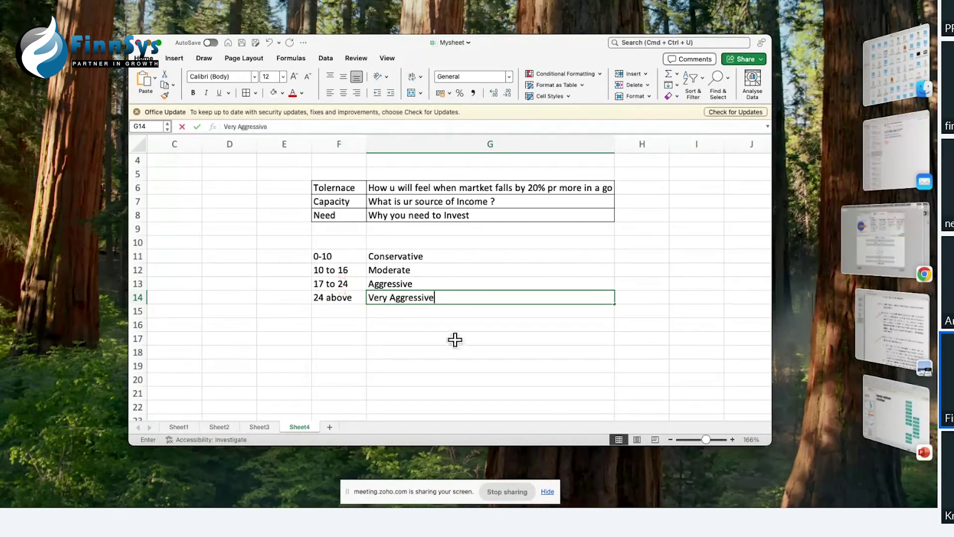
pyautogui.click(453, 339)
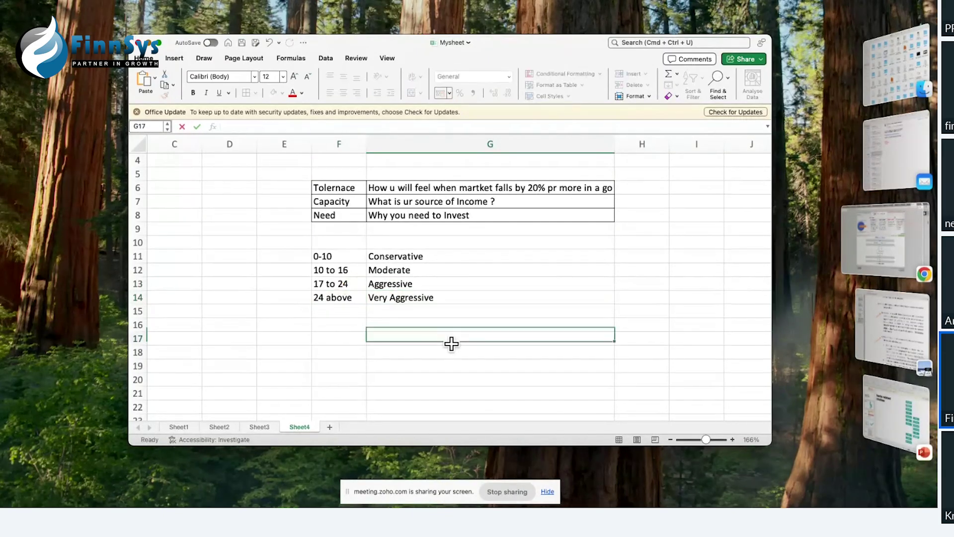
# Step: Enter the first investor's name as the column heading in H5
pyautogui.click(624, 187)
pyautogui.click(630, 171)
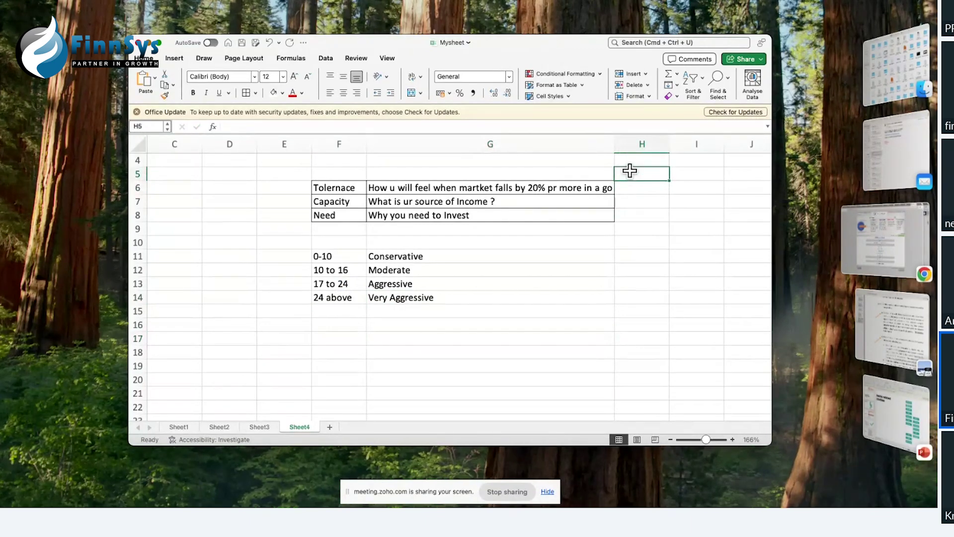
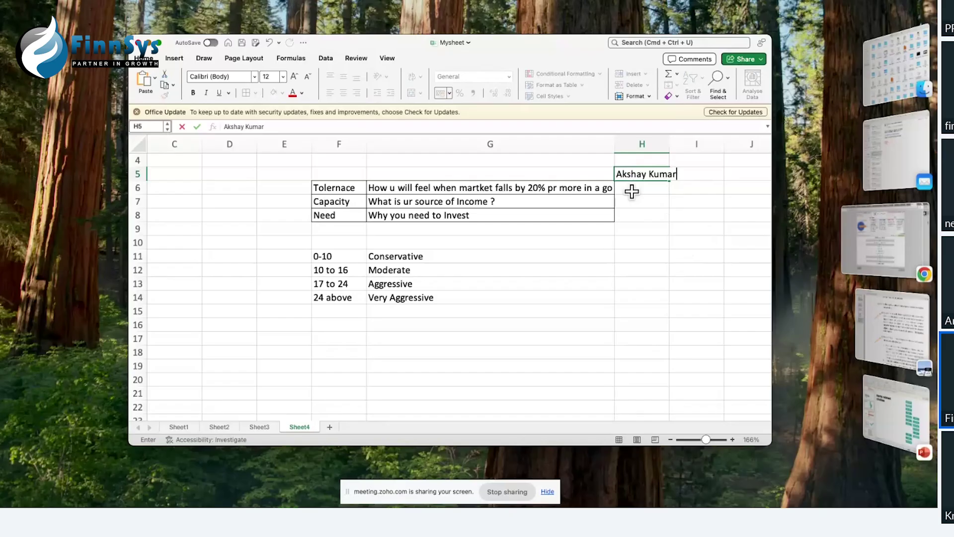
pyautogui.click(632, 191)
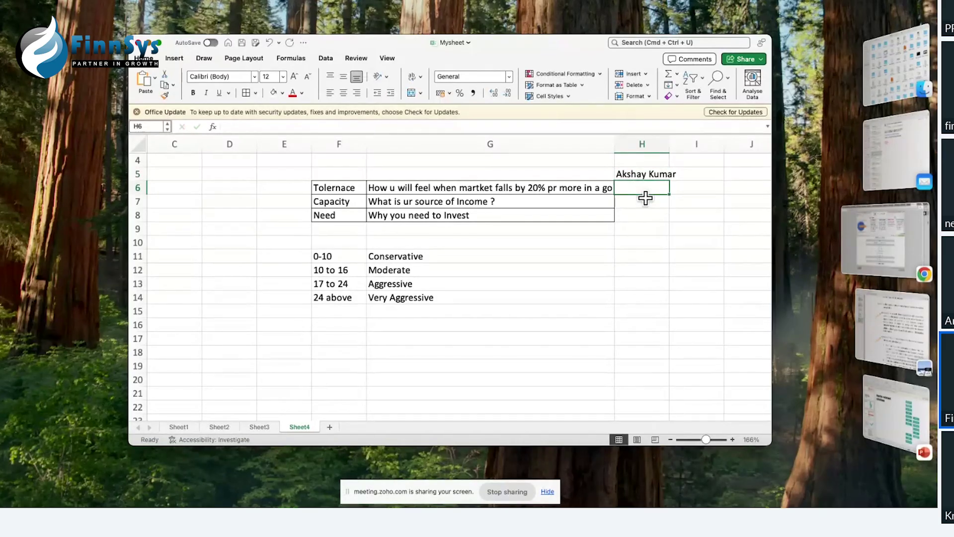
# Step: Score the first investor 10, 10 and 0 in H6:H8
pyautogui.click(348, 187)
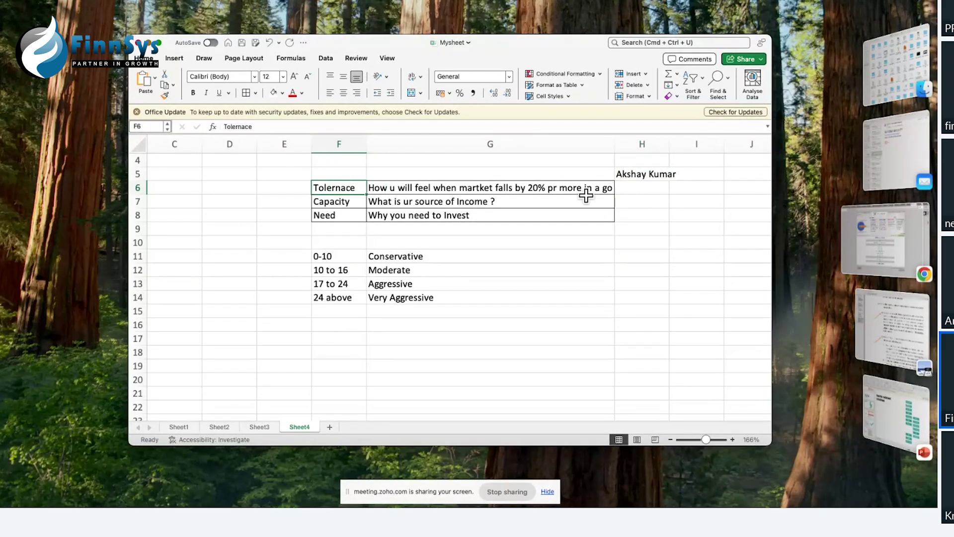
pyautogui.click(635, 192)
pyautogui.write('10')
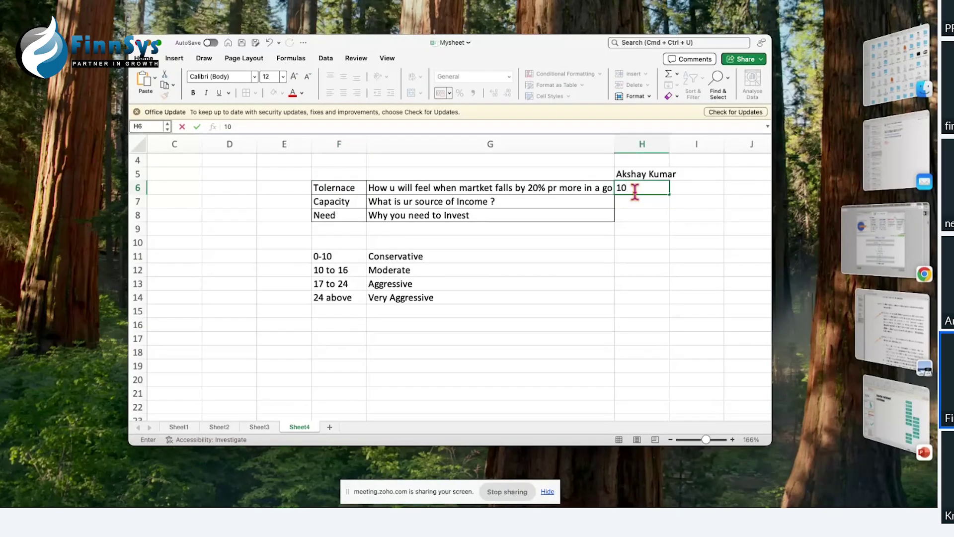
pyautogui.press('Return')
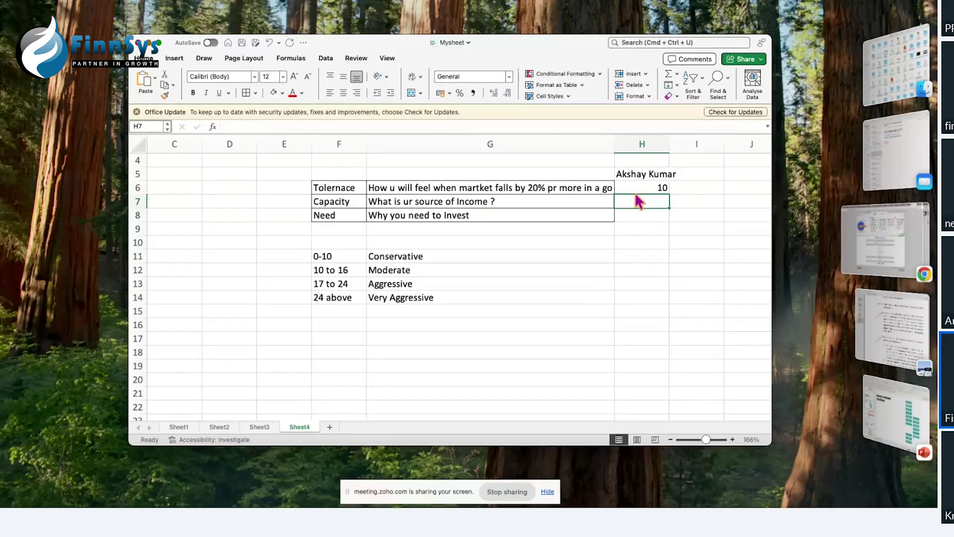
pyautogui.write('10')
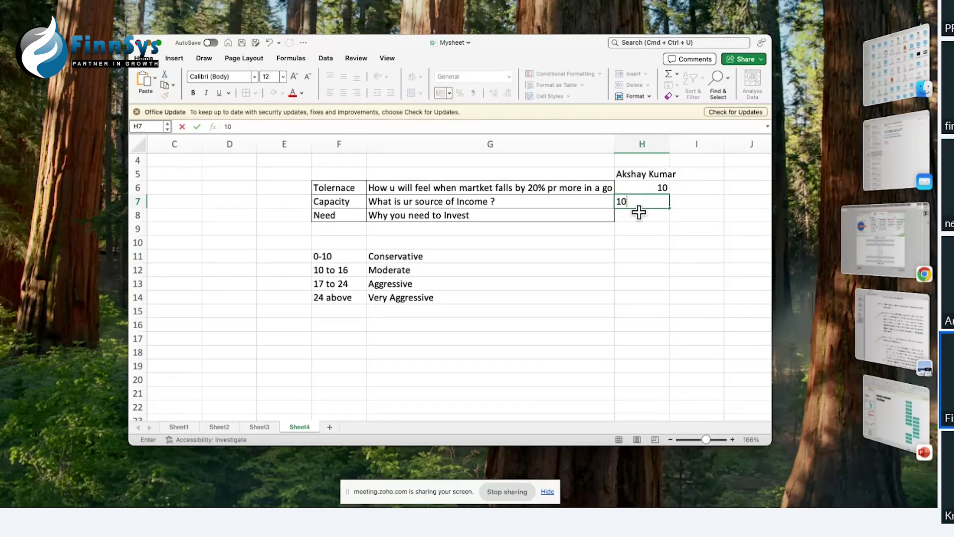
pyautogui.click(639, 216)
pyautogui.write('0')
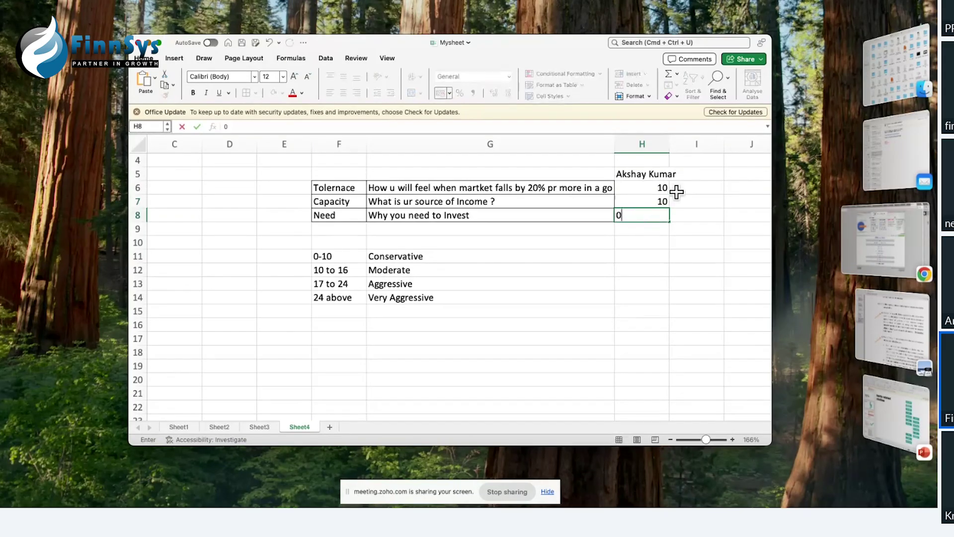
# Step: Head the second investor column ABCD in I5
pyautogui.click(693, 176)
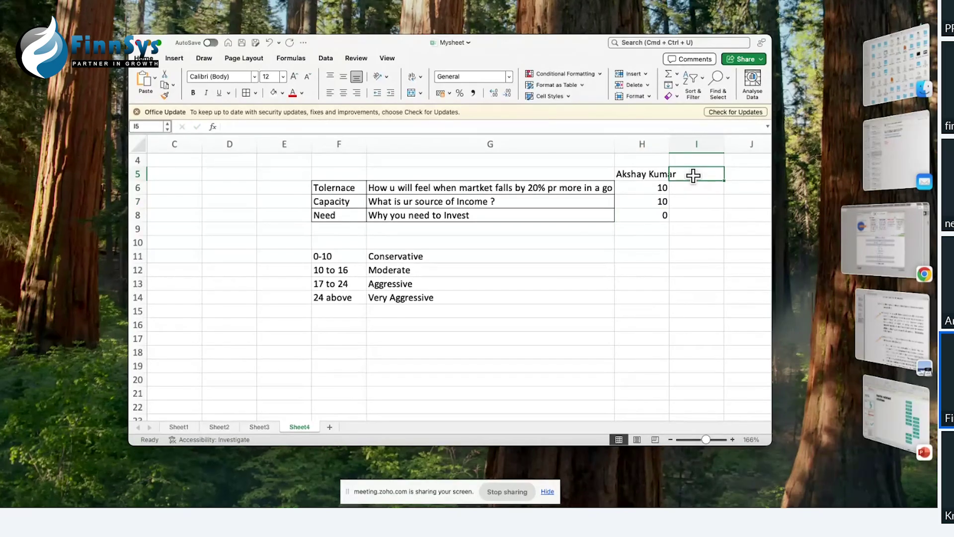
pyautogui.write('ABCD')
pyautogui.click(691, 186)
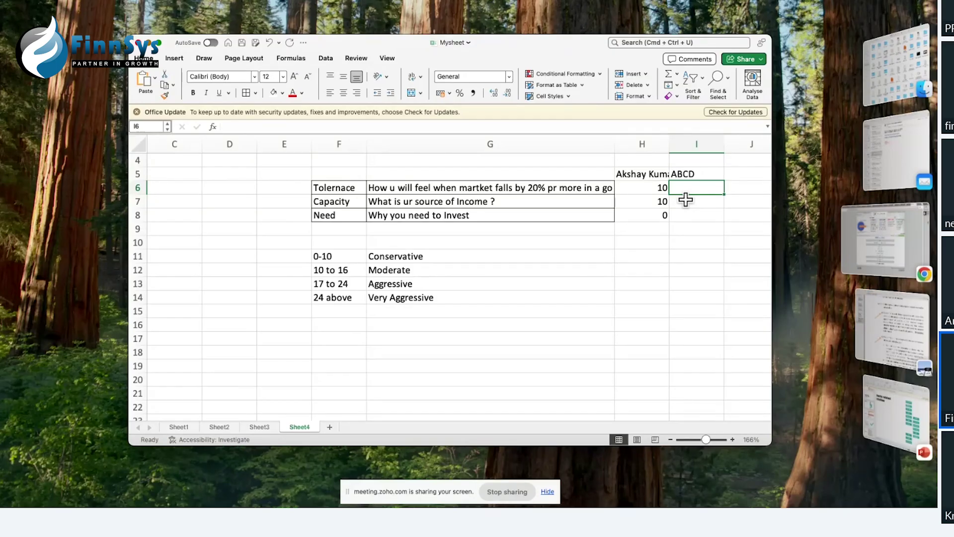
# Step: Score investor ABCD 0, 0 and 10 in I6:I8
pyautogui.write('0')
pyautogui.press('Return')
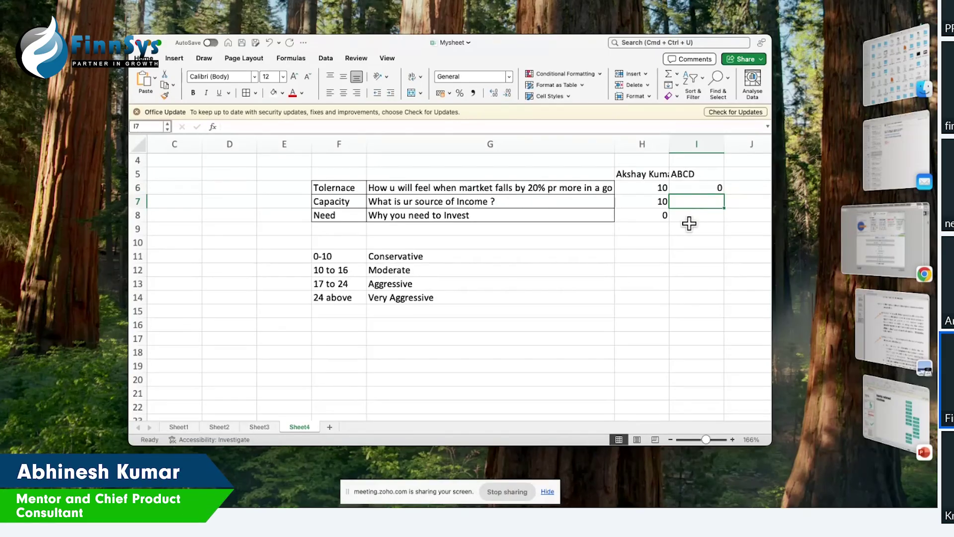
pyautogui.write('0')
pyautogui.press('Return')
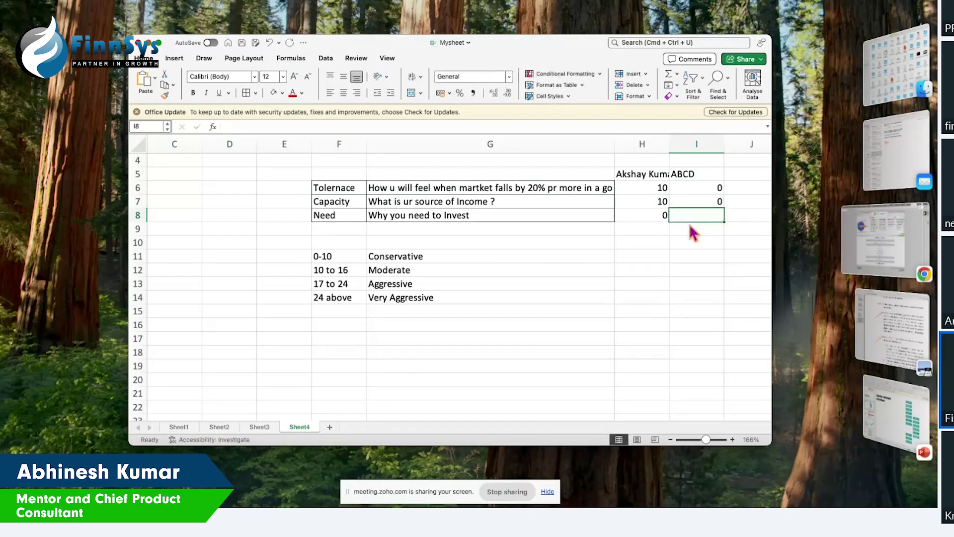
pyautogui.write('10')
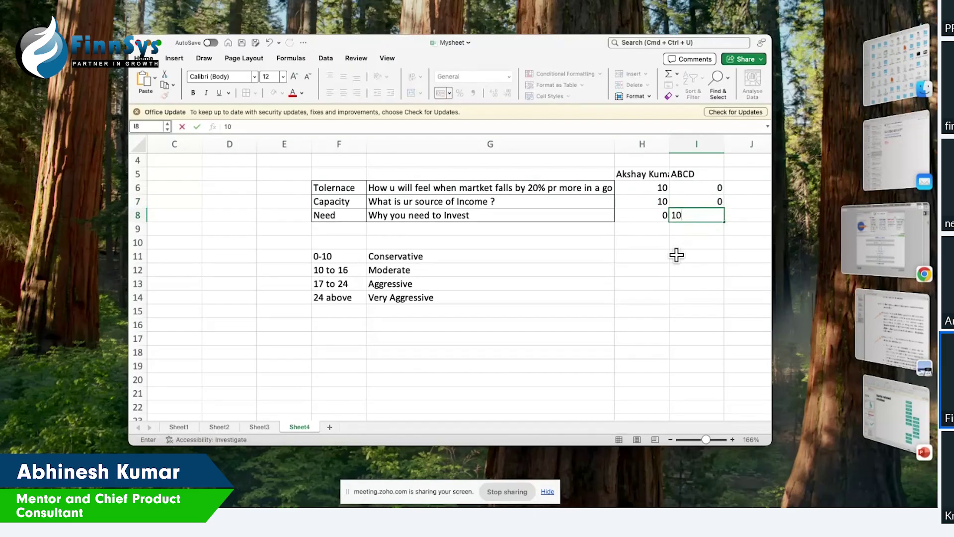
pyautogui.click(676, 254)
# Step: Enter total scores 20 and 10 in H9:I9
pyautogui.click(648, 230)
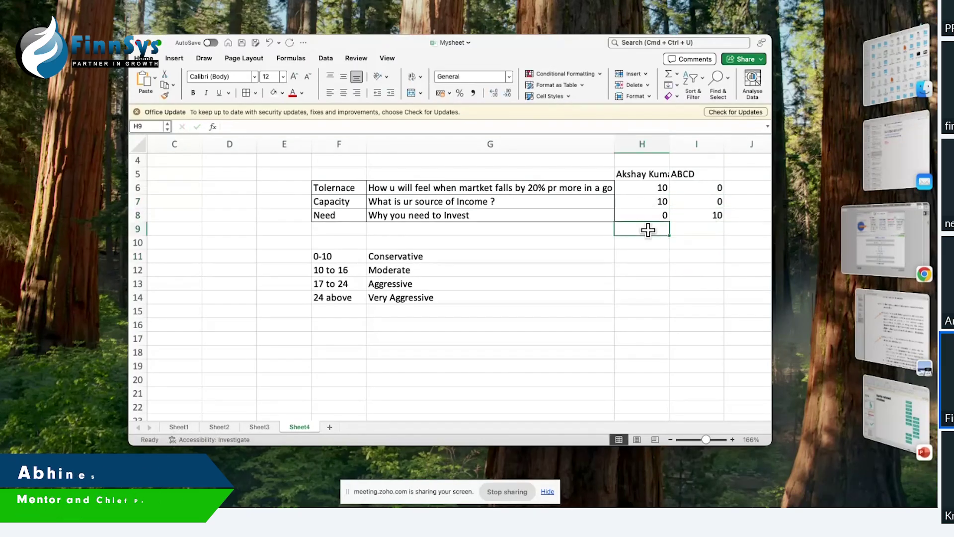
pyautogui.write('20')
pyautogui.press('Tab')
pyautogui.write('10')
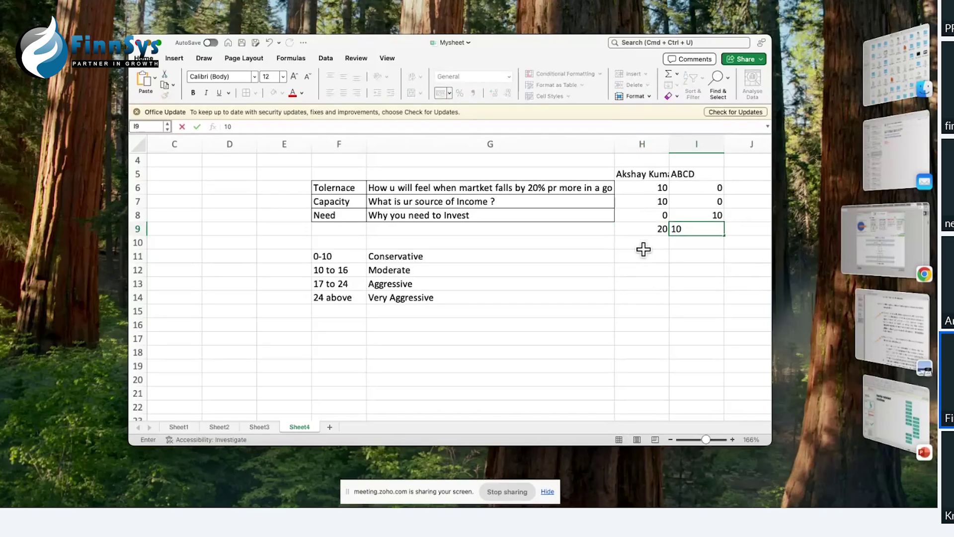
pyautogui.click(641, 244)
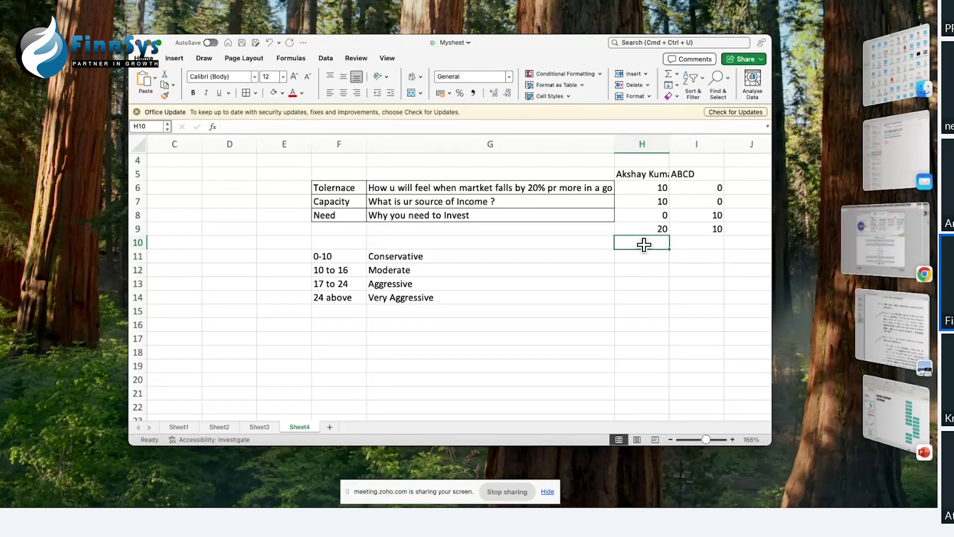
# Step: Label the profiles Aggressive and Moderate in H10:I10
pyautogui.write('Agg')
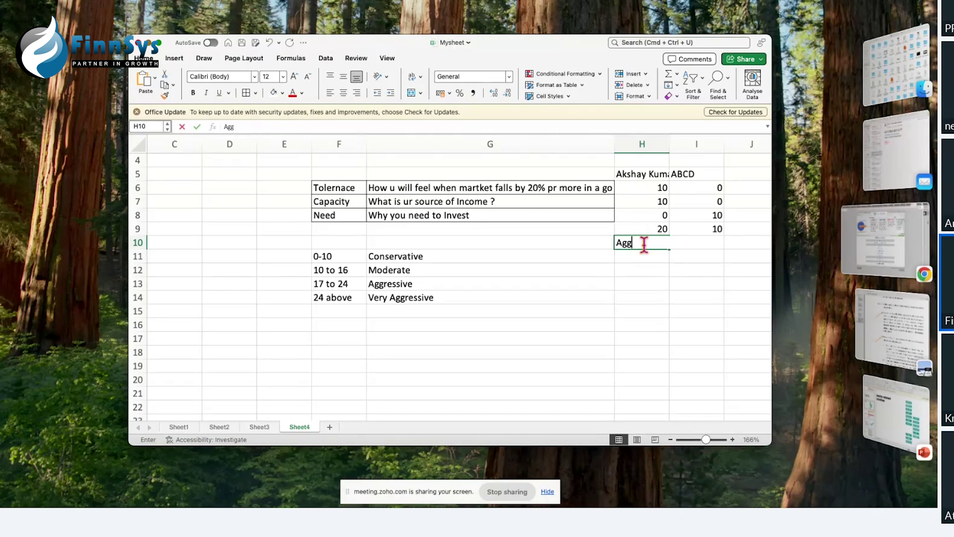
pyautogui.write('ressive')
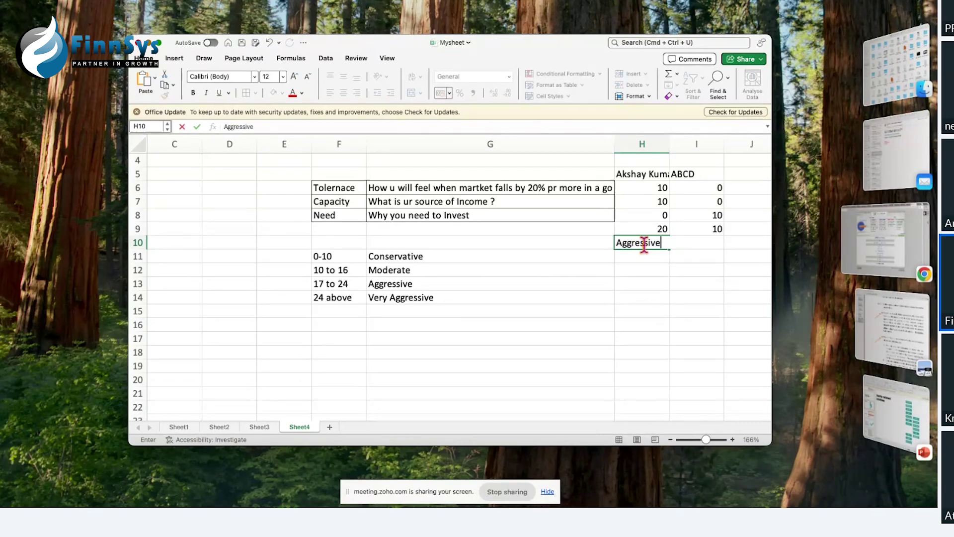
pyautogui.press('Tab')
pyautogui.write('Moderate')
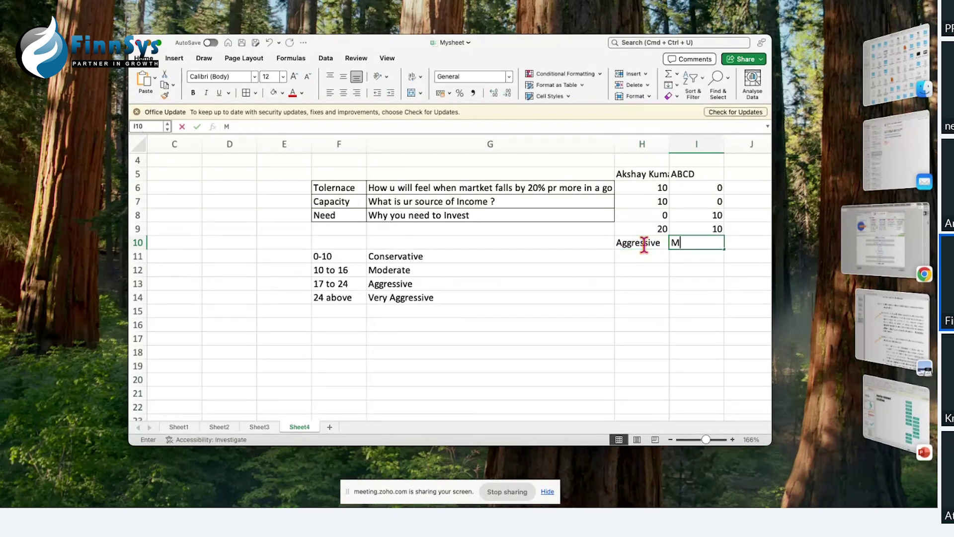
pyautogui.click(670, 299)
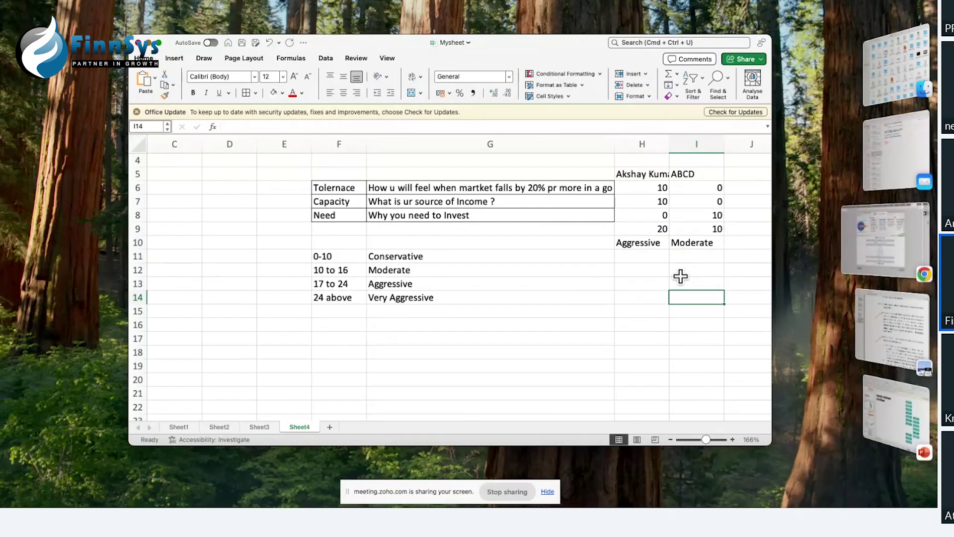
pyautogui.click(698, 180)
# Step: Add fund suggestions BAF and Hybrid in I11:I12
pyautogui.click(692, 255)
pyautogui.write('BAF')
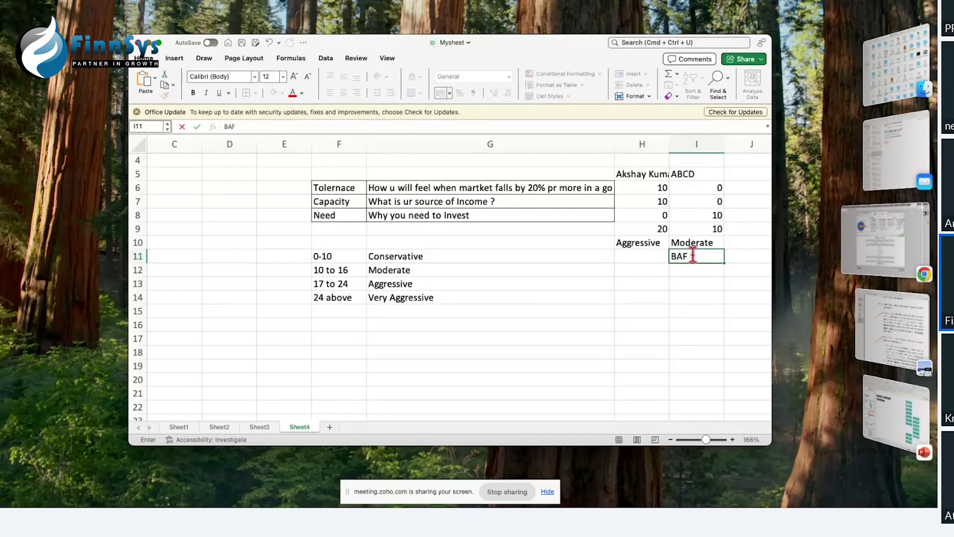
pyautogui.press('Return')
pyautogui.write('Hybrid')
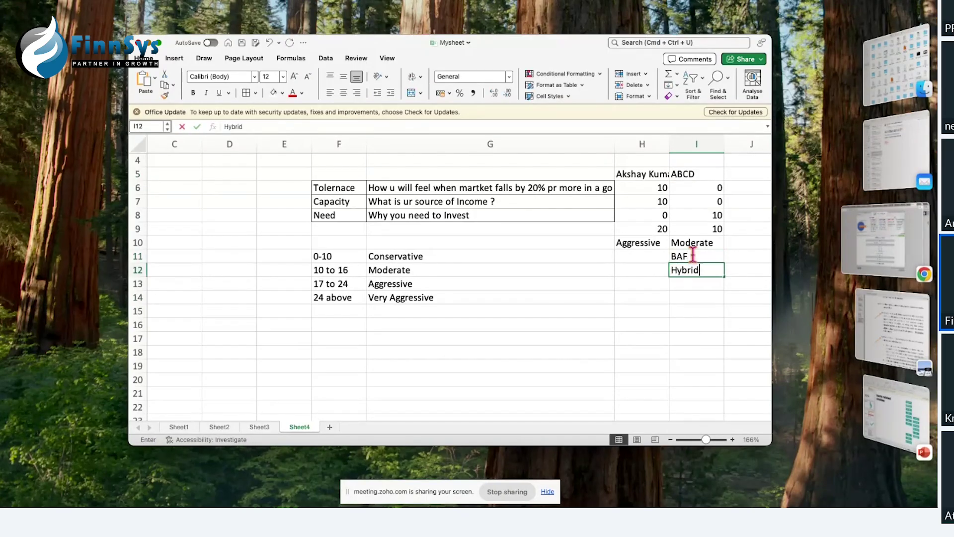
pyautogui.click(633, 258)
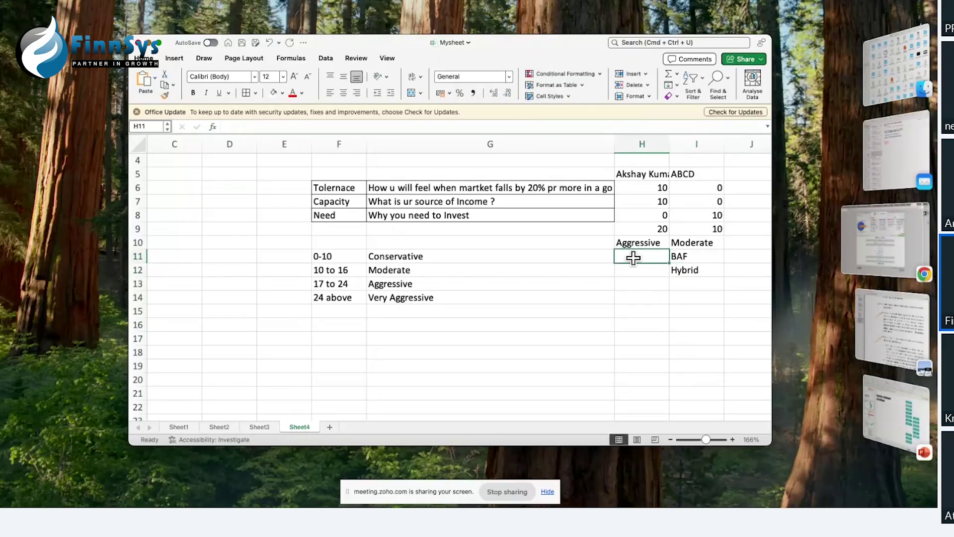
pyautogui.click(661, 297)
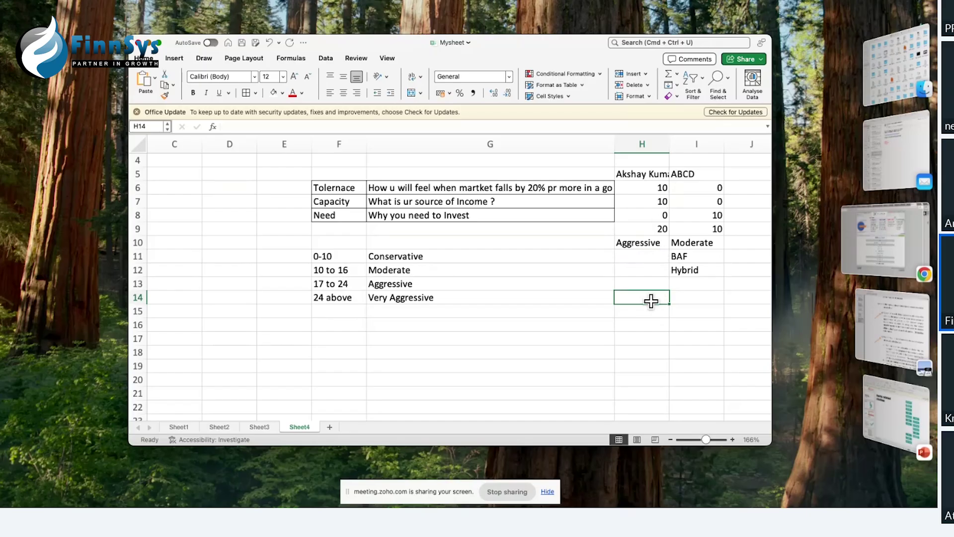
# Step: Select the first investor's name and three scores in H5:H8
pyautogui.click(634, 187)
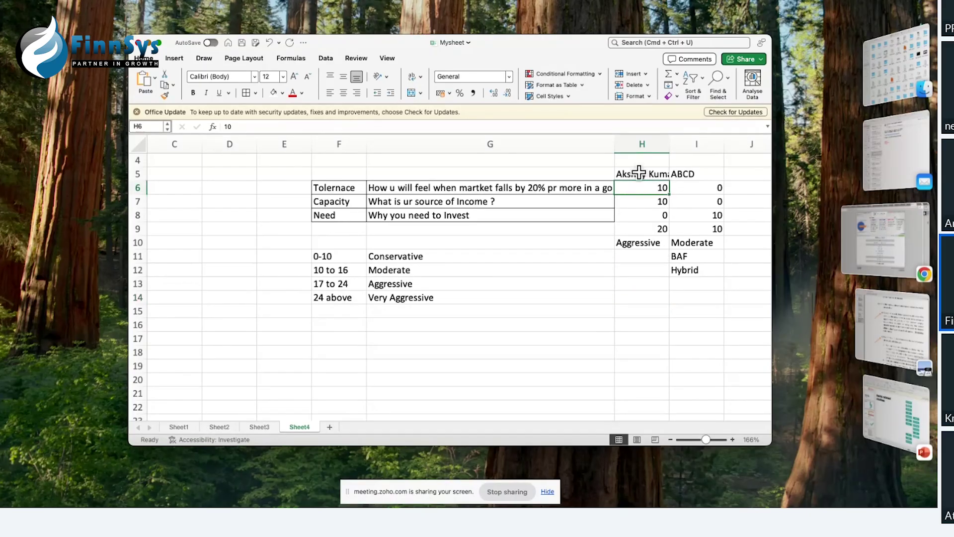
pyautogui.moveTo(640, 173); pyautogui.dragTo(640, 219)
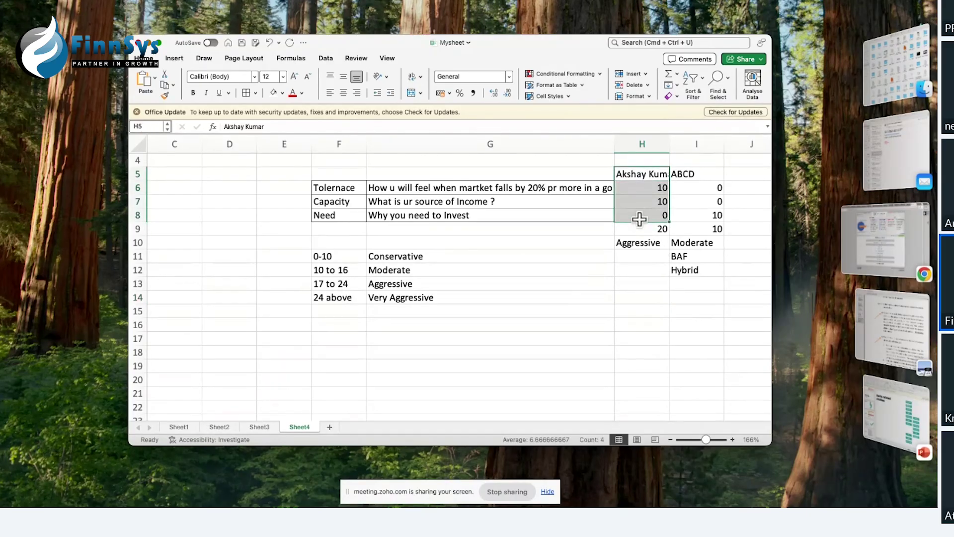
pyautogui.click(877, 243)
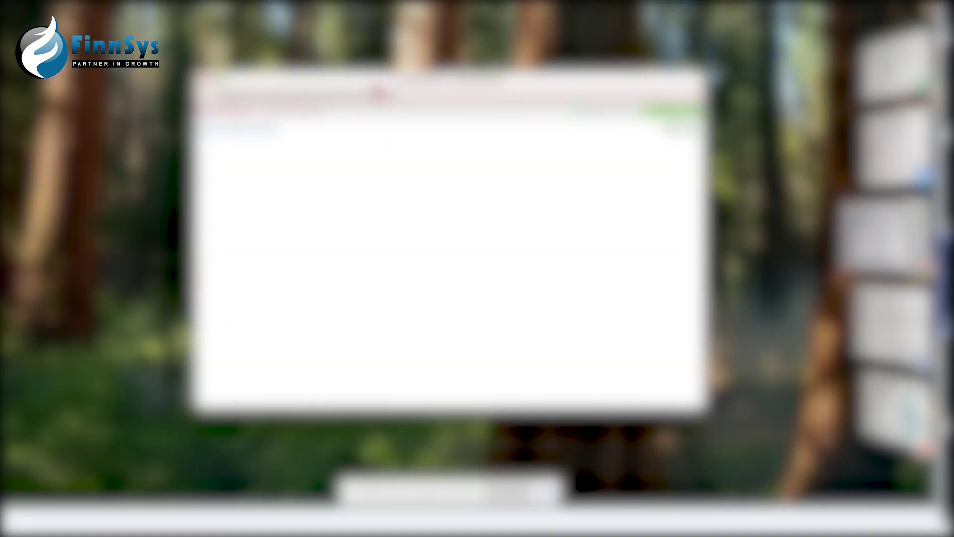
# Step: Search FinnSys for Investors with No Risk Profile and open one investor's review page
pyautogui.moveTo(377, 93); pyautogui.dragTo(263, 35)
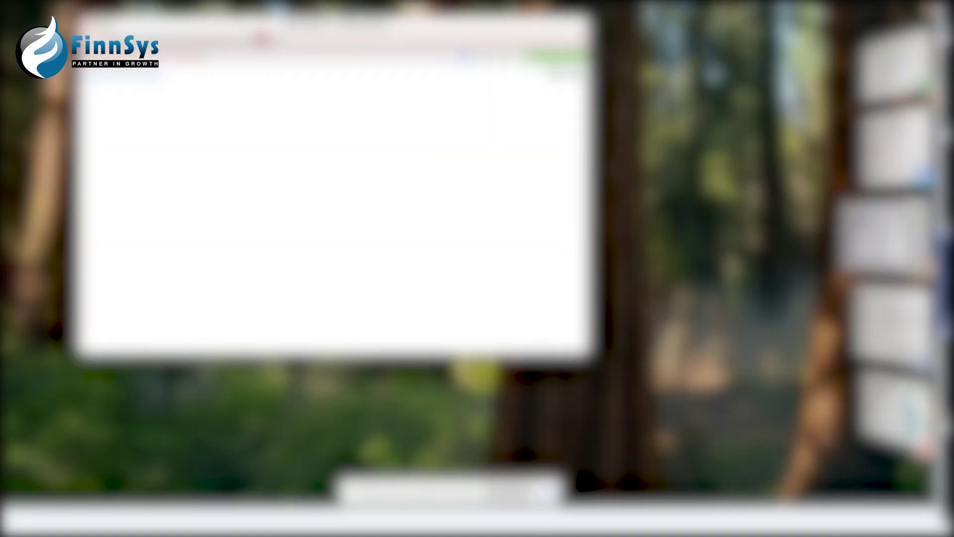
pyautogui.moveTo(595, 356); pyautogui.dragTo(908, 431)
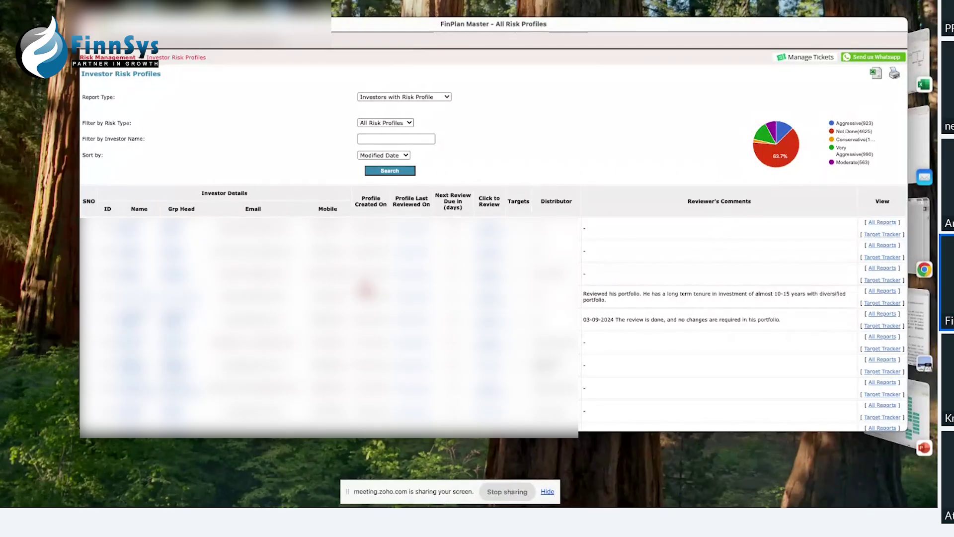
pyautogui.click(410, 98)
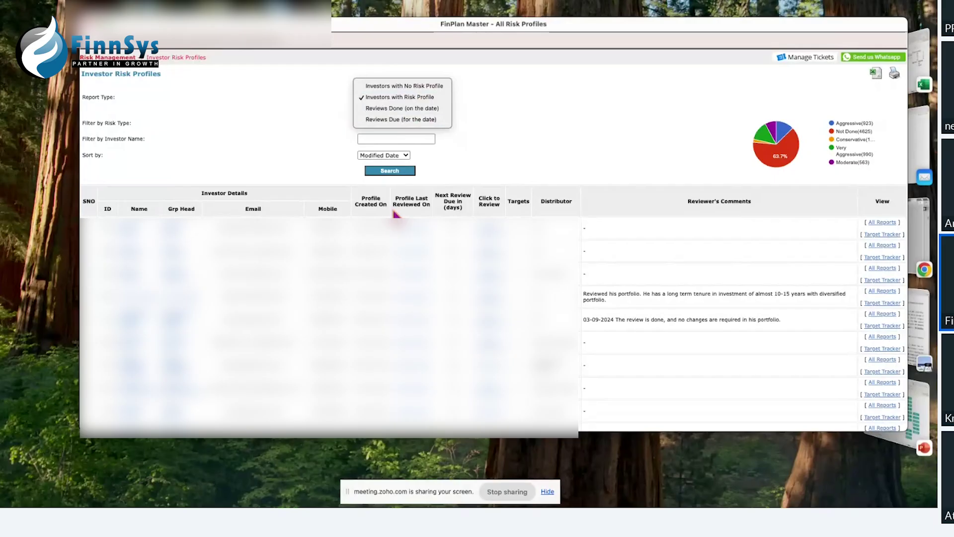
pyautogui.click(412, 89)
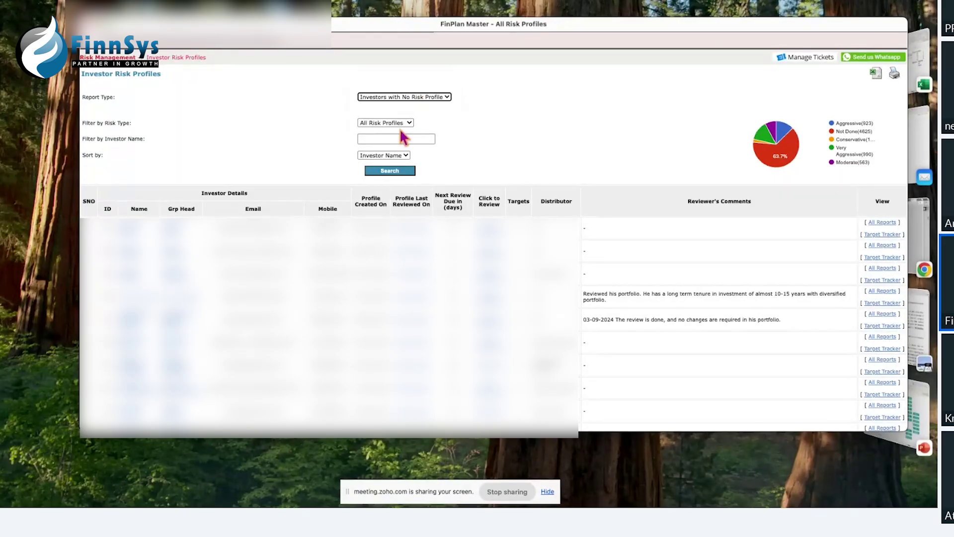
pyautogui.click(389, 171)
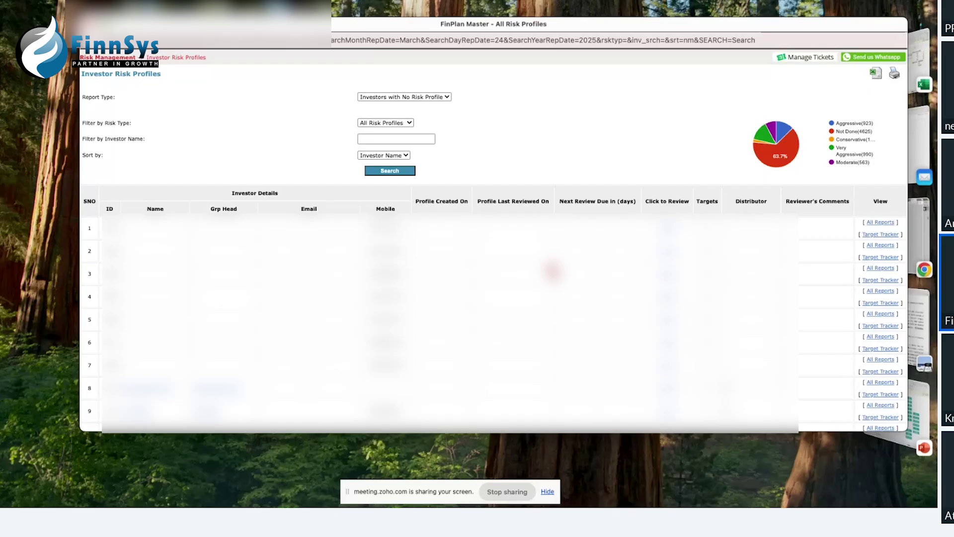
pyautogui.scroll(-5, 551, 310)
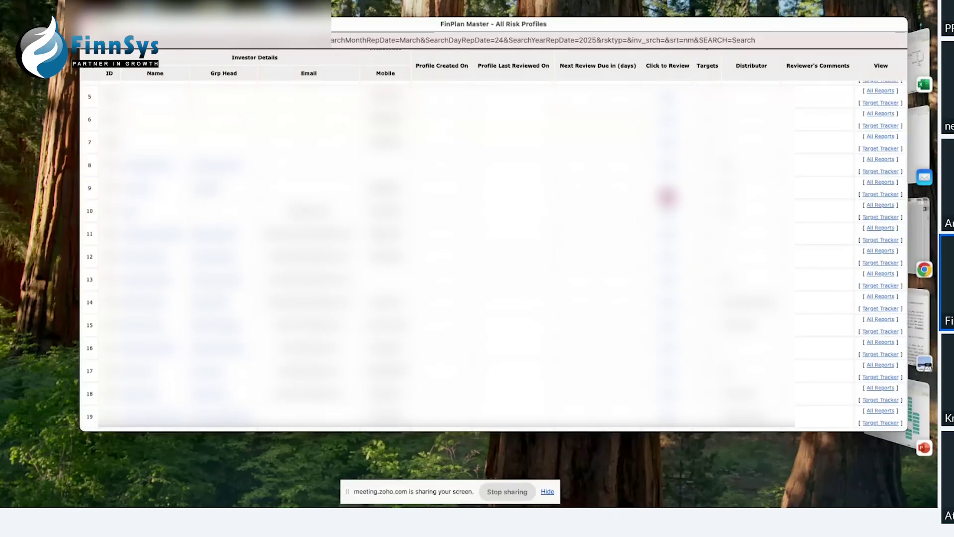
pyautogui.click(669, 197)
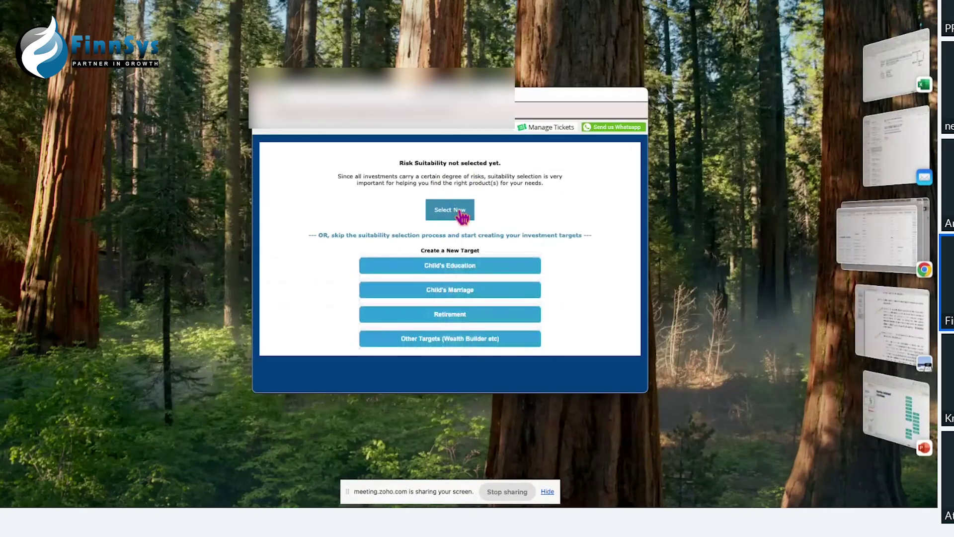
# Step: Choose the Aggressive profile with comment 'as per Risk profiling form filed on 12th March 2025'
pyautogui.click(460, 216)
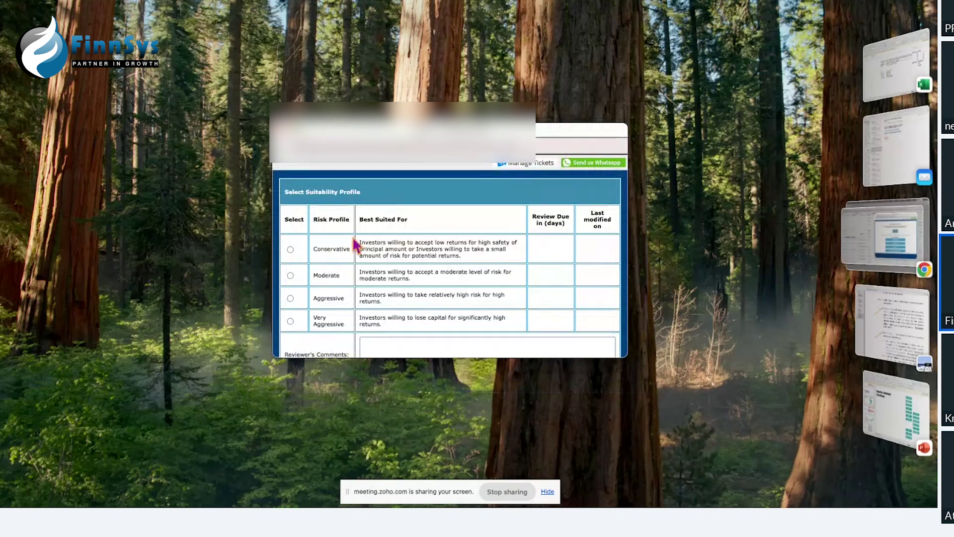
pyautogui.scroll(-2, 338, 298)
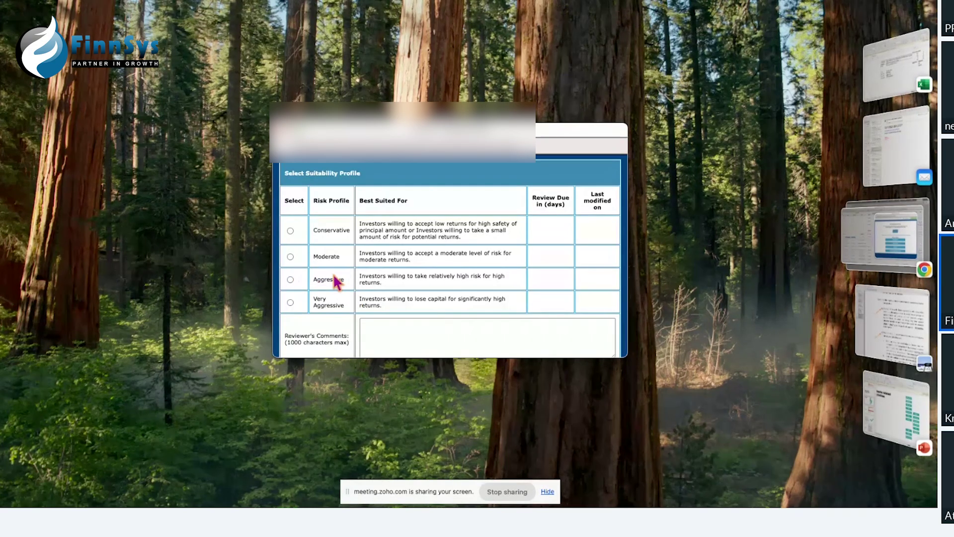
pyautogui.click(290, 280)
pyautogui.scroll(-1, 417, 348)
pyautogui.write('as per ')
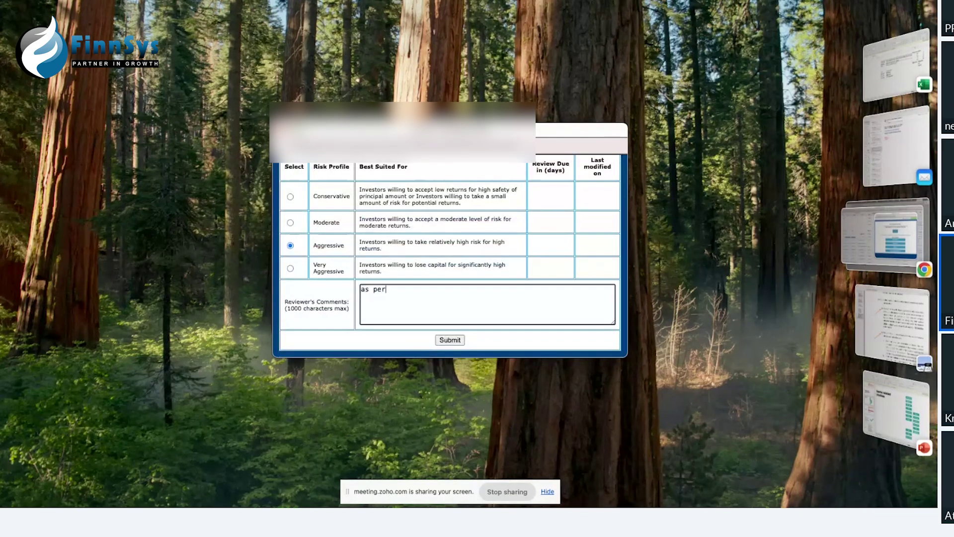
pyautogui.write('Risk profiling form')
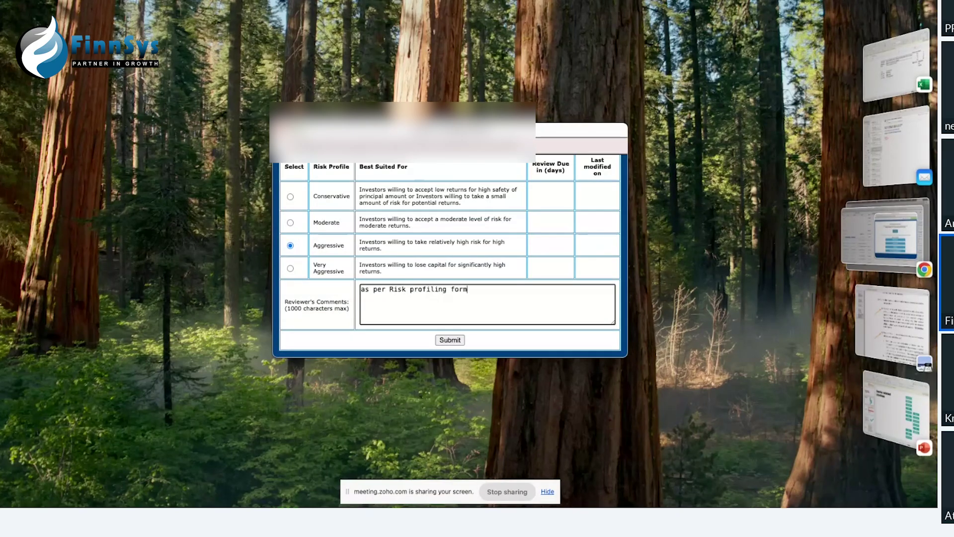
pyautogui.write(' fileld on 12th March 2025')
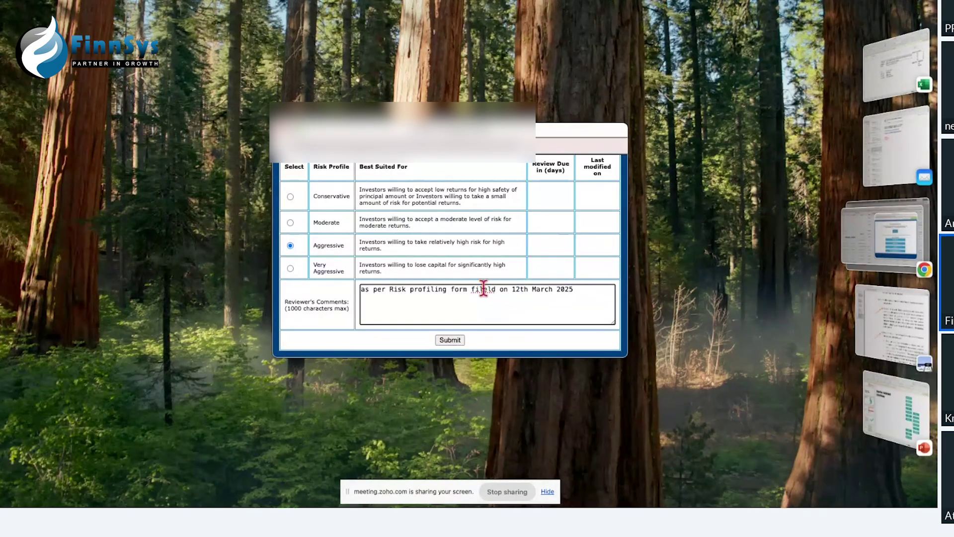
# Step: Fix the comment's typo, submit the profile, and return to the investor list
pyautogui.click(483, 289)
pyautogui.press('BackSpace')
pyautogui.write('l')
pyautogui.click(451, 342)
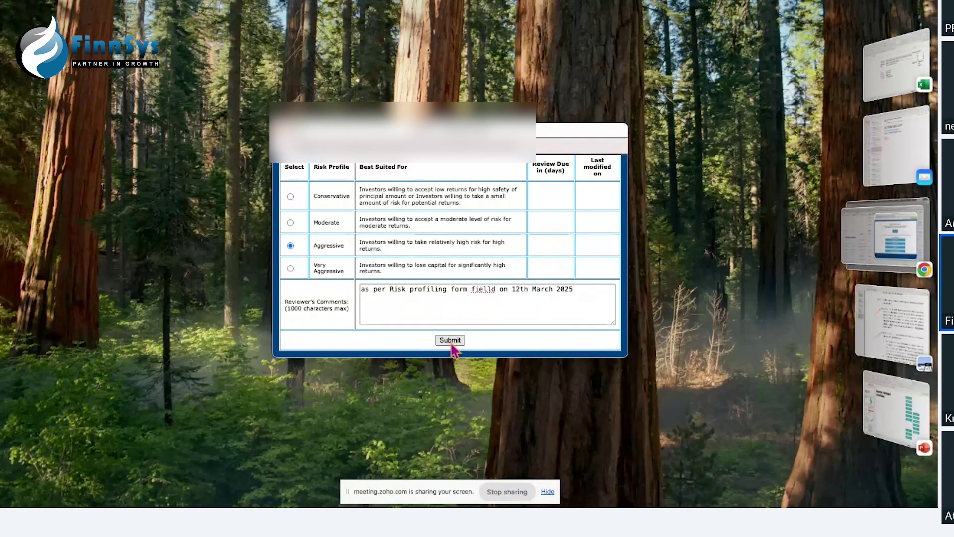
pyautogui.click(452, 266)
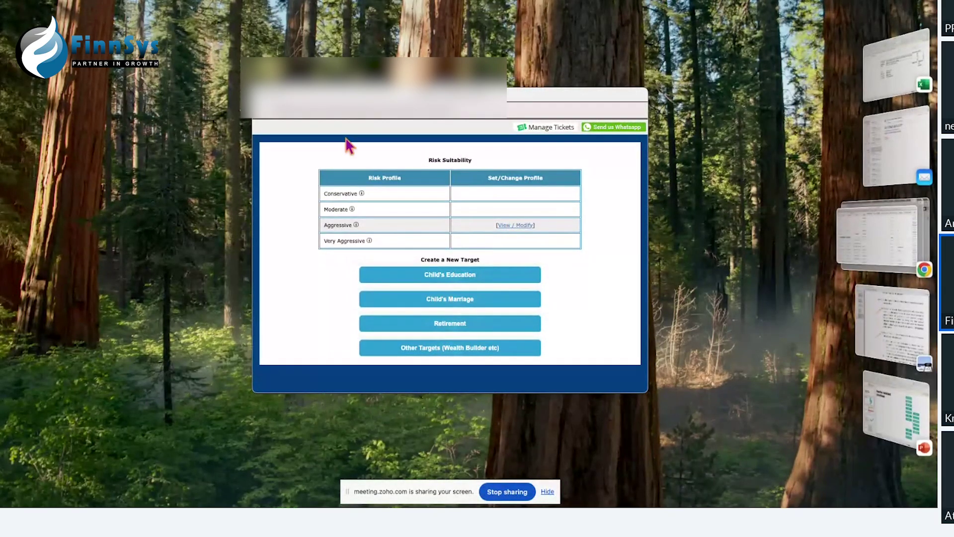
pyautogui.click(262, 101)
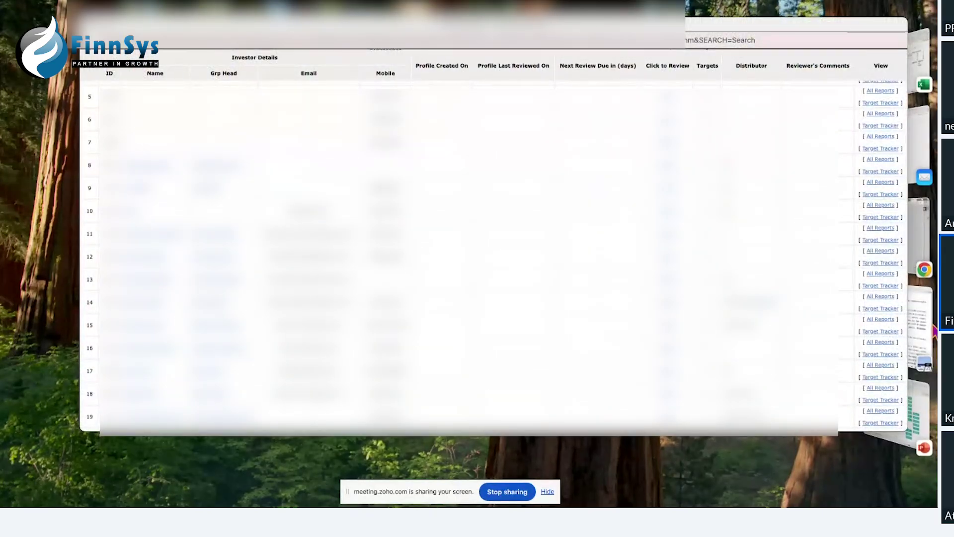
# Step: Highlight the 'No exception shall be made' clause in the SEBI circular PDF
pyautogui.hotkey('ctrl', 'Up')
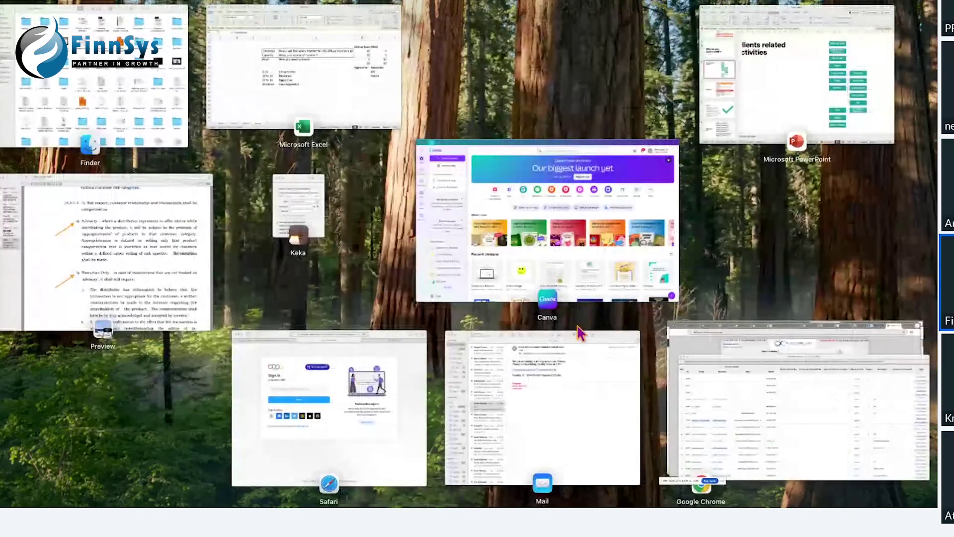
pyautogui.click(169, 249)
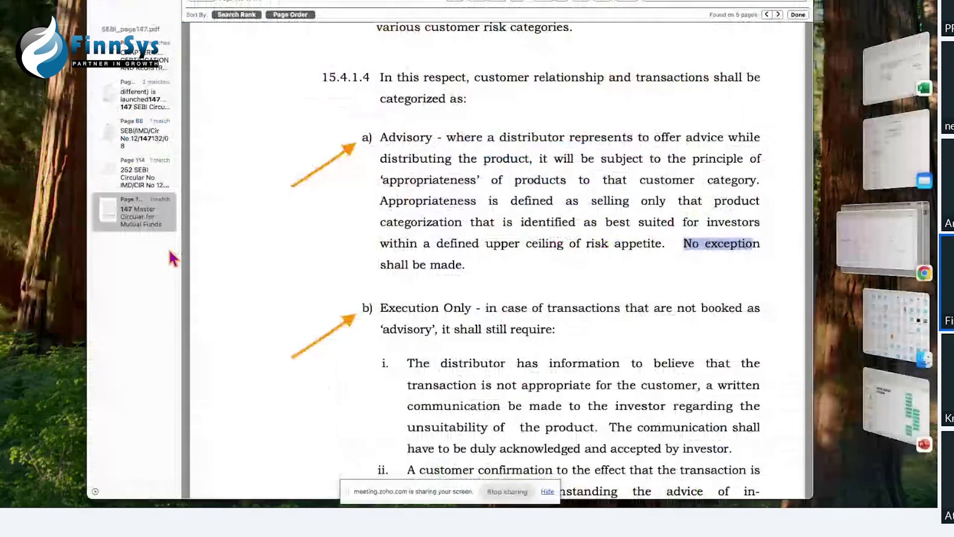
pyautogui.moveTo(683, 244); pyautogui.dragTo(721, 273)
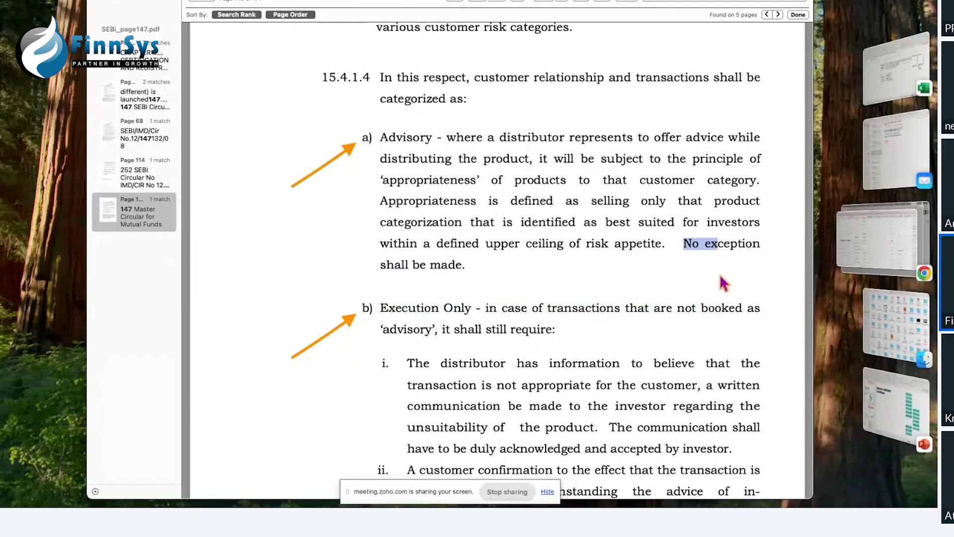
# Step: Close the investor list and return to the FinnSys admin home page
pyautogui.click(879, 248)
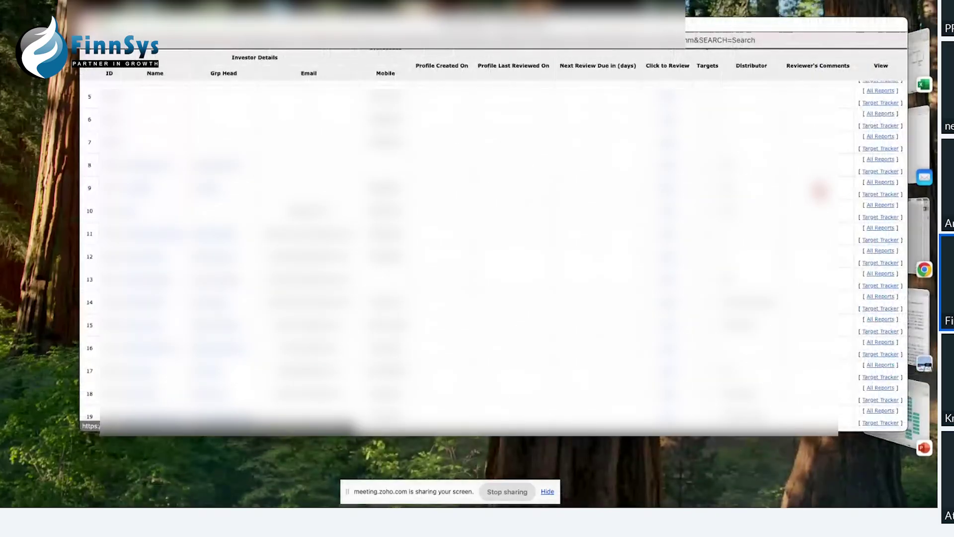
pyautogui.click(88, 26)
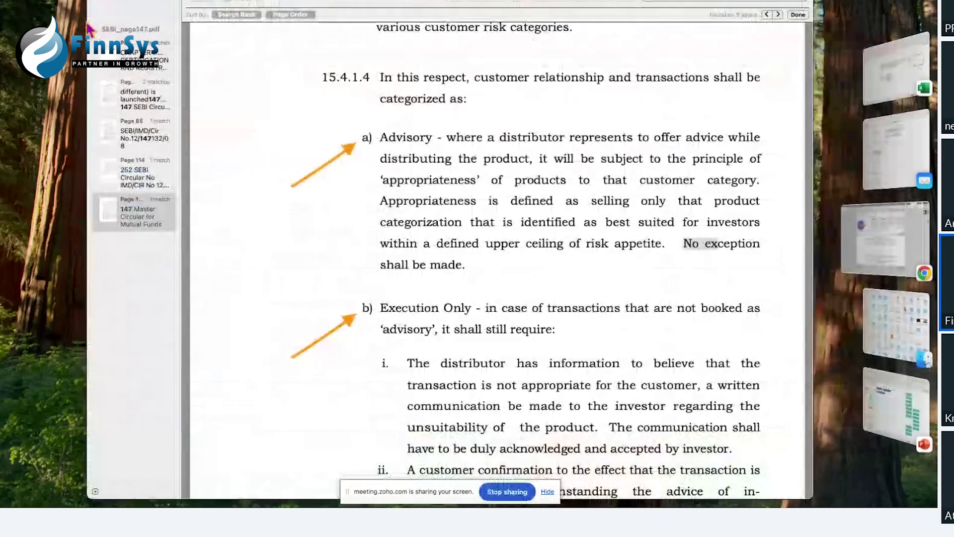
pyautogui.click(883, 239)
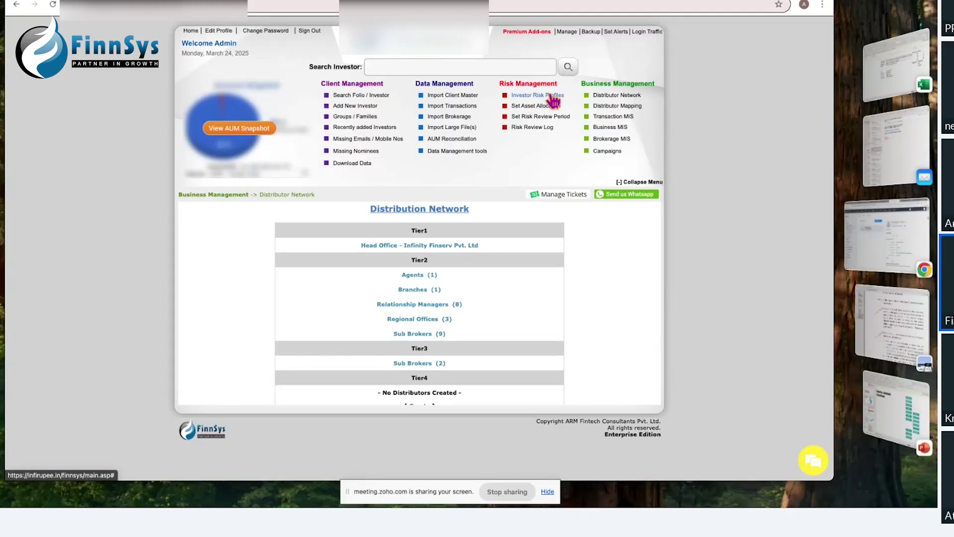
# Step: Start searching for the investor by name in the Search Investor box
pyautogui.click(492, 68)
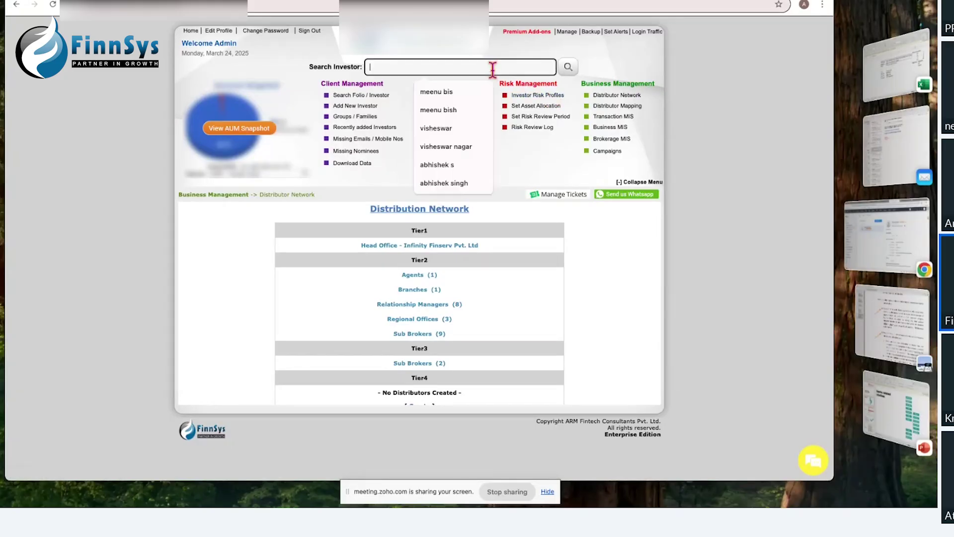
pyautogui.write('me')
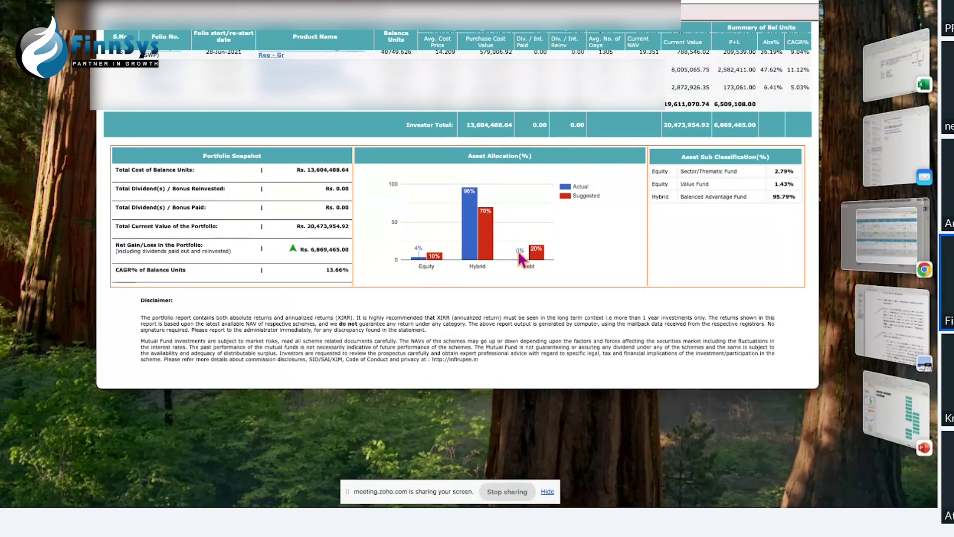
pyautogui.scroll(5, 404, 195)
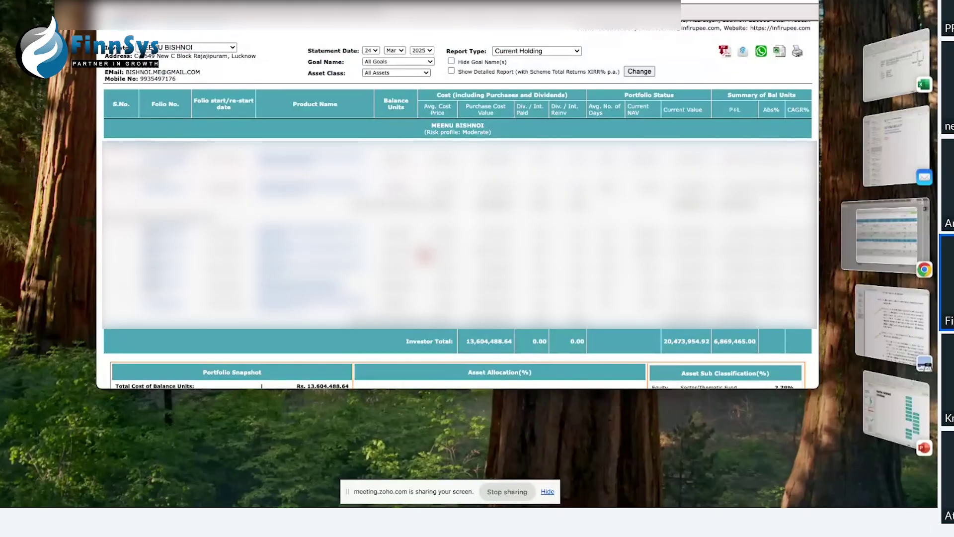
pyautogui.scroll(-5, 424, 256)
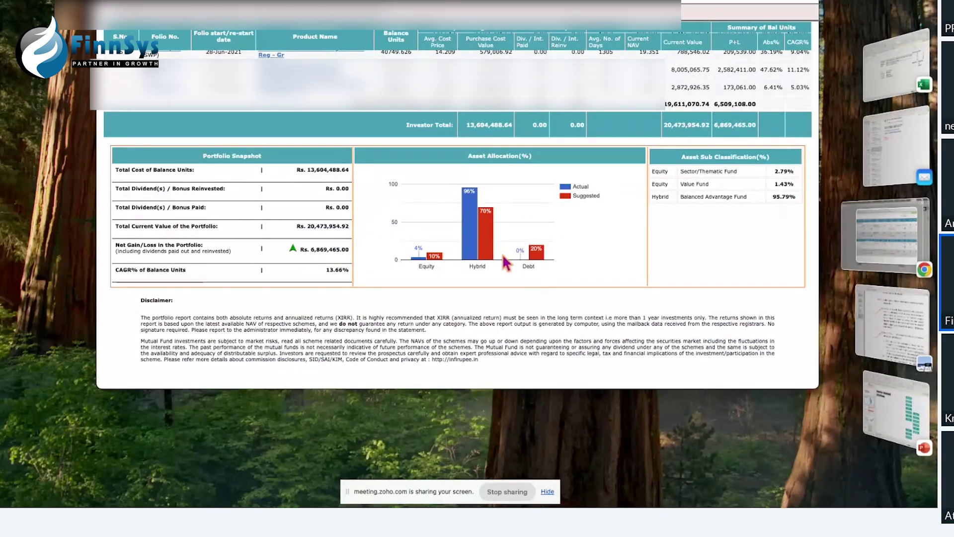
pyautogui.moveTo(473, 204)
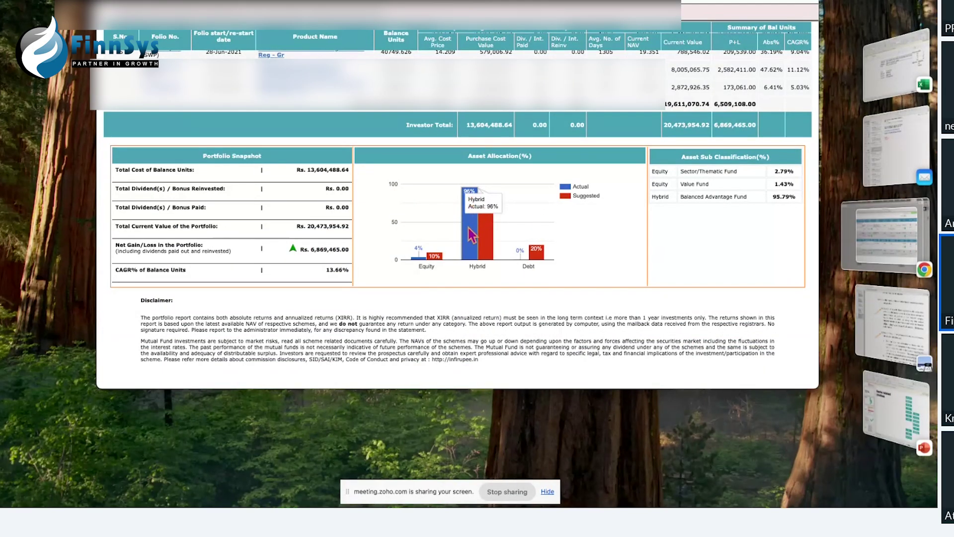
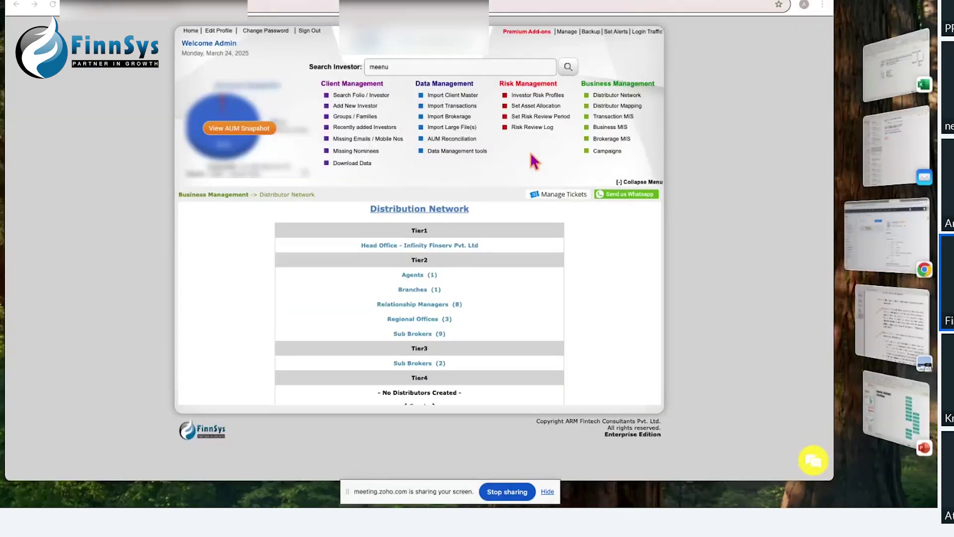
# Step: Open Set Asset Allocation under Risk Management and scroll through the risk-profile allocation table
pyautogui.click(527, 106)
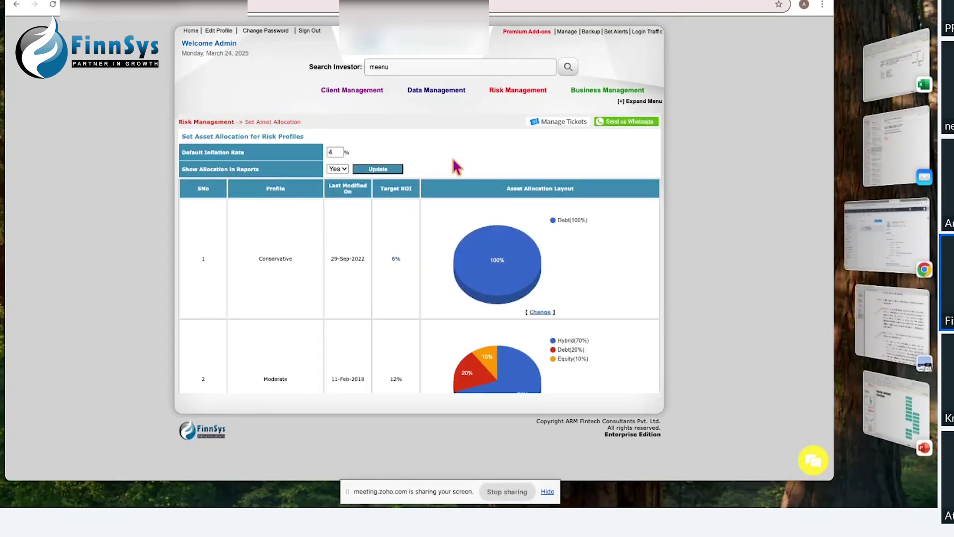
pyautogui.scroll(-5, 398, 227)
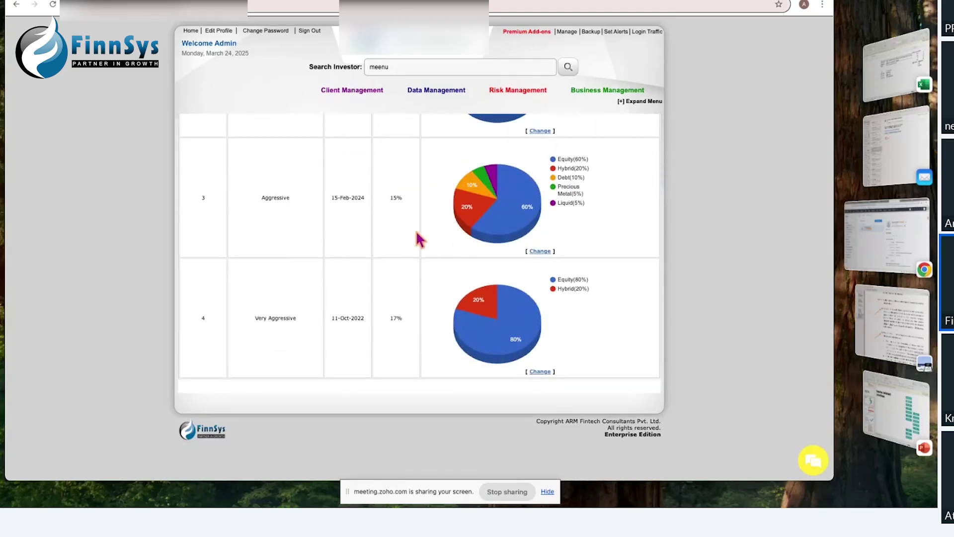
pyautogui.scroll(6, 417, 232)
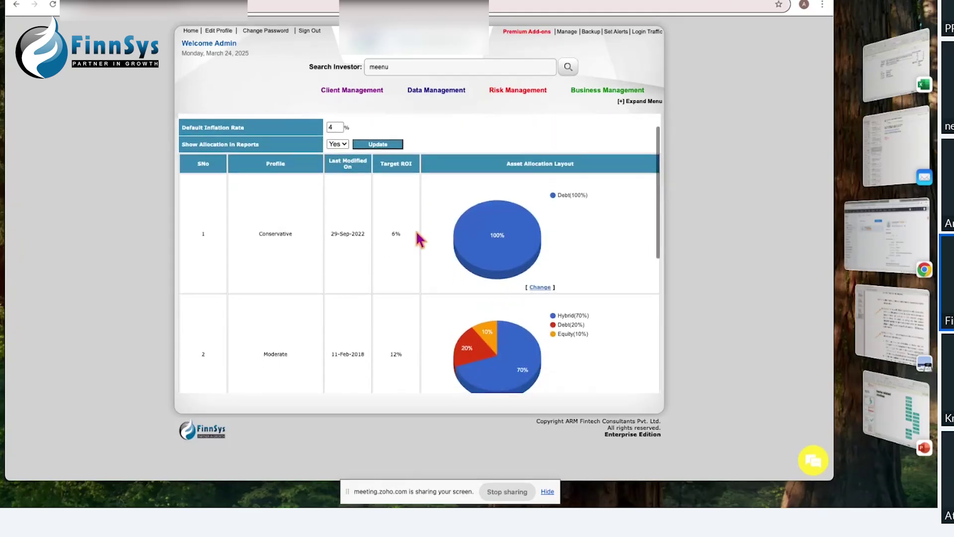
pyautogui.scroll(2, 410, 233)
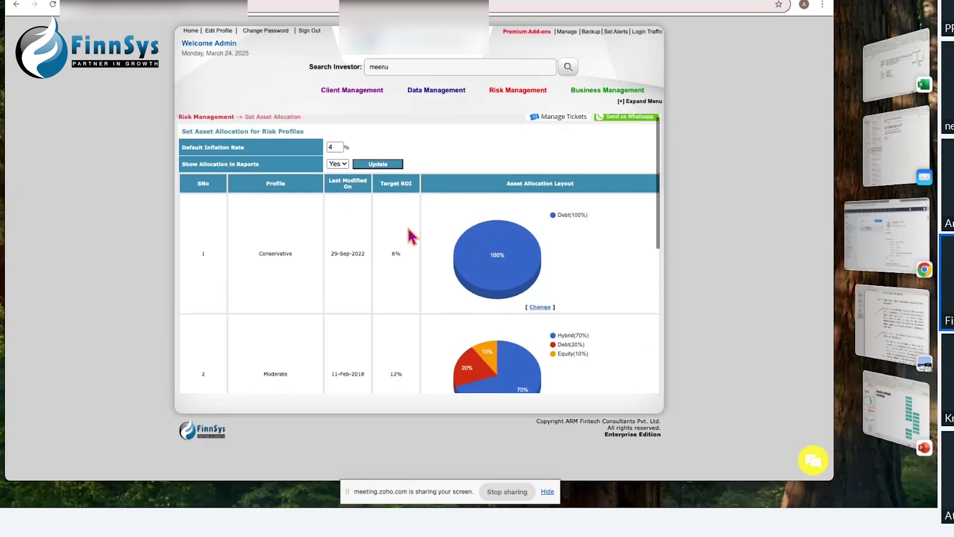
# Step: Review the 4% default inflation rate and the show-allocation-in-reports choices
pyautogui.click(337, 148)
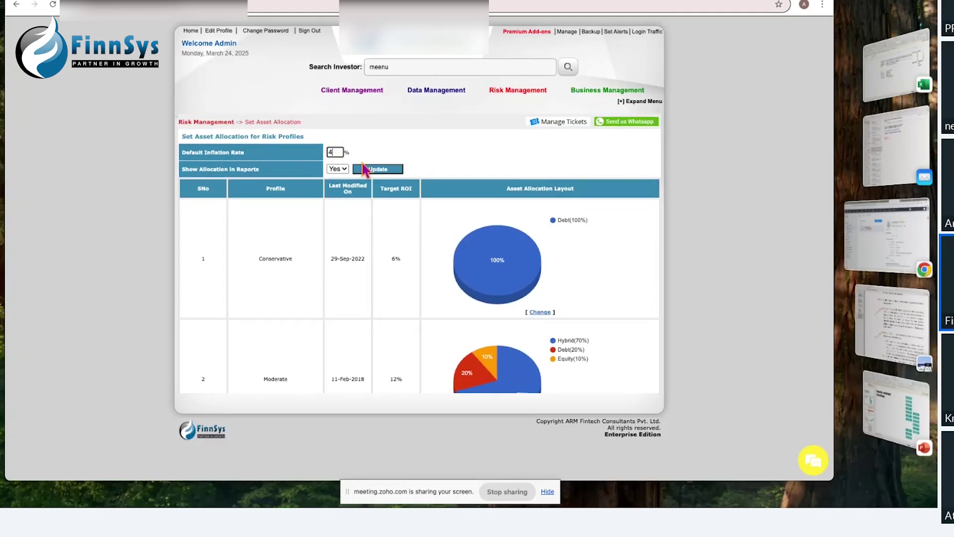
pyautogui.click(346, 174)
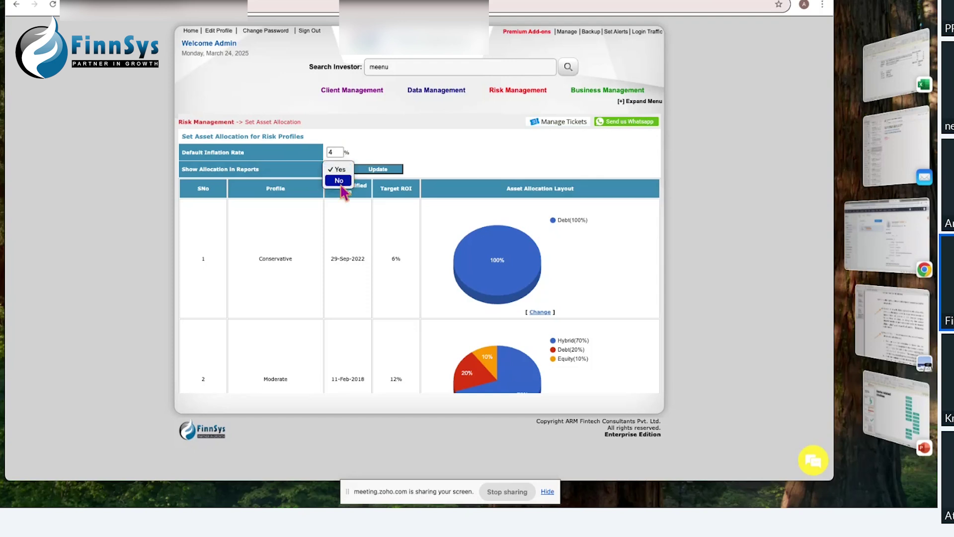
pyautogui.click(338, 170)
pyautogui.click(338, 171)
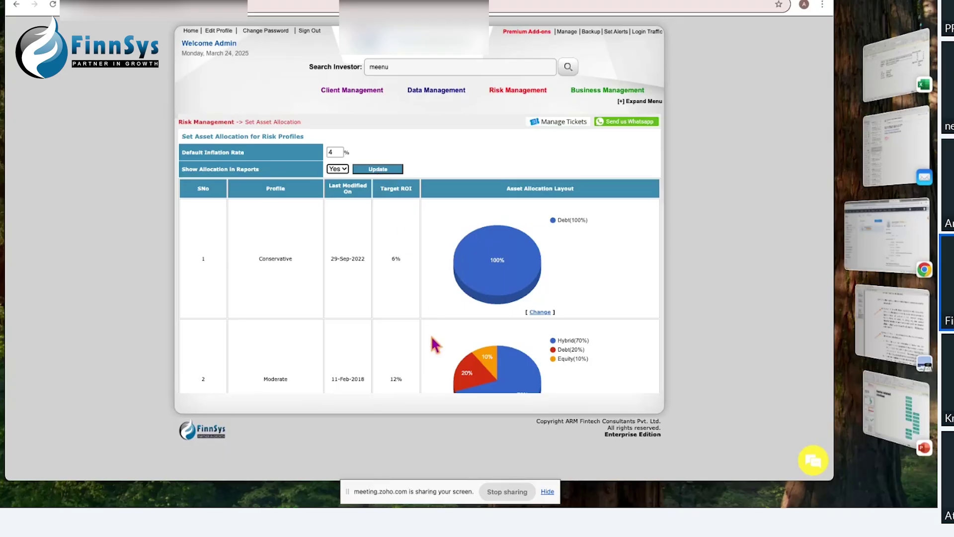
pyautogui.scroll(-4, 433, 342)
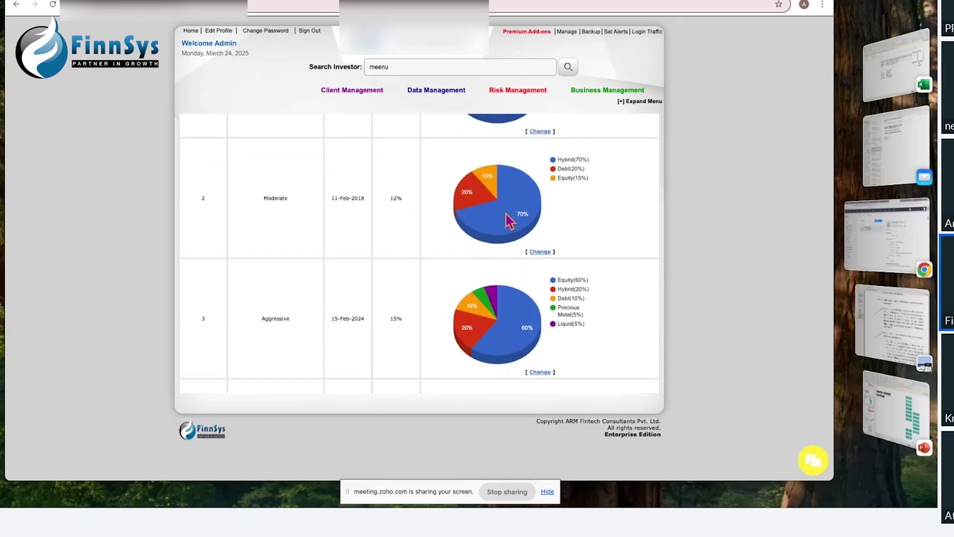
pyautogui.click(547, 253)
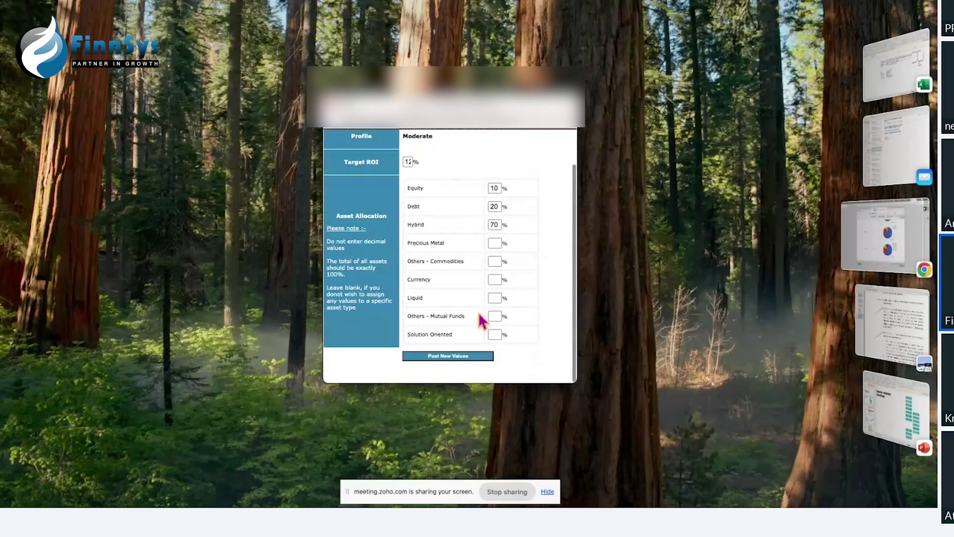
pyautogui.scroll(2, 428, 174)
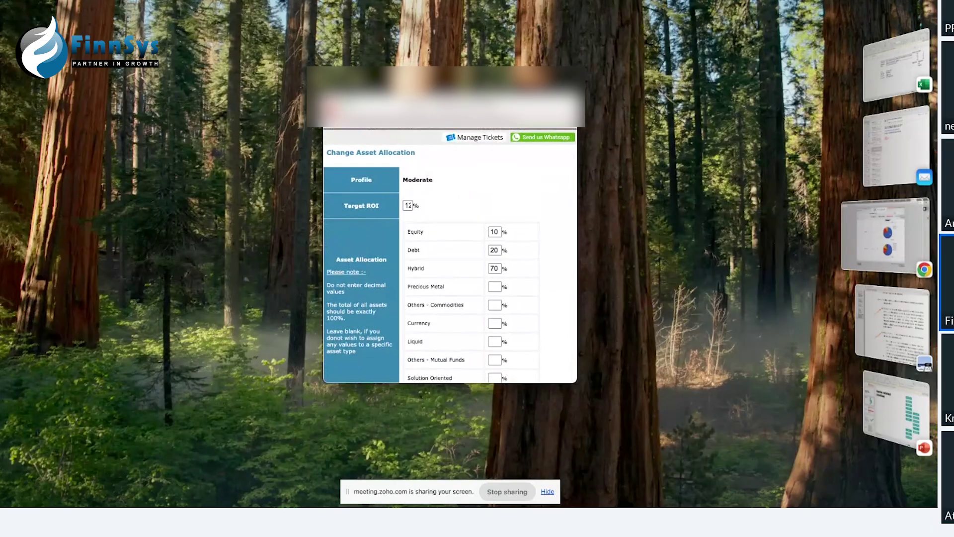
pyautogui.click(885, 236)
pyautogui.scroll(3, 423, 226)
pyautogui.scroll(2, 421, 226)
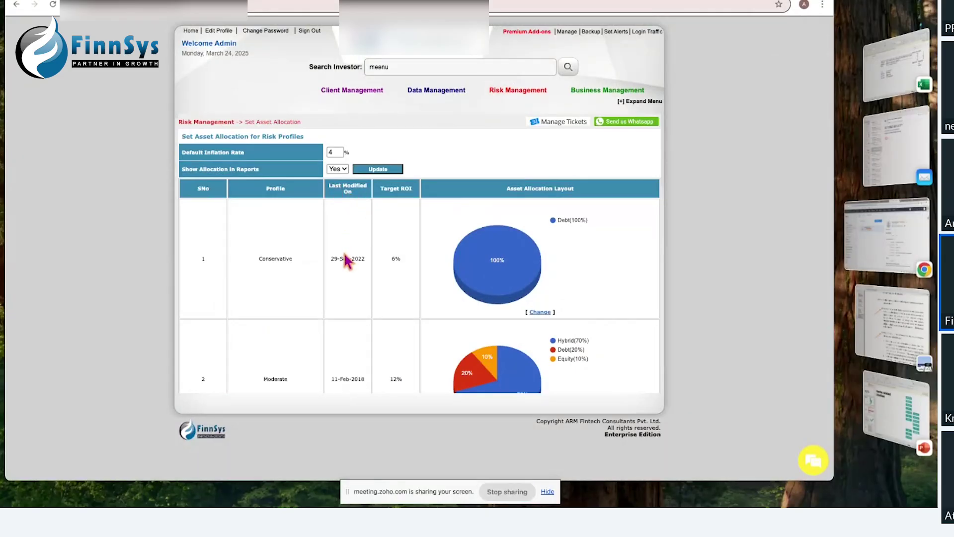
pyautogui.moveTo(364, 259); pyautogui.dragTo(350, 258)
pyautogui.scroll(-3, 358, 372)
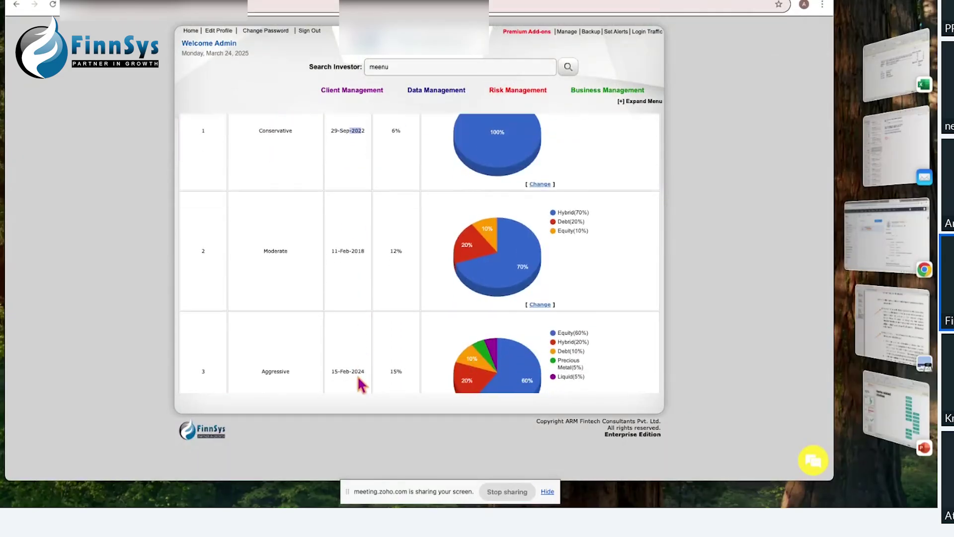
pyautogui.scroll(-4, 361, 384)
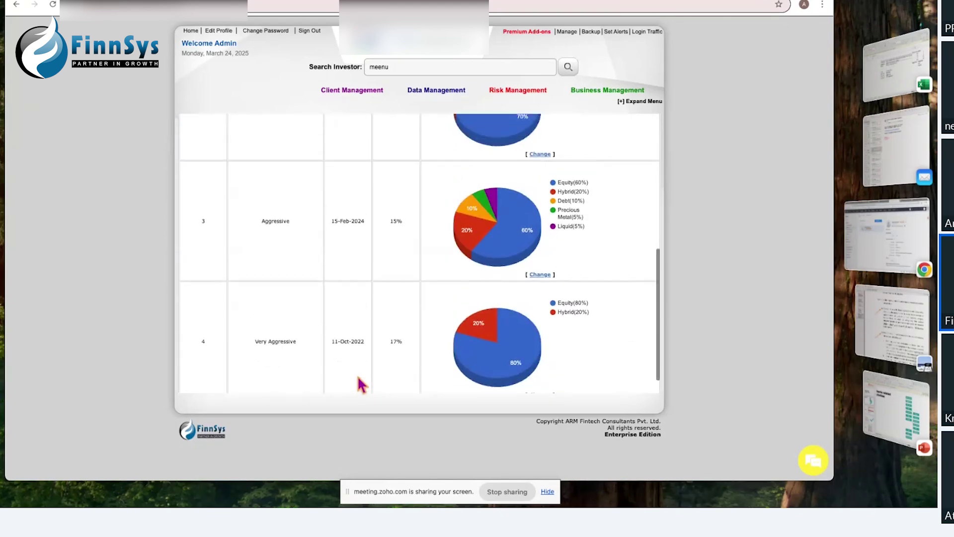
pyautogui.scroll(7, 357, 375)
pyautogui.click(870, 418)
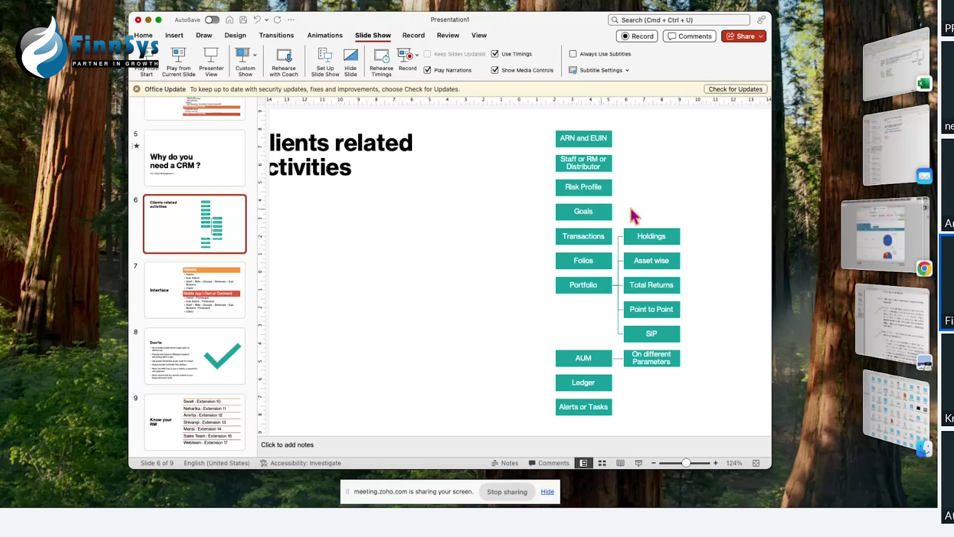
pyautogui.click(869, 236)
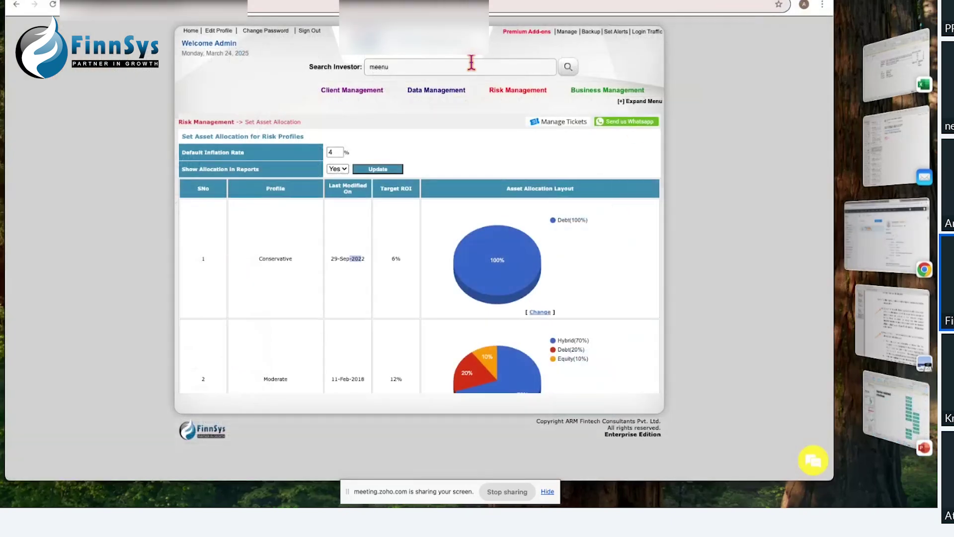
# Step: Replace the Search Investor text with the investor's name and run the search
pyautogui.click(425, 67)
pyautogui.moveTo(421, 67); pyautogui.dragTo(368, 64)
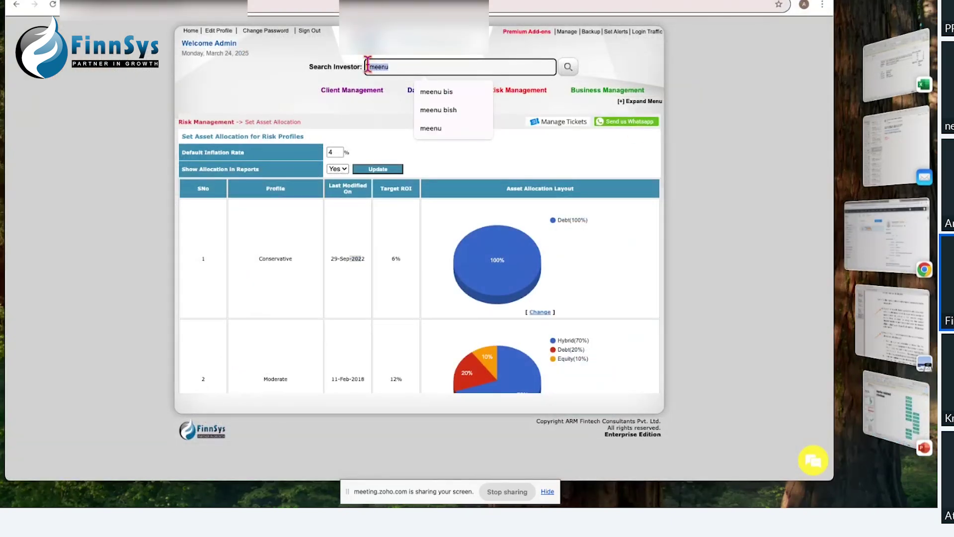
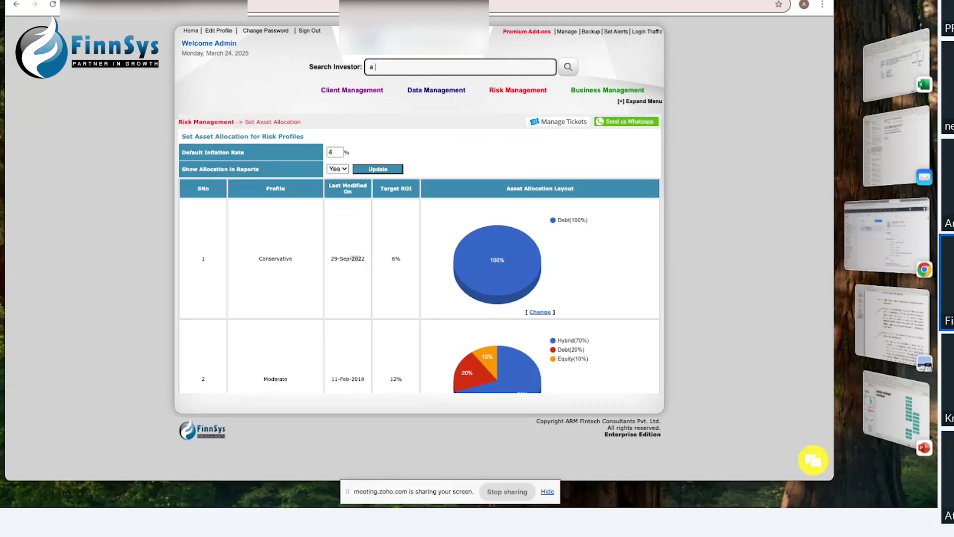
pyautogui.press('Return')
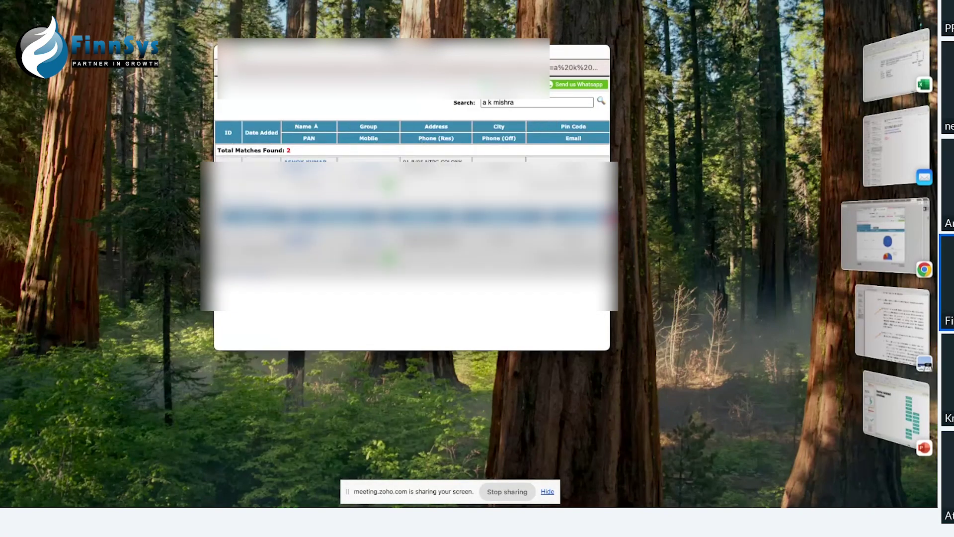
# Step: Widen the results and open the investor's Investment Targets page, showing No Targets Defined
pyautogui.moveTo(611, 205); pyautogui.dragTo(813, 207)
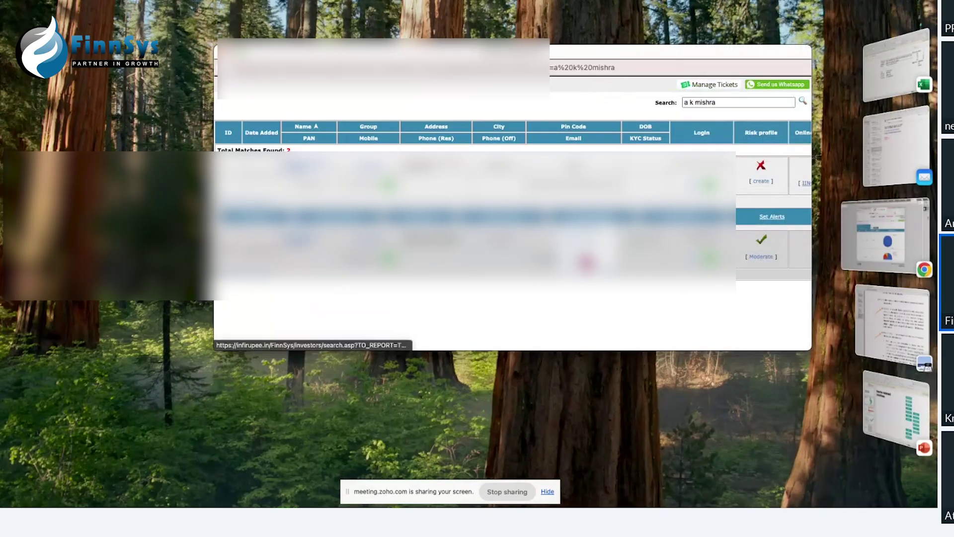
pyautogui.click(585, 266)
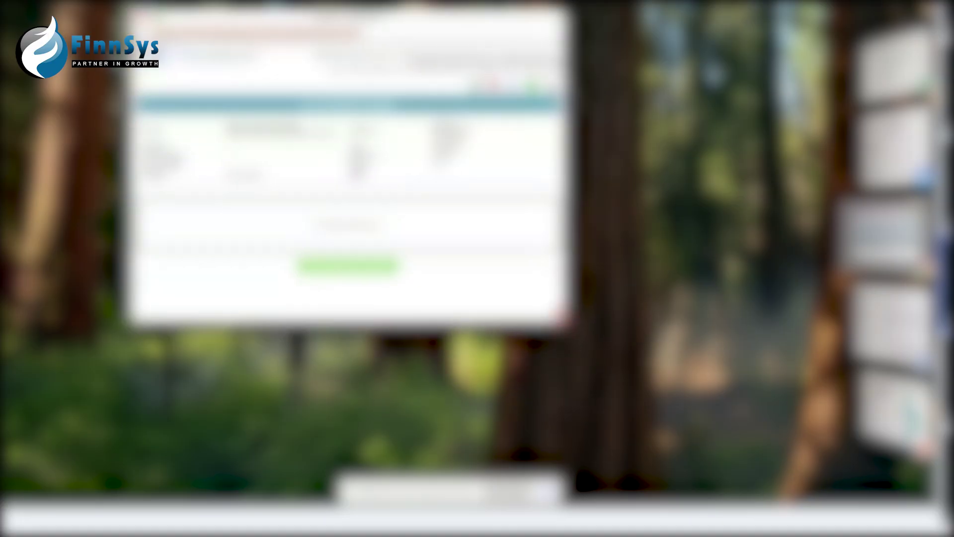
pyautogui.moveTo(563, 318); pyautogui.dragTo(915, 403)
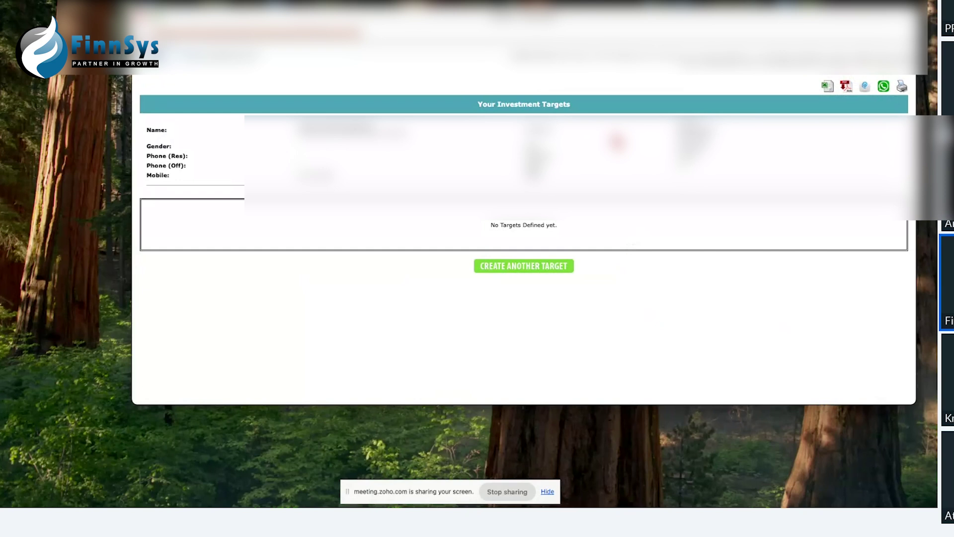
# Step: Begin another target under Other Targets with the target type set to Other
pyautogui.click(517, 269)
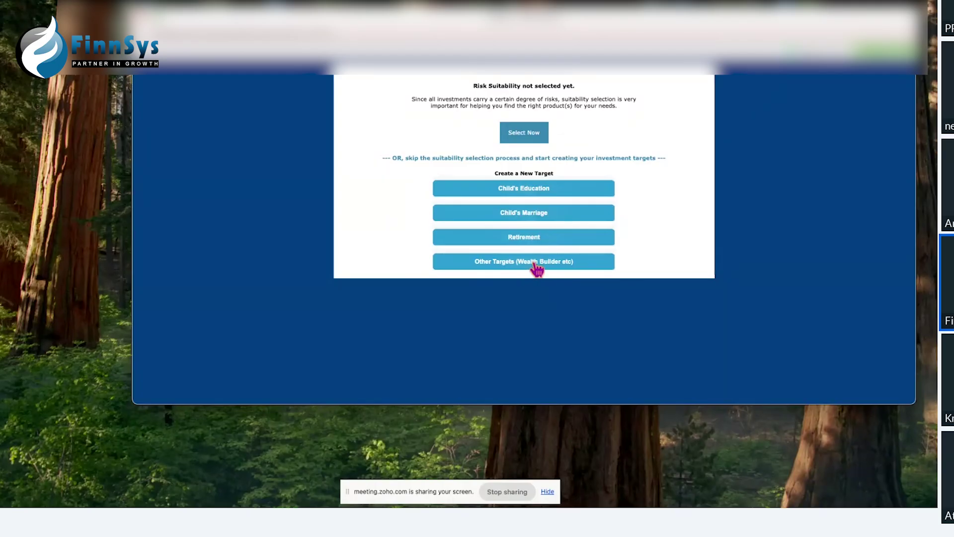
pyautogui.click(537, 267)
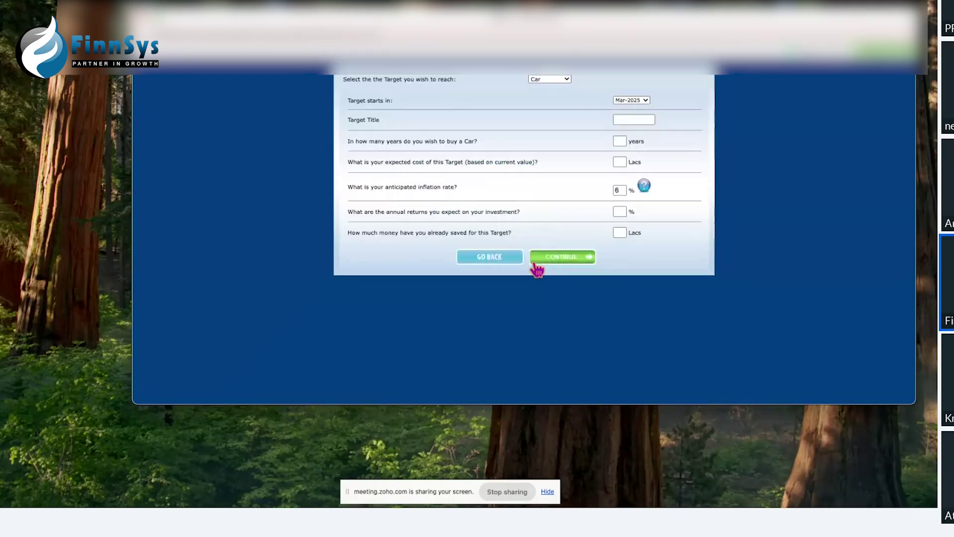
pyautogui.click(550, 79)
pyautogui.click(553, 123)
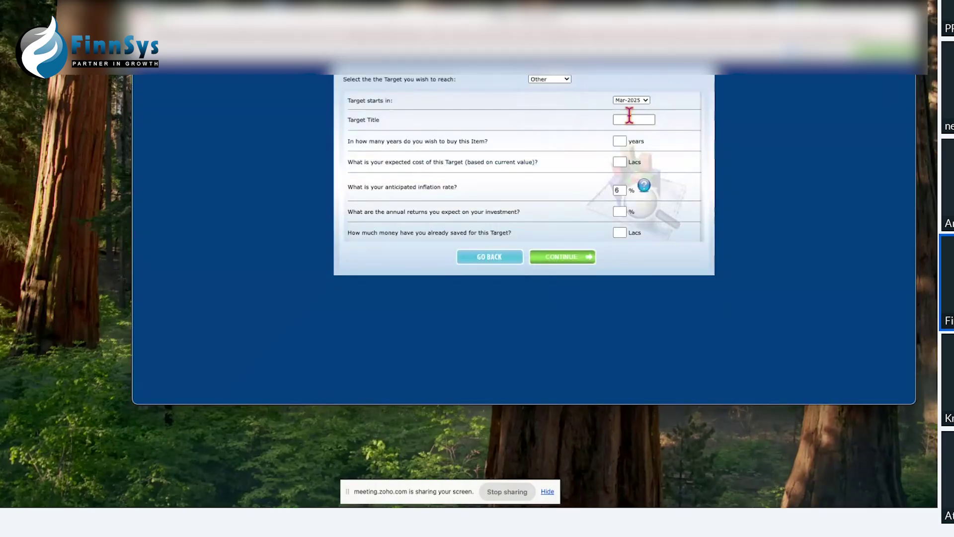
# Step: Enter the title 'Wealth Buidling', then abandon the form and go back
pyautogui.click(630, 118)
pyautogui.write('W')
pyautogui.write('ealth ')
pyautogui.write('Buidling')
pyautogui.click(490, 257)
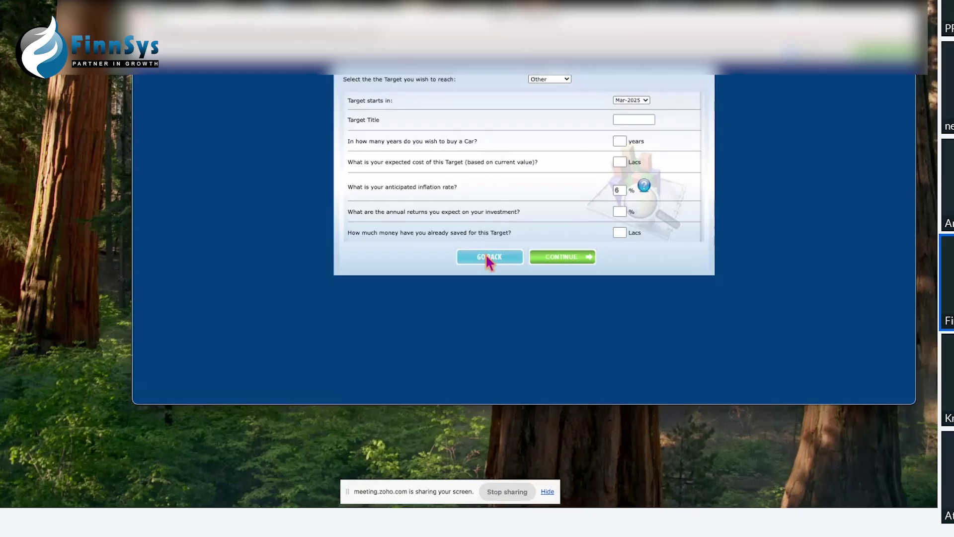
pyautogui.click(489, 258)
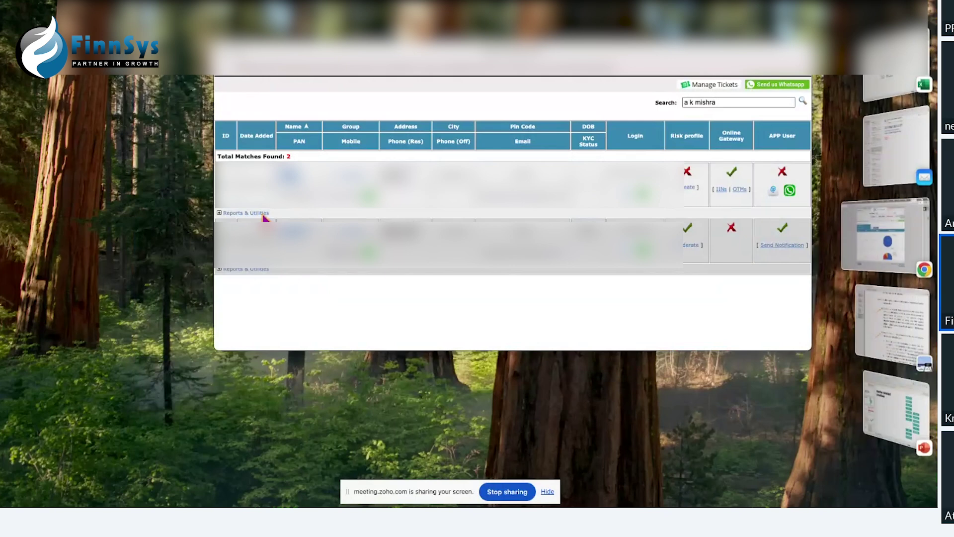
pyautogui.click(257, 213)
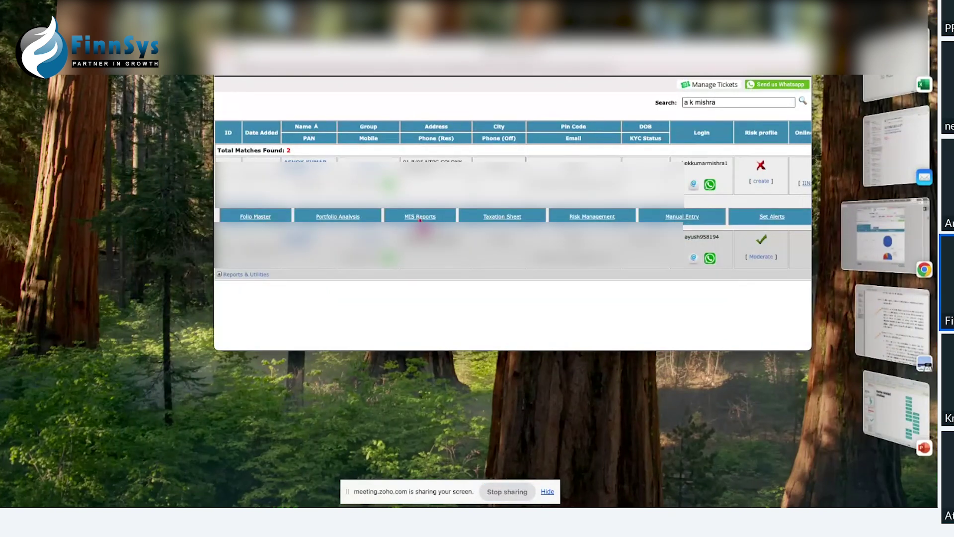
pyautogui.moveTo(420, 221)
pyautogui.click(419, 268)
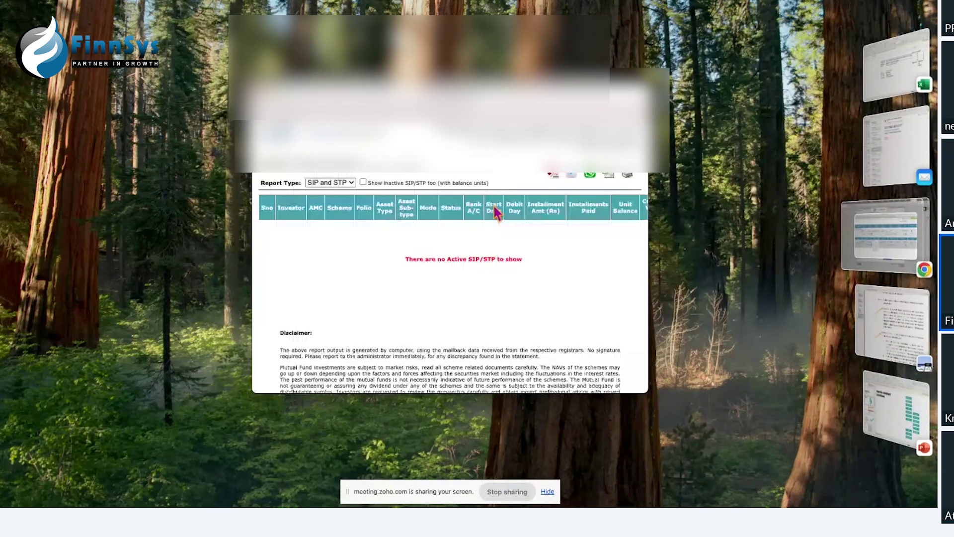
pyautogui.press('super+w')
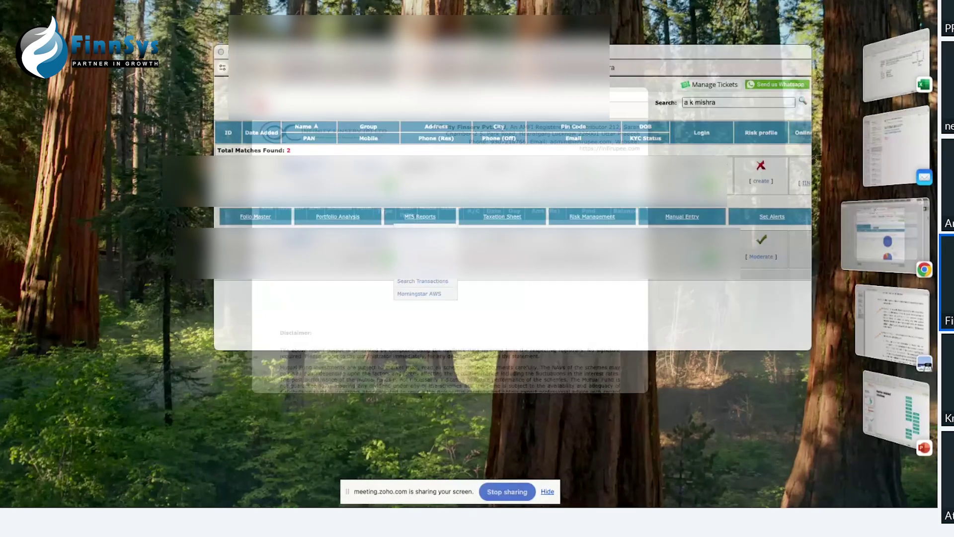
pyautogui.click(341, 218)
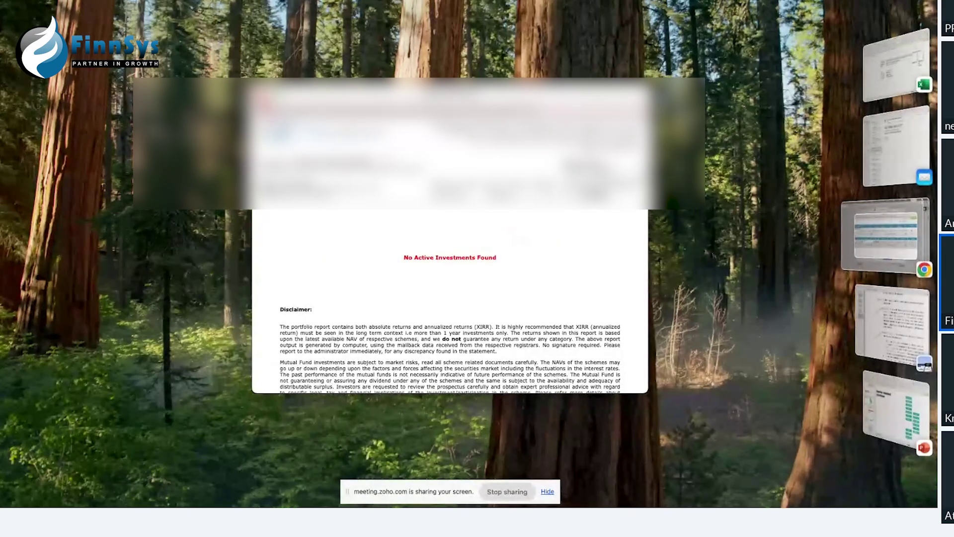
pyautogui.press('super+w')
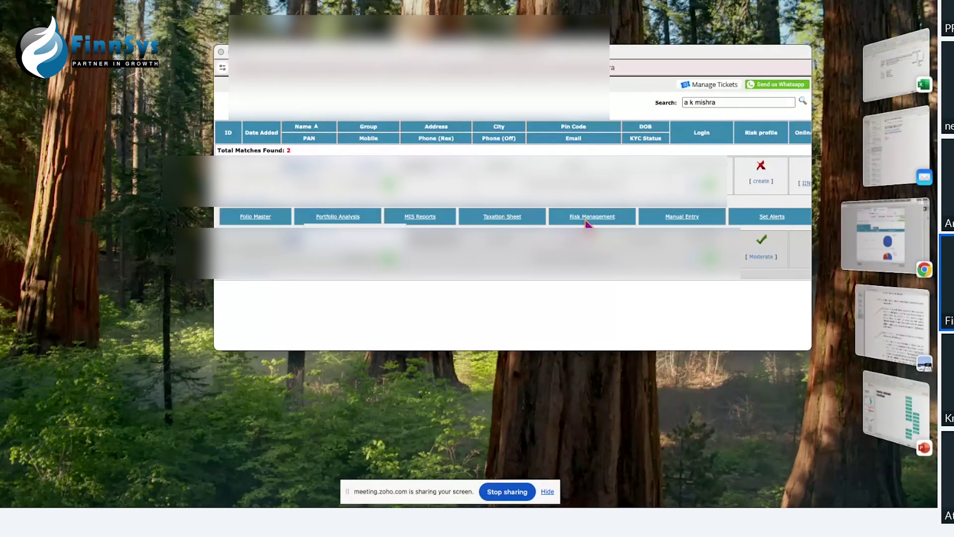
pyautogui.click(258, 281)
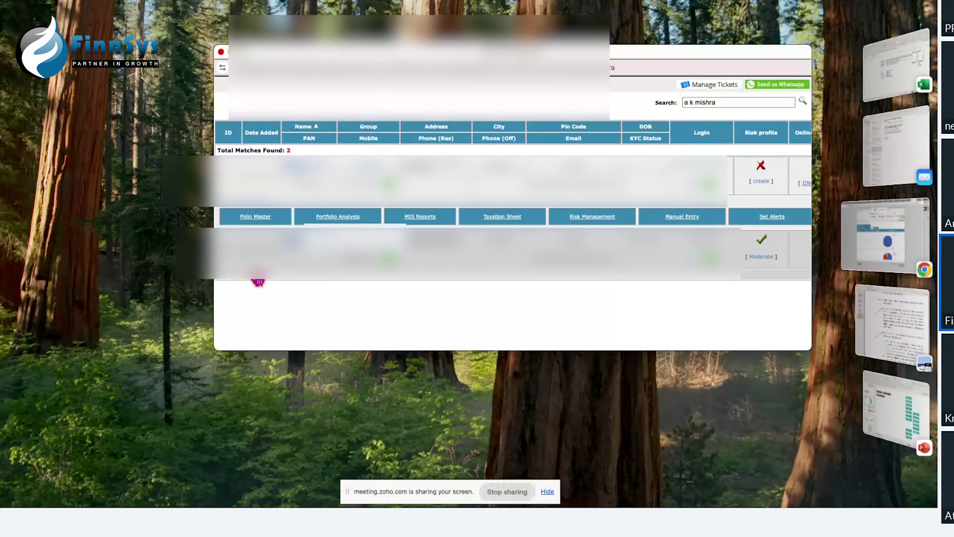
pyautogui.click(425, 294)
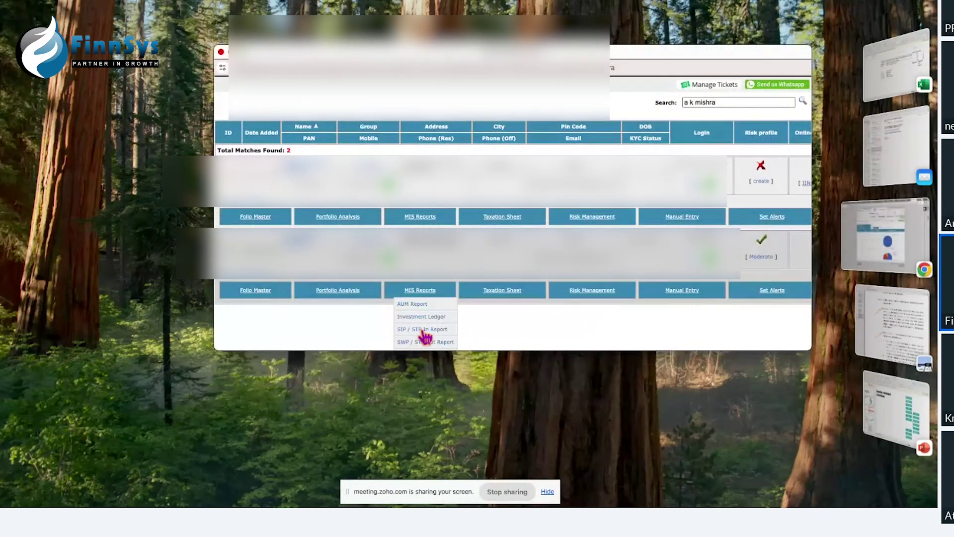
pyautogui.click(424, 330)
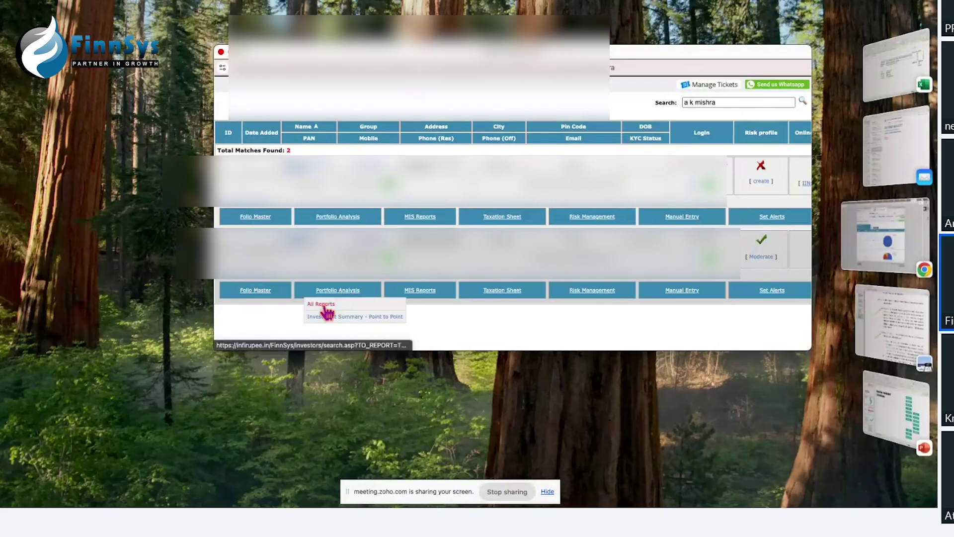
pyautogui.click(320, 315)
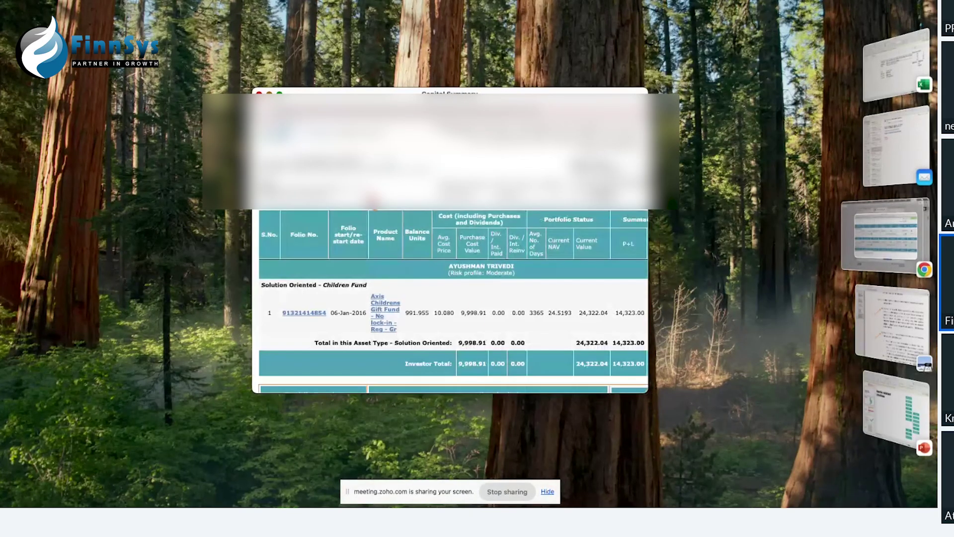
pyautogui.scroll(-3, 477, 313)
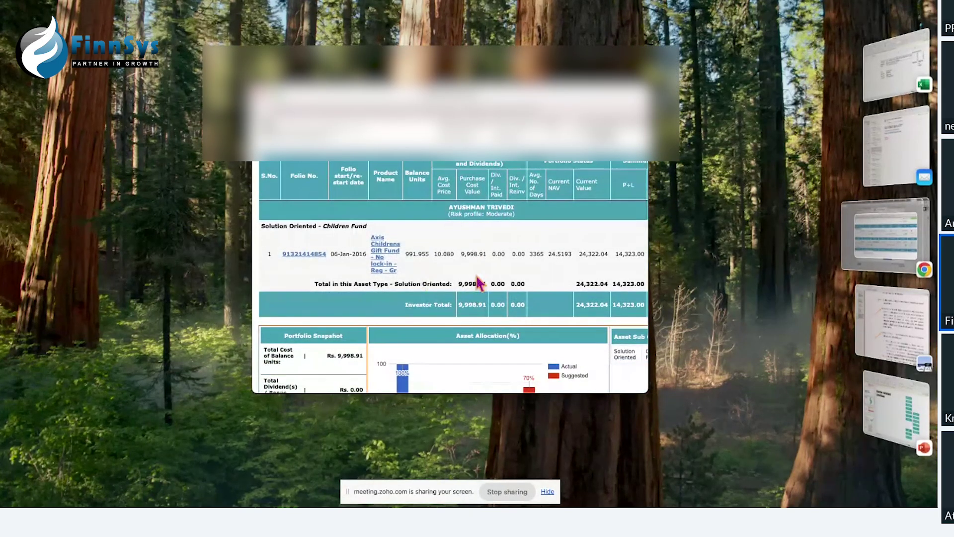
pyautogui.hscroll(5, 478, 282)
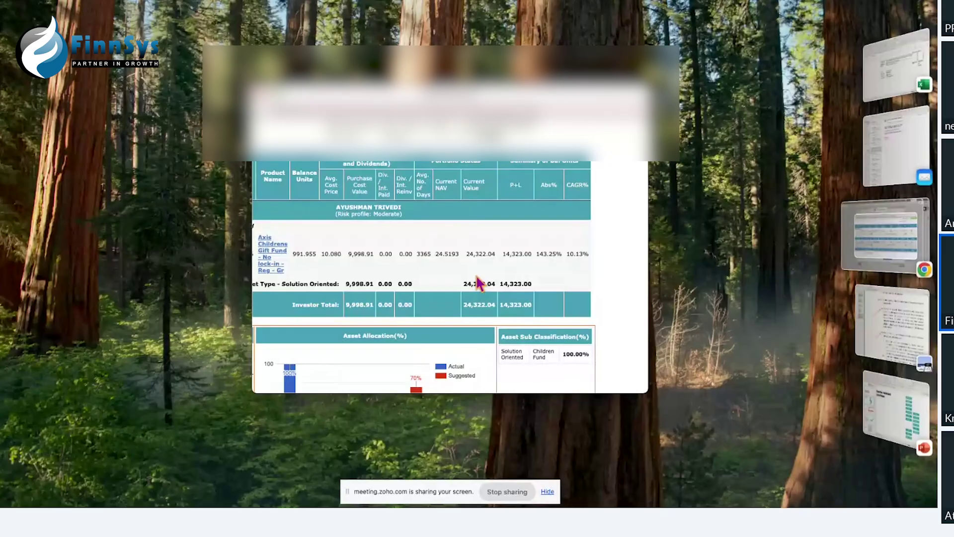
pyautogui.hscroll(-4, 438, 274)
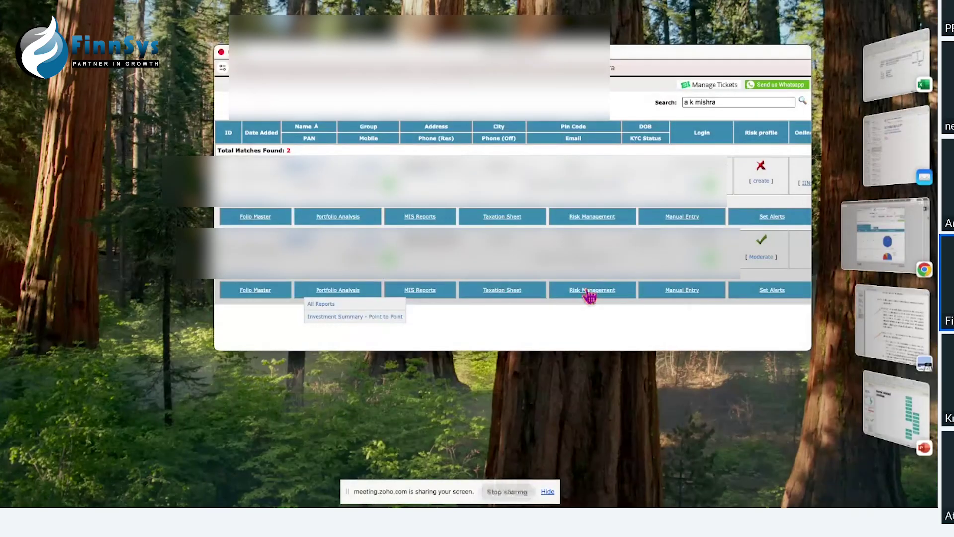
# Step: Open the investor's investment targets and start a new Other Targets goal of type Other
pyautogui.click(590, 297)
pyautogui.click(586, 334)
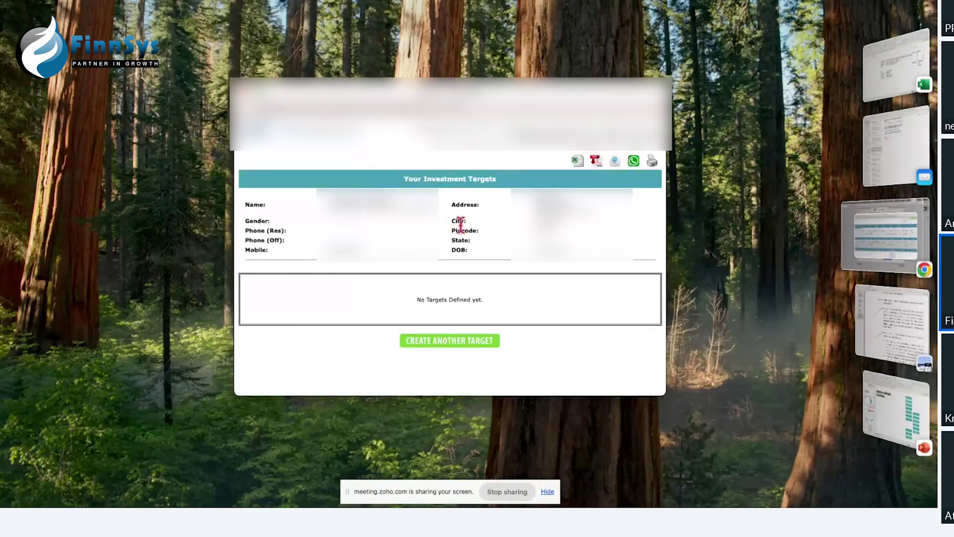
pyautogui.click(461, 348)
pyautogui.click(461, 348)
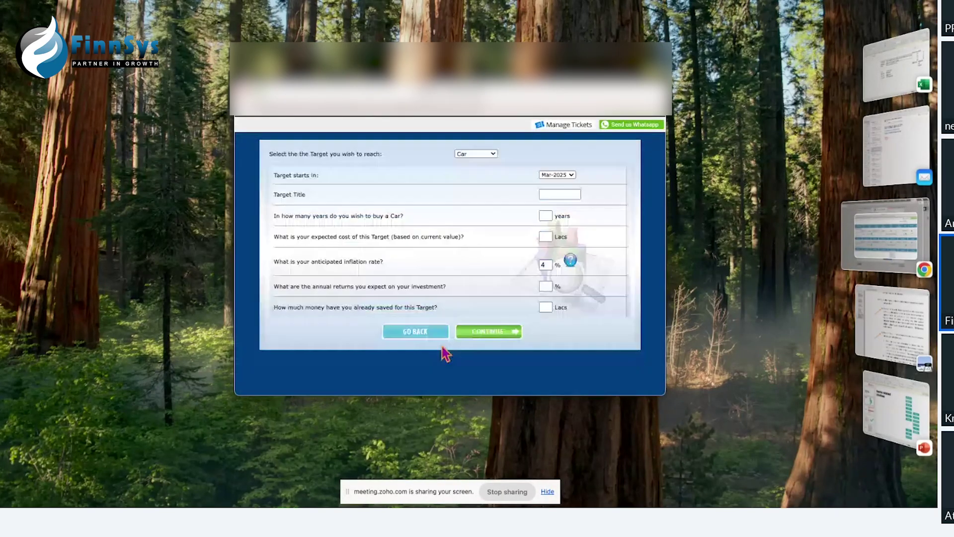
pyautogui.click(475, 154)
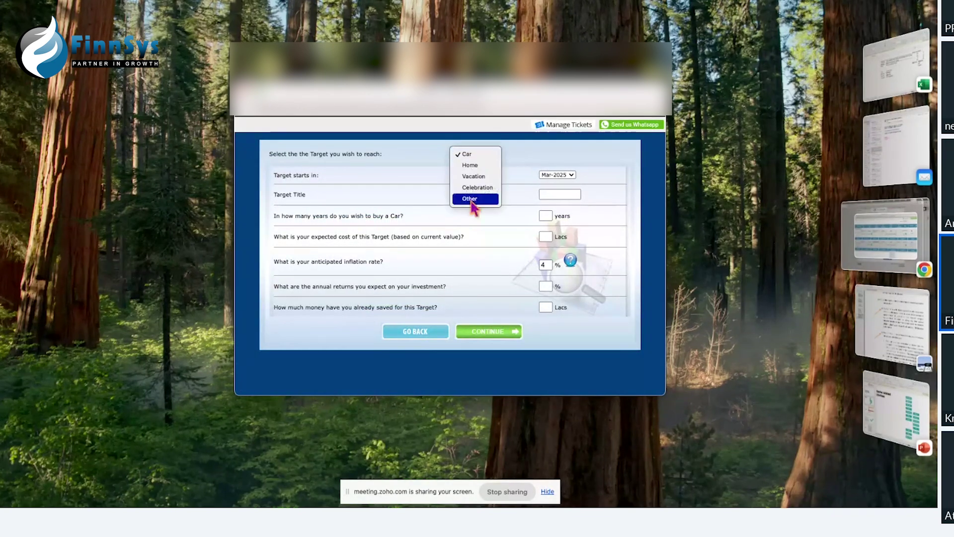
pyautogui.click(469, 197)
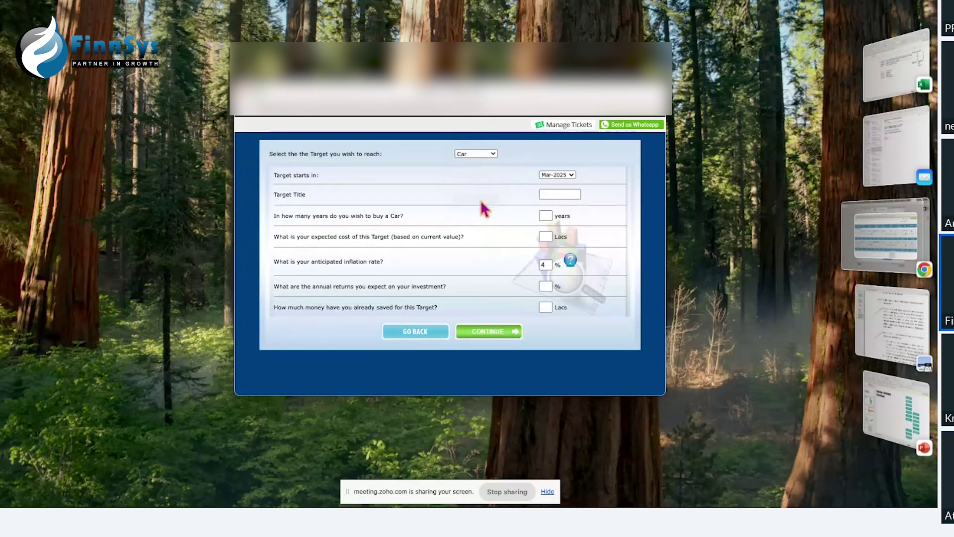
# Step: Title the target 'Wealth Building' with 10 years, 10 lakhs cost and 0% inflation
pyautogui.click(571, 195)
pyautogui.write('Wealth Buil')
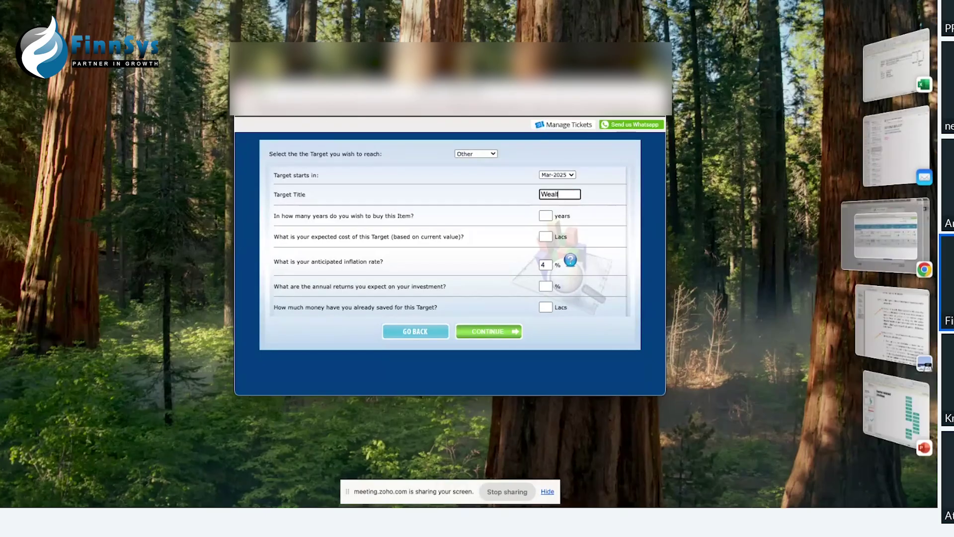
pyautogui.write('d')
pyautogui.click(543, 215)
pyautogui.write('1')
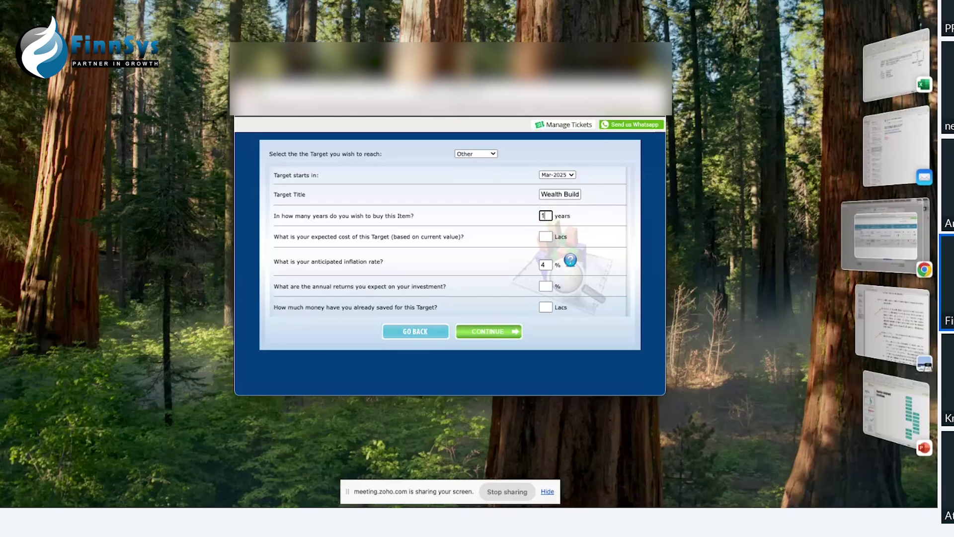
pyautogui.write('0')
pyautogui.click(546, 236)
pyautogui.write('10')
pyautogui.click(547, 264)
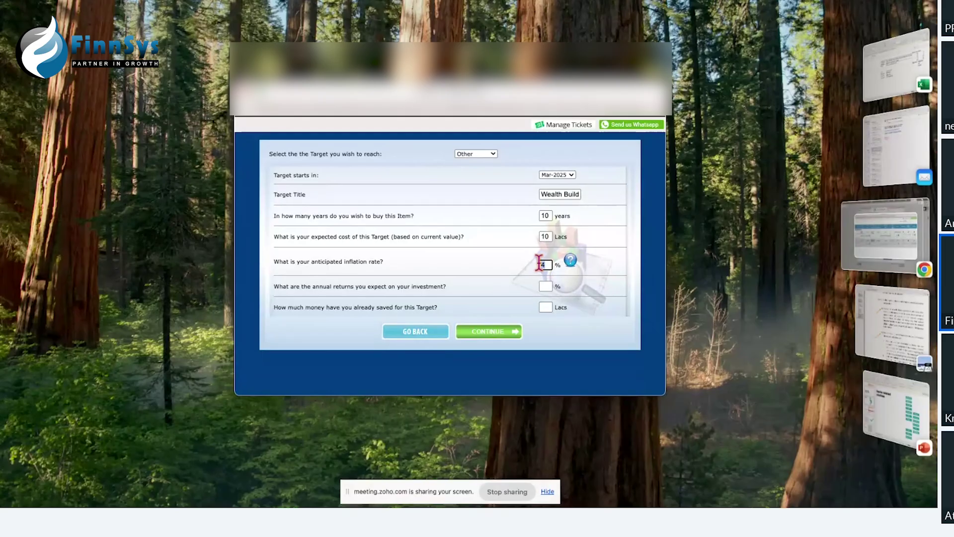
pyautogui.write('0')
pyautogui.click(547, 287)
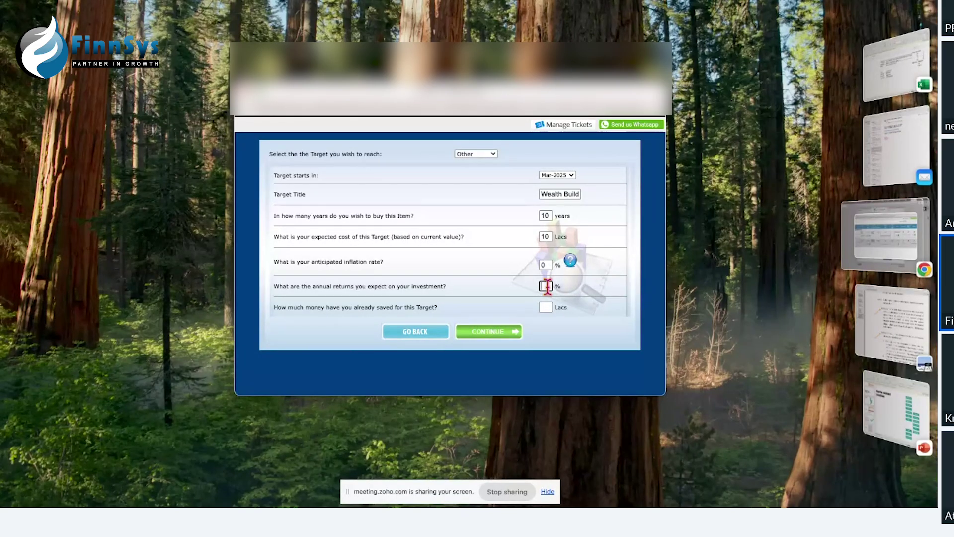
# Step: Enter 12% expected returns and .10 already saved, then calculate the investment required
pyautogui.write('12')
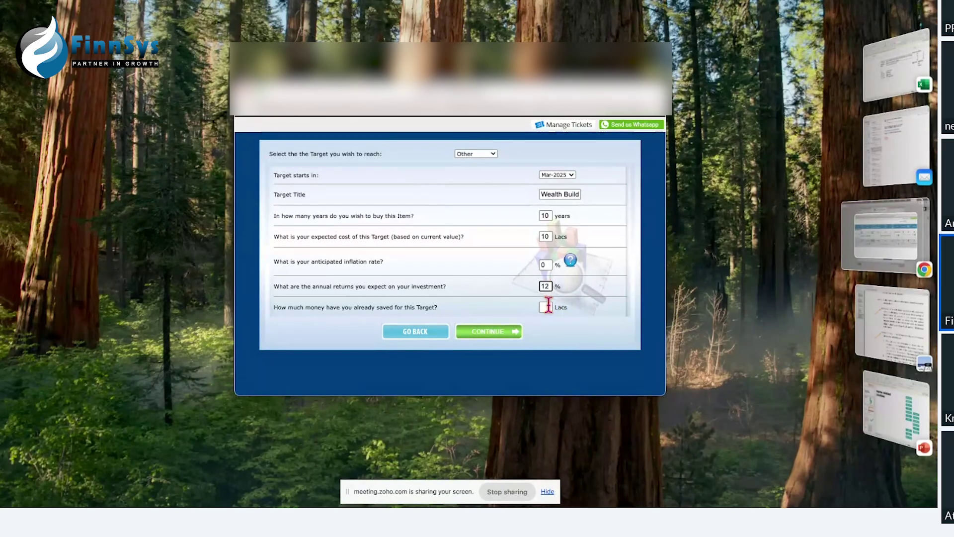
pyautogui.click(548, 306)
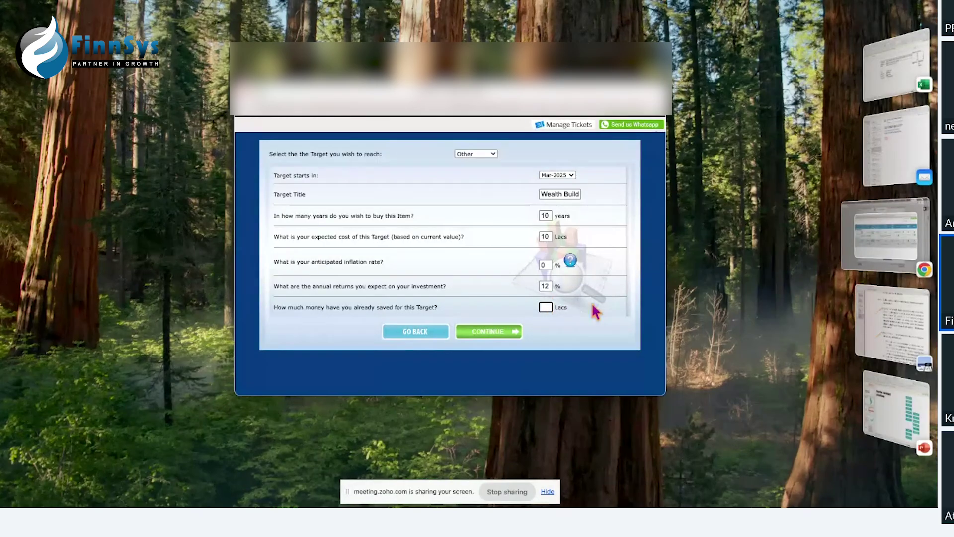
pyautogui.write('10')
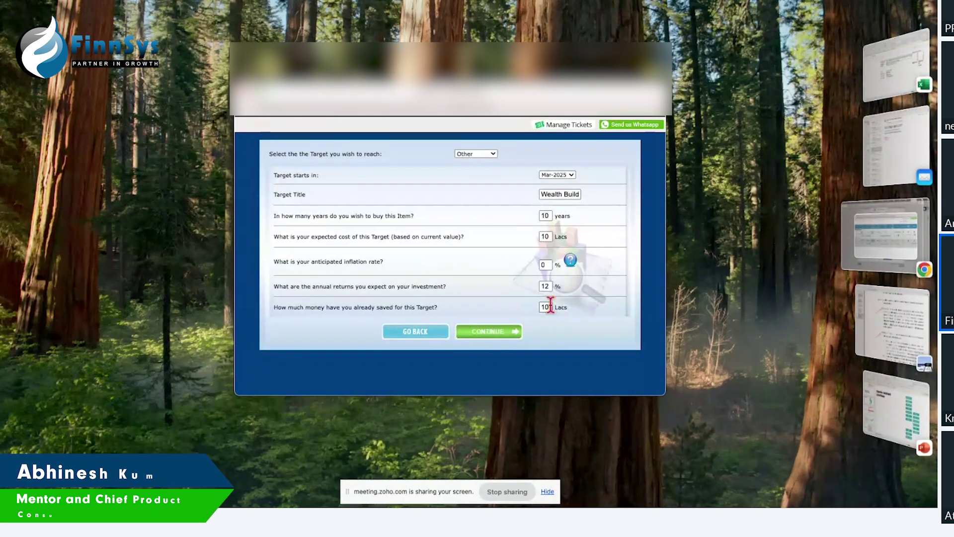
pyautogui.press('BackSpace')
pyautogui.press('BackSpace')
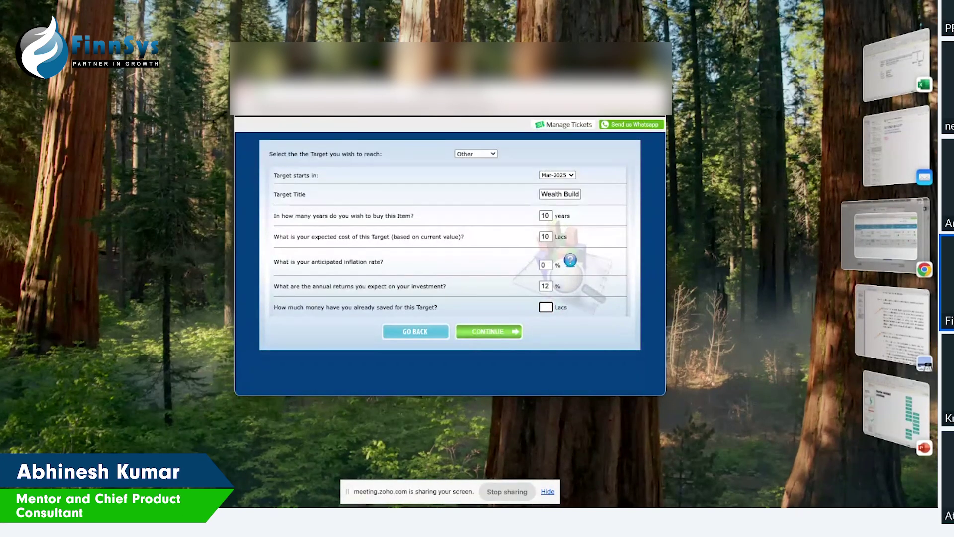
pyautogui.write('.10')
pyautogui.click(485, 331)
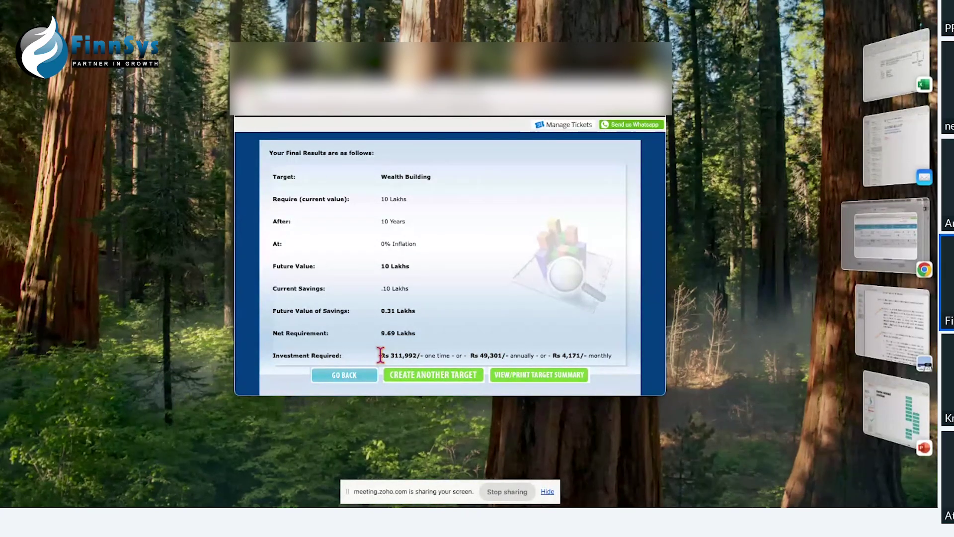
# Step: Highlight the Investment Required figures and view the printable target summary with its Target Layout chart
pyautogui.moveTo(381, 355); pyautogui.dragTo(616, 364)
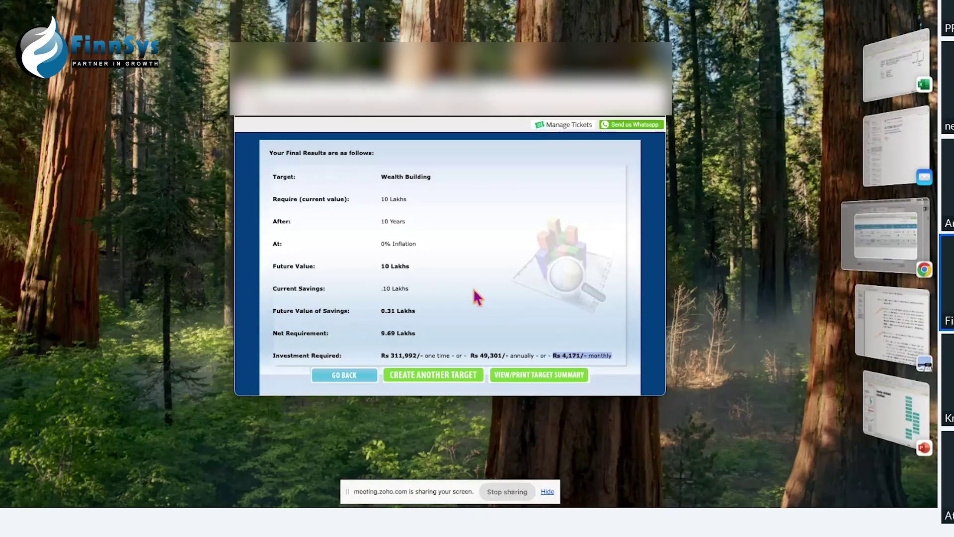
pyautogui.click(515, 377)
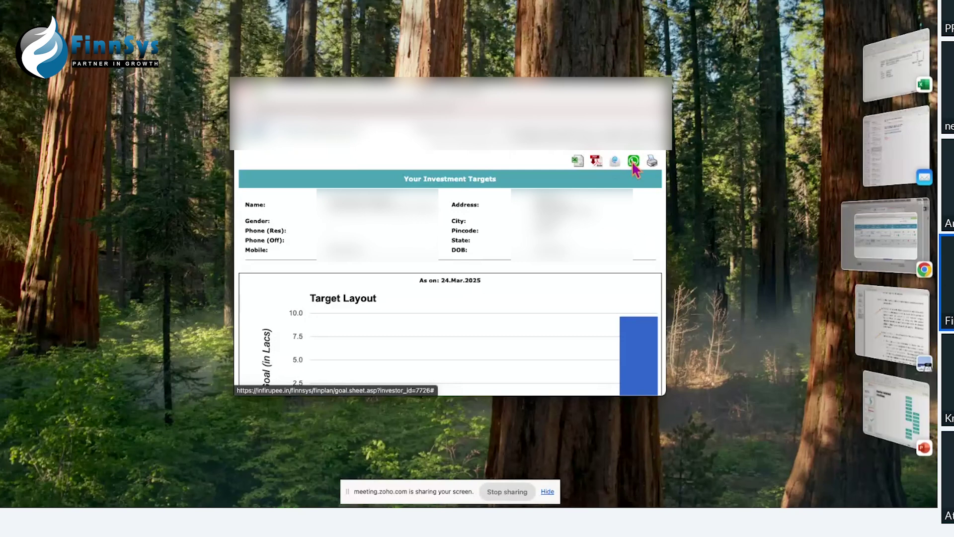
# Step: Preview sharing the target sheet by WhatsApp and by email, closing each form
pyautogui.click(633, 161)
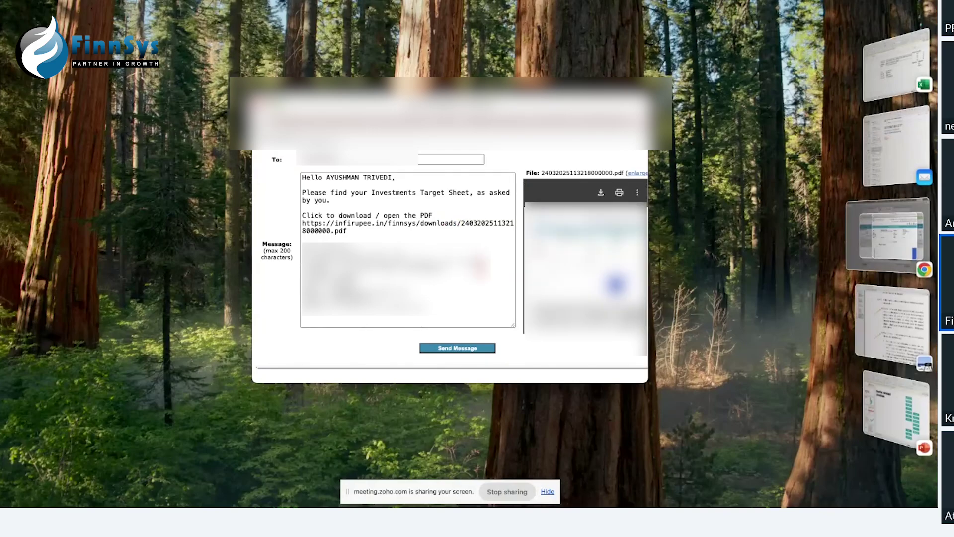
pyautogui.scroll(-2, 501, 264)
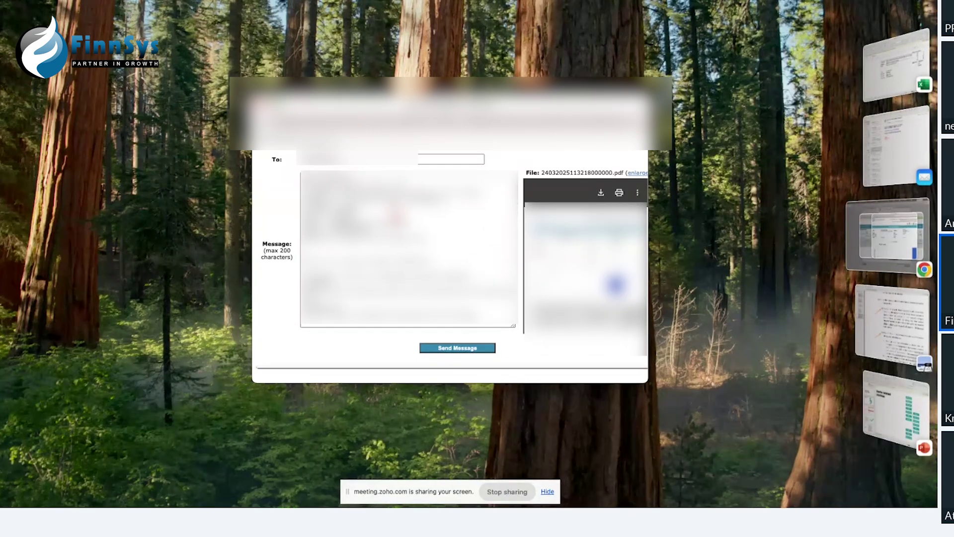
pyautogui.press('Escape')
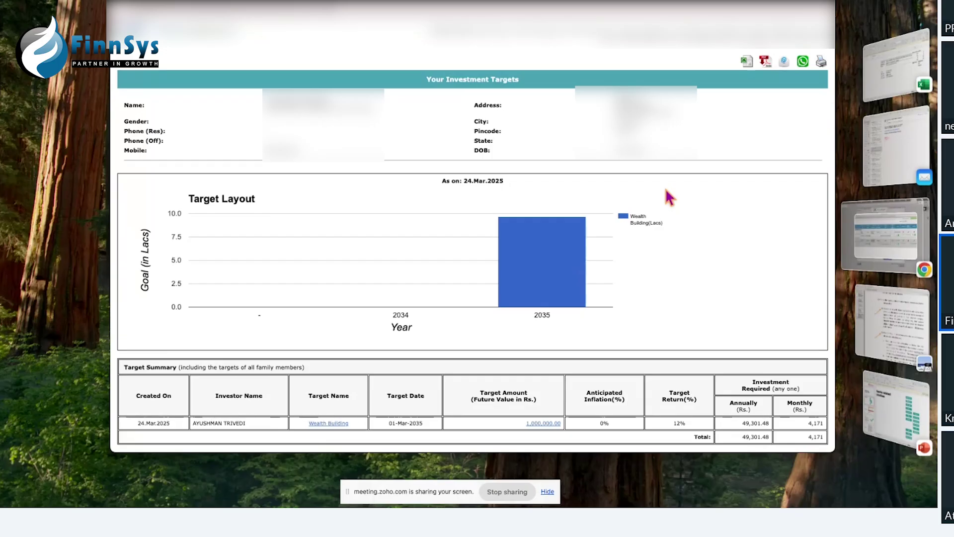
pyautogui.click(784, 62)
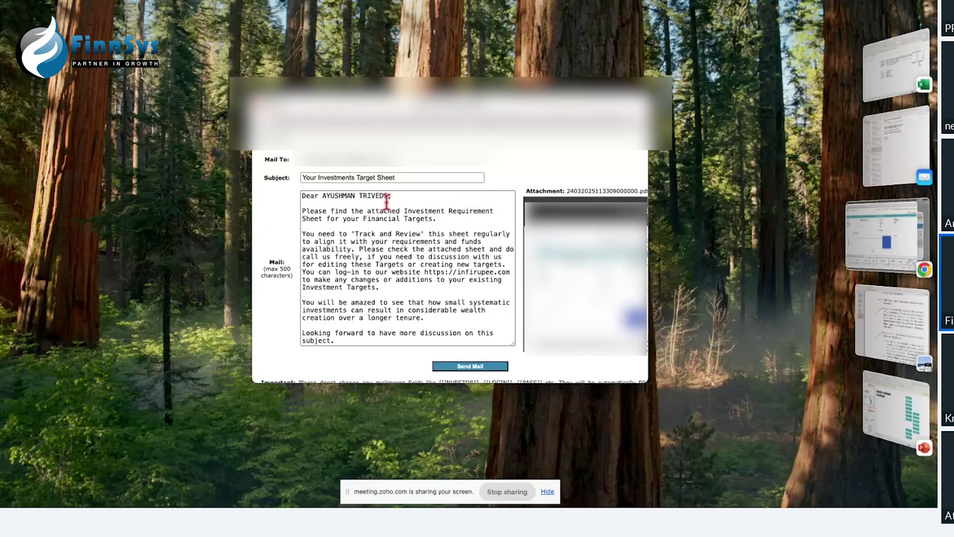
pyautogui.click(259, 108)
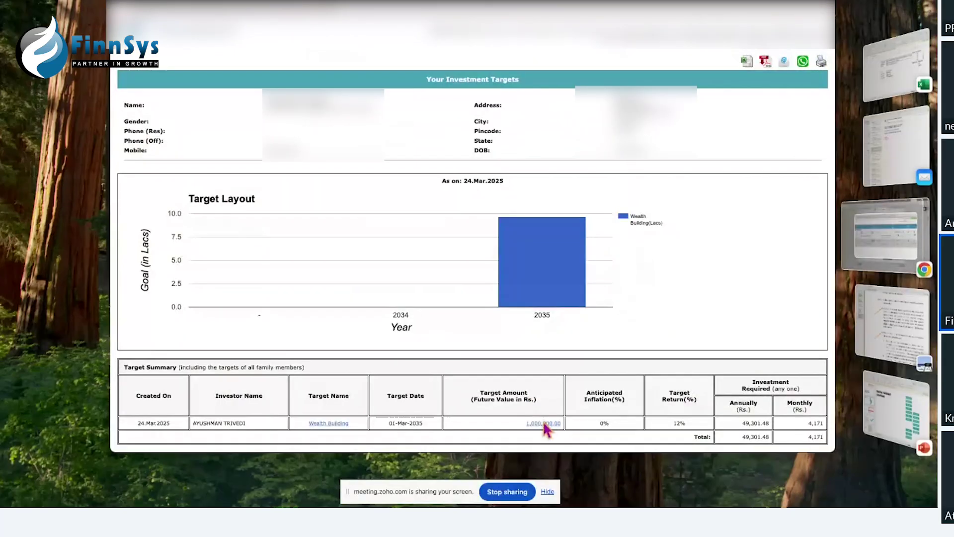
# Step: Edit the Wealth Building target to 50 lakhs cost, 15% returns, 2 saved, and calculate
pyautogui.click(544, 423)
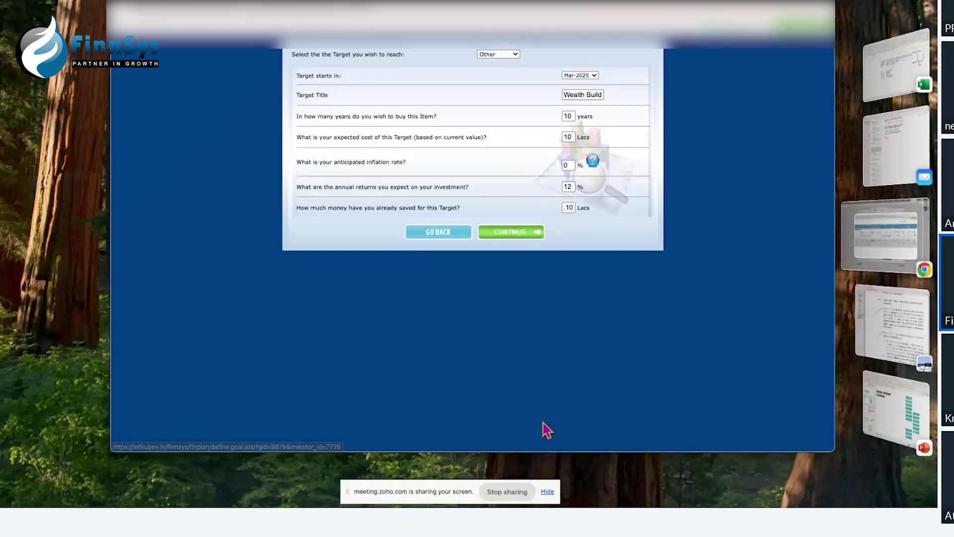
pyautogui.doubleClick(564, 139)
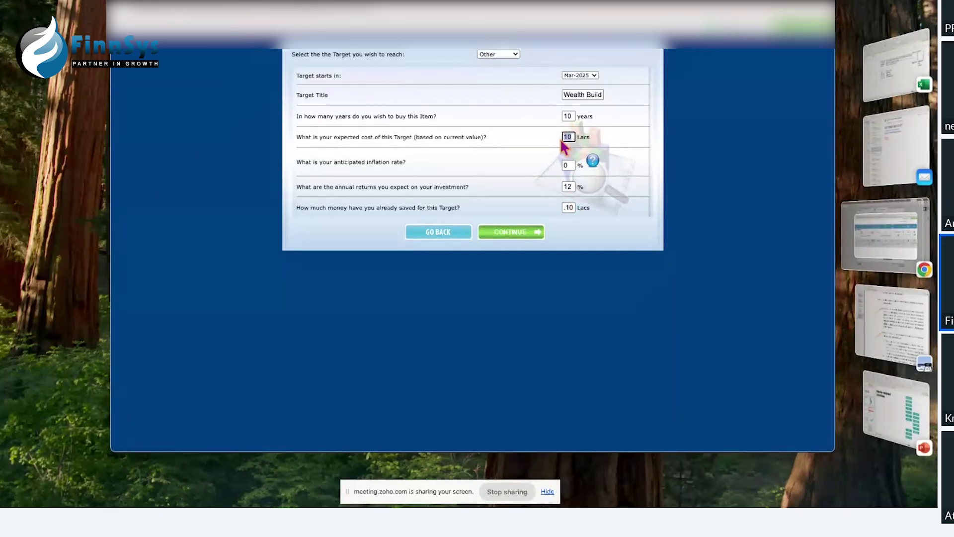
pyautogui.write('50')
pyautogui.click(571, 186)
pyautogui.moveTo(571, 185); pyautogui.dragTo(561, 187)
pyautogui.write('15')
pyautogui.click(566, 208)
pyautogui.moveTo(566, 208); pyautogui.dragTo(579, 208)
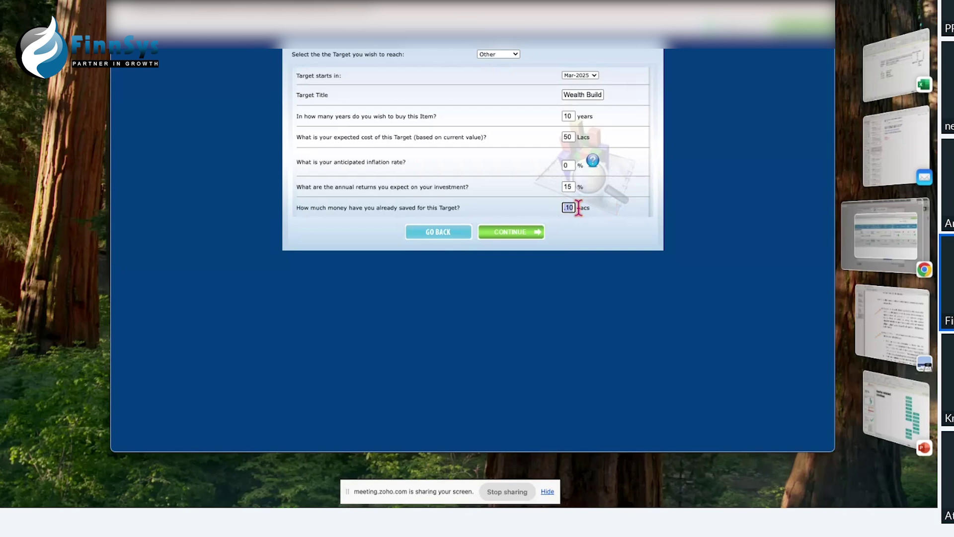
pyautogui.write('2')
pyautogui.click(523, 233)
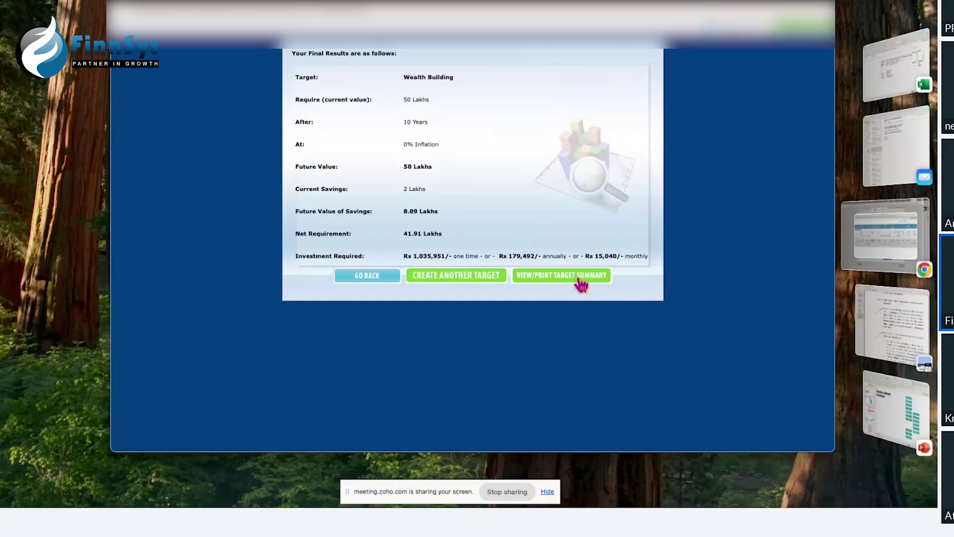
# Step: Recalculate the target with the expected cost changed to 25
pyautogui.click(368, 280)
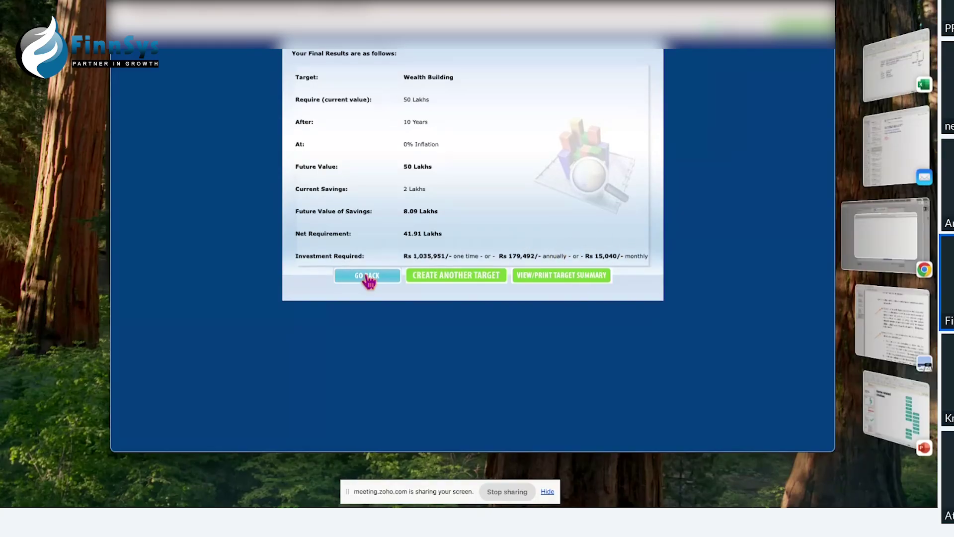
pyautogui.doubleClick(568, 137)
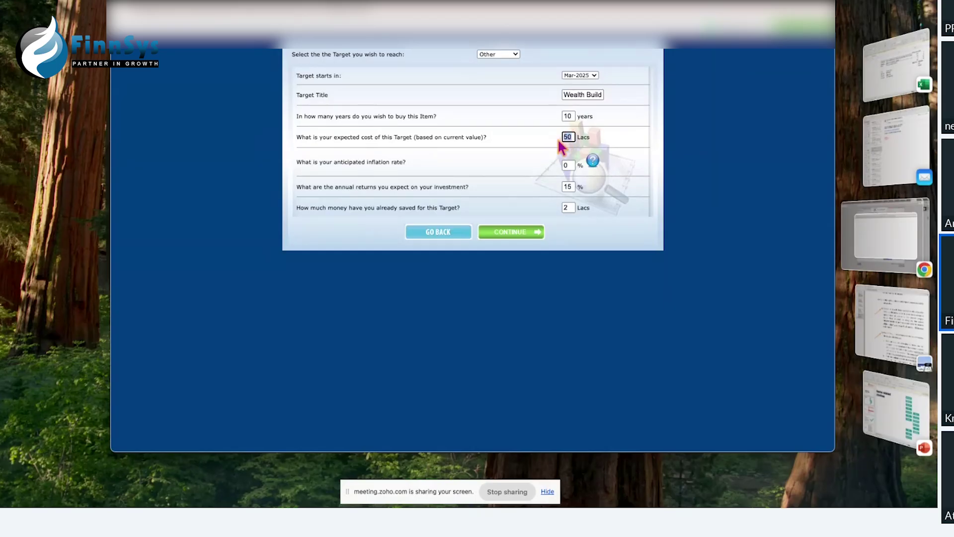
pyautogui.write('25')
pyautogui.click(513, 234)
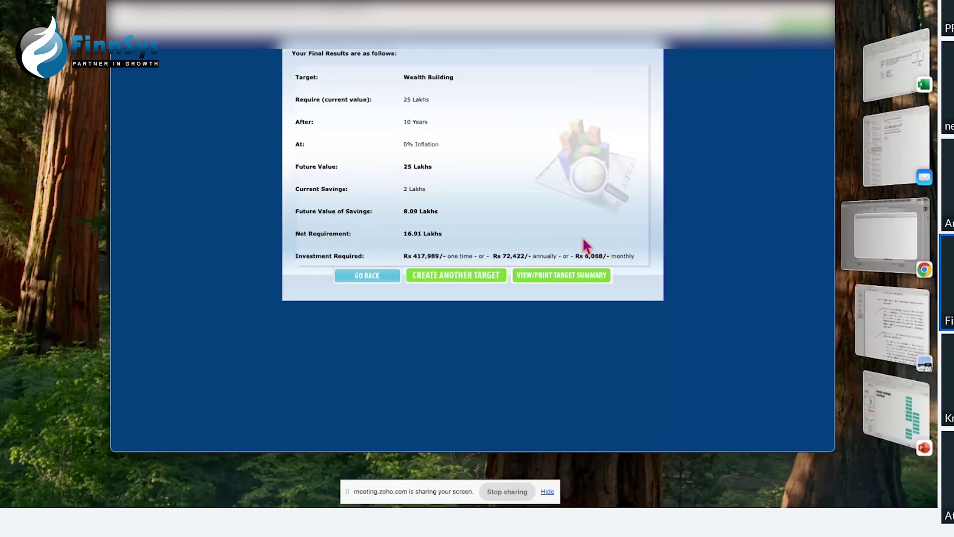
# Step: Recalculate with the cost back at 50 and the duration set to 15 years
pyautogui.click(374, 277)
pyautogui.doubleClick(570, 137)
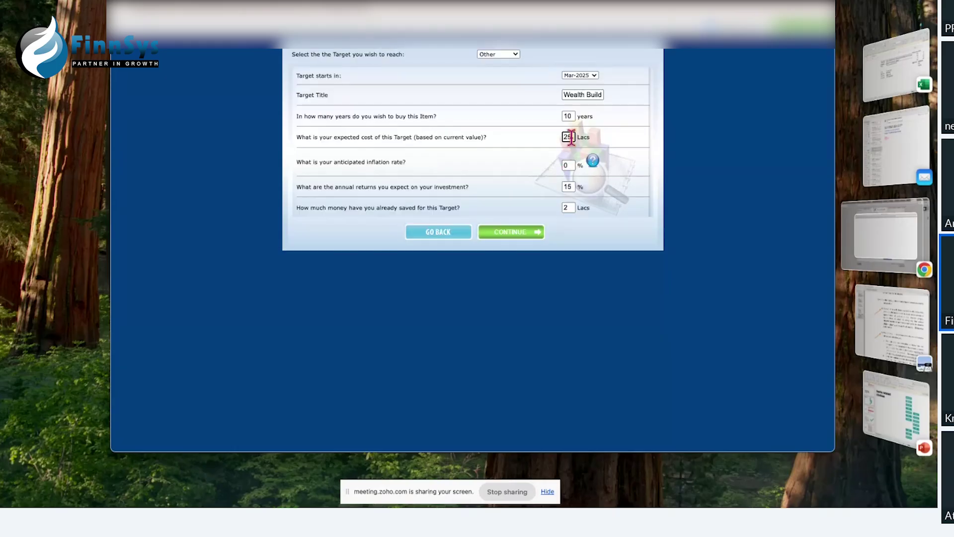
pyautogui.write('50')
pyautogui.doubleClick(564, 119)
pyautogui.write('15')
pyautogui.click(511, 239)
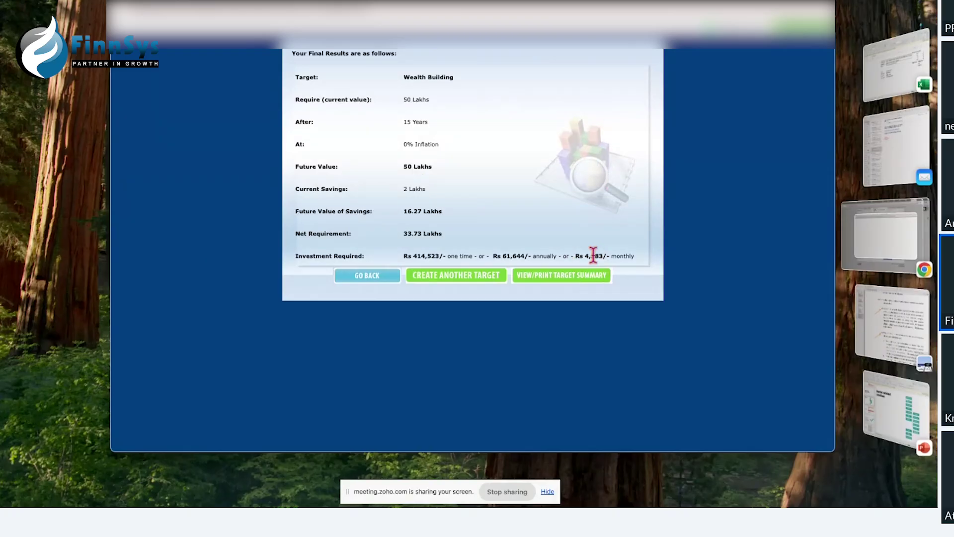
# Step: Recalculate with 10 years, 12% returns and a revised saved amount
pyautogui.click(365, 280)
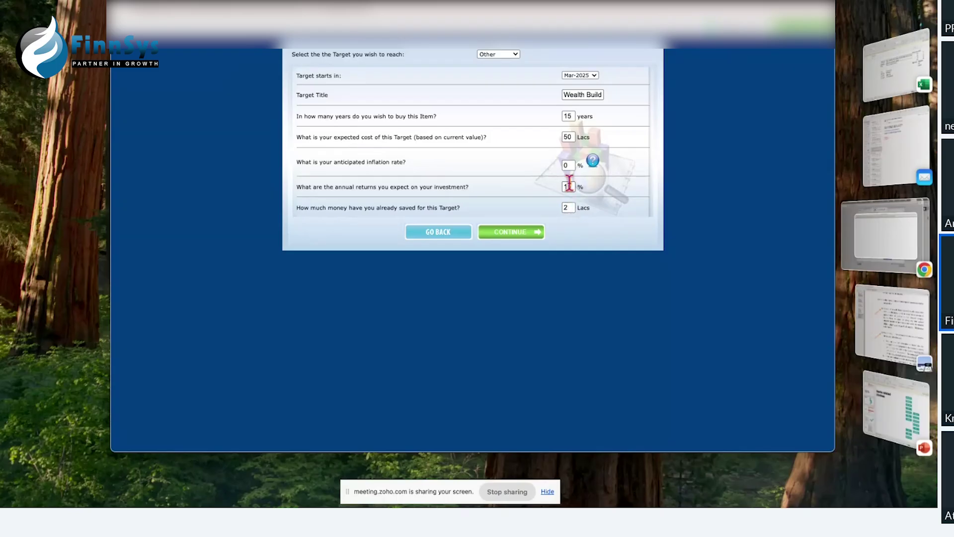
pyautogui.moveTo(575, 115); pyautogui.dragTo(562, 116)
pyautogui.write('10')
pyautogui.moveTo(574, 189); pyautogui.dragTo(568, 188)
pyautogui.write('12')
pyautogui.moveTo(571, 208); pyautogui.dragTo(561, 211)
pyautogui.click(531, 234)
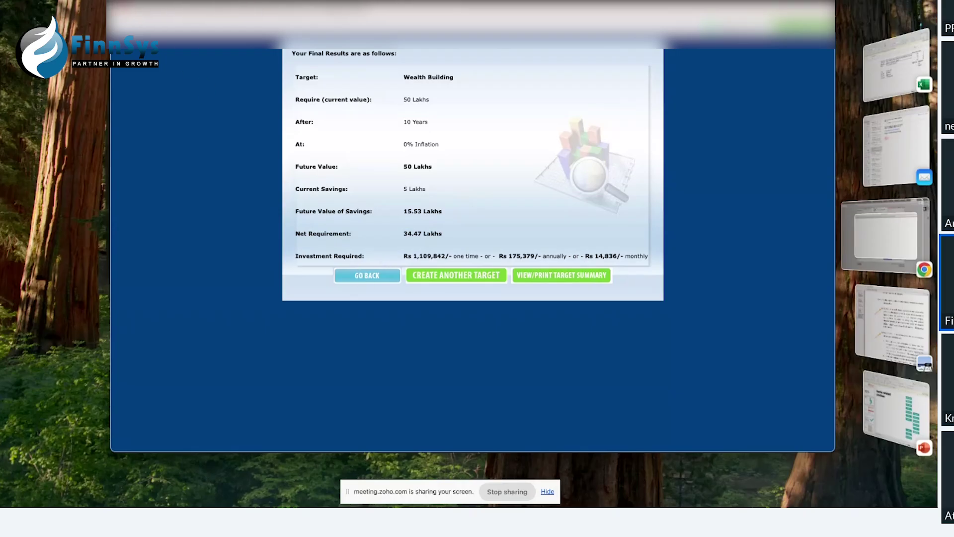
# Step: Close the target results window and return to the investor search results
pyautogui.click(121, 6)
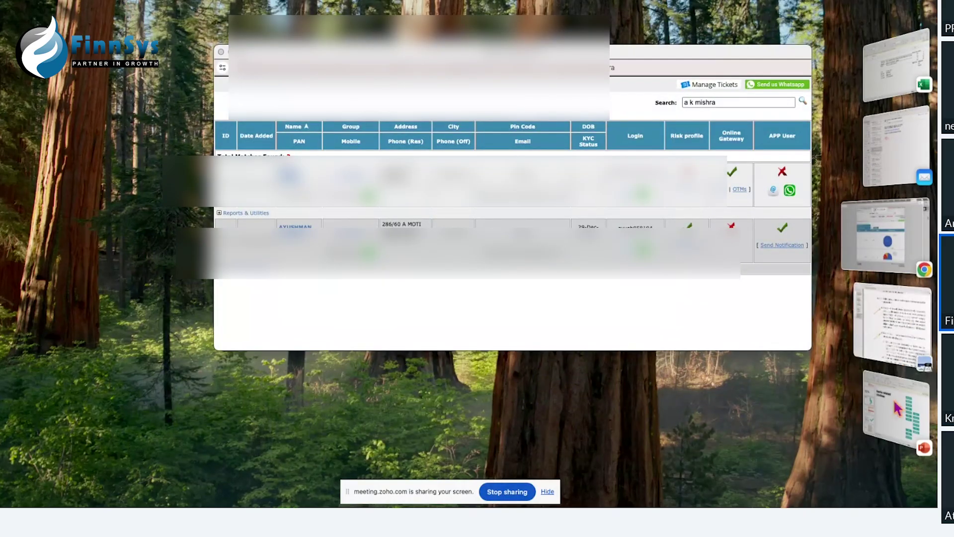
pyautogui.click(895, 408)
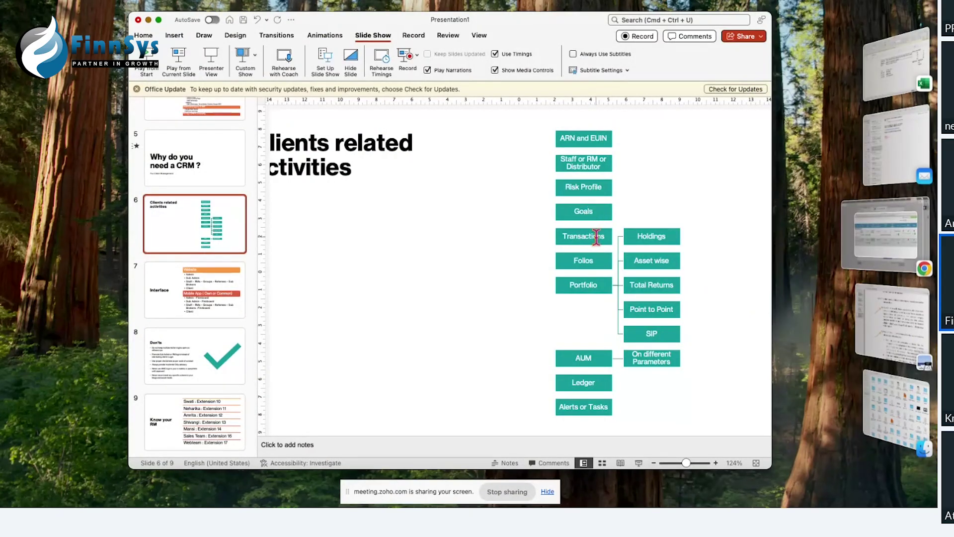
pyautogui.click(861, 245)
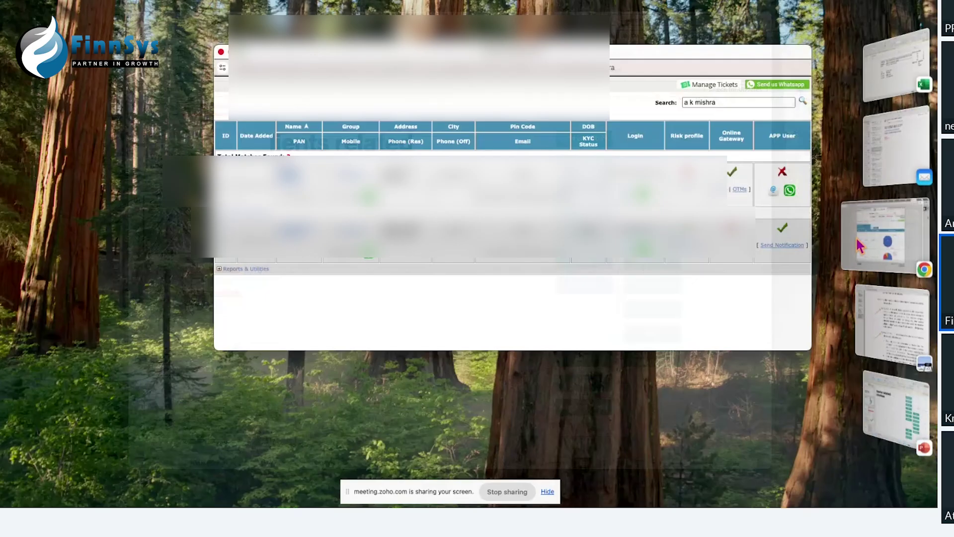
# Step: Expand Reports & Utilities and show the Transact Online options: Show/Create, Email and Notify Cart
pyautogui.click(258, 270)
pyautogui.hscroll(3, 597, 268)
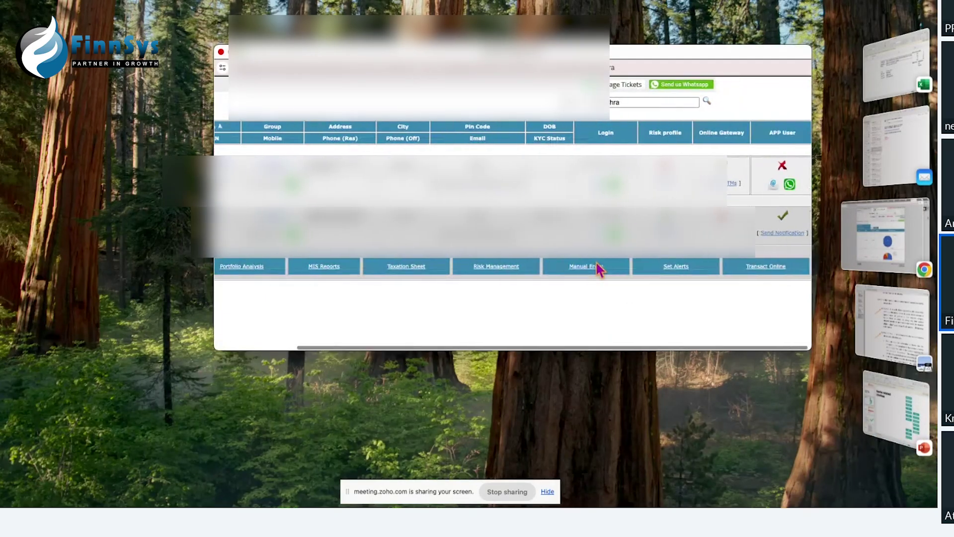
pyautogui.click(762, 271)
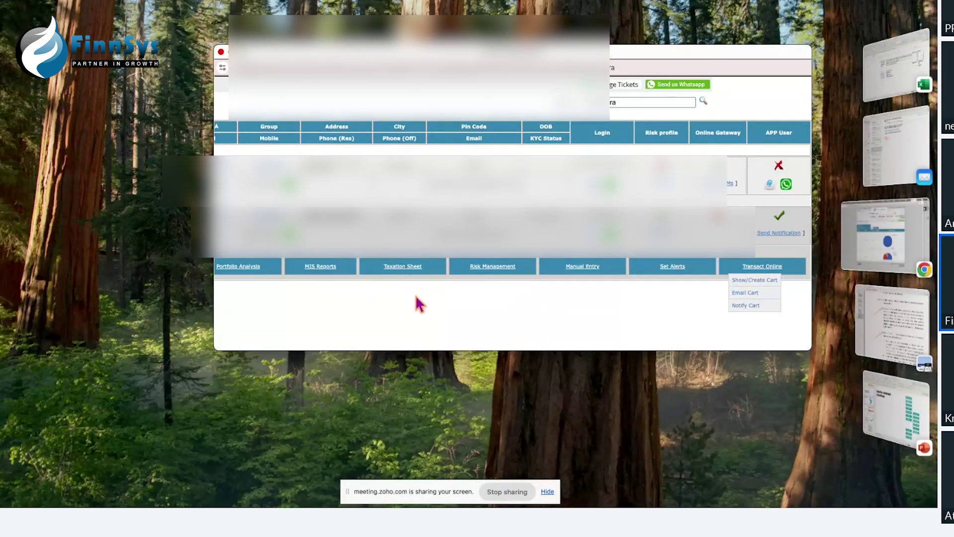
# Step: Run the MIS transaction search report for the investor with From Year 2022 in a widened window
pyautogui.click(332, 273)
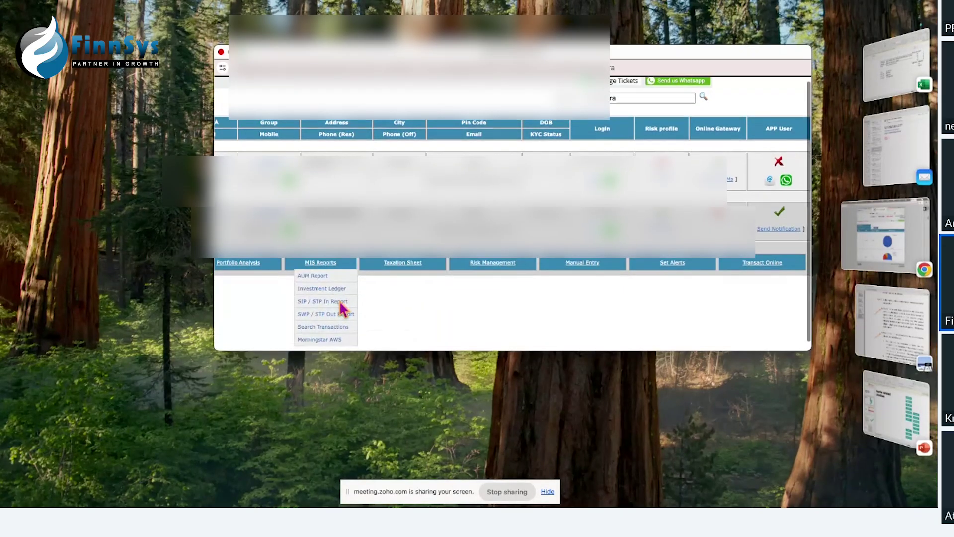
pyautogui.click(324, 327)
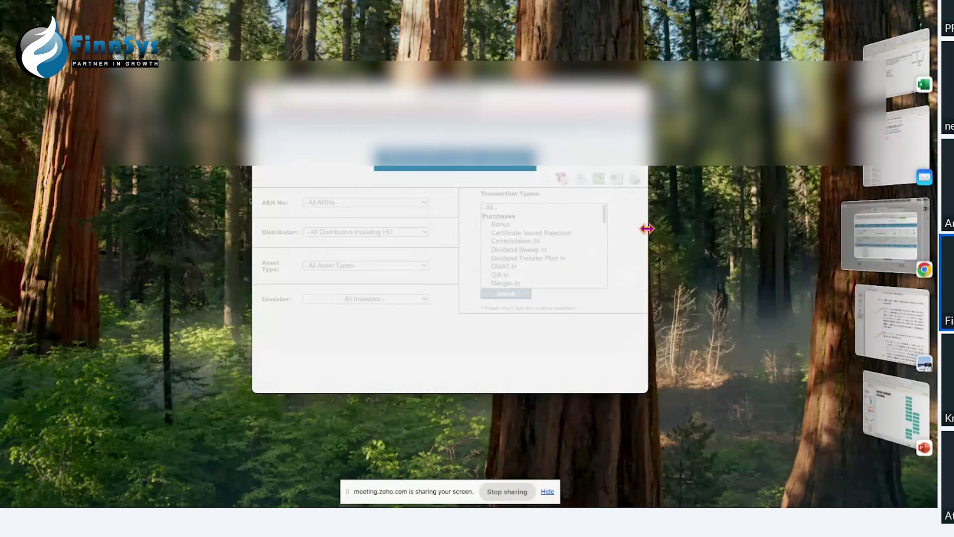
pyautogui.moveTo(647, 228); pyautogui.dragTo(845, 229)
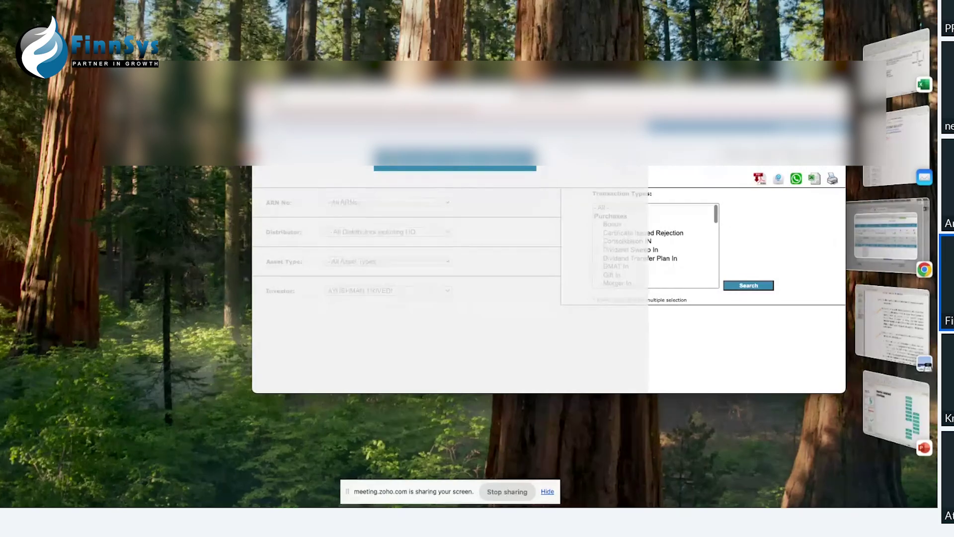
pyautogui.moveTo(252, 84); pyautogui.dragTo(124, 85)
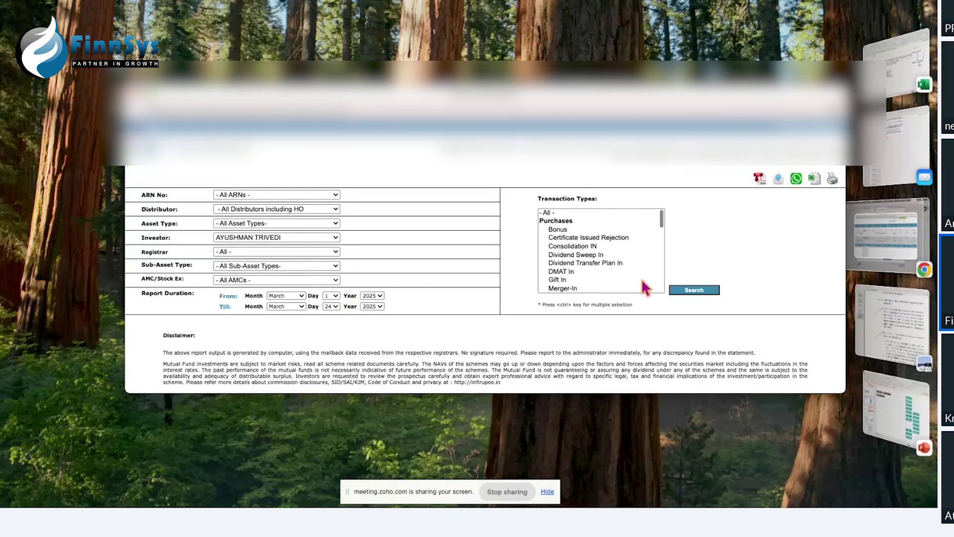
pyautogui.click(372, 296)
pyautogui.click(375, 332)
pyautogui.click(699, 293)
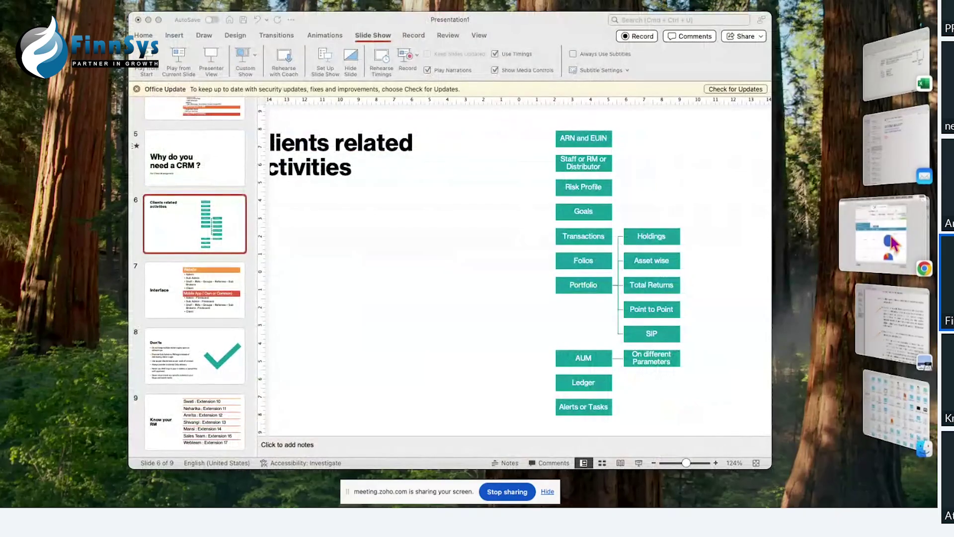
# Step: Run the Transaction MIS report for all investors in an enlarged window, then return to slide 6
pyautogui.click(894, 244)
pyautogui.click(633, 102)
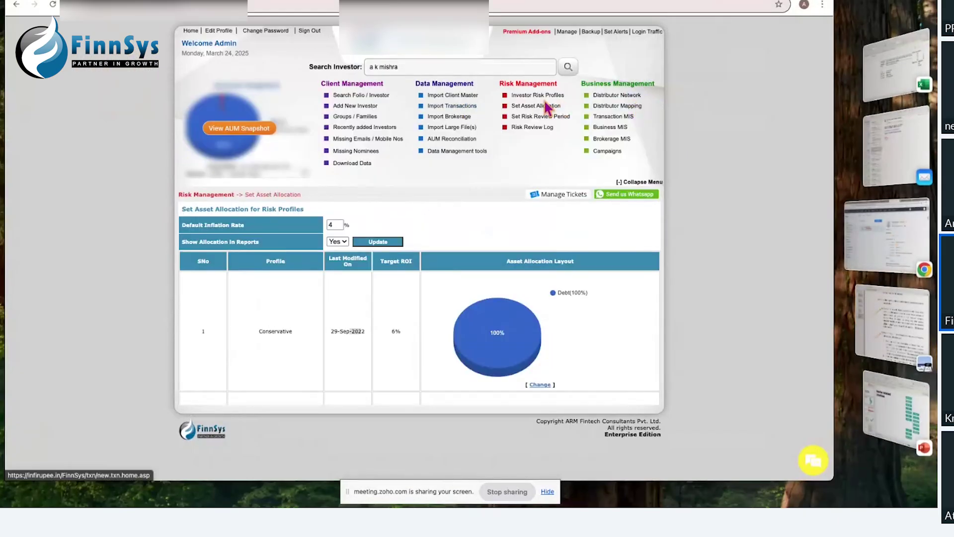
pyautogui.click(611, 121)
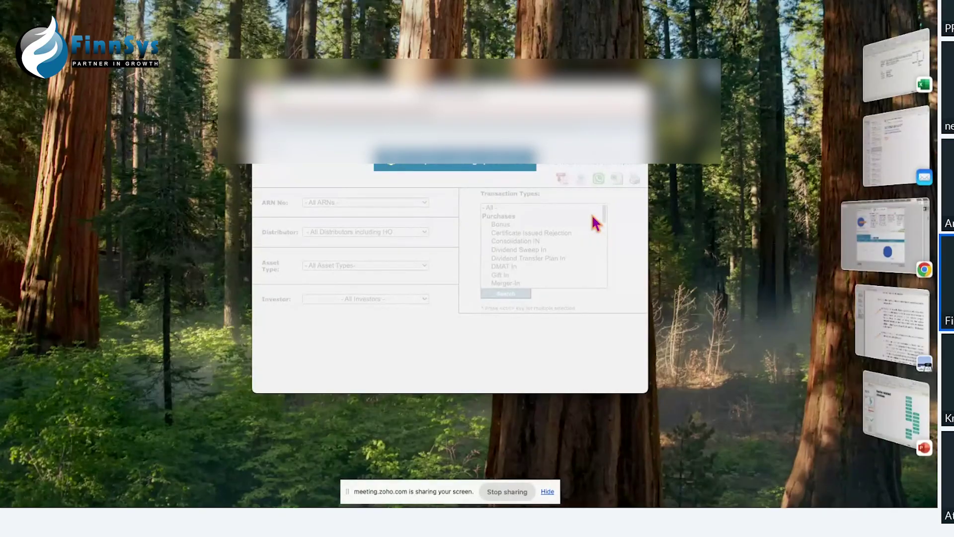
pyautogui.moveTo(449, 97); pyautogui.dragTo(286, 1)
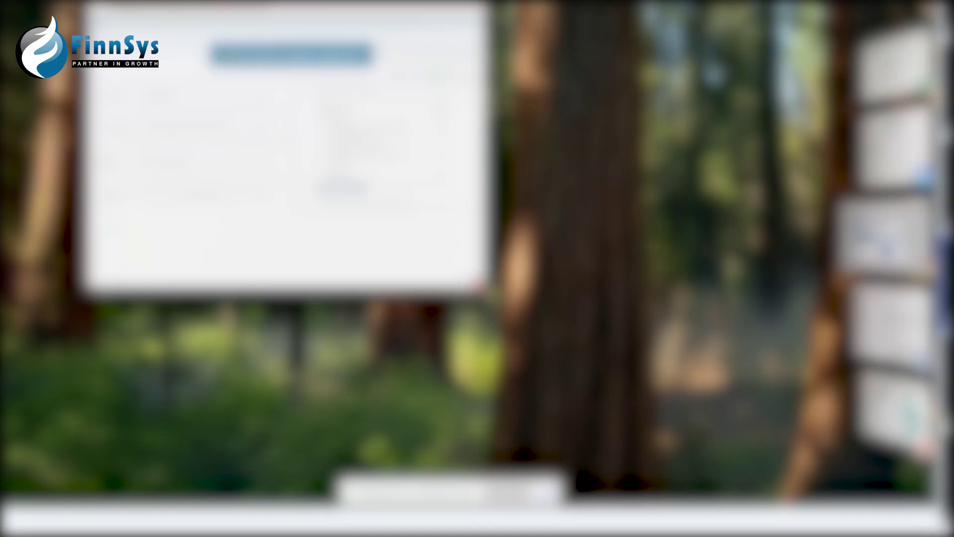
pyautogui.moveTo(485, 286); pyautogui.dragTo(865, 408)
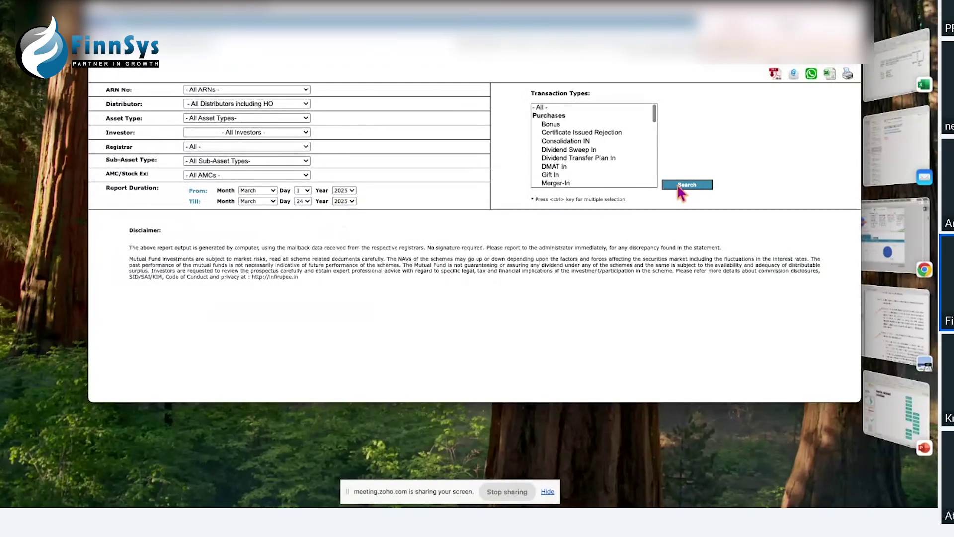
pyautogui.click(681, 186)
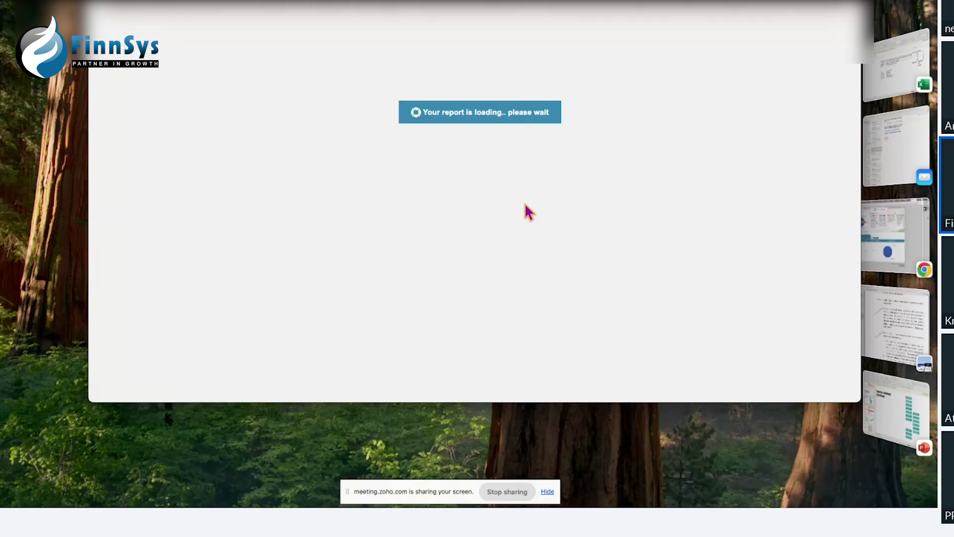
pyautogui.click(895, 412)
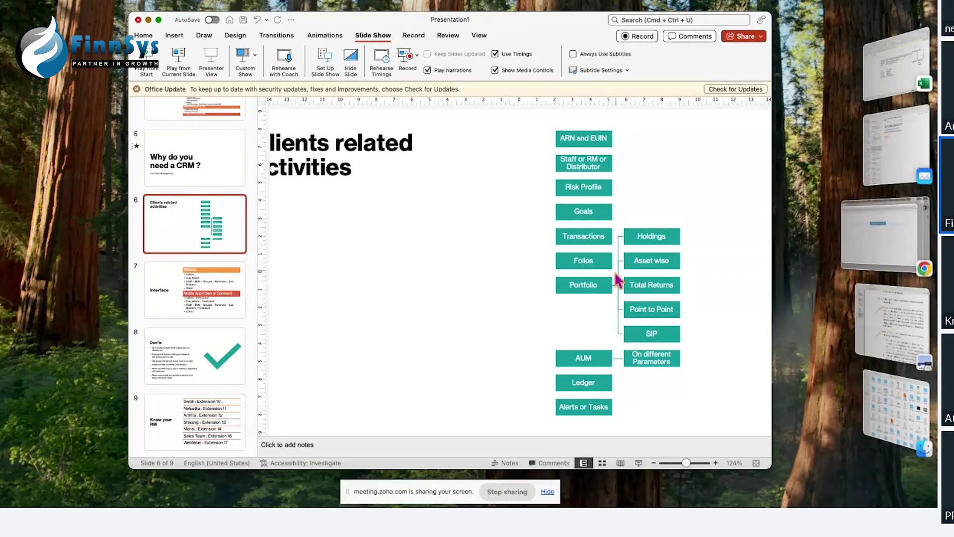
# Step: Search FinnSys for the investor by name and open their Folio Master list of schemes and nominees
pyautogui.click(847, 266)
pyautogui.moveTo(415, 66); pyautogui.dragTo(354, 67)
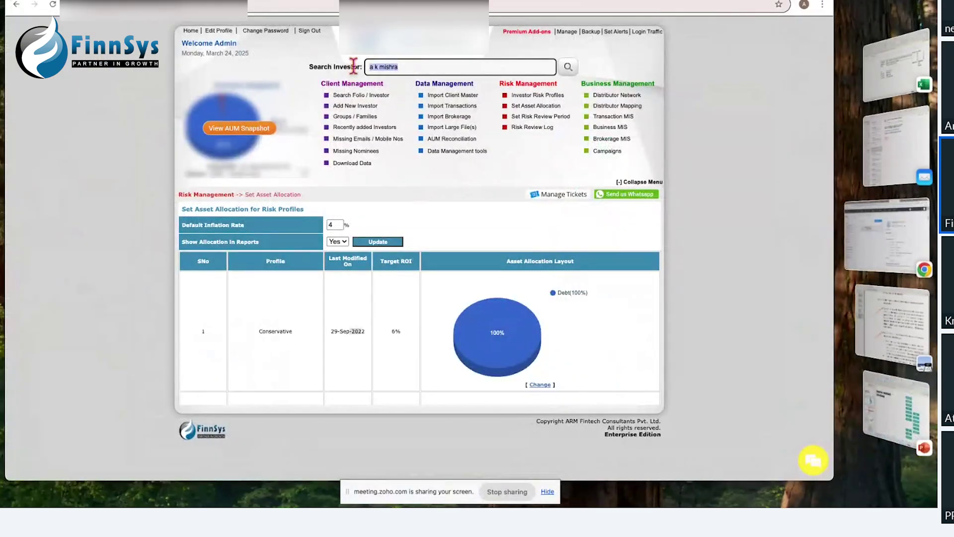
pyautogui.write('meenu b')
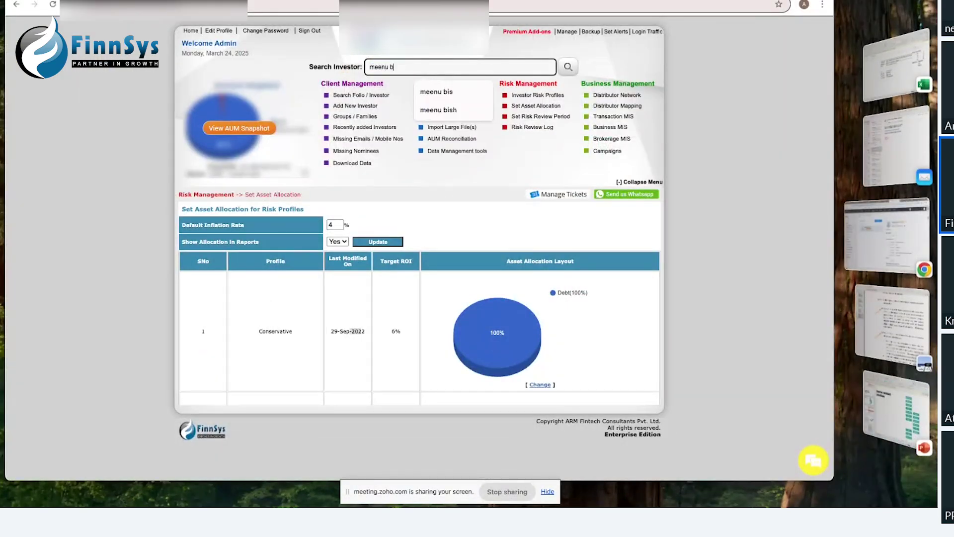
pyautogui.press('Return')
pyautogui.moveTo(169, 195)
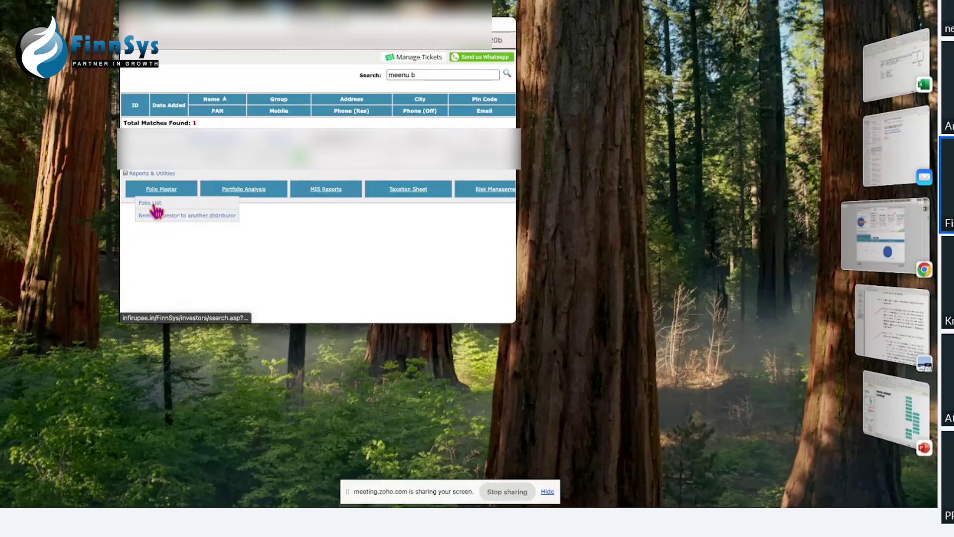
pyautogui.click(153, 204)
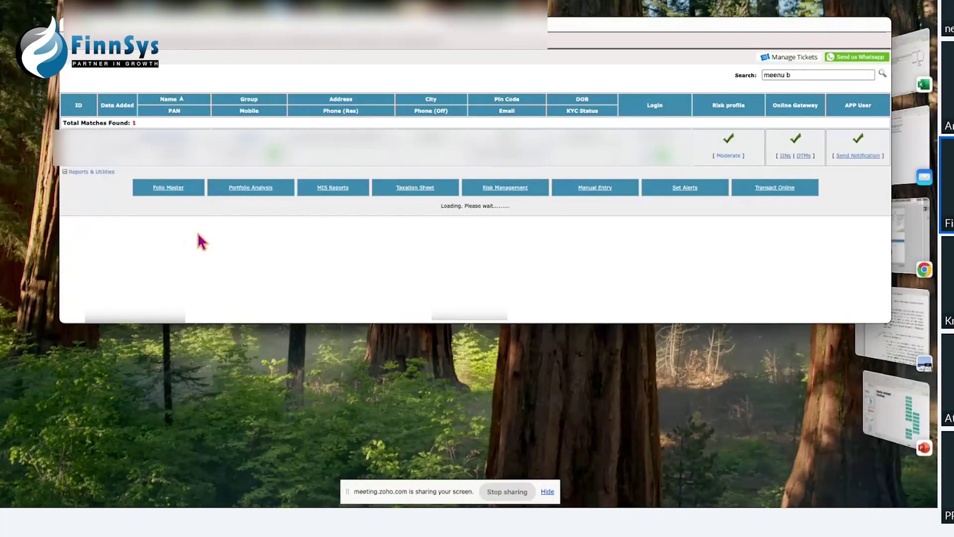
pyautogui.scroll(-3, 202, 250)
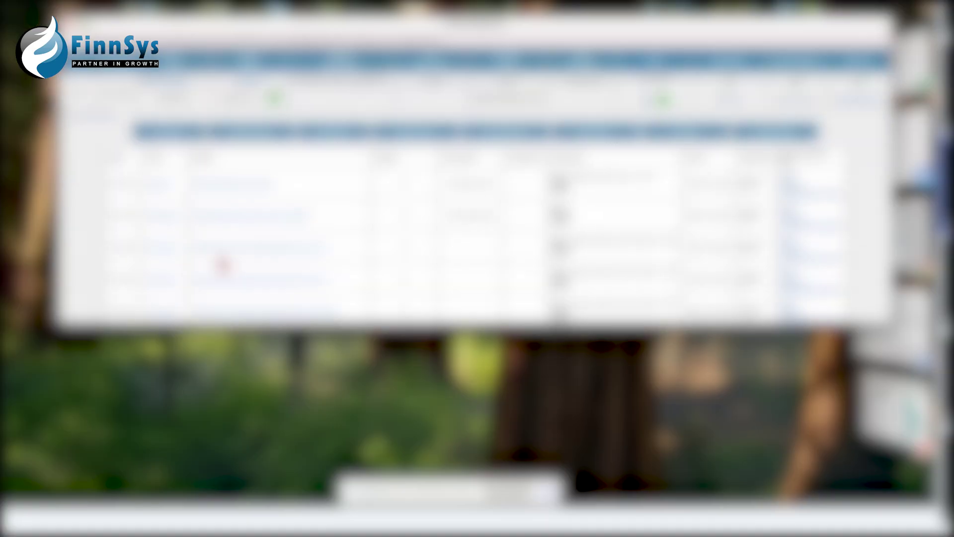
pyautogui.scroll(3, 221, 262)
pyautogui.scroll(-1, 337, 223)
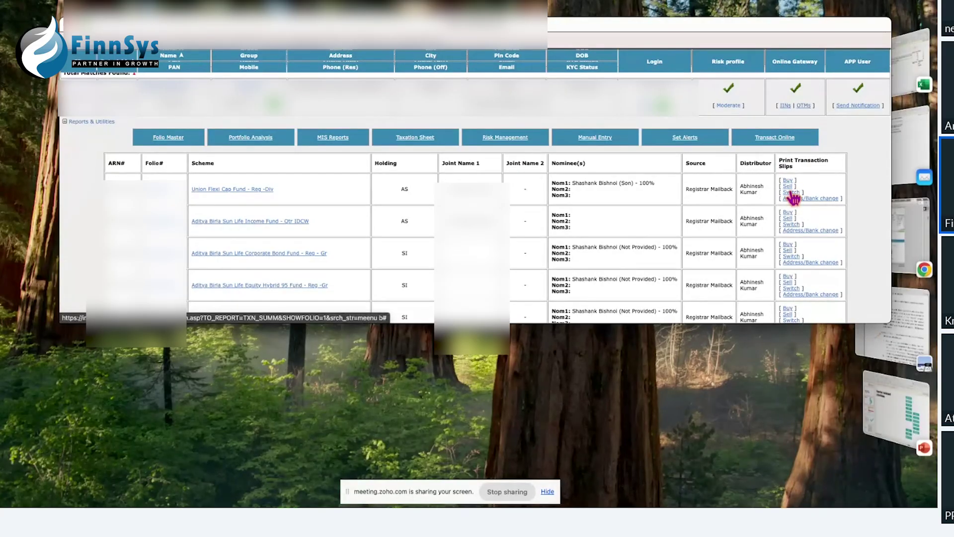
# Step: Open the first scheme's redemption transaction slip, then bring forward PowerPoint's Clients related activities slide
pyautogui.click(791, 193)
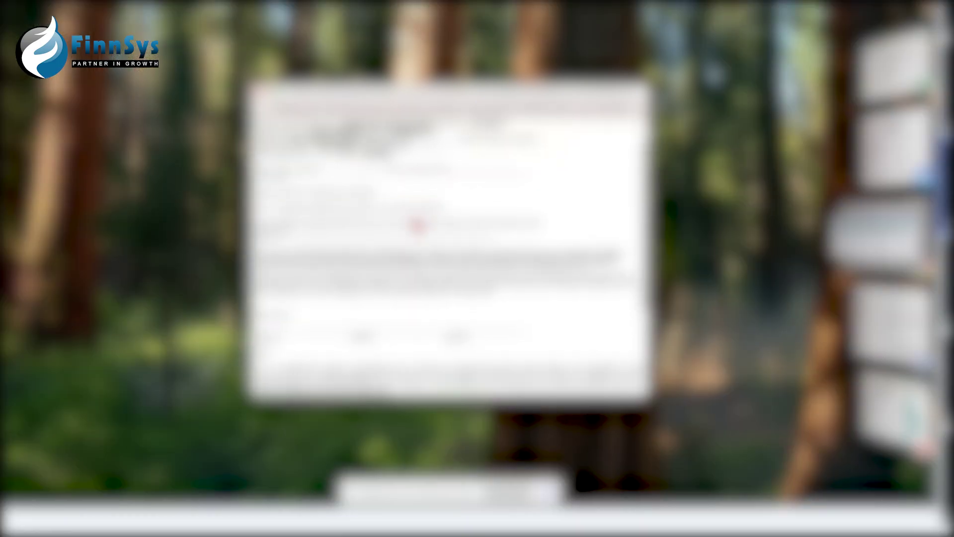
pyautogui.scroll(-5, 418, 224)
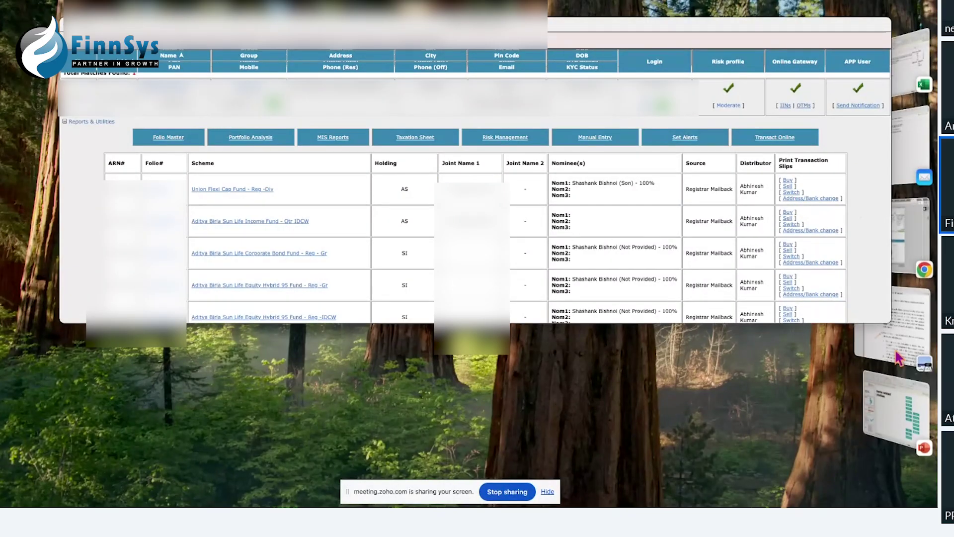
pyautogui.click(895, 410)
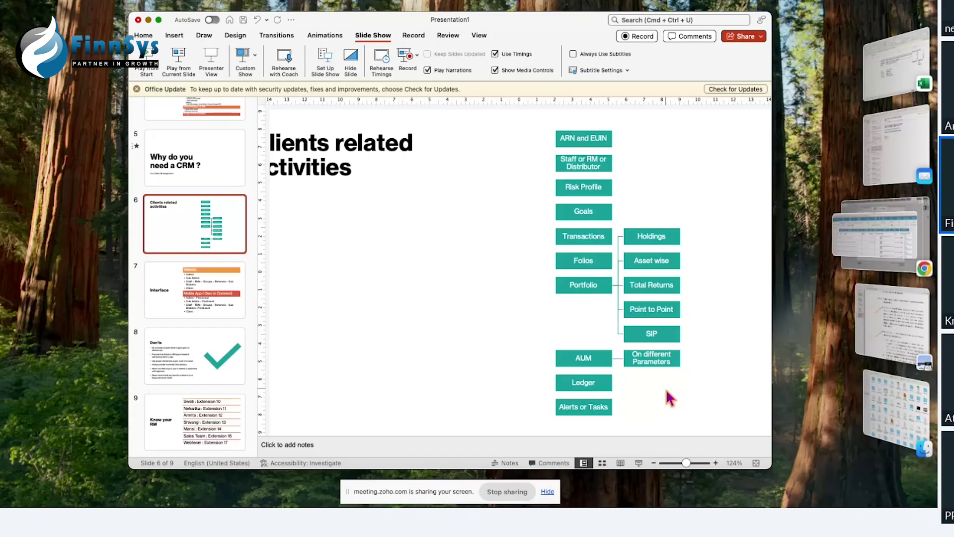
# Step: Return to the FinnSys browser and list the investor's Portfolio Analysis reports
pyautogui.click(869, 219)
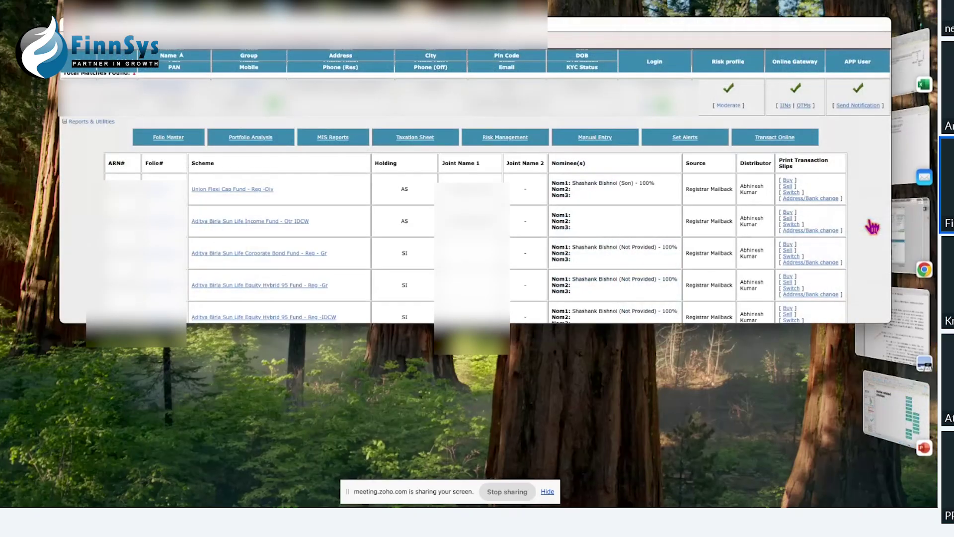
pyautogui.click(255, 142)
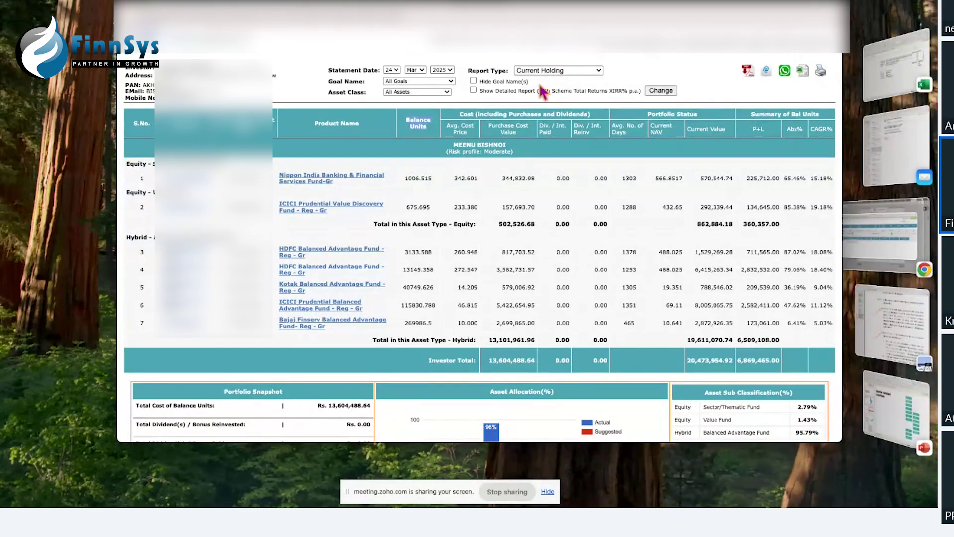
pyautogui.click(474, 82)
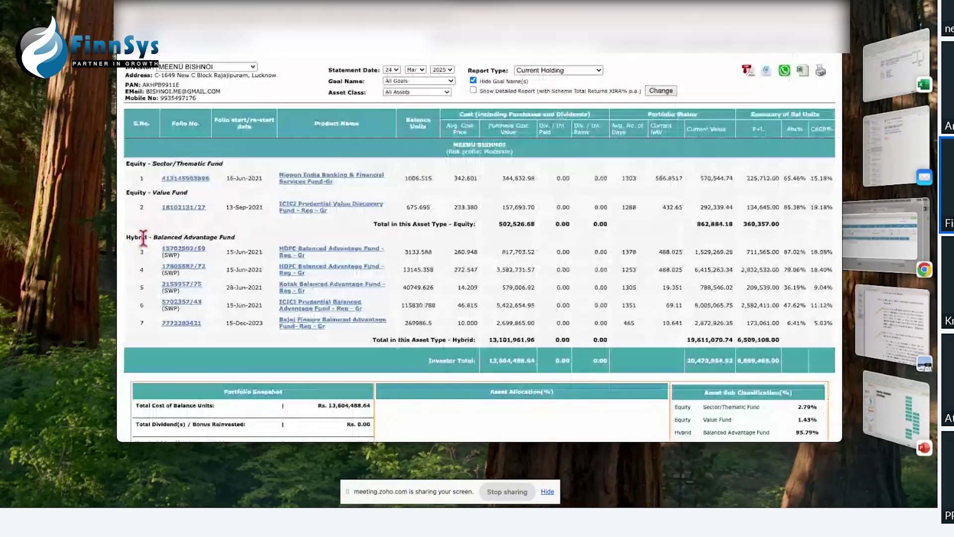
pyautogui.click(473, 80)
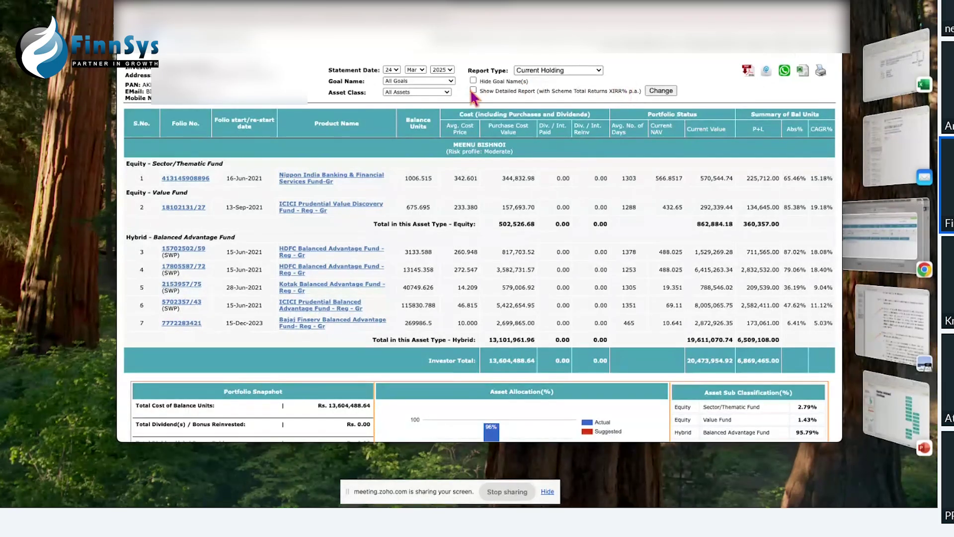
pyautogui.scroll(-3, 402, 305)
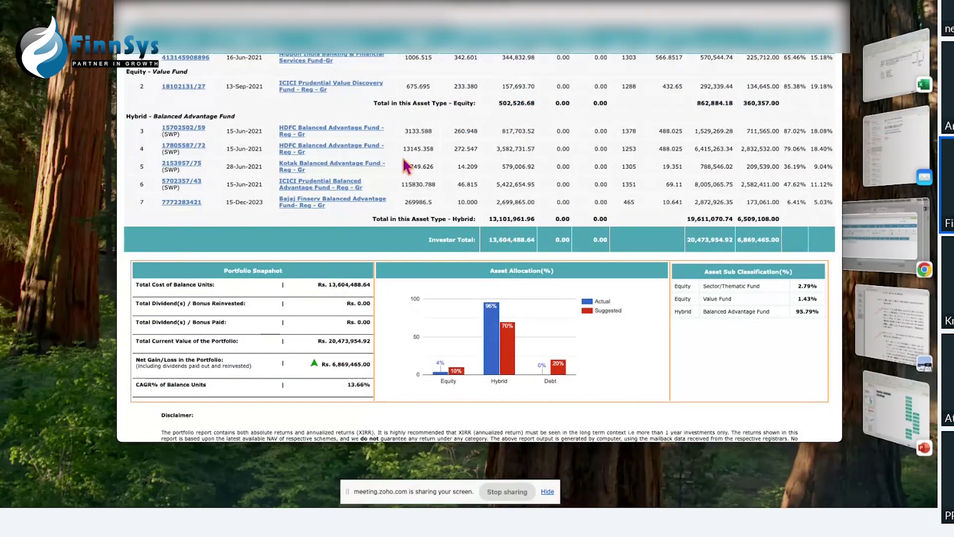
pyautogui.scroll(3, 467, 134)
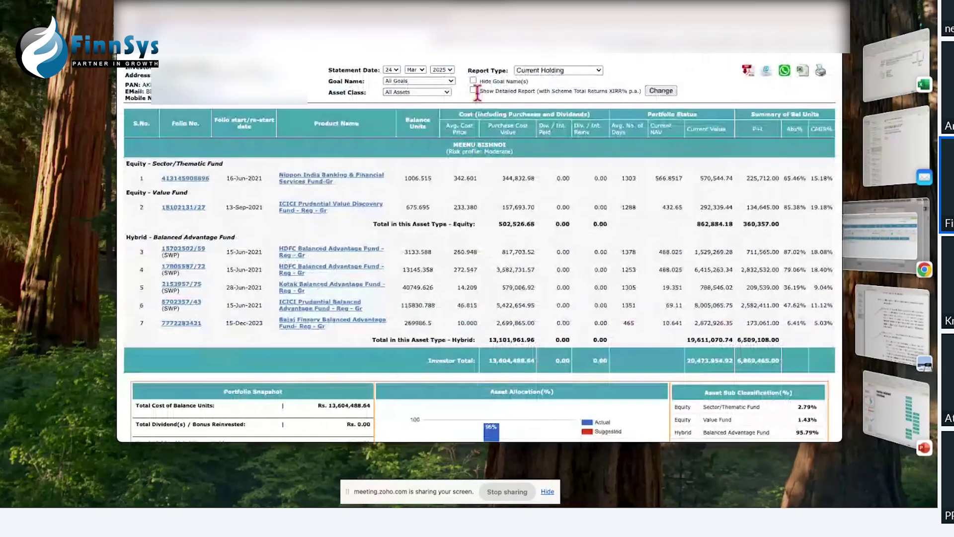
pyautogui.click(474, 90)
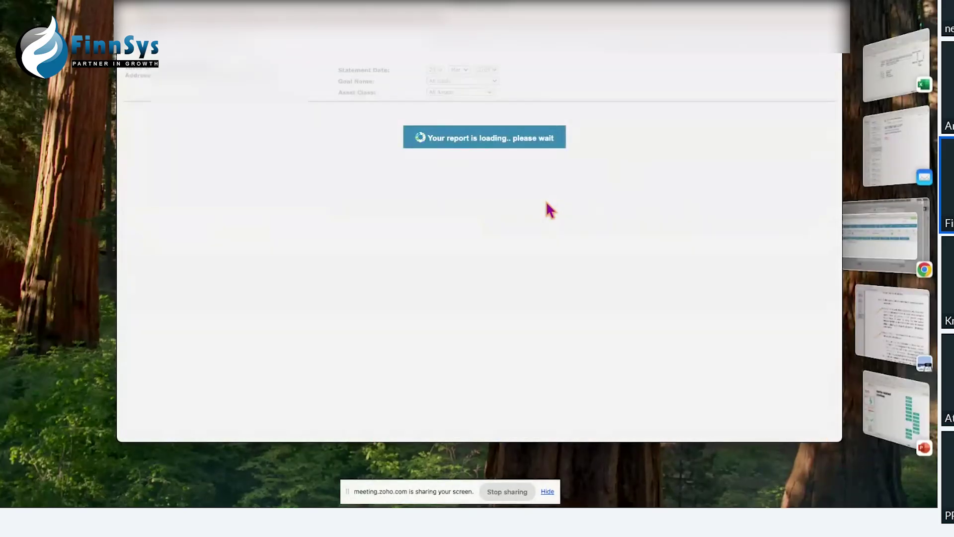
pyautogui.scroll(-4, 547, 209)
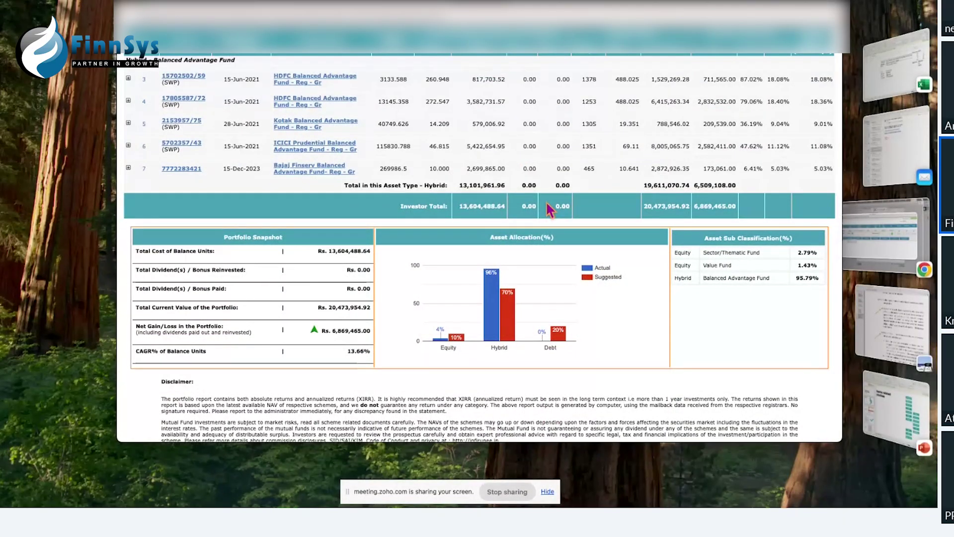
pyautogui.scroll(3, 547, 203)
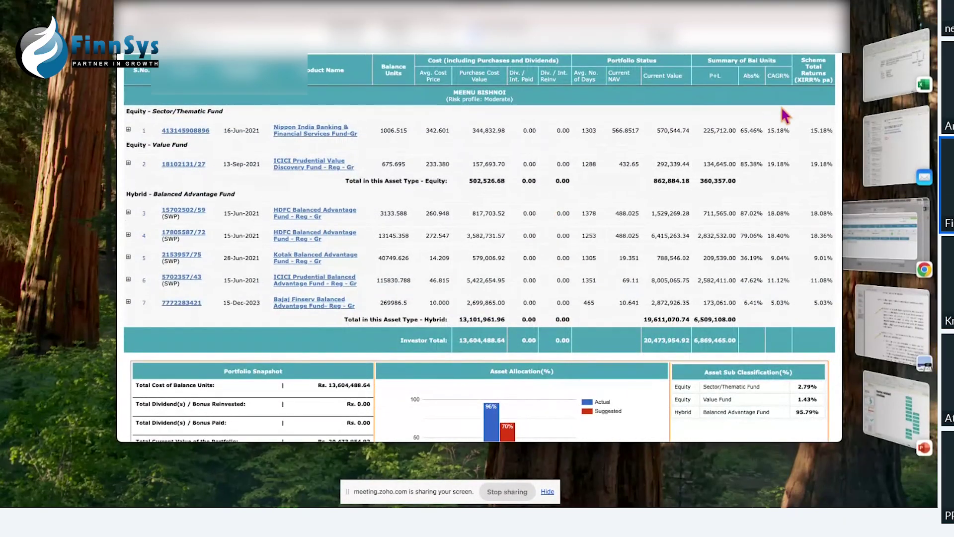
pyautogui.scroll(1, 781, 107)
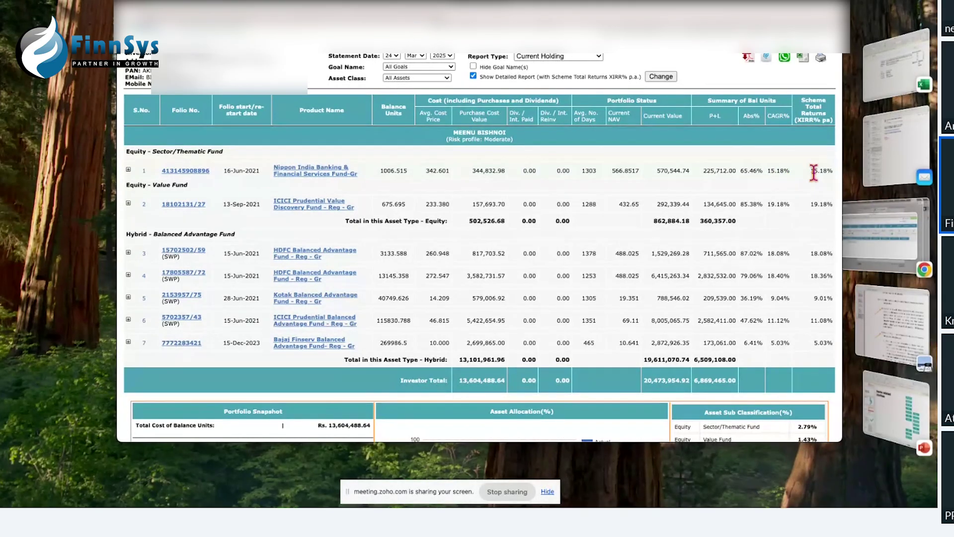
pyautogui.moveTo(810, 171); pyautogui.dragTo(824, 171)
pyautogui.click(784, 169)
pyautogui.click(473, 76)
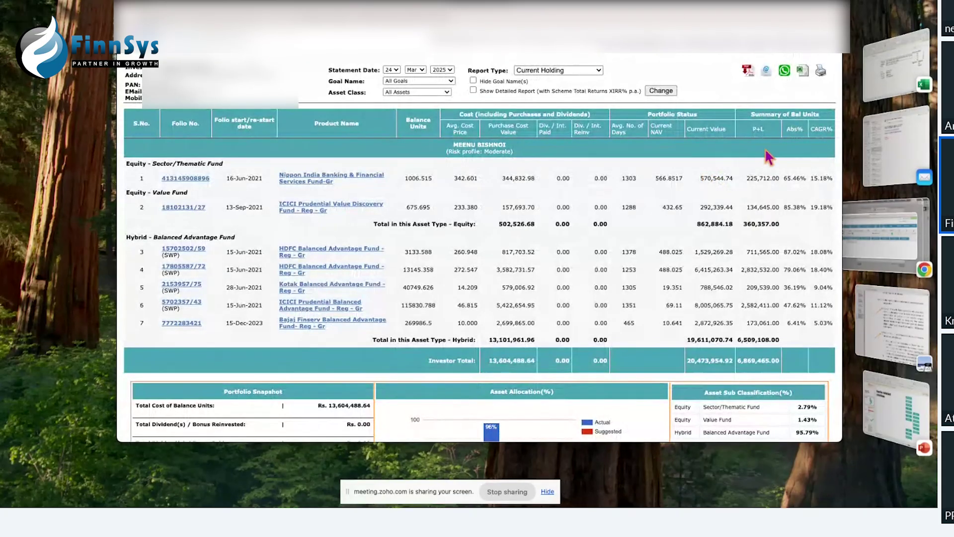
# Step: Change the report type to Total Returns – Assetwise and scroll through the asset summary
pyautogui.click(579, 70)
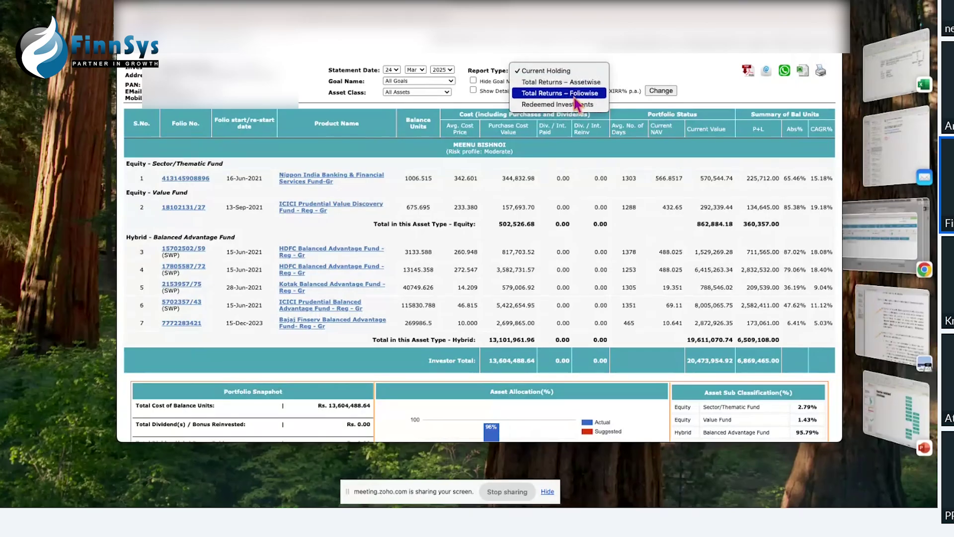
pyautogui.click(574, 82)
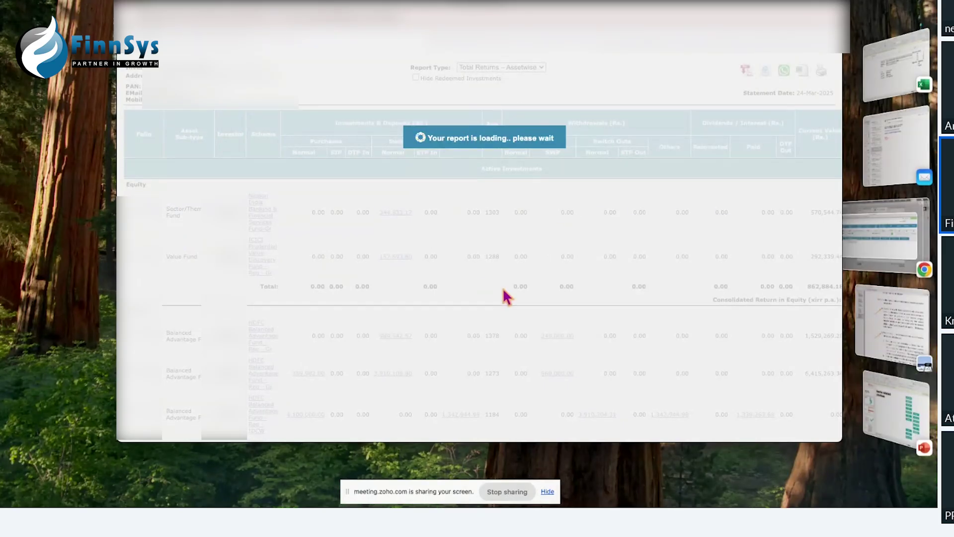
pyautogui.scroll(-5, 506, 297)
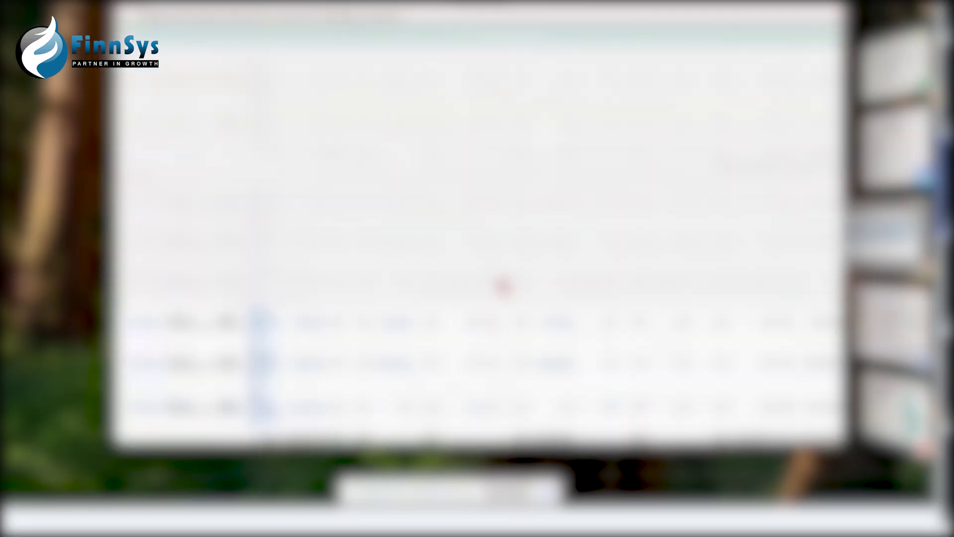
# Step: Review the Clients related activities slide, then bring the FinnSys browser forward
pyautogui.scroll(3, 503, 286)
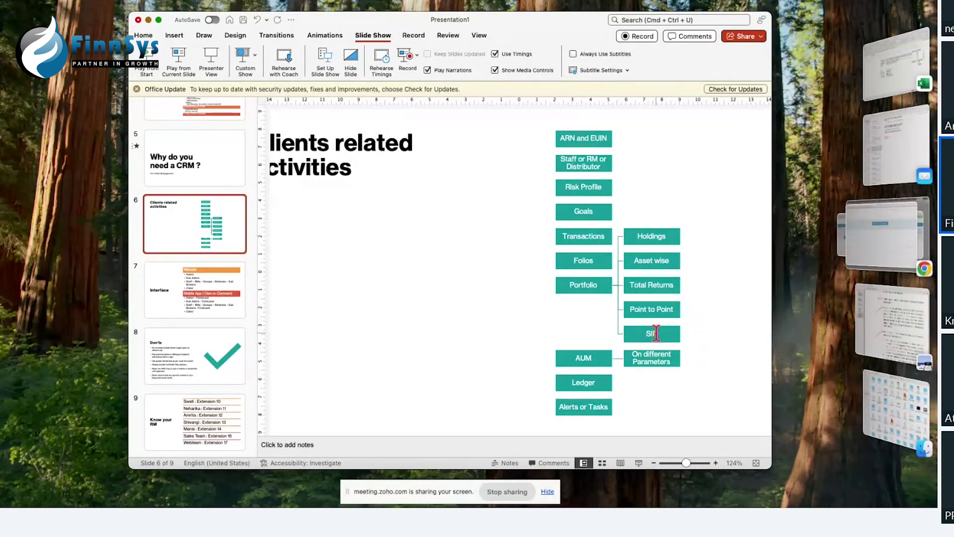
pyautogui.click(890, 258)
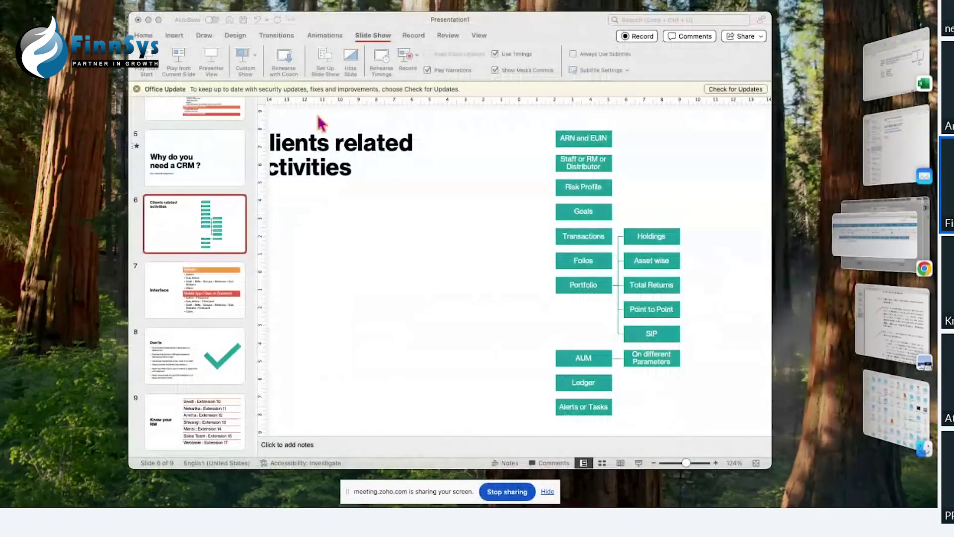
# Step: Bring the investor search results forward and open the investor's Taxation Sheet from MIS Reports
pyautogui.click(843, 247)
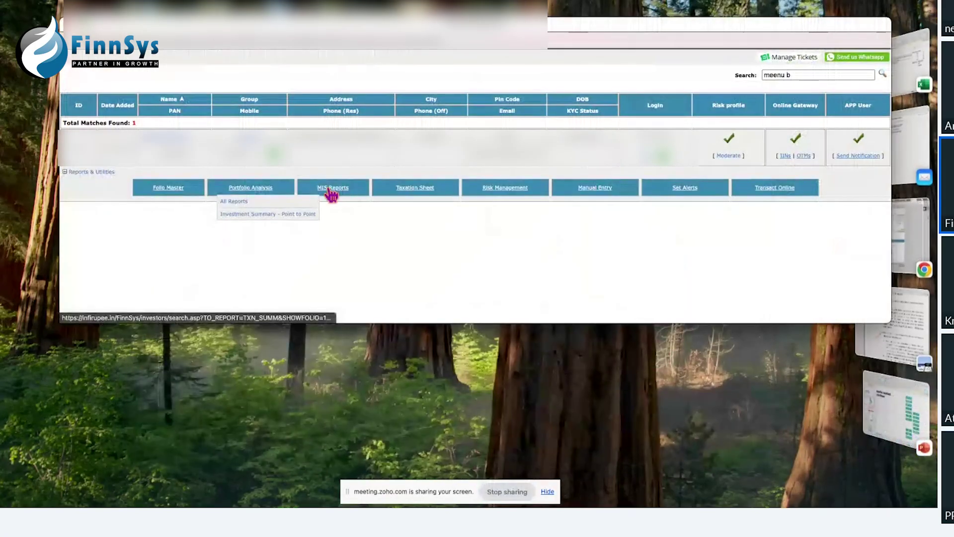
pyautogui.moveTo(331, 193)
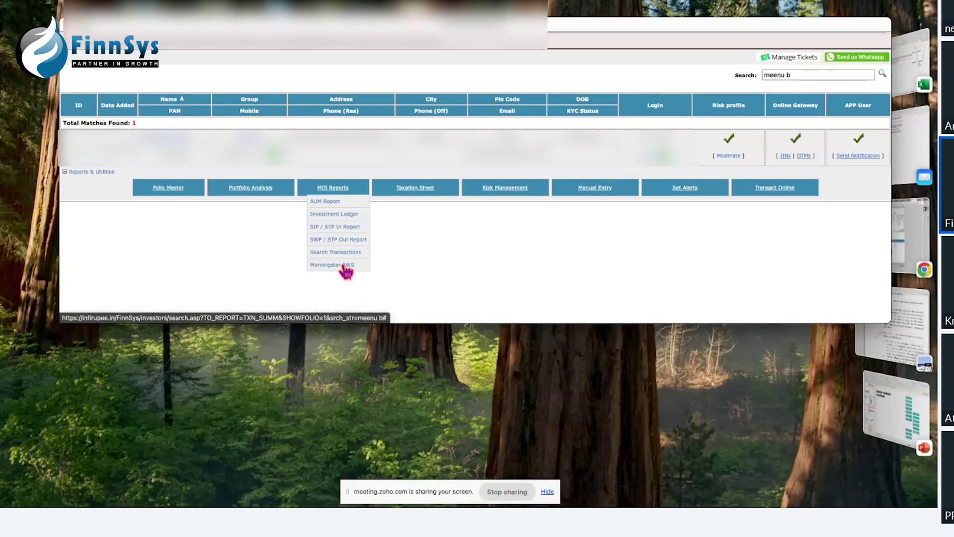
pyautogui.click(411, 194)
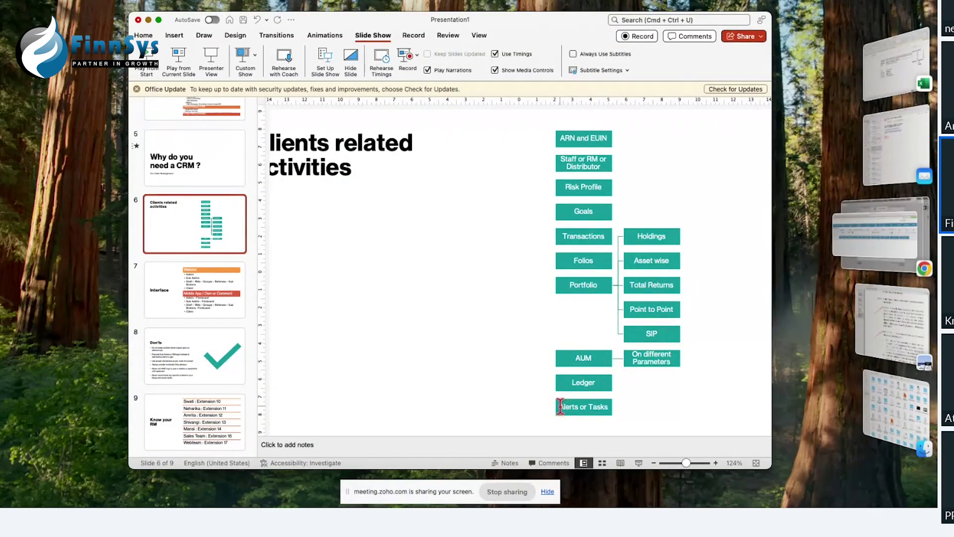
# Step: Highlight the Alerts or Tasks text on the slide, then return to the FinnSys browser
pyautogui.moveTo(561, 407); pyautogui.dragTo(607, 406)
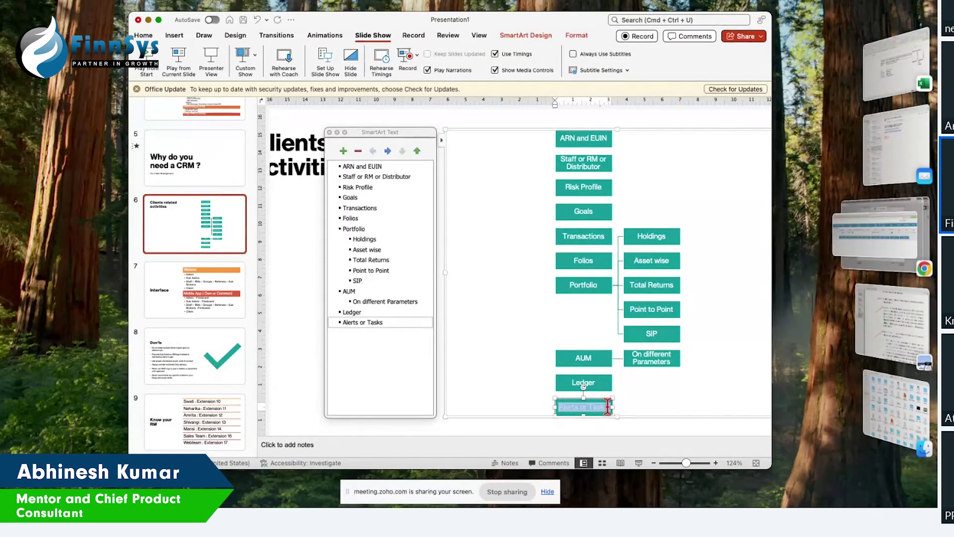
pyautogui.click(620, 398)
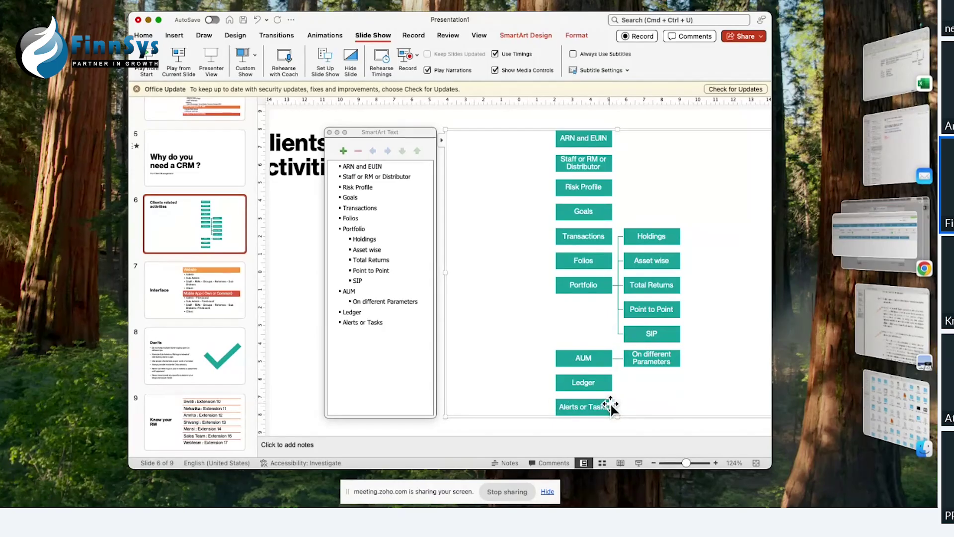
pyautogui.click(851, 256)
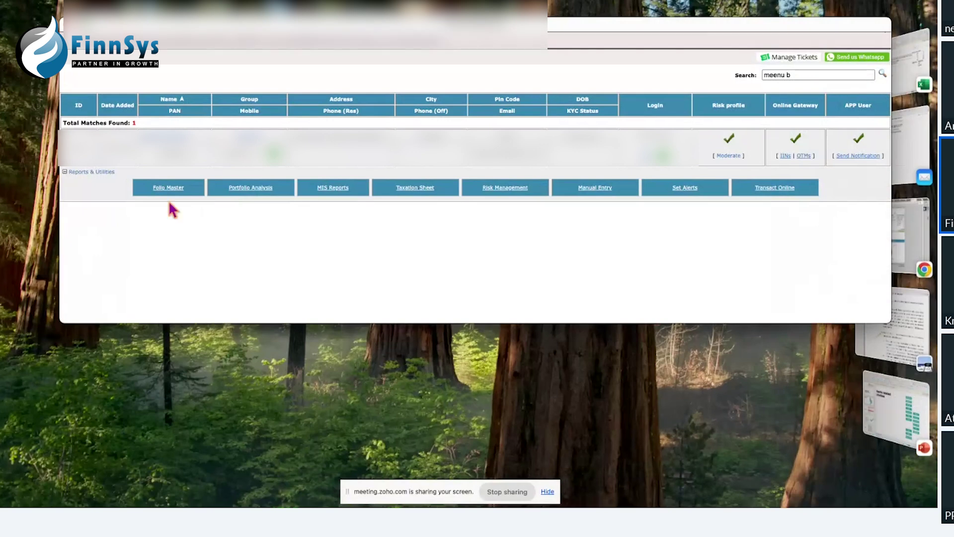
# Step: From the investor's Set Alerts options, choose Set Customized Alerts
pyautogui.click(683, 196)
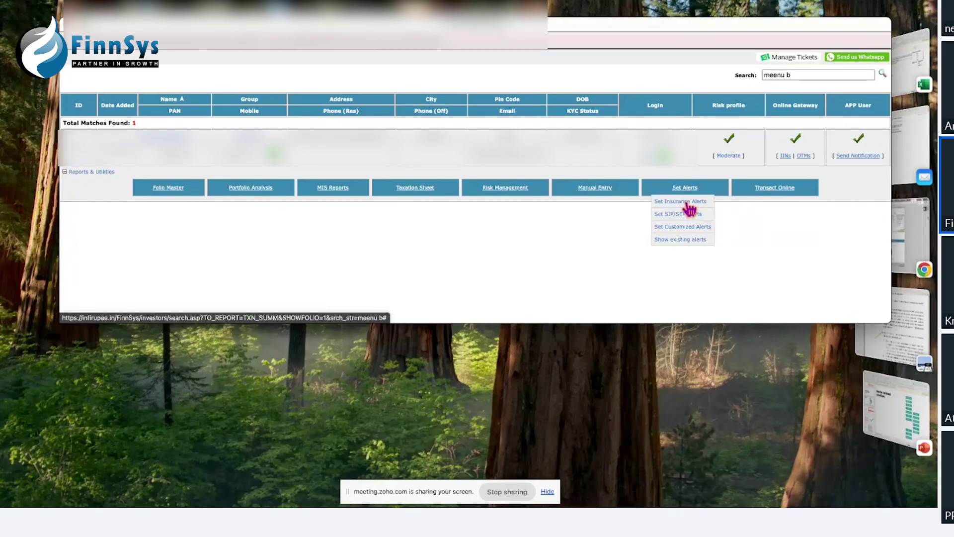
pyautogui.click(691, 229)
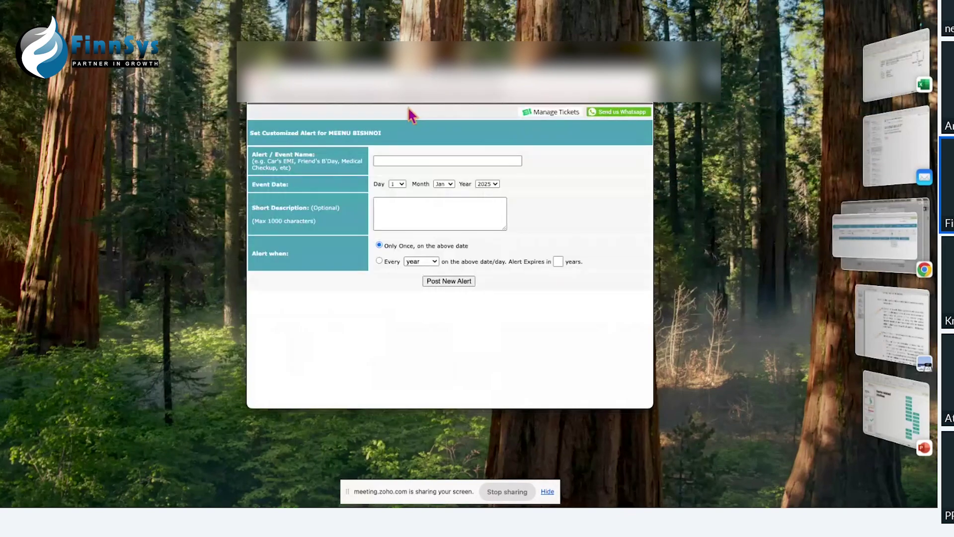
# Step: Name the alert 'We have a meeting today' and set its date to 4 Jun
pyautogui.click(400, 161)
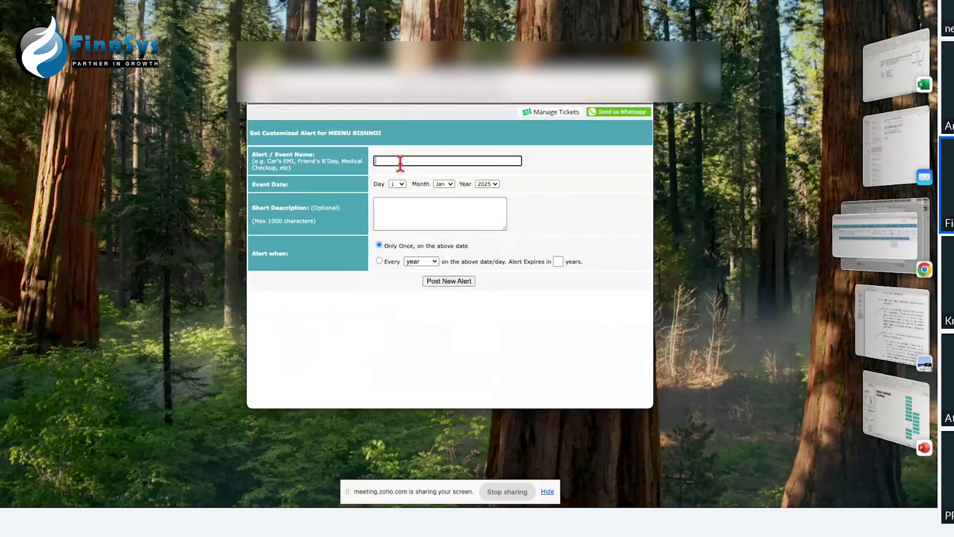
pyautogui.write('We have a meeting toda')
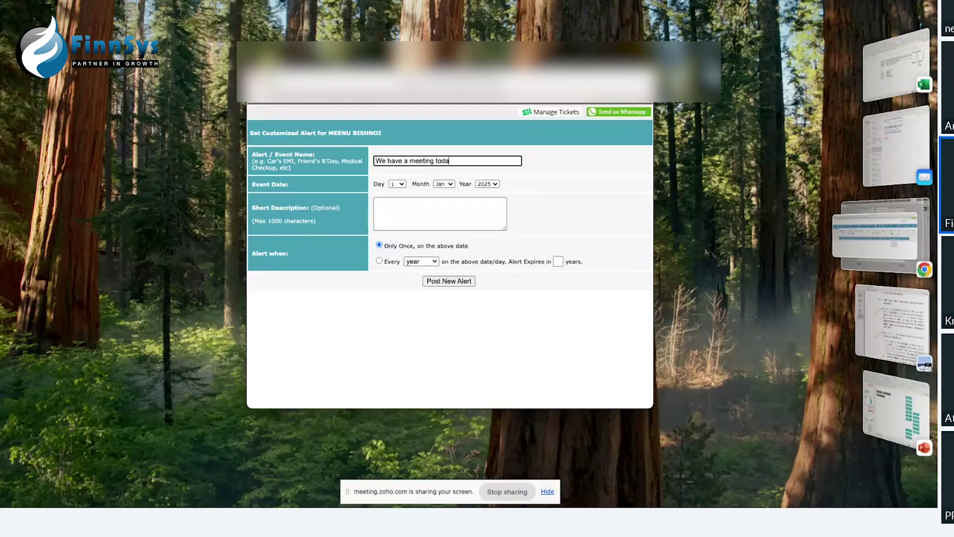
pyautogui.write('y')
pyautogui.click(446, 187)
pyautogui.click(447, 188)
pyautogui.click(445, 241)
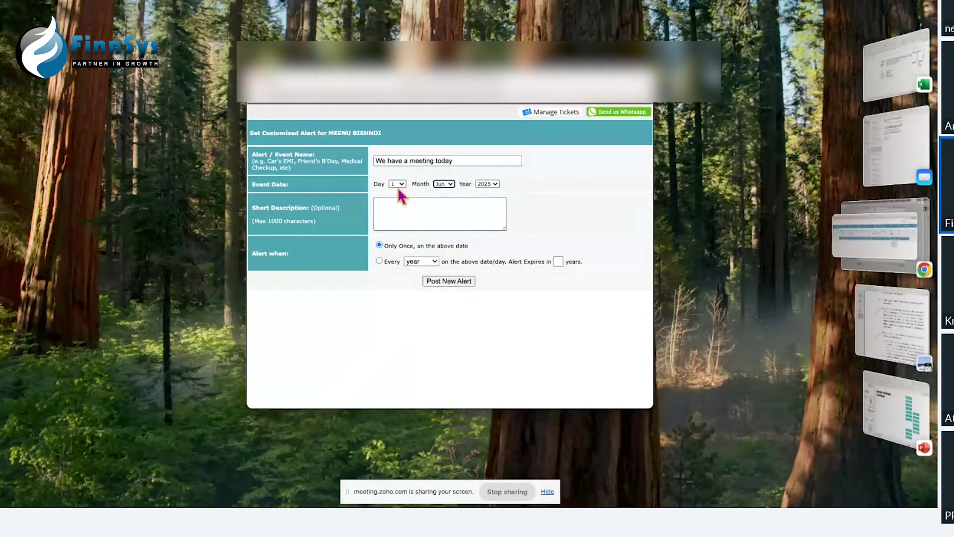
pyautogui.click(397, 184)
pyautogui.click(398, 218)
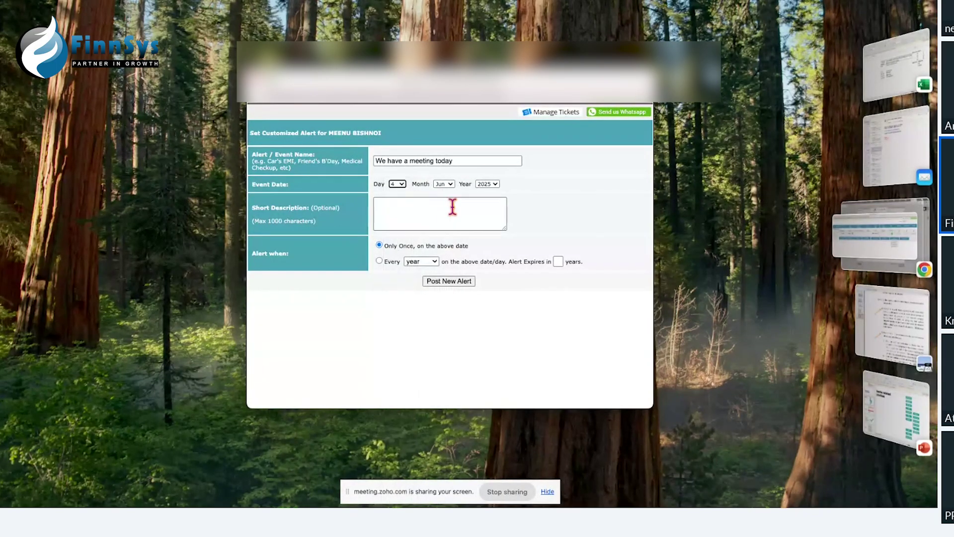
# Step: Add the description 'Hey s', post the new alert and close the confirmation window
pyautogui.click(432, 215)
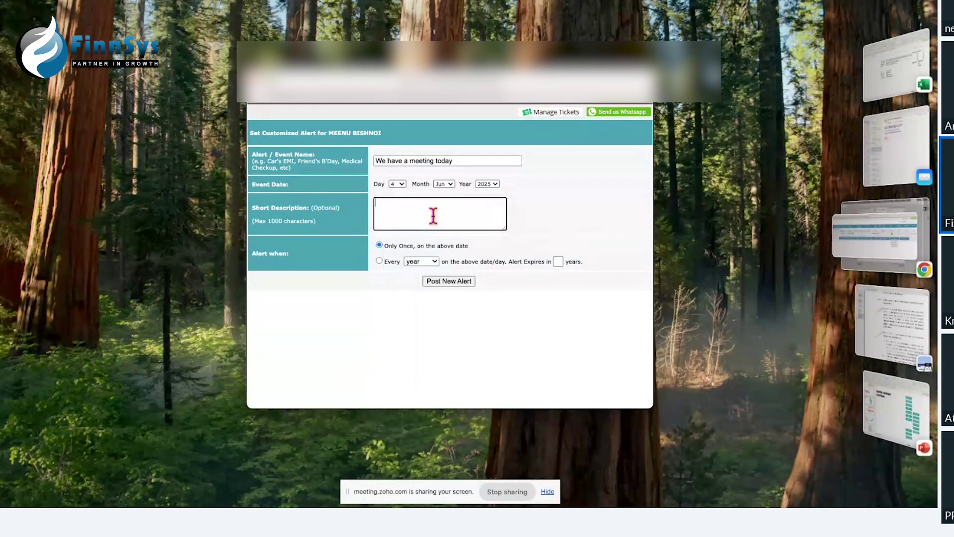
pyautogui.write('Hey sir we have a meeting today ! Pl let me know if u are rree')
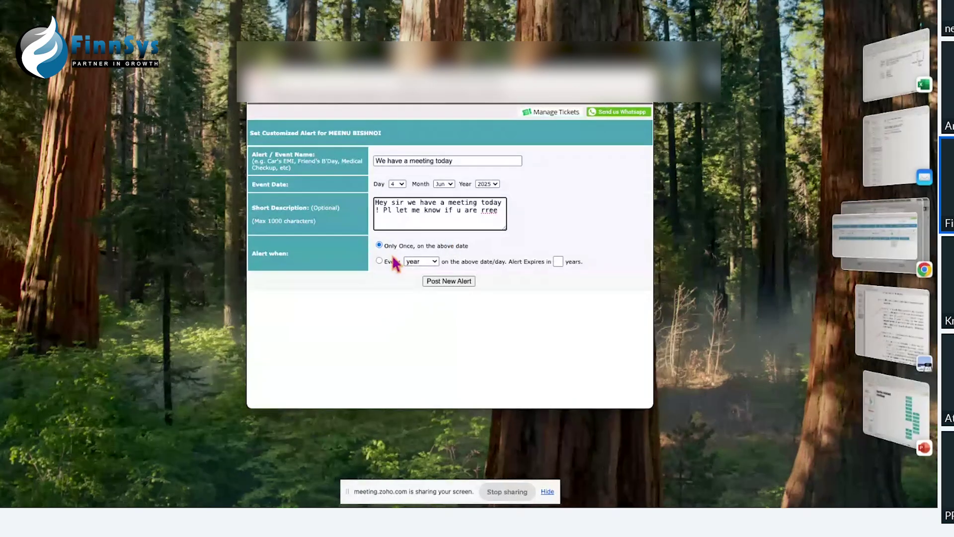
pyautogui.click(454, 281)
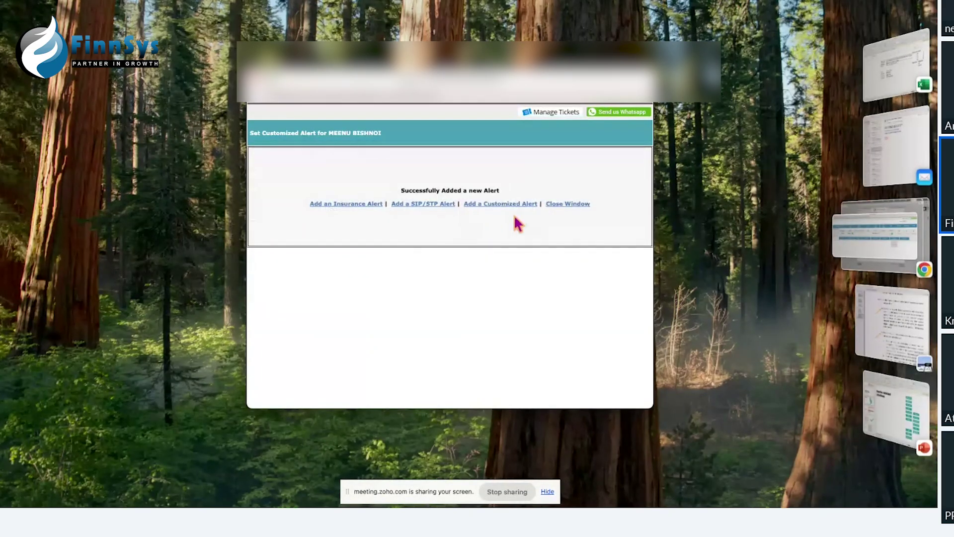
pyautogui.click(565, 204)
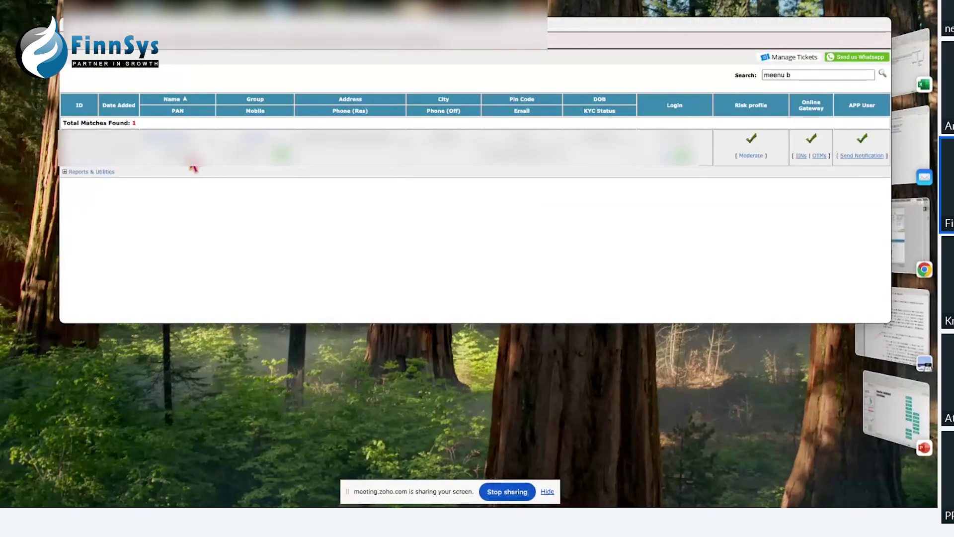
# Step: Close the search results window and return to the FinnSys home dashboard
pyautogui.click(67, 24)
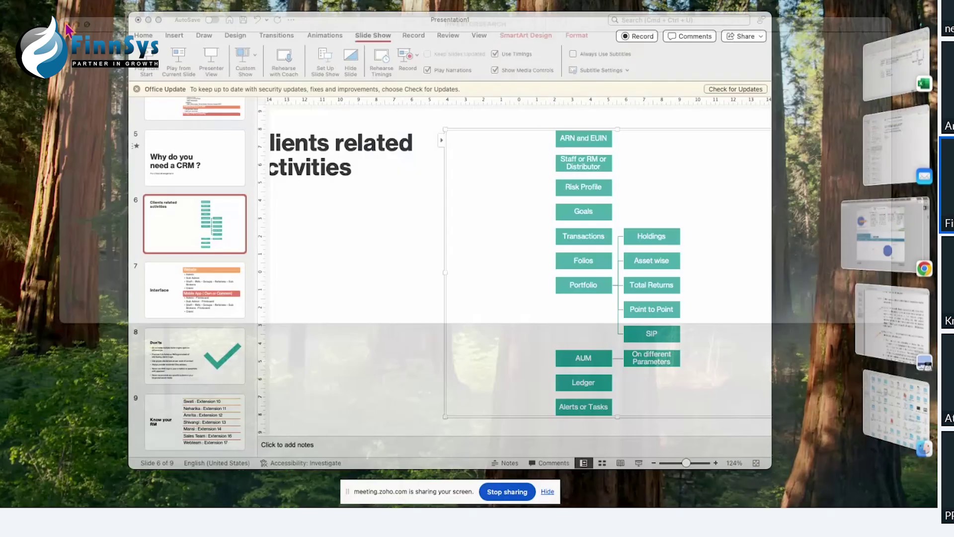
pyautogui.click(885, 233)
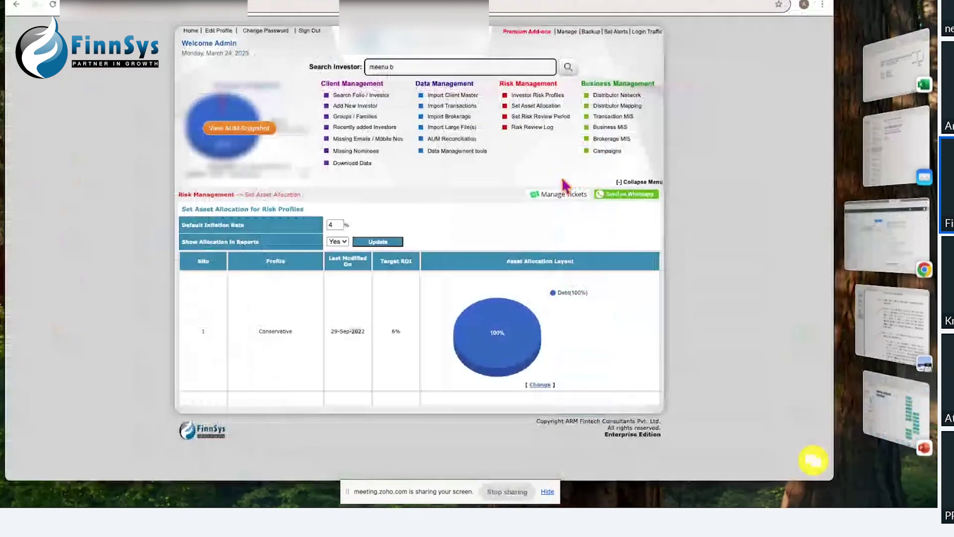
pyautogui.click(191, 31)
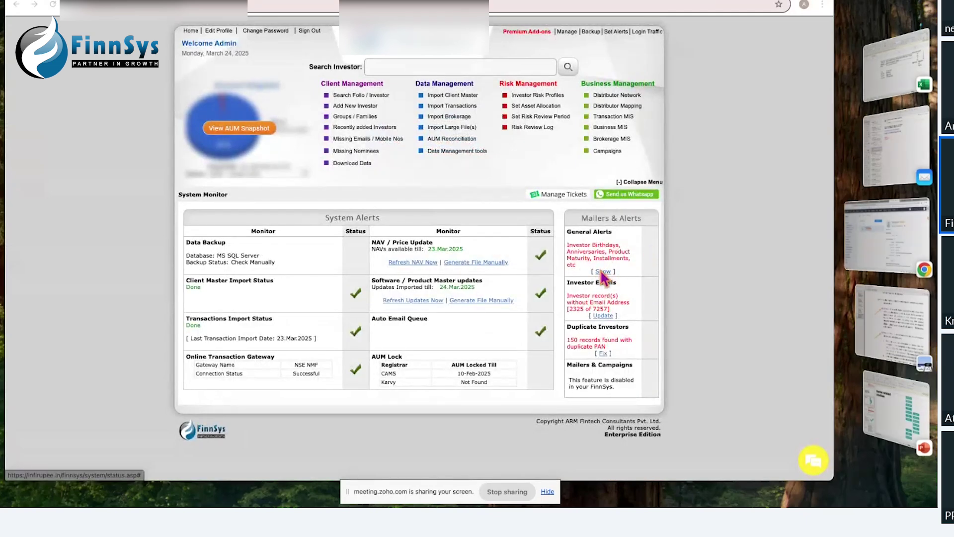
pyautogui.click(603, 272)
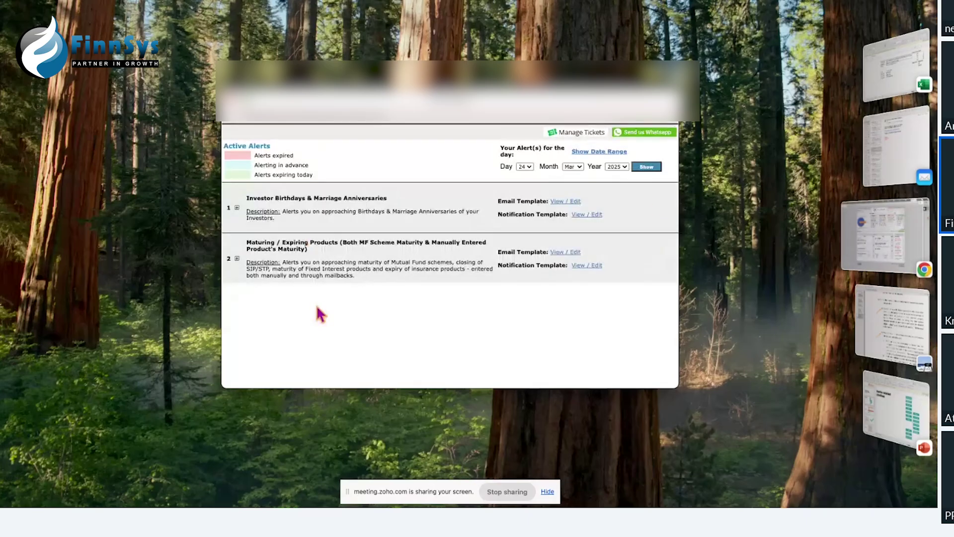
pyautogui.scroll(-1, 408, 310)
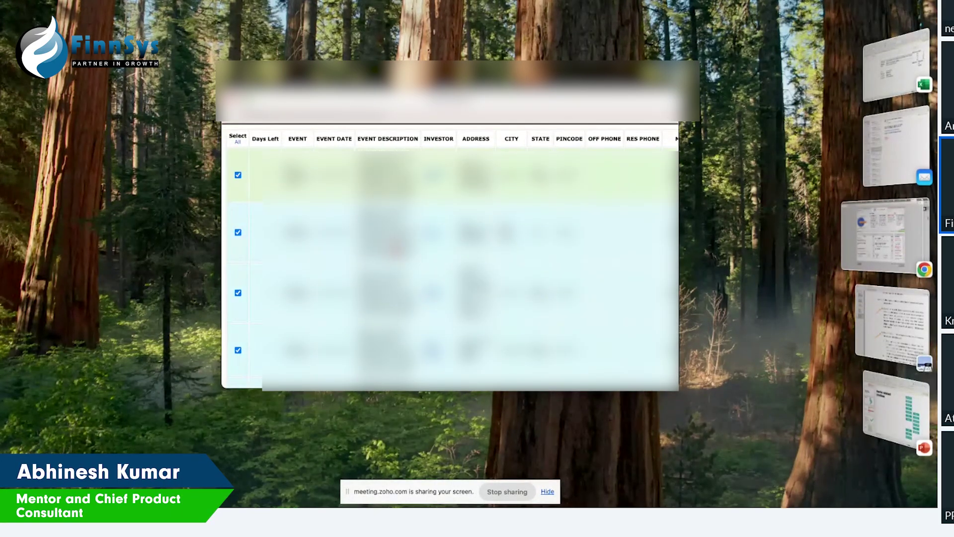
pyautogui.scroll(-5, 450, 248)
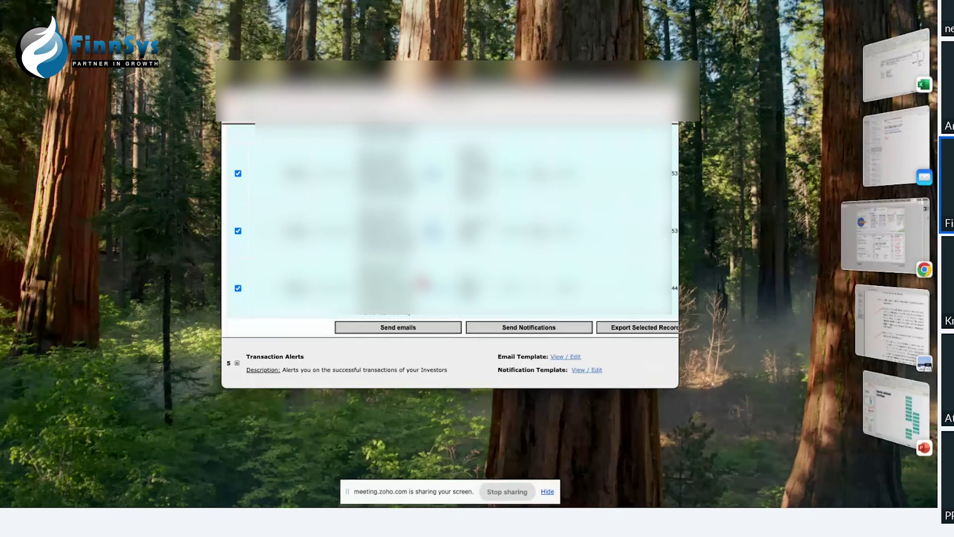
pyautogui.scroll(5, 450, 253)
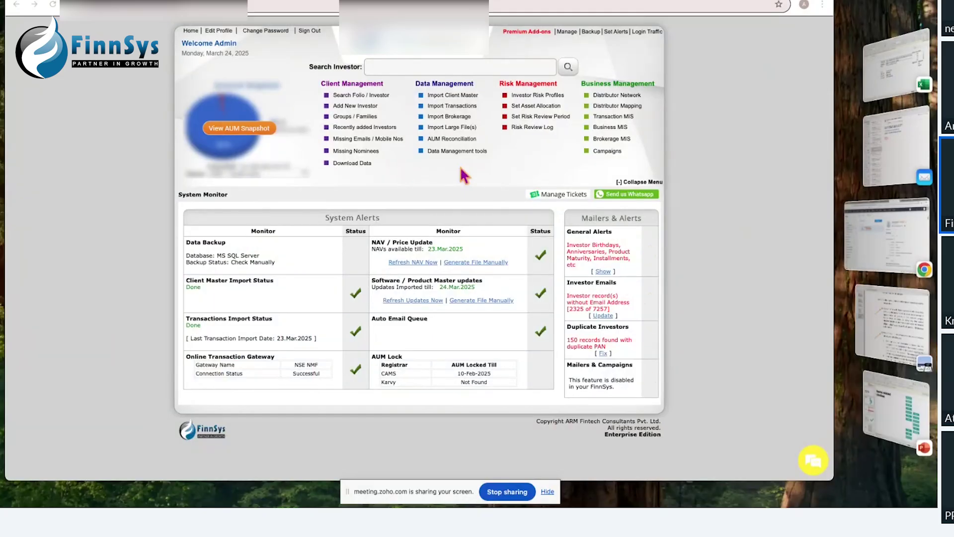
pyautogui.click(358, 166)
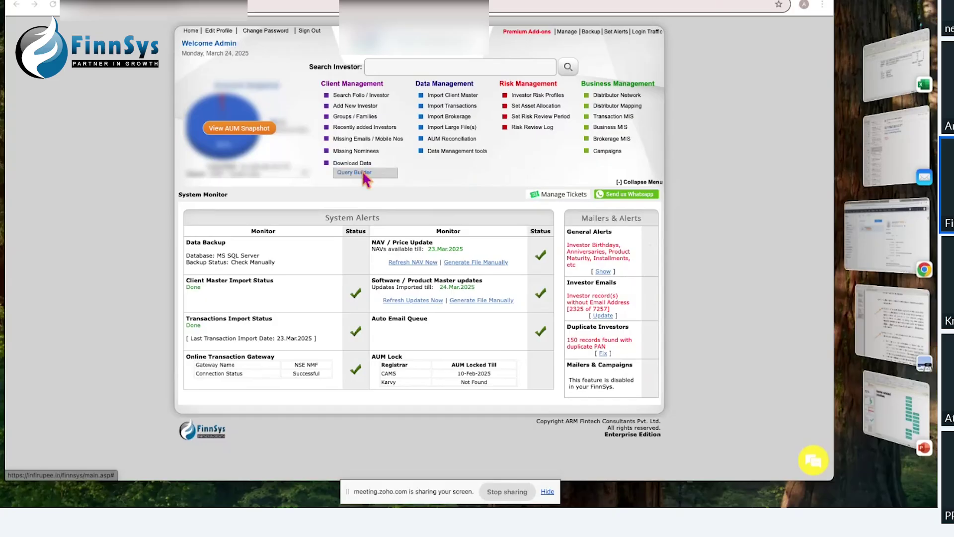
pyautogui.click(364, 173)
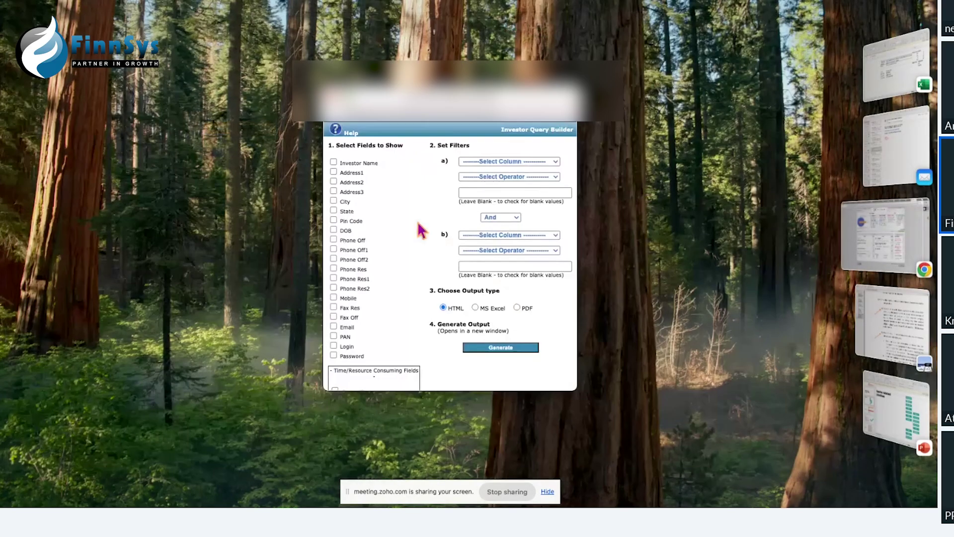
pyautogui.scroll(-5, 420, 230)
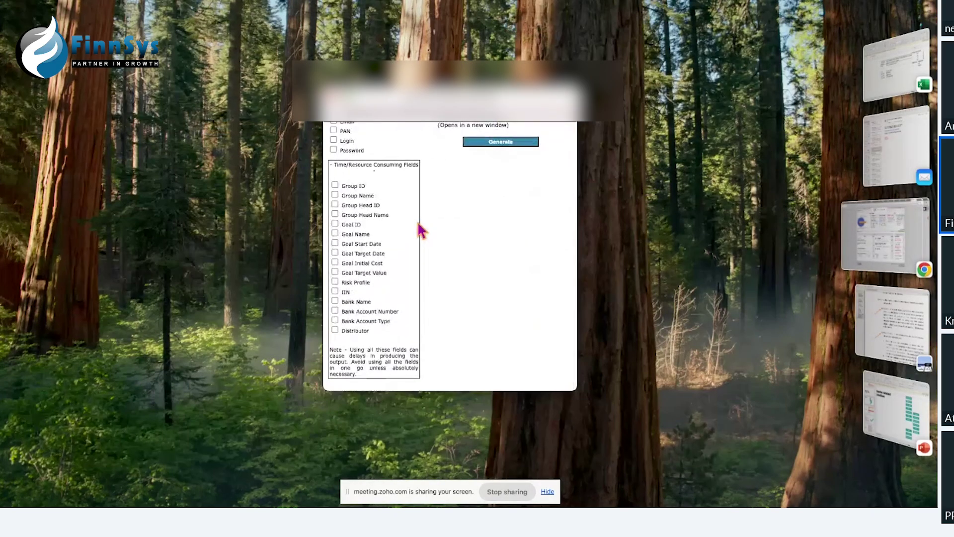
pyautogui.scroll(1, 417, 217)
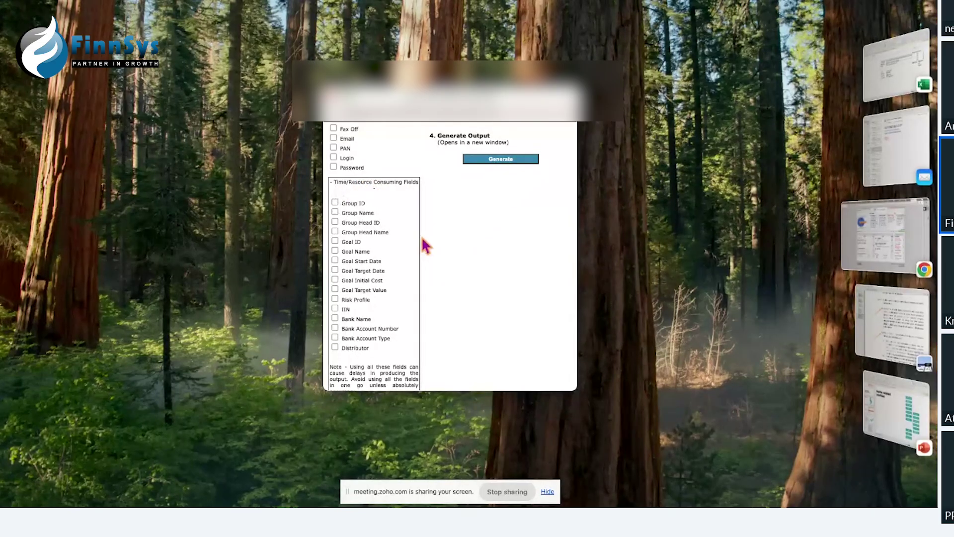
pyautogui.scroll(2, 383, 220)
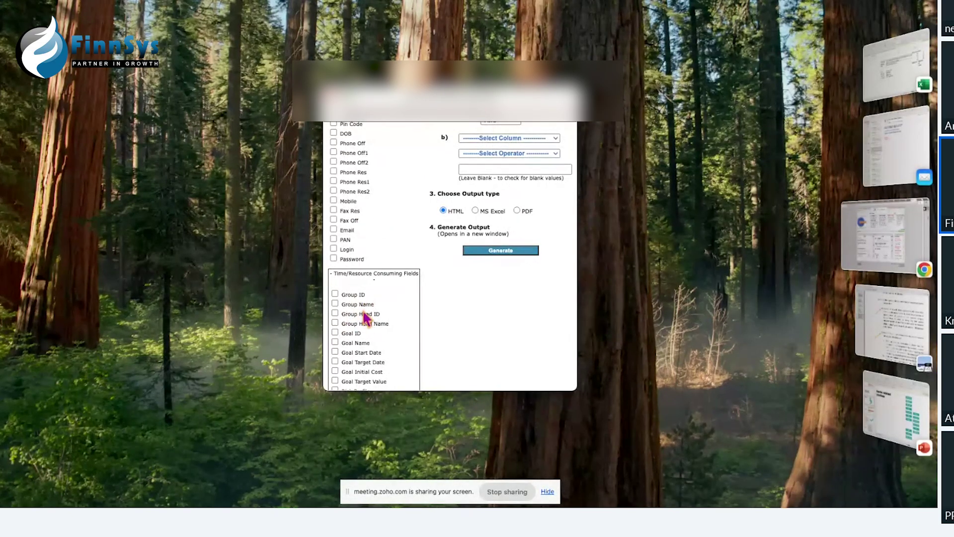
pyautogui.scroll(2, 366, 319)
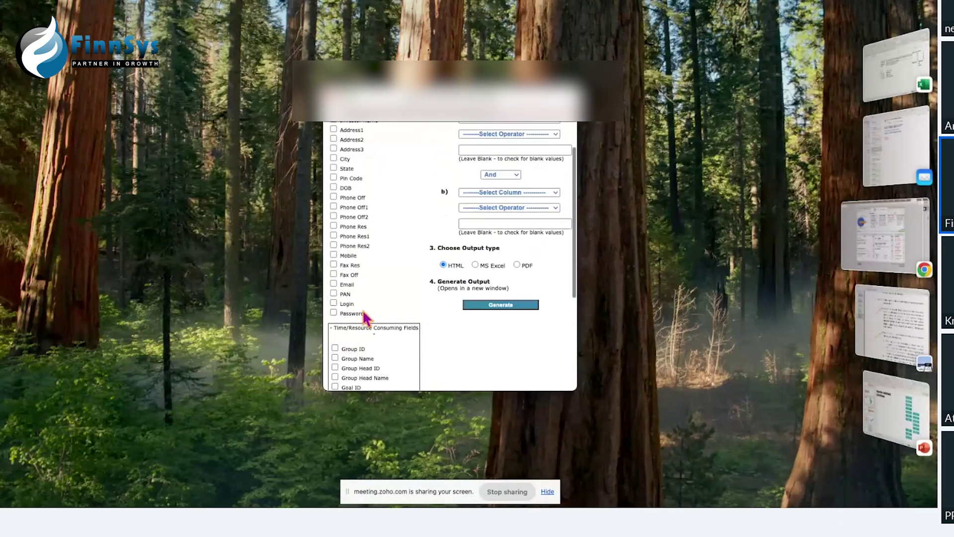
pyautogui.scroll(-2, 352, 347)
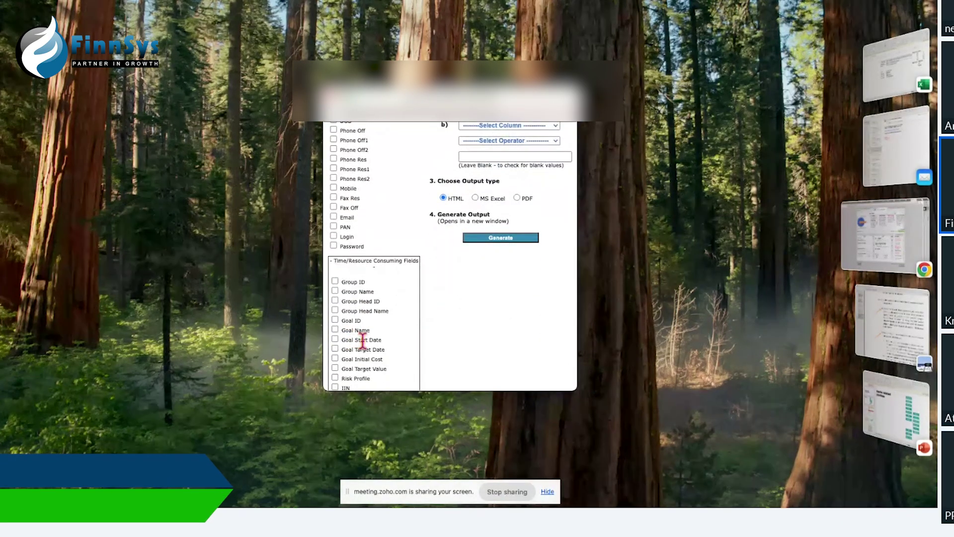
pyautogui.scroll(2, 362, 337)
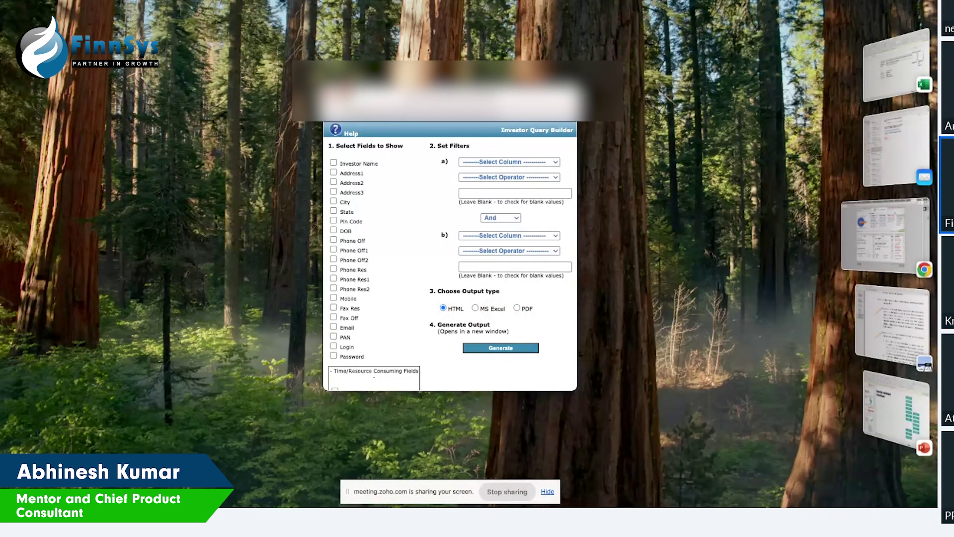
pyautogui.click(332, 99)
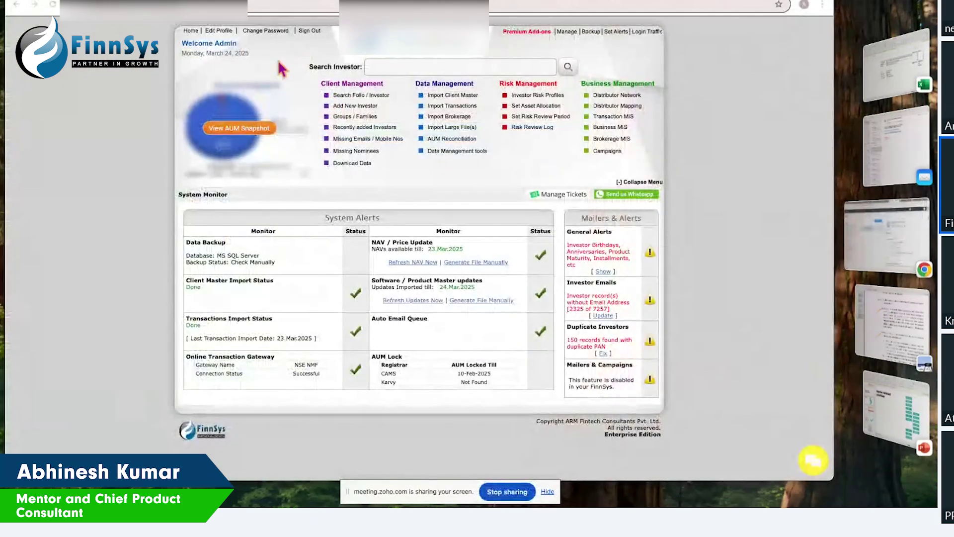